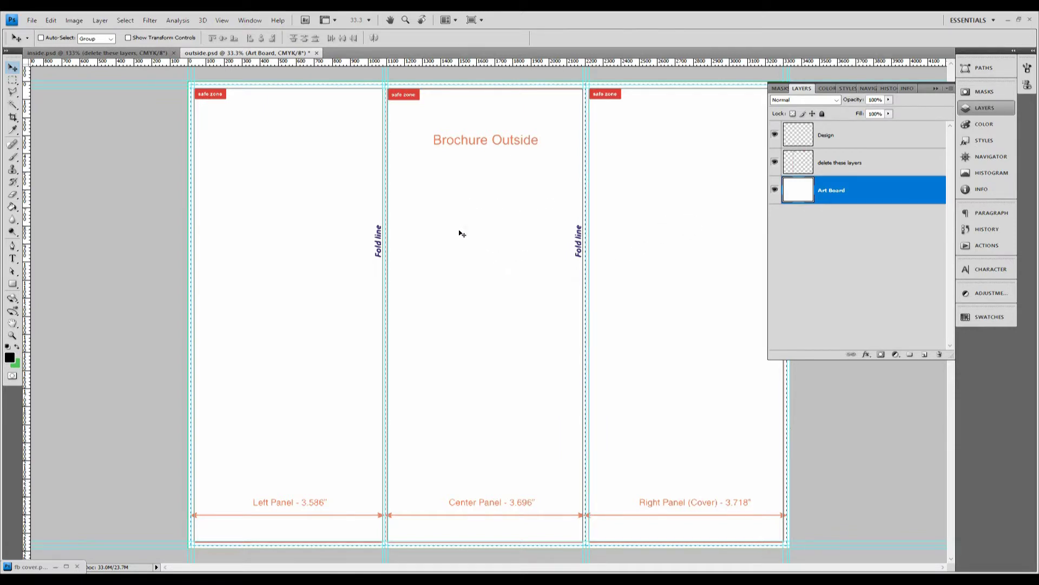
- Draw a black rectangle shape covering the full height of the Left Panel, between the outer edge and the first fold line
left_click(13, 283)
left_click(59, 282)
left_click_drag(183, 72, 386, 551)
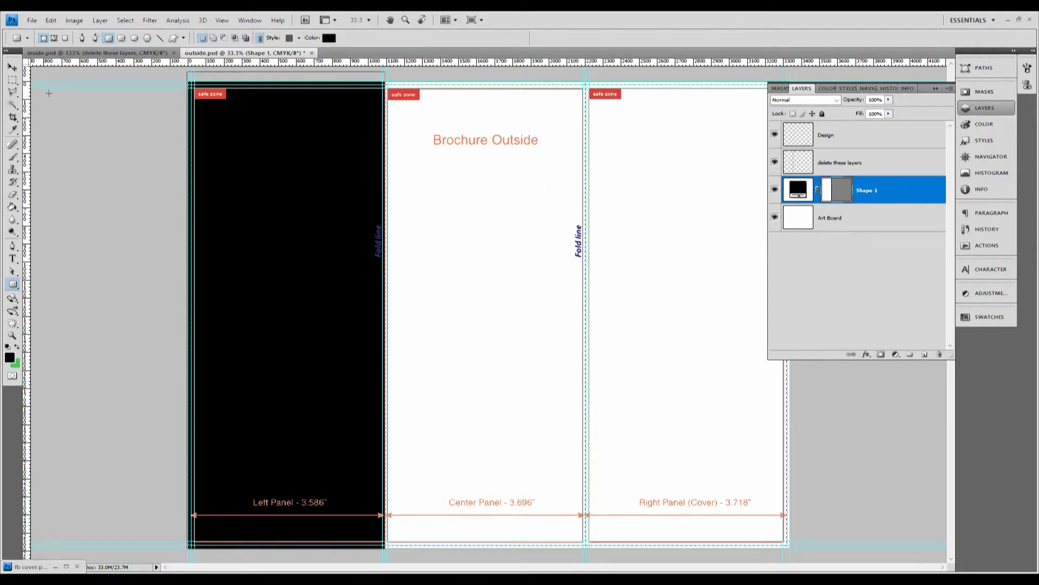
- Free-transform the black rectangle so its edges line up with the Left Panel's outer guides, and apply the transformation
left_click(51, 20)
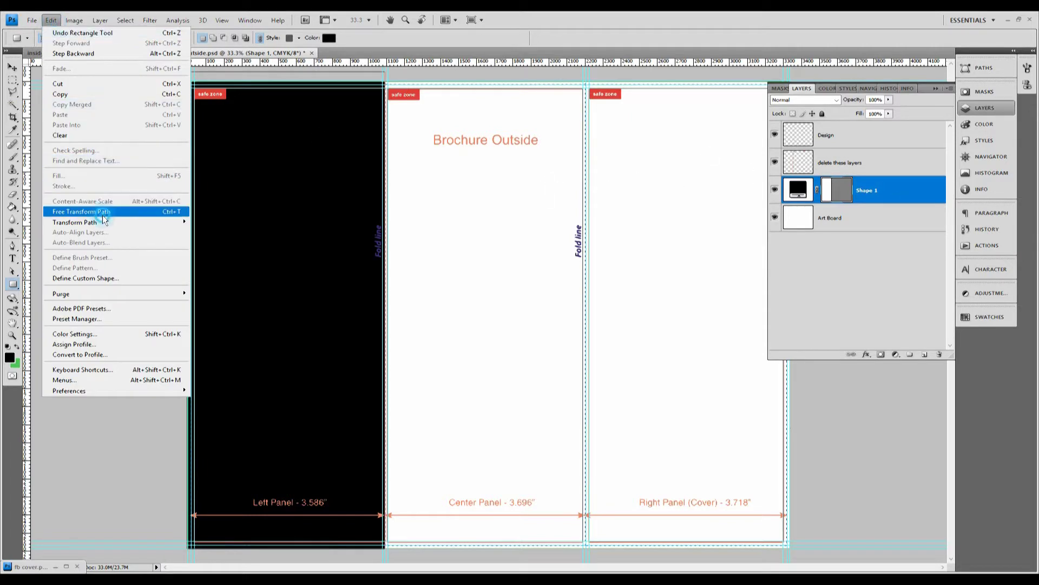
left_click(87, 212)
left_click_drag(283, 72, 290, 83)
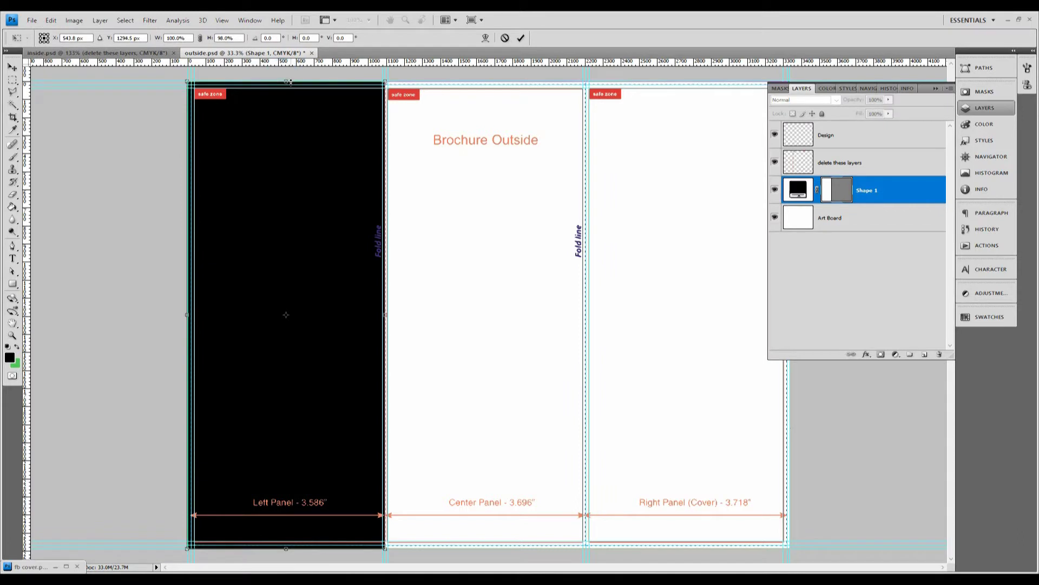
mouse_move(187, 315)
left_mouse_down()
mouse_move(175, 315)
mouse_move(187, 315)
left_mouse_up()
left_click_drag(287, 552, 290, 551)
mouse_move(383, 314)
left_mouse_down()
mouse_move(400, 314)
mouse_move(384, 312)
left_mouse_up()
left_click(12, 67)
left_click(476, 227)
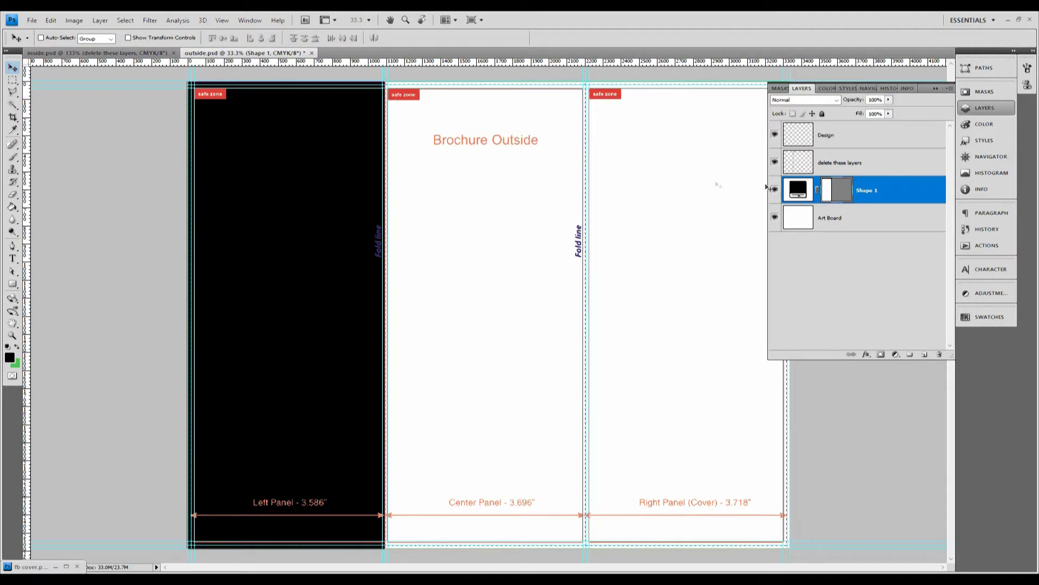
- Draw a second black rectangle across the Right Panel (Cover), filling about its upper 70 percent, and keep its layer selected
left_click(12, 284)
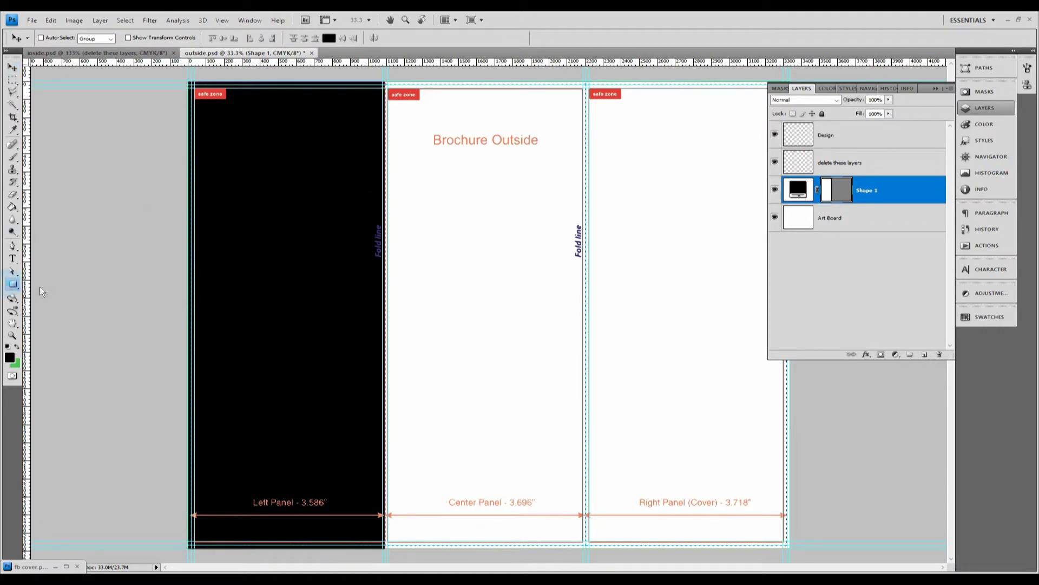
left_click(60, 284)
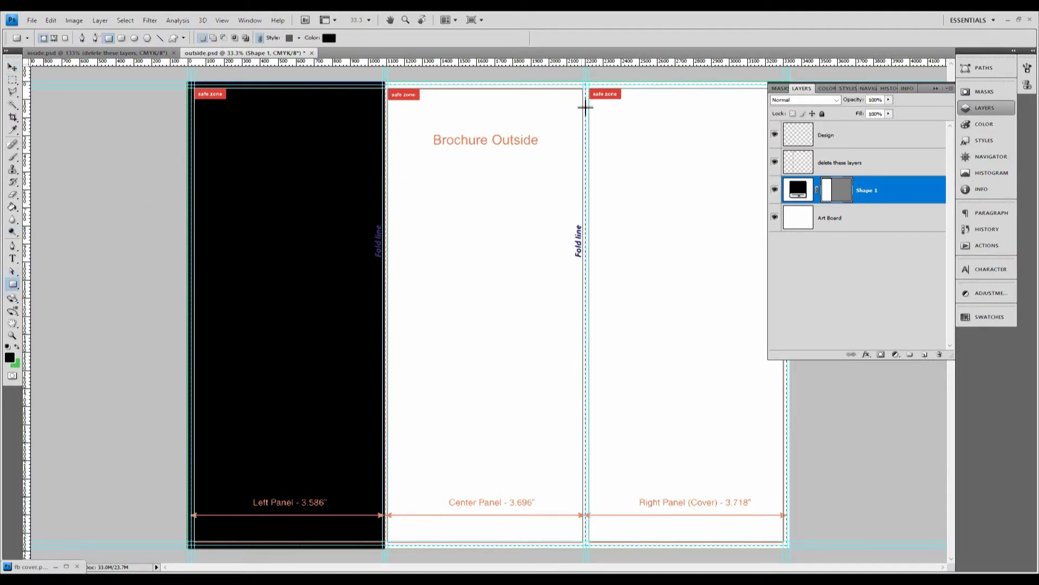
left_click_drag(586, 81, 789, 413)
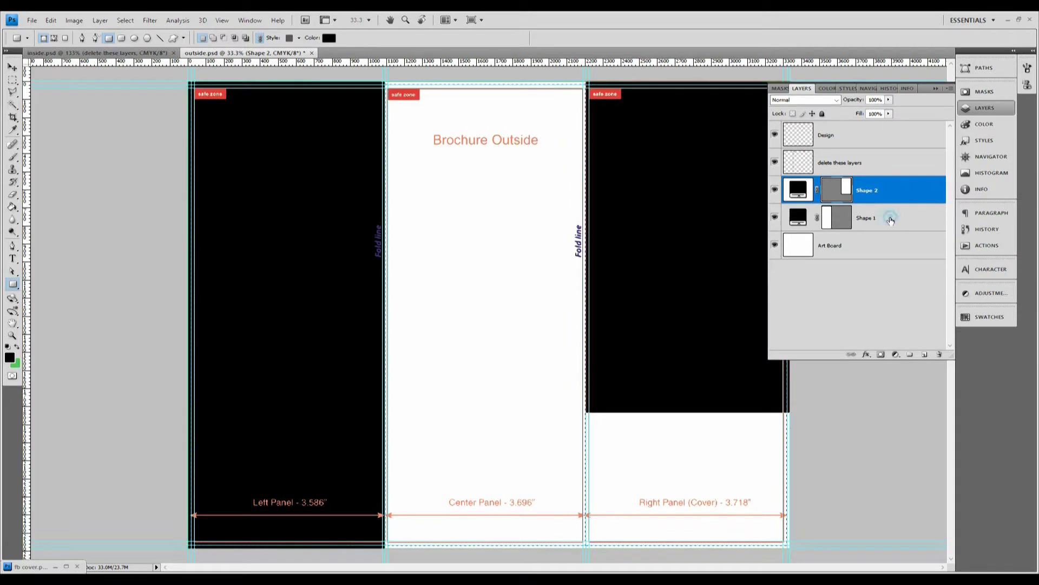
left_click(891, 220)
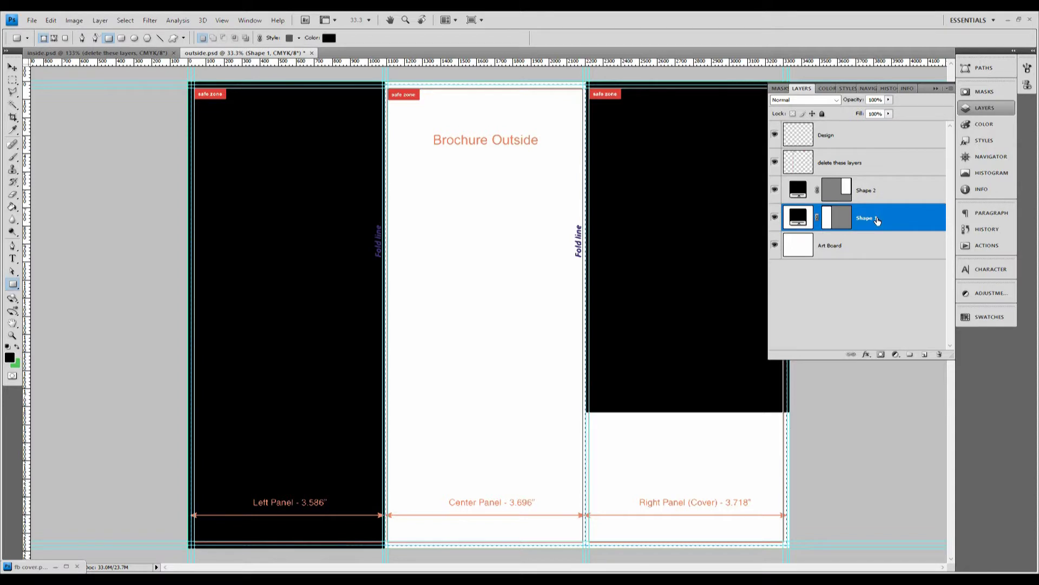
left_click(872, 201)
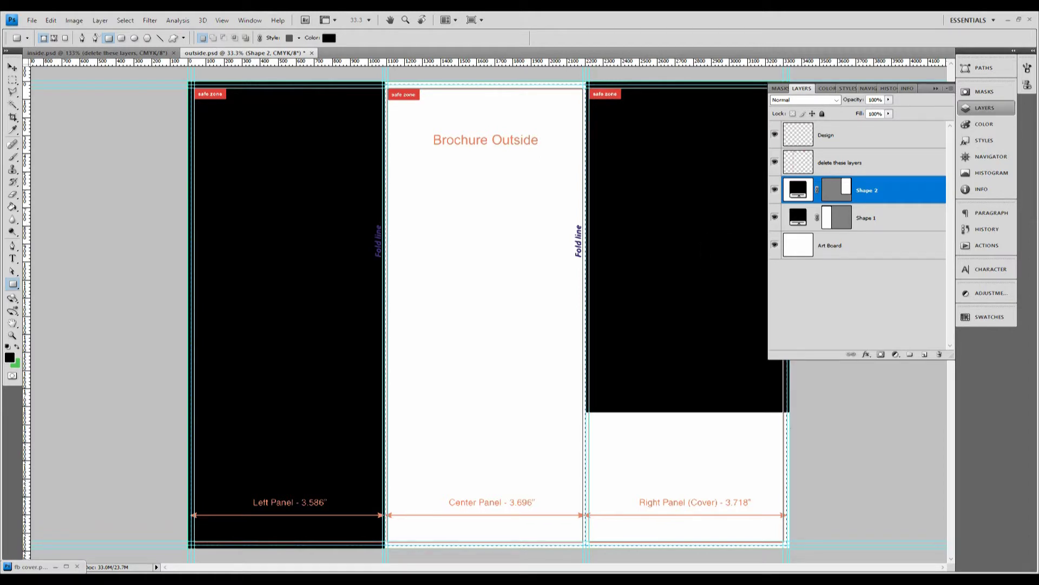
key("ctrl+Tab")
left_click_drag(842, 130, 640, 202)
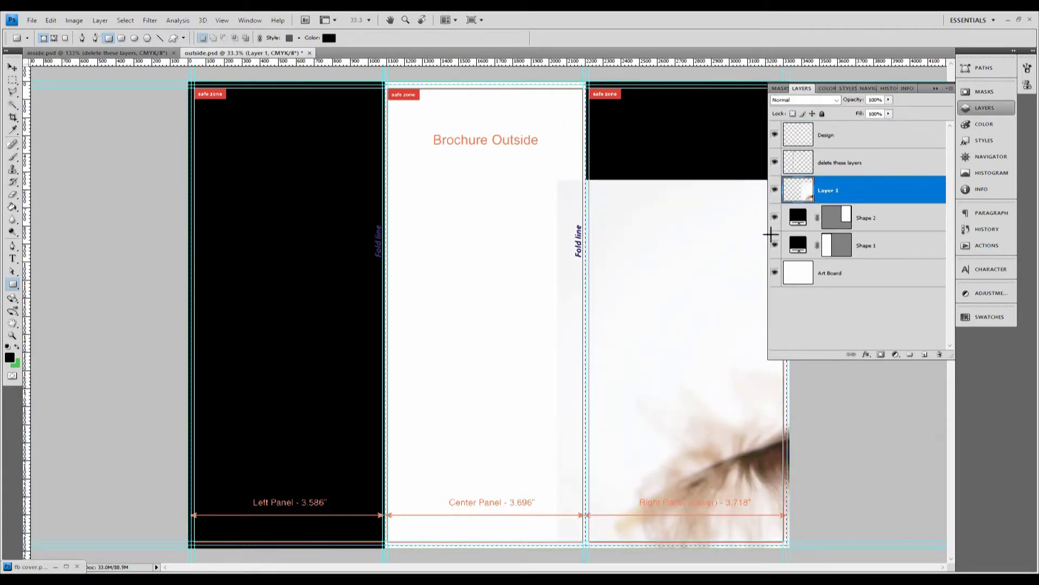
right_click(844, 189)
left_click(877, 245)
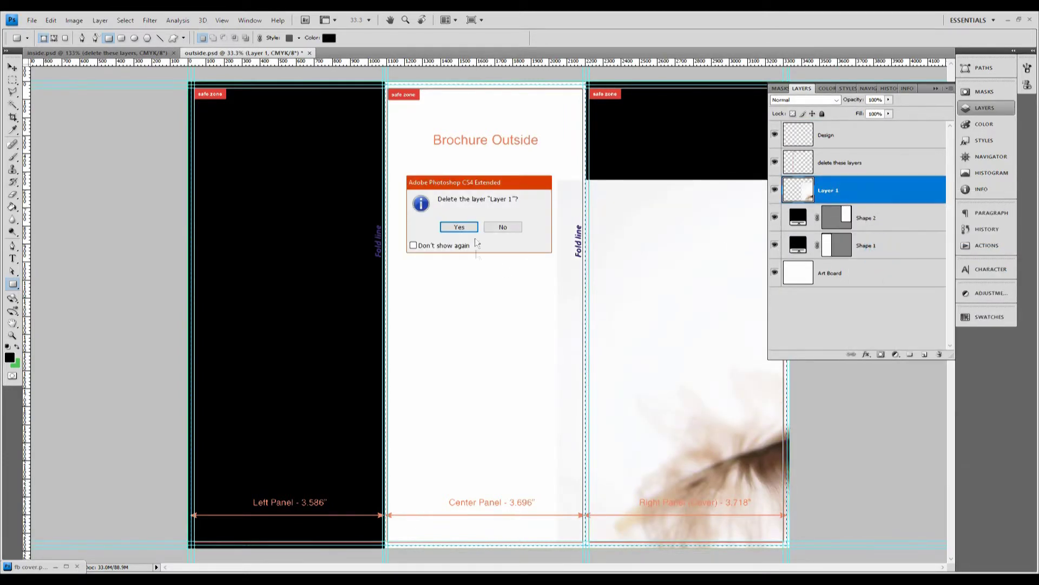
left_click(459, 226)
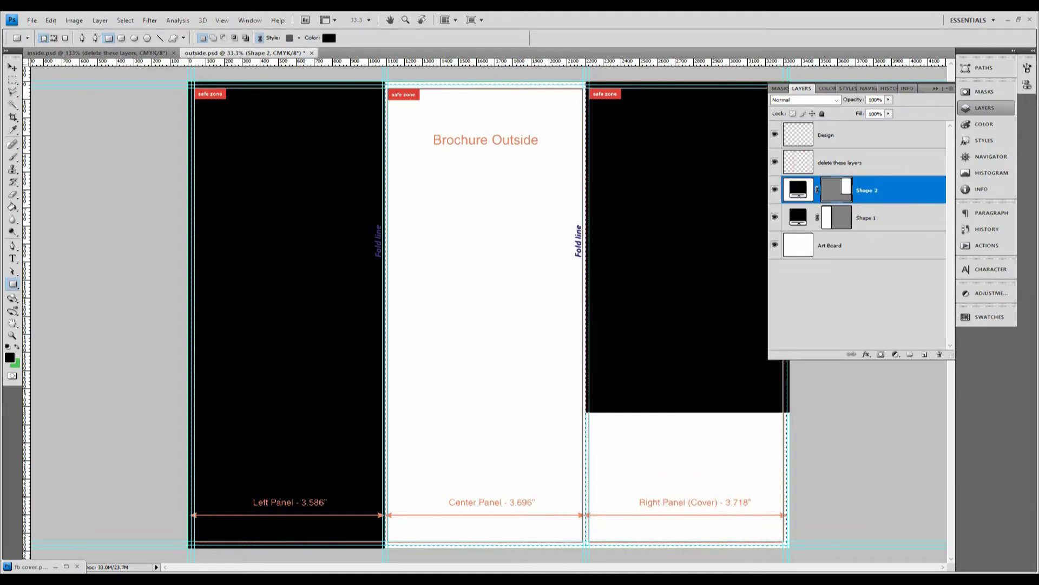
- Bring the pink armchair interior photo into outside.psd above Shape 2, and start transforming it with the armchair moved into view
key("ctrl+Tab")
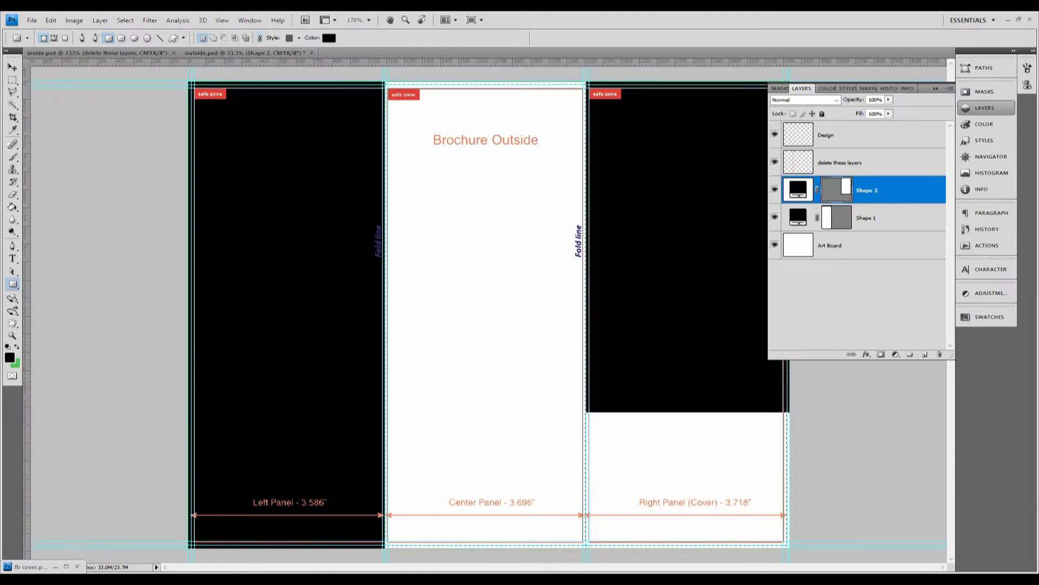
left_click_drag(854, 146, 618, 205)
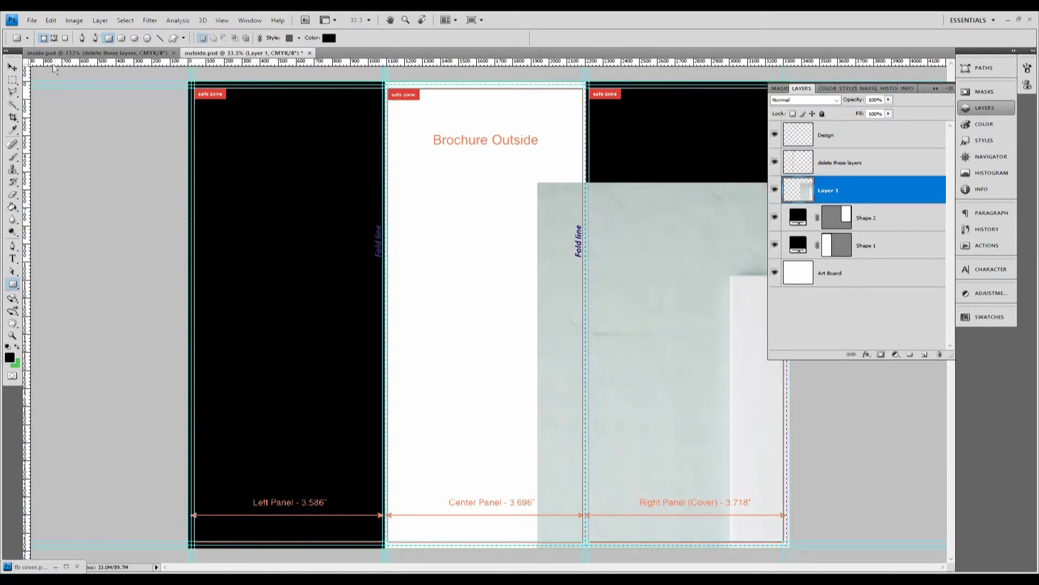
left_click(52, 21)
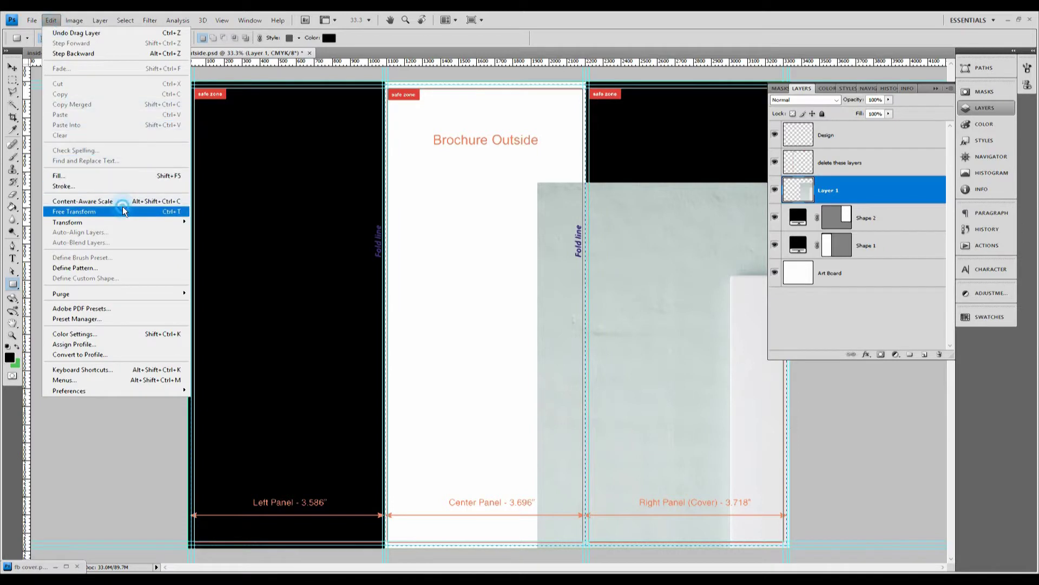
left_click(73, 211)
left_click_drag(633, 285, 459, 91)
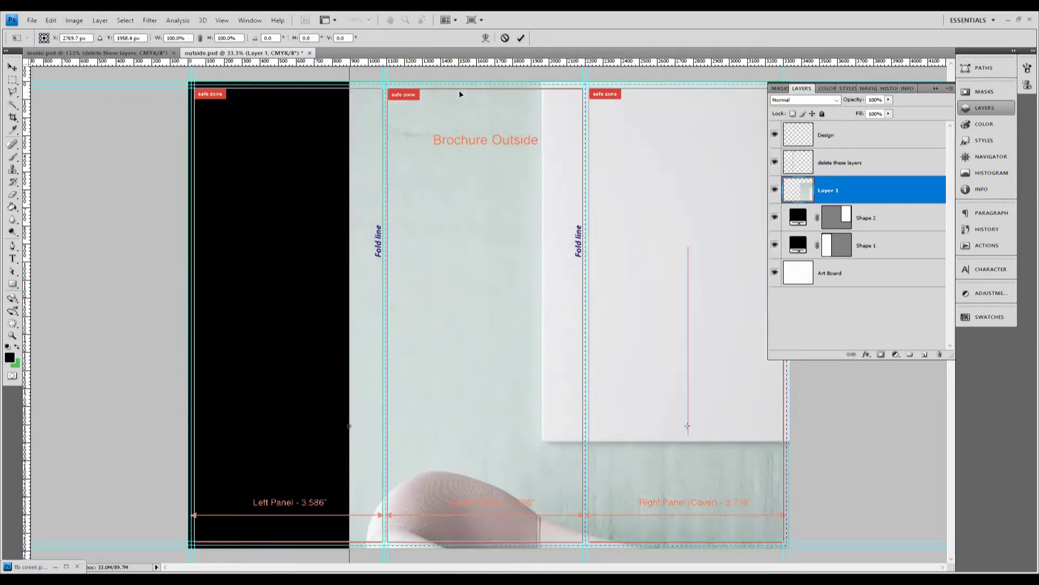
left_click_drag(627, 253, 628, 101)
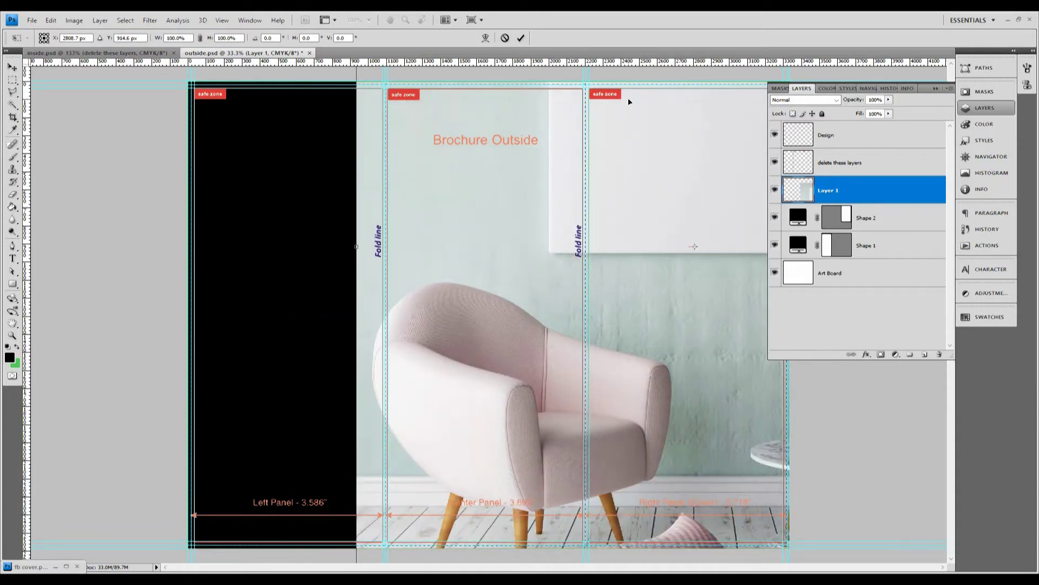
- Scale the interior photo proportionally to 44% and place it over the black rectangle on the Right Panel, applying the transformation
left_click(201, 38)
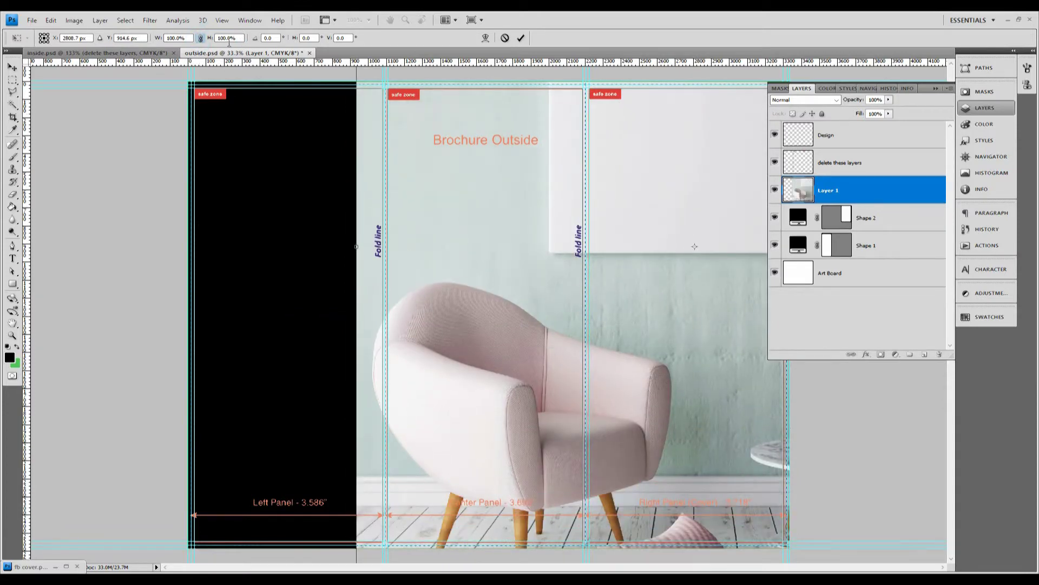
left_click_drag(210, 38, 197, 37)
key("Down")
key("Down")
key("Down")
key("Down")
key("Down")
key("Down")
key("Down")
key("Down")
key("Down")
key("Down")
key("Down")
key("Down")
key("Down")
key("Down")
key("Down")
key("Down")
key("Down")
key("Down")
key("Down")
key("Down")
key("Down")
key("Down")
key("Down")
key("Down")
key("Down")
left_click_drag(665, 161, 657, 201)
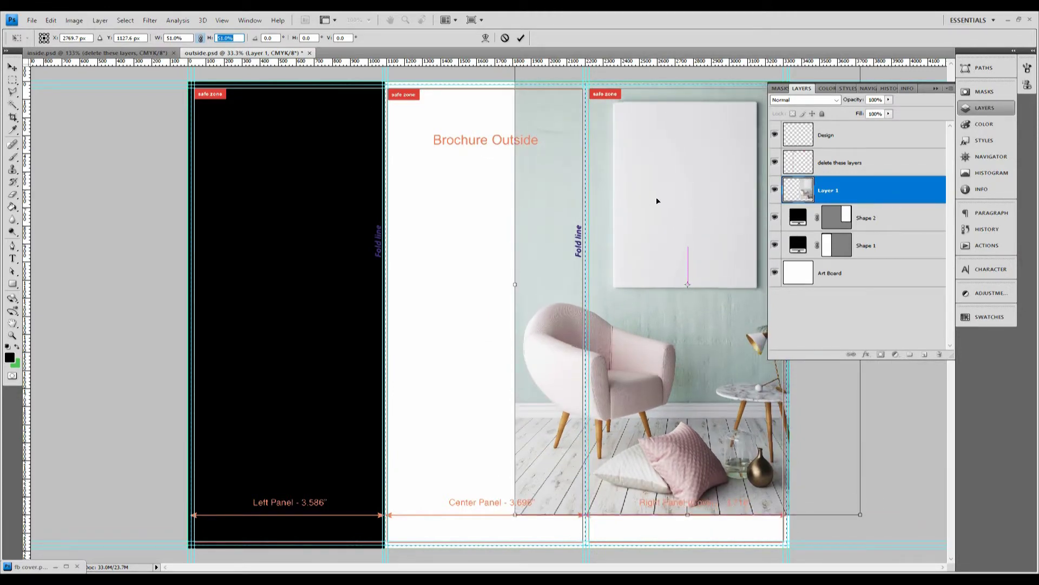
left_click(226, 38)
key("Down")
key("Down")
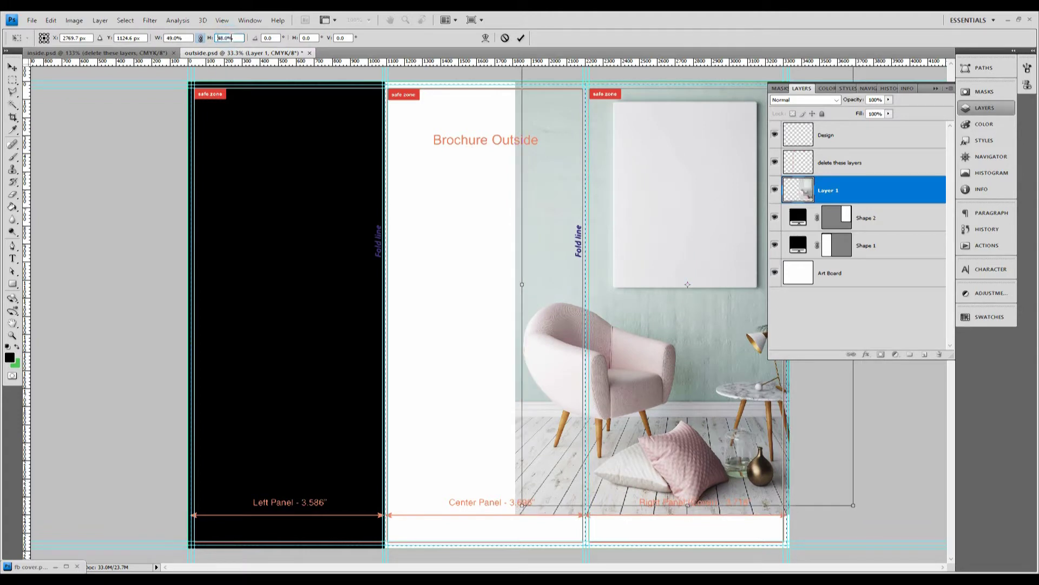
key("Down")
key("Down")
key("Down")
key("Down")
key("Down")
left_click_drag(647, 160, 652, 145)
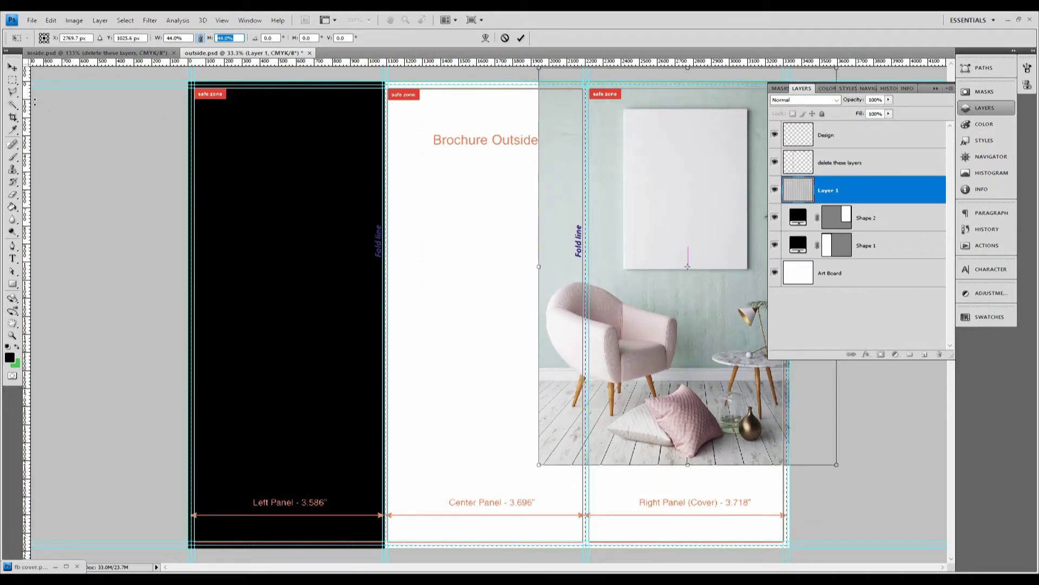
left_click(12, 66)
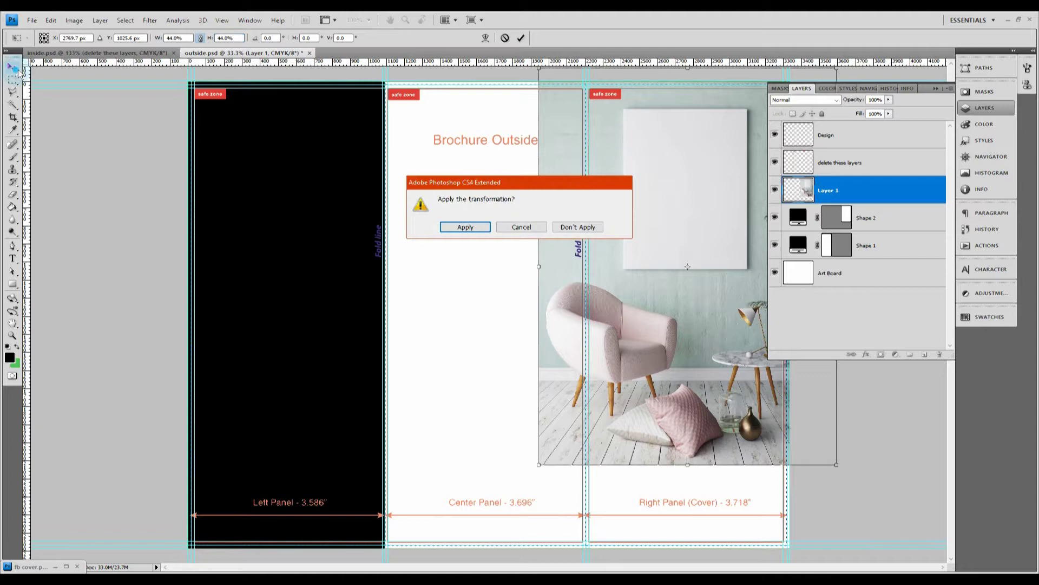
left_click(475, 227)
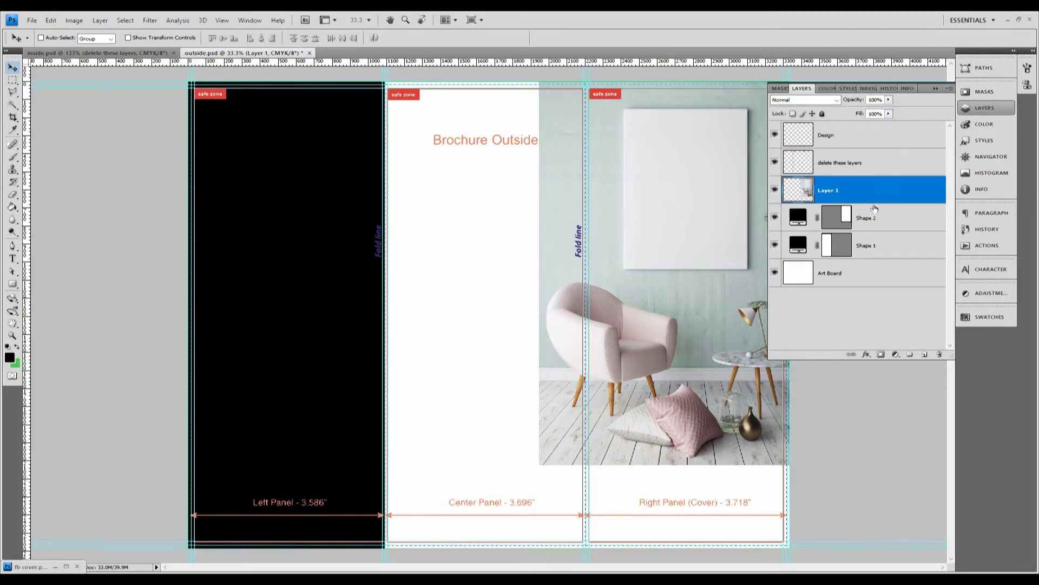
- Clip the interior photo to the Shape 2 rectangle with a clipping mask
right_click(865, 191)
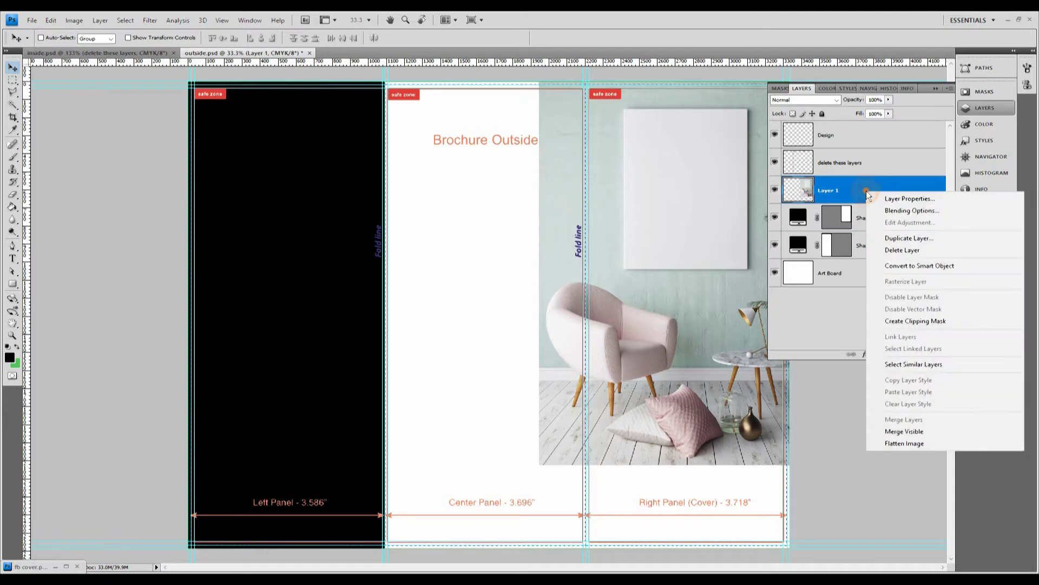
left_click(939, 318)
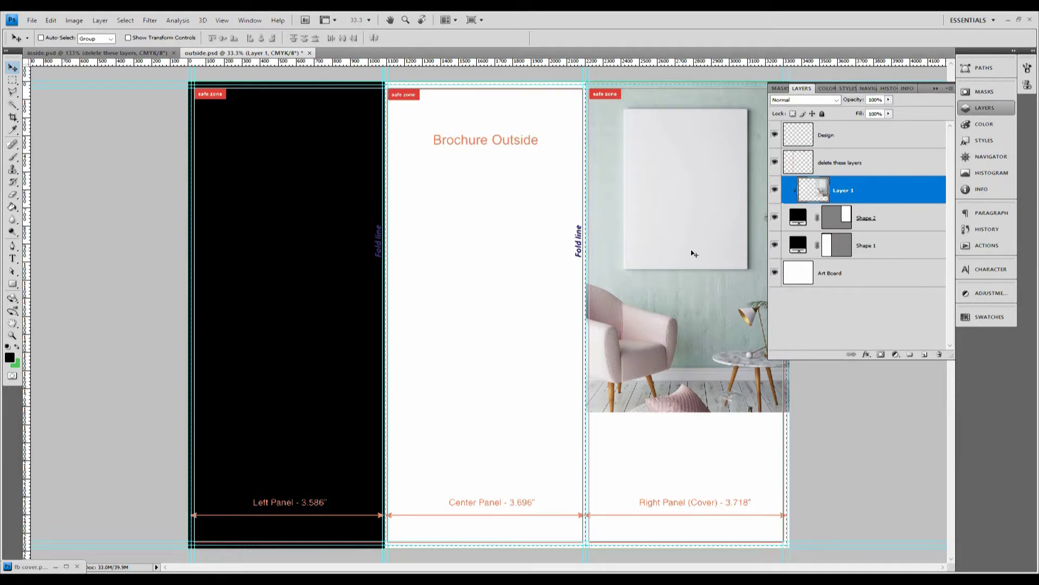
- Hide the "delete these layers" template markings and the guides so only the brochure artwork shows
left_click(775, 163)
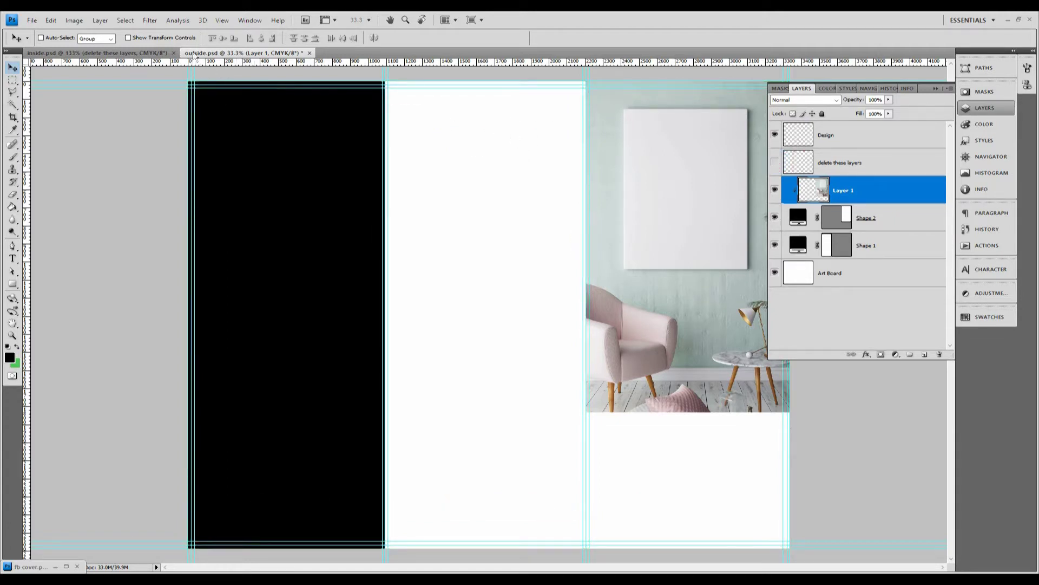
left_click(221, 20)
left_click(269, 169)
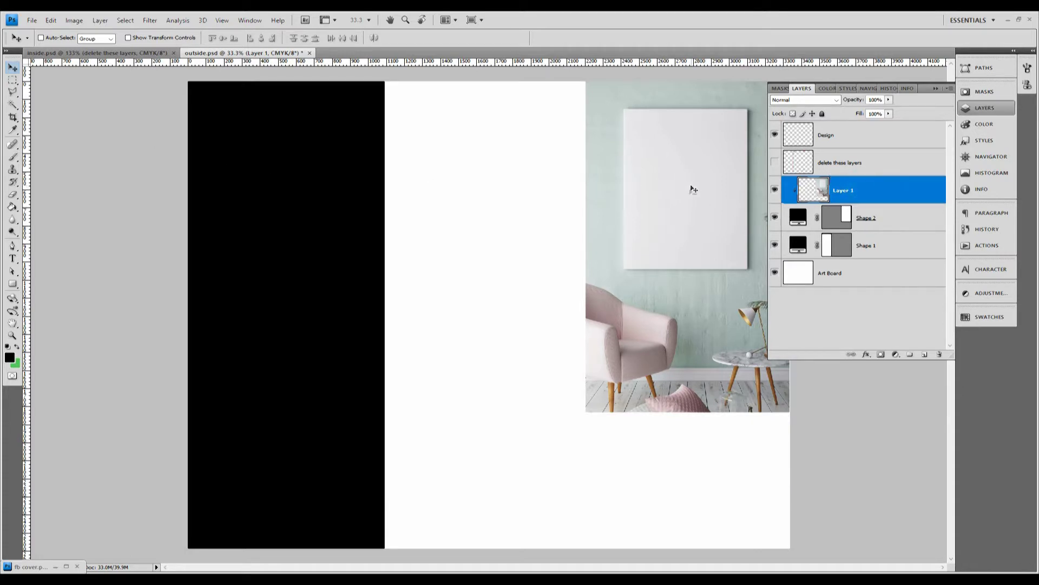
- Shift the clipped interior photo up slightly and scale it down proportionally to 90% with Free Transform
left_click_drag(660, 242, 656, 233)
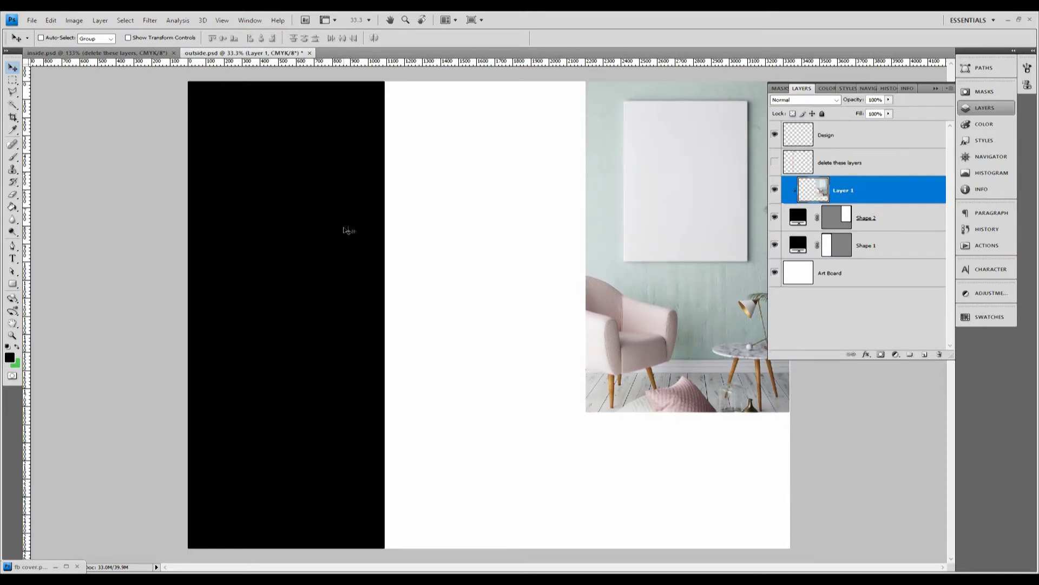
left_click(53, 20)
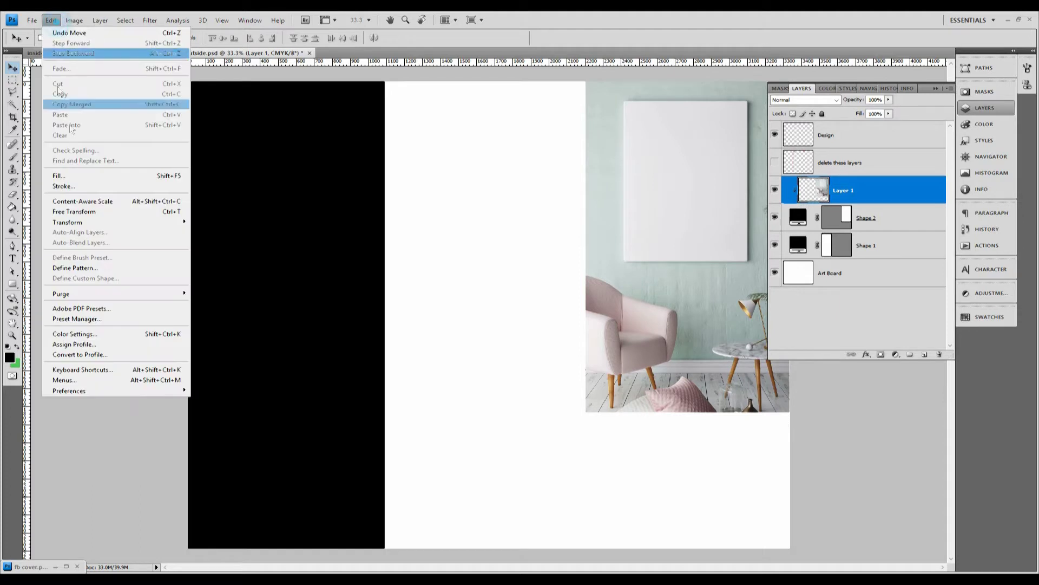
left_click(121, 209)
left_click(199, 38)
double_click(224, 38)
type("94")
key("Return")
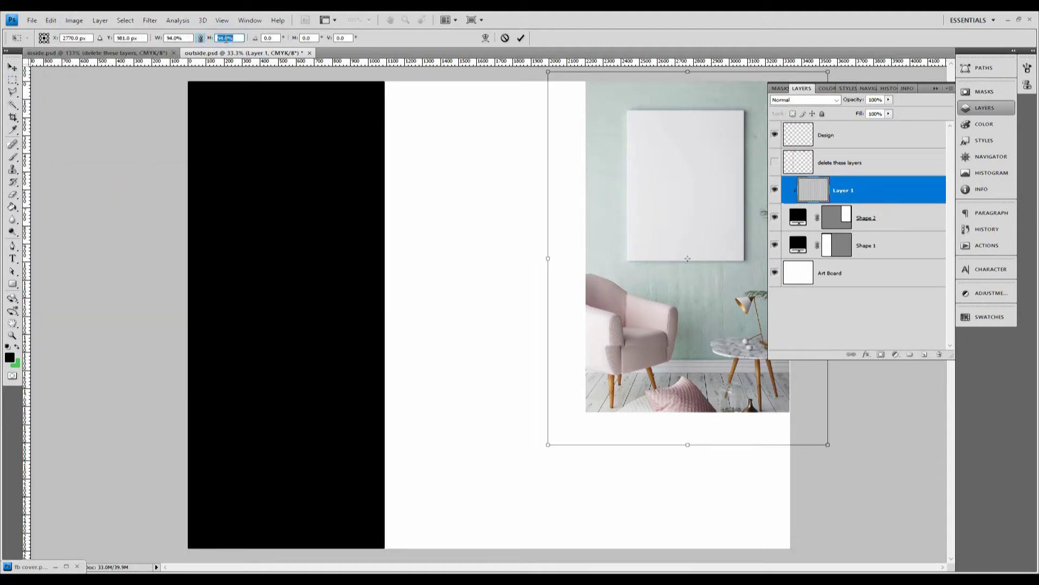
key("Down")
key("Down")
key("Down")
key("Down")
- Reposition the scaled photo so the armchair, side table and pillows fit inside the cover frame, and apply the transformation
left_click(663, 159)
left_click_drag(663, 159, 654, 155)
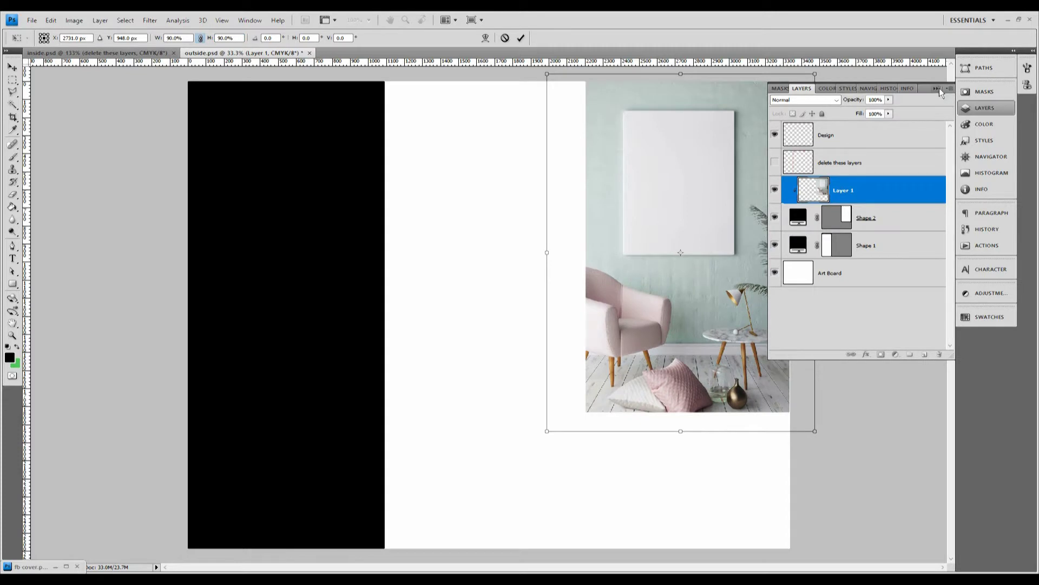
left_click(937, 89)
left_click_drag(708, 198, 709, 192)
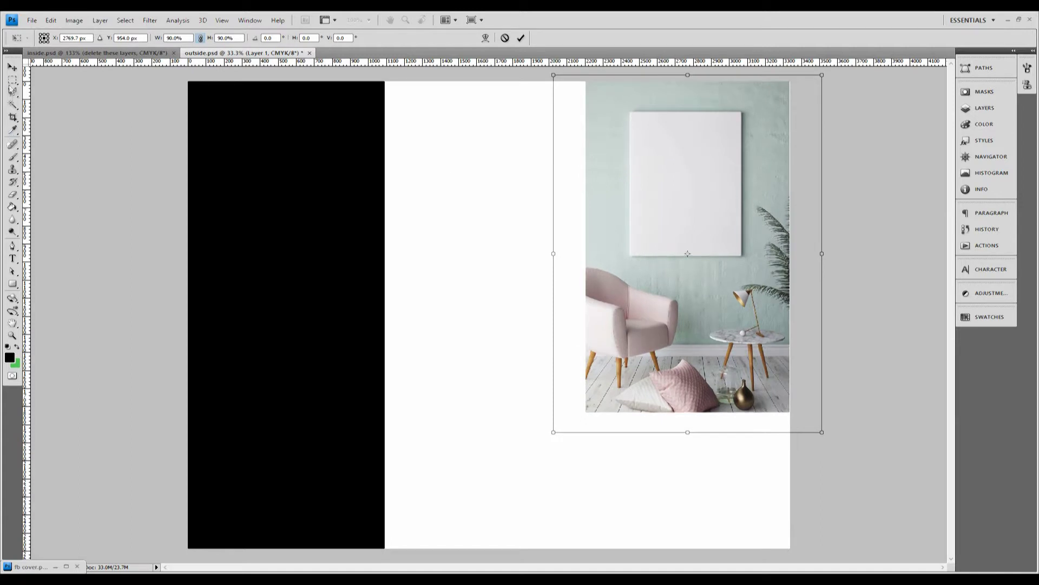
left_click(12, 67)
left_click(463, 226)
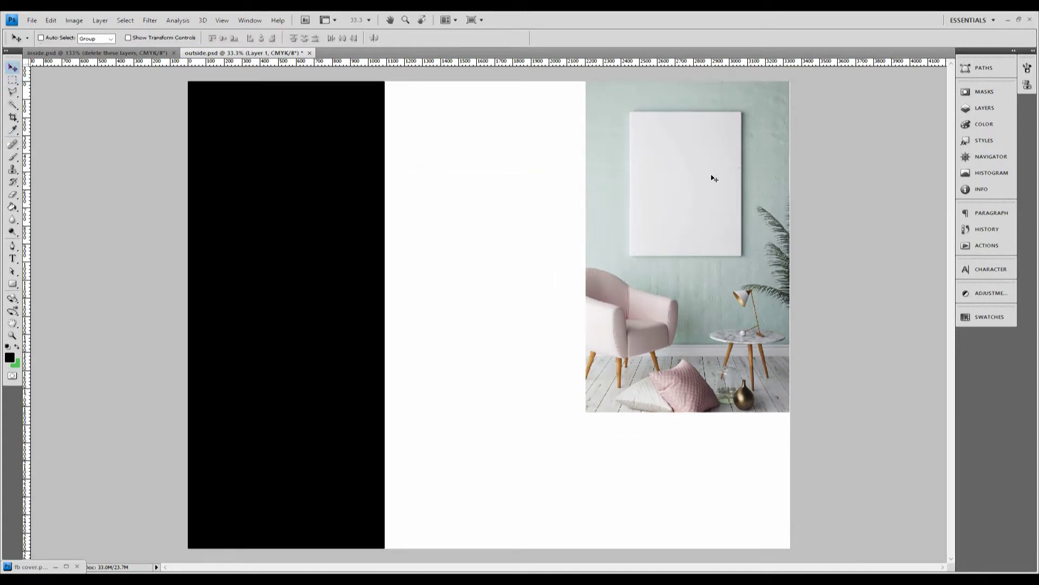
- Copy the round black Cf logo layer from its open document into outside.psd, directly above the clipped interior photo layer
left_click(983, 107)
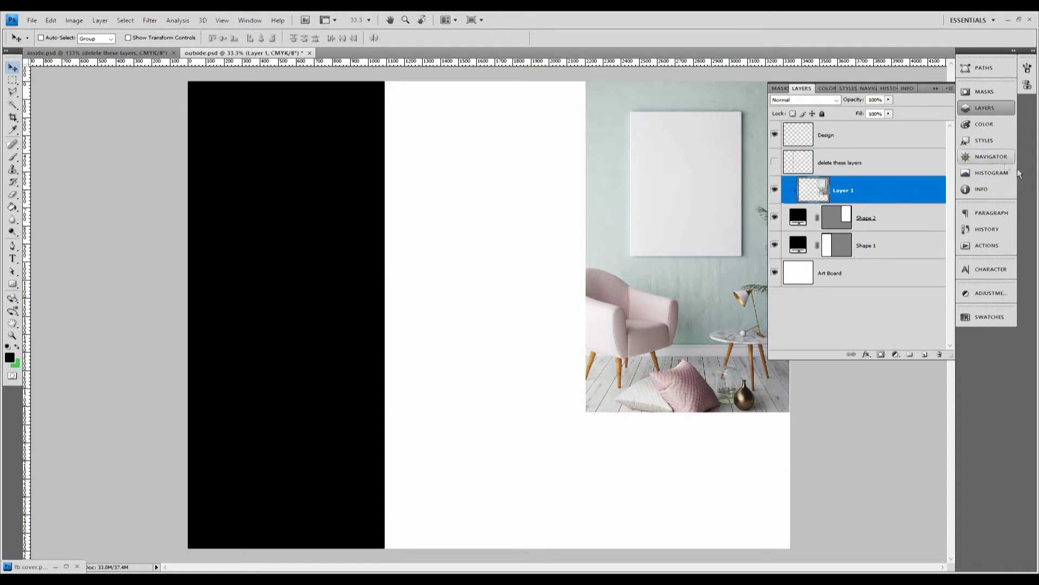
double_click(813, 189)
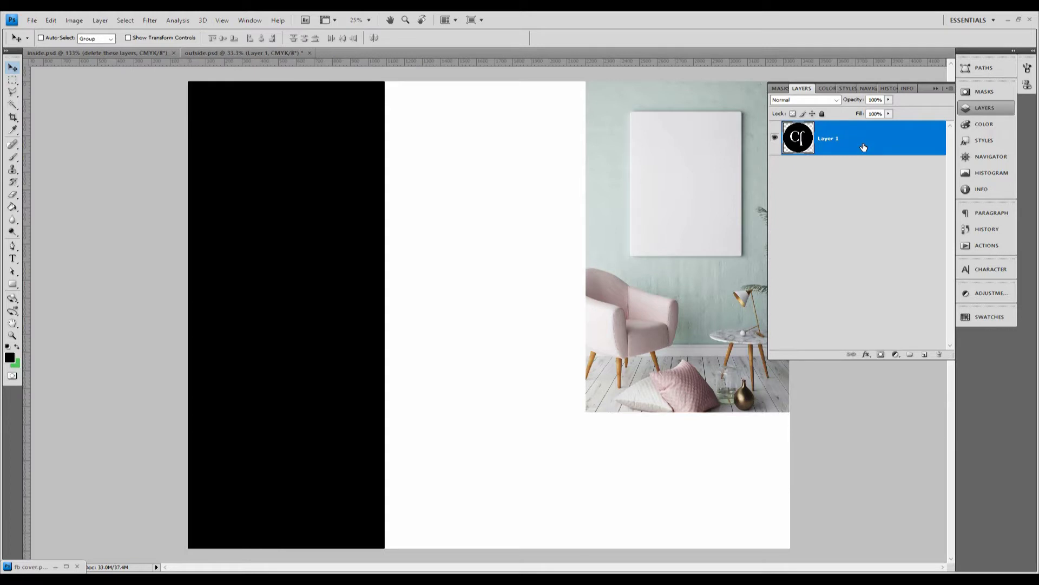
left_click_drag(864, 147, 648, 333)
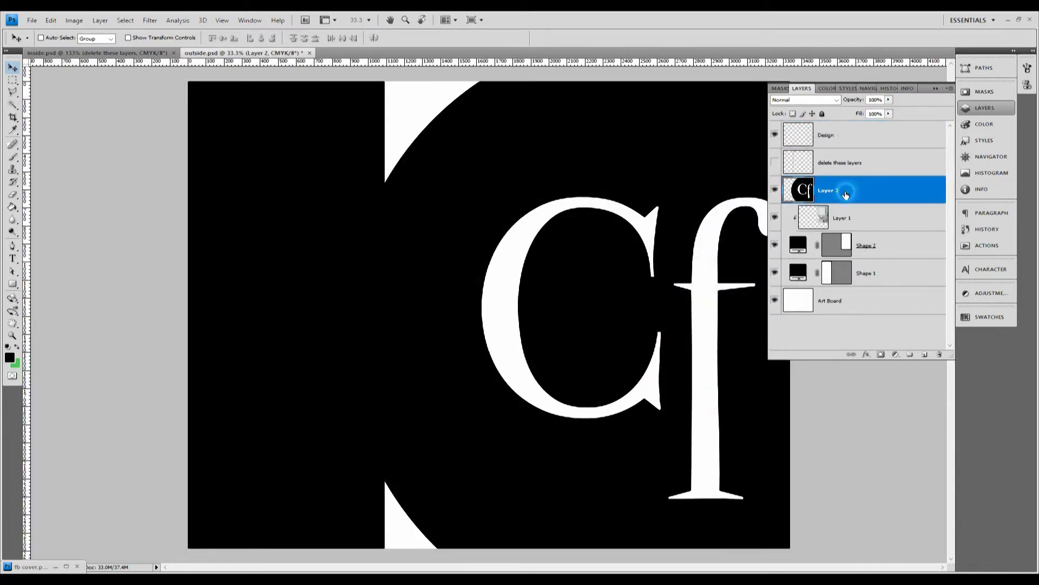
- Scale the Cf logo down proportionally to 11% with Free Transform and apply the transformation
left_click(51, 20)
left_click(79, 213)
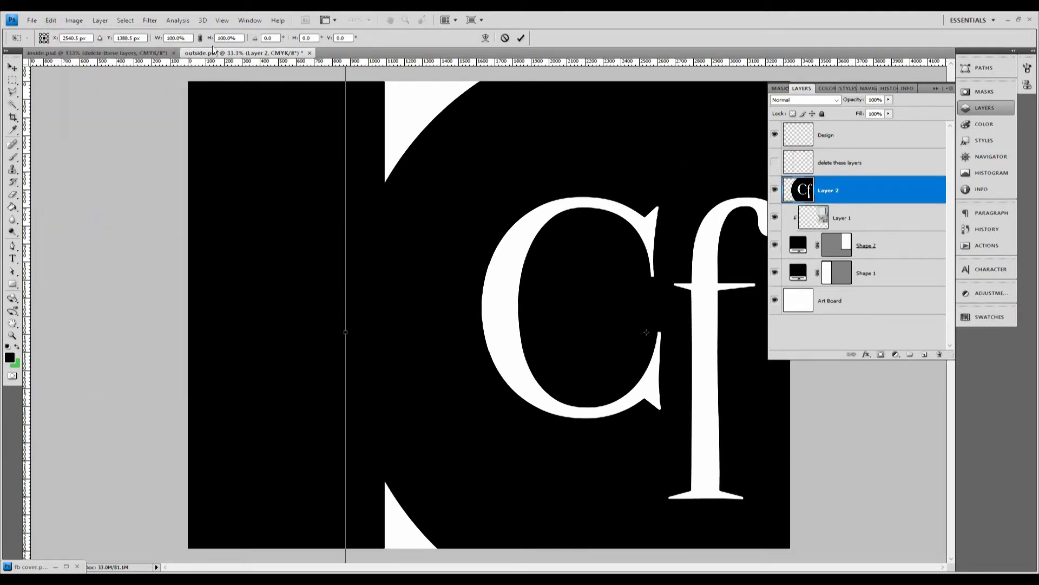
left_click(227, 38)
key("Down")
key("Down")
key("Down")
key("Down")
key("Down")
key("Down")
key("Down")
key("Down")
key("Down")
key("Down")
key("Down")
key("Down")
key("Down")
key("Down")
key("Down")
key("Down")
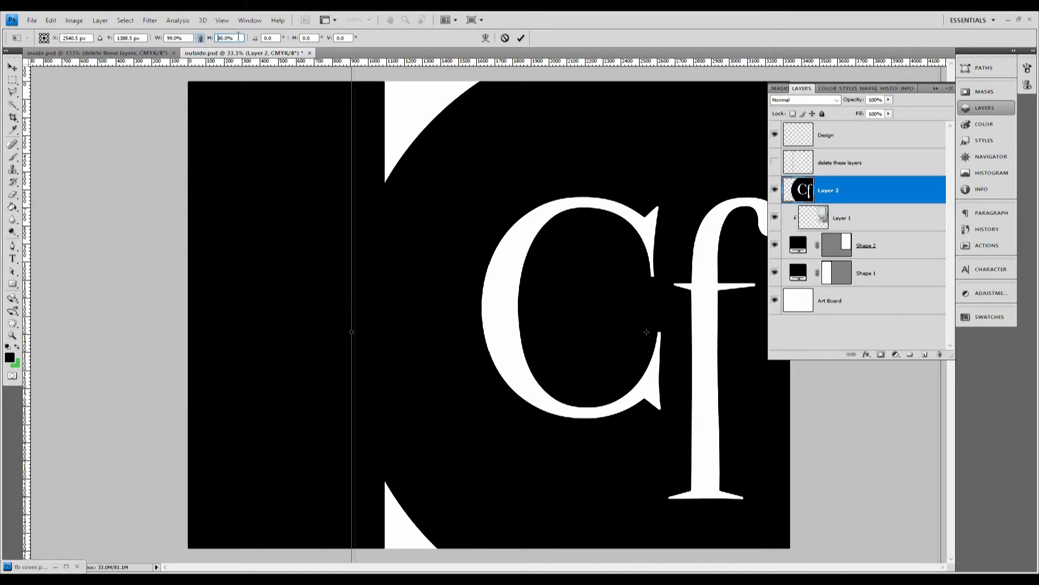
key("Down")
key("Down")
key("Down")
key("Down")
key("Down")
key("Down")
key("Down")
key("Down")
key("Down")
key("Down")
key("Down")
key("Down")
key("Down")
key("Down")
key("Down")
key("Down")
key("Down")
key("Down")
key("Down")
key("Down")
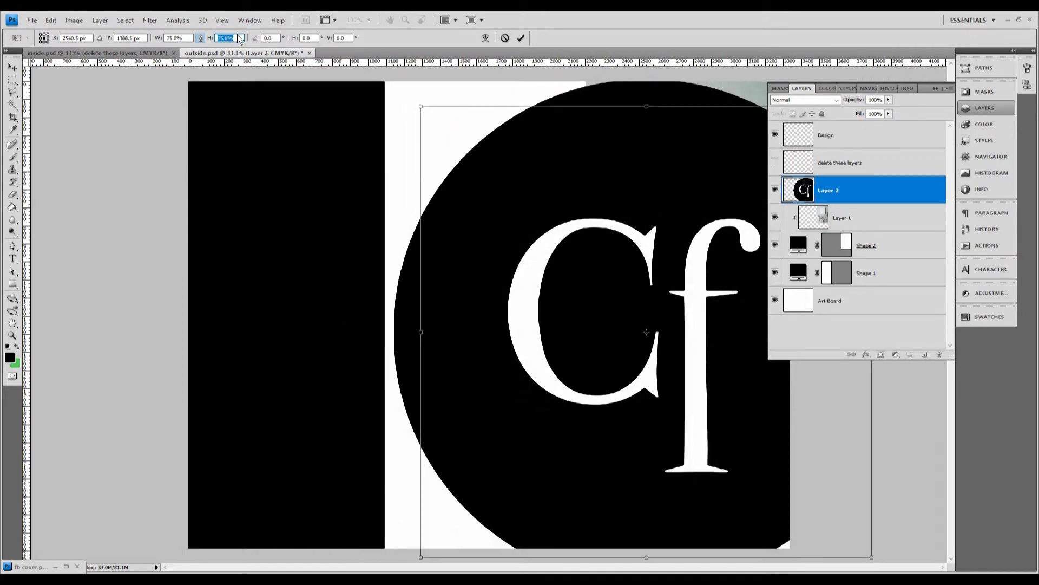
key("Down")
key("Down")
key("Down")
key("Down")
key("Down")
key("Down")
key("Down")
key("Down")
key("Down")
key("Down")
key("Down")
key("Down")
key("Down")
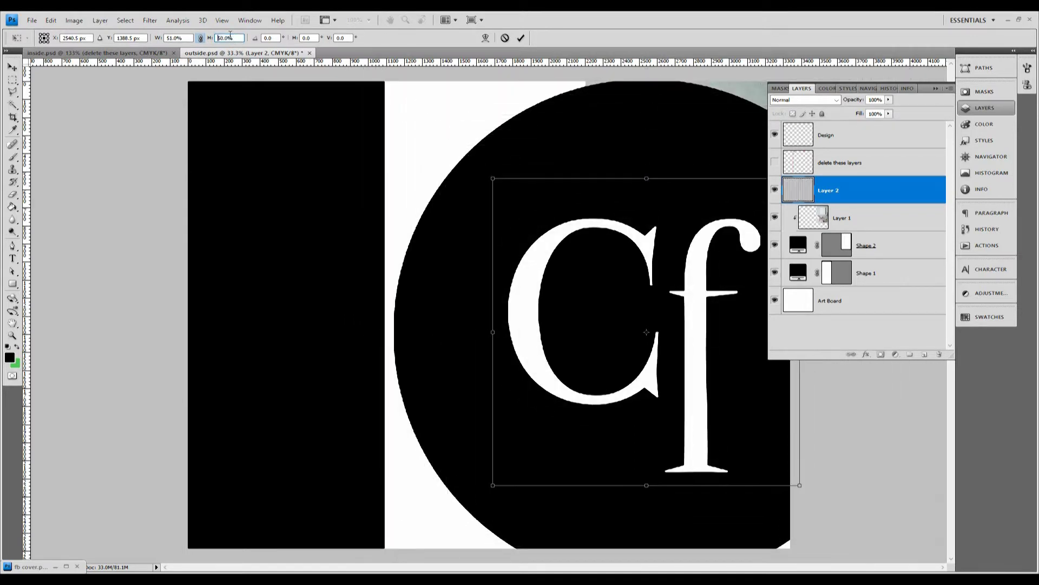
key("Down")
key("Down")
key("Down")
key("Down")
key("Down")
key("Down")
key("Down")
key("Down")
key("Down")
key("Down")
key("Down")
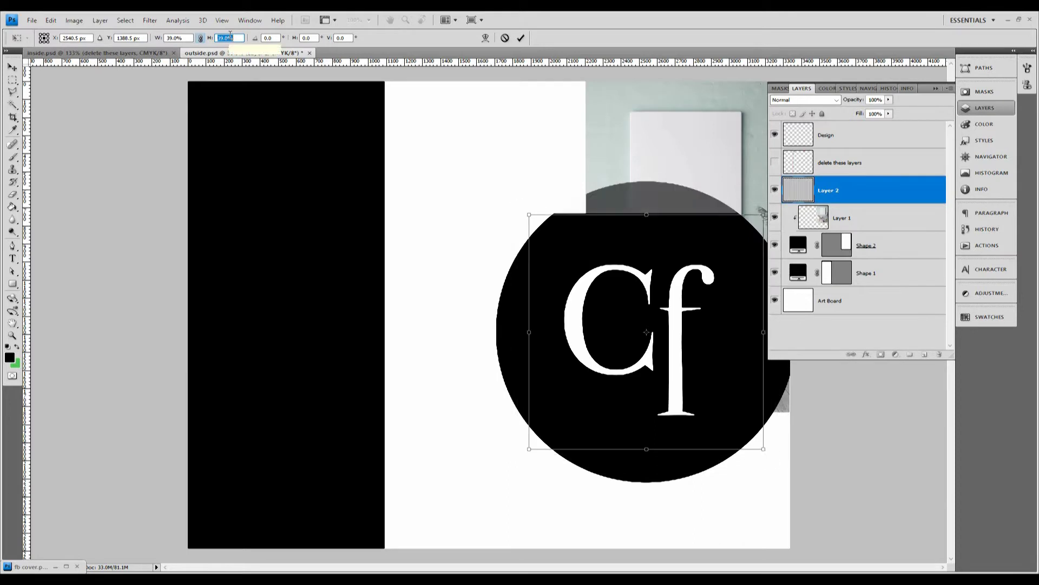
key("Down")
key("Down")
key("Down")
key("Down")
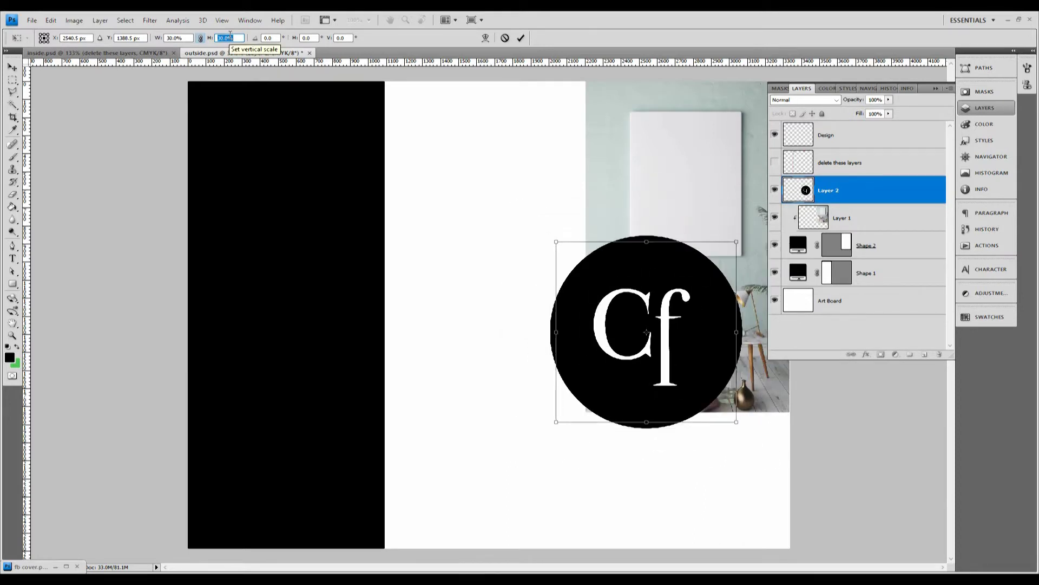
key("Down")
key("Down")
key("Down")
key("Down")
key("Down")
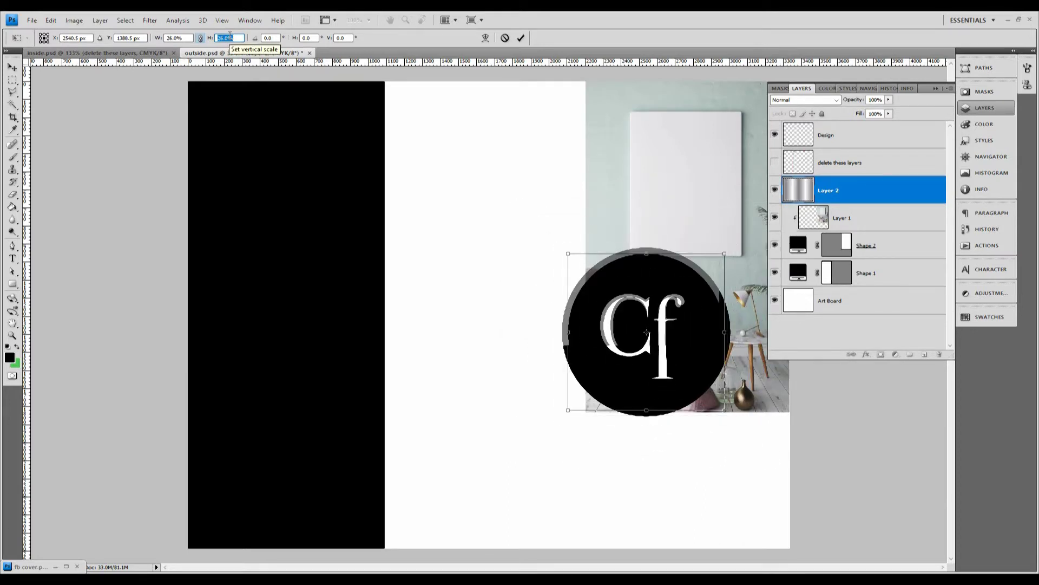
key("Down")
key("Down")
key("Down")
key("Down")
key("Down")
key("Down")
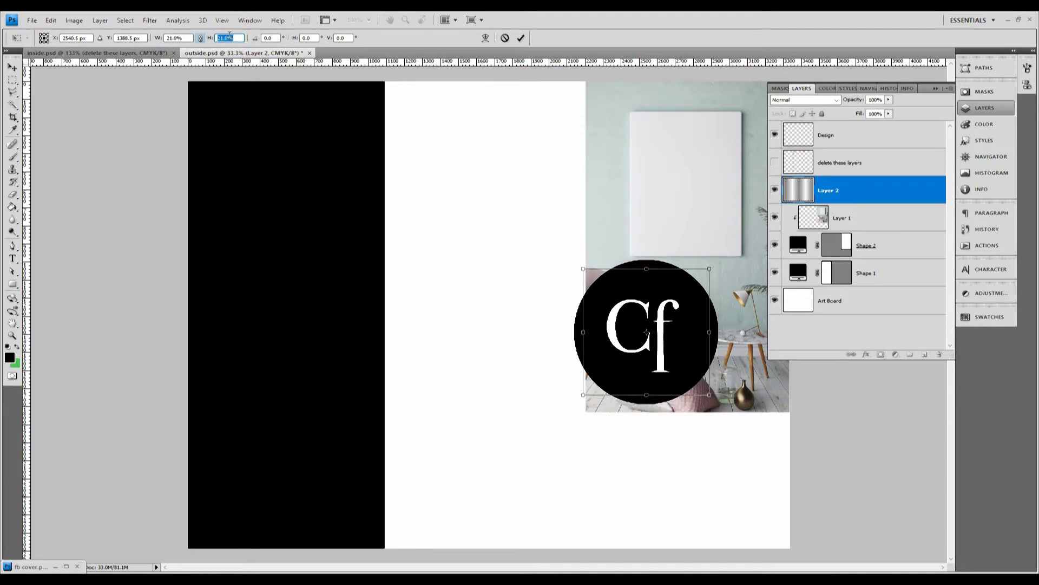
key("Down")
key("Down")
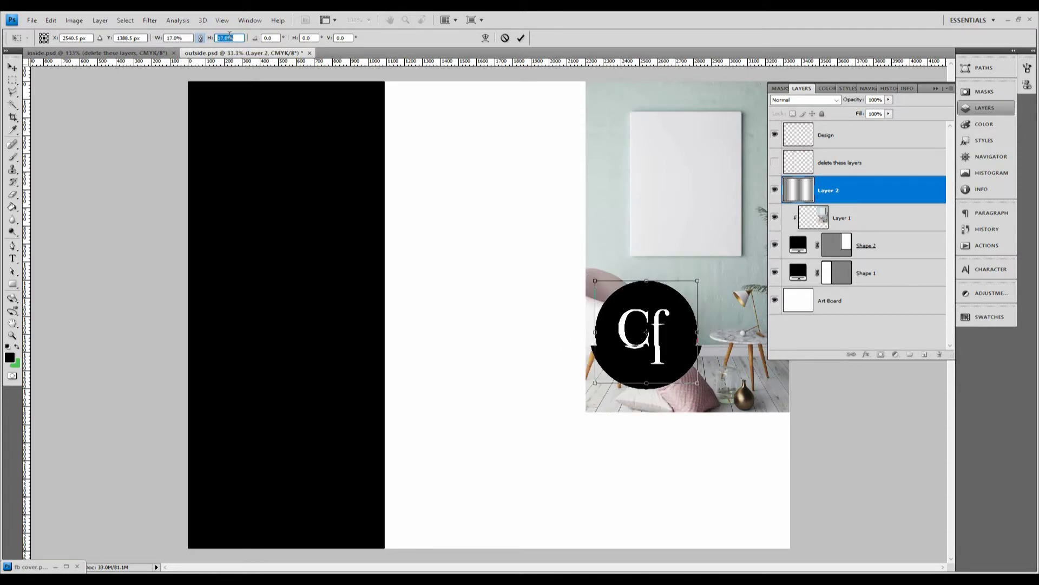
key("Down")
key("Down")
key("Down")
key("Down")
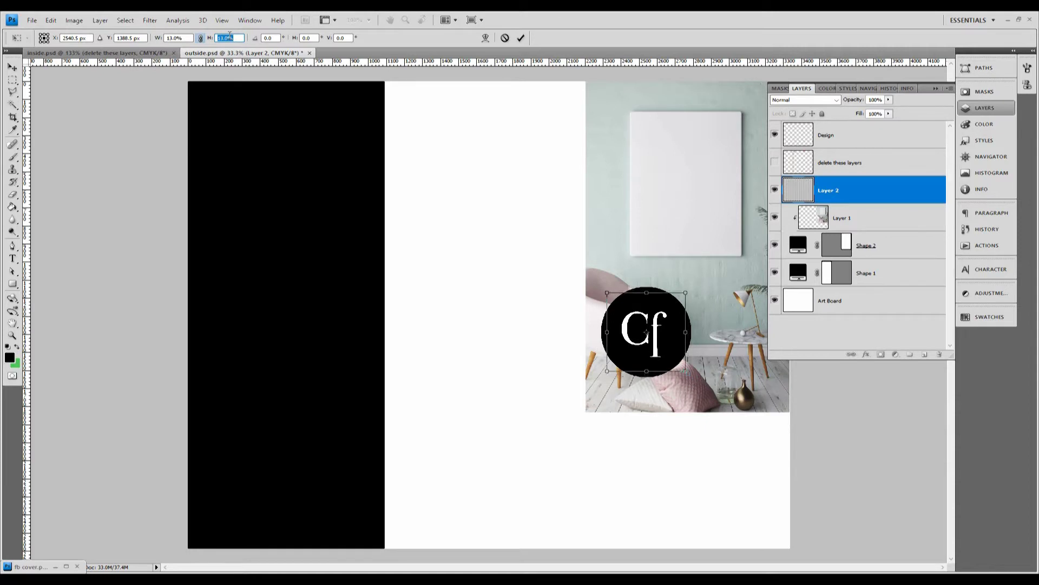
left_click(12, 68)
left_click(464, 227)
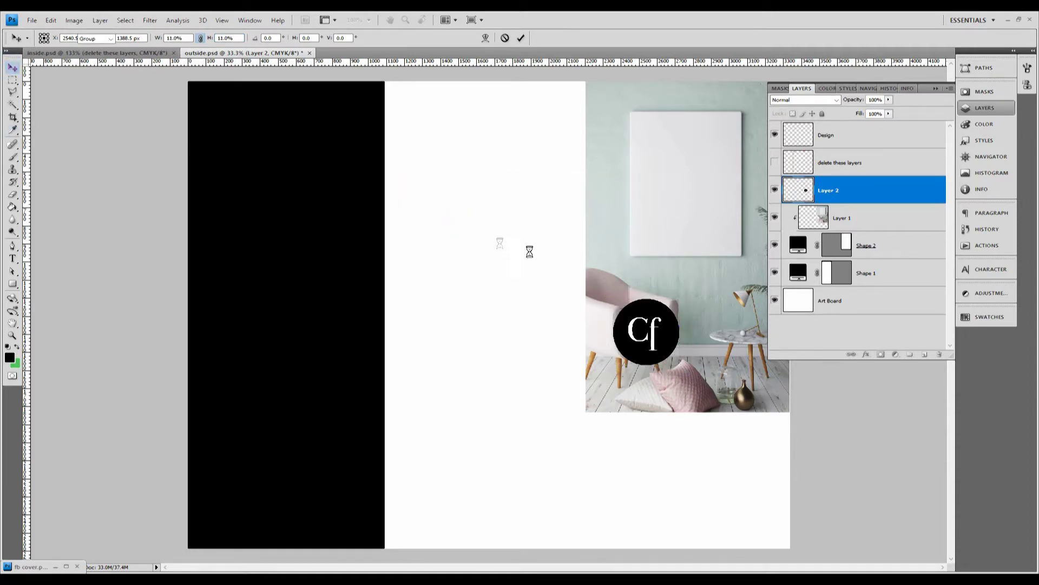
- Move the Cf logo into the white area below the cover photo and scale it proportionally to 61%, applying the transformation
left_click_drag(645, 342, 699, 475)
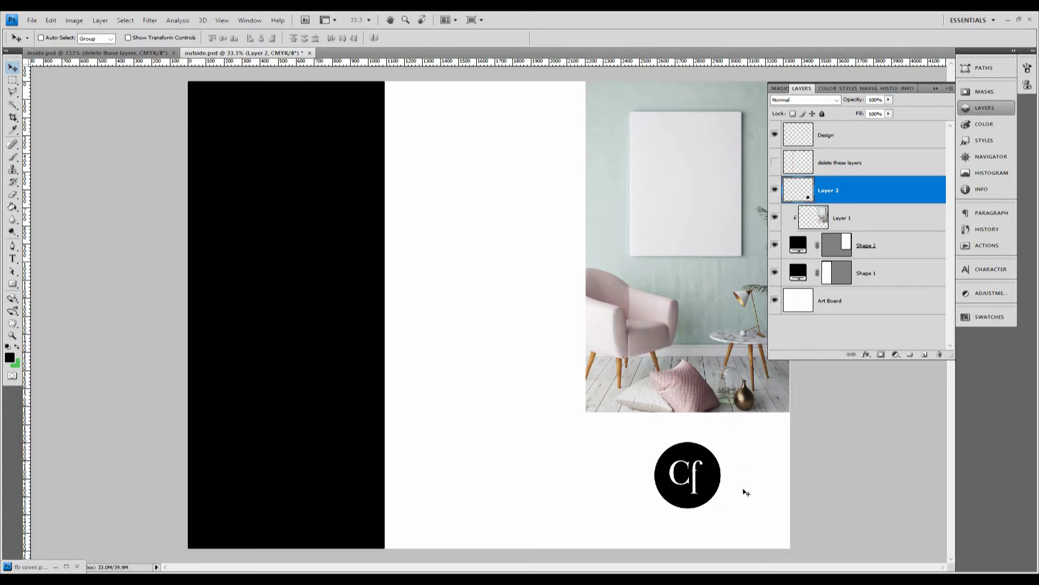
left_click(51, 20)
left_click(103, 204)
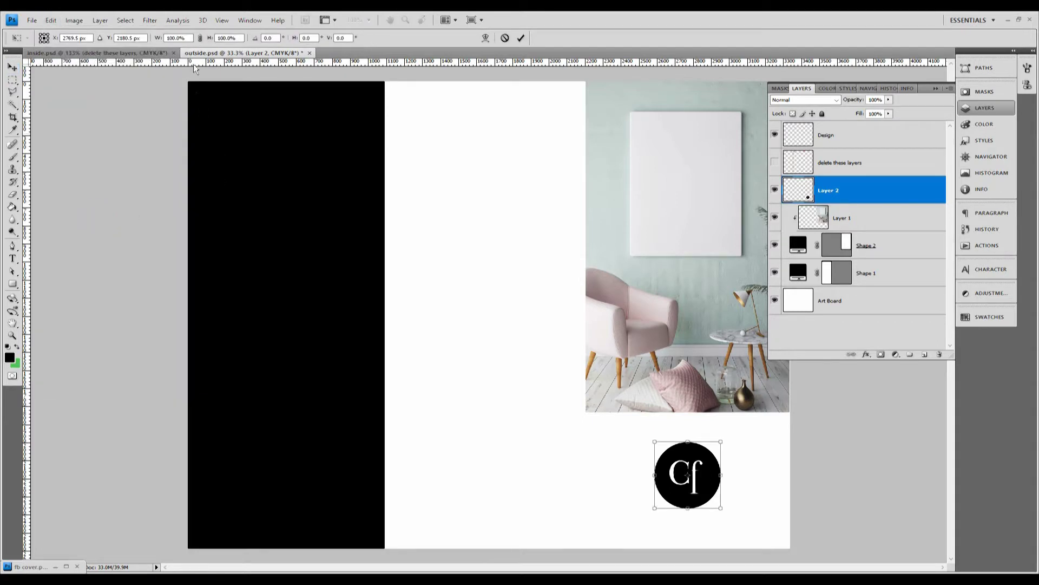
left_click(199, 37)
double_click(230, 38)
type("96")
key("Return")
scroll(232, 37, "down", 11)
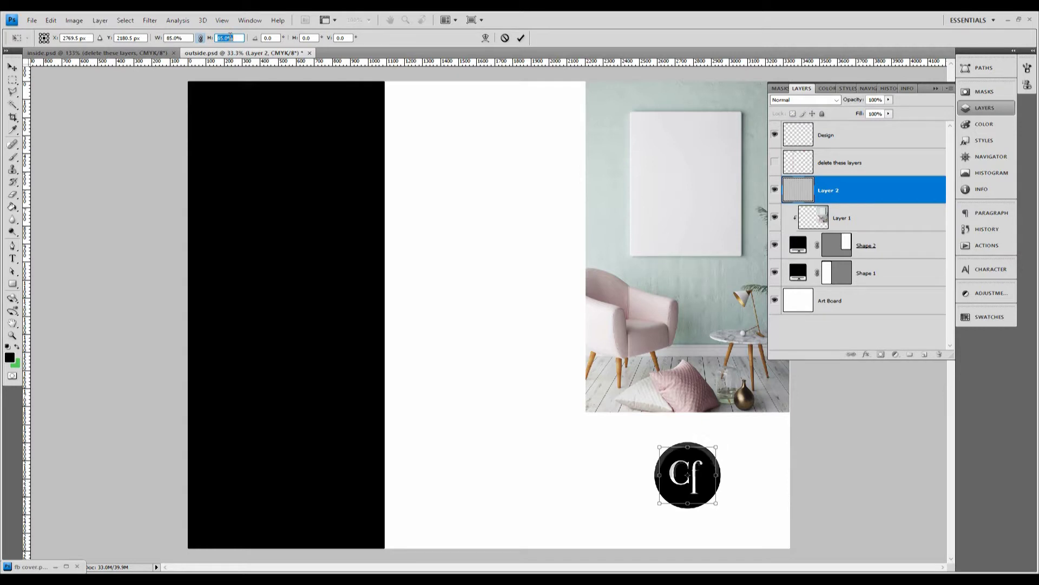
scroll(230, 37, "down", 9)
scroll(230, 36, "down", 4)
scroll(230, 37, "down", 6)
scroll(230, 37, "down", 5)
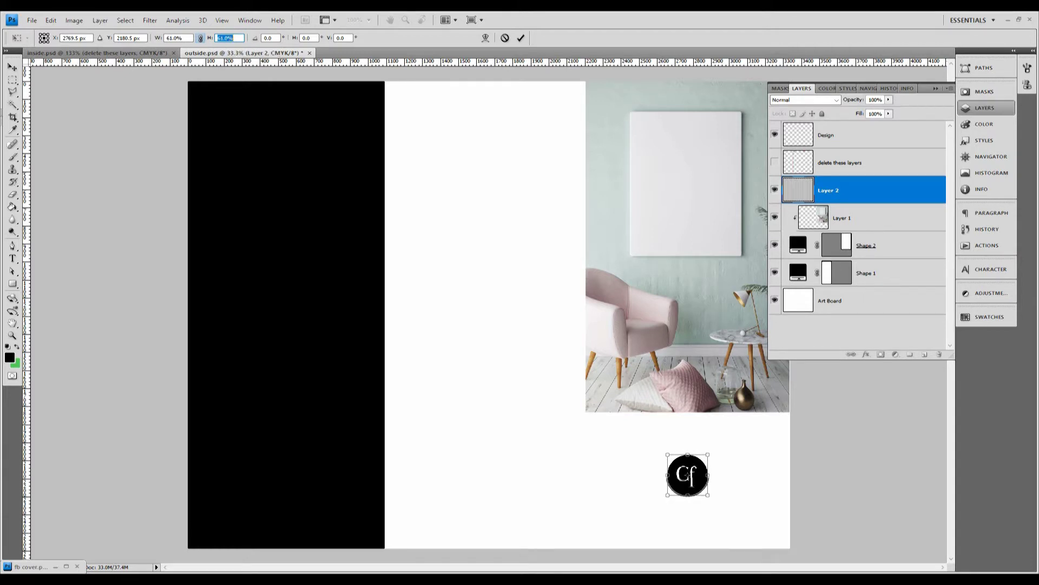
left_click(11, 67)
left_click(466, 226)
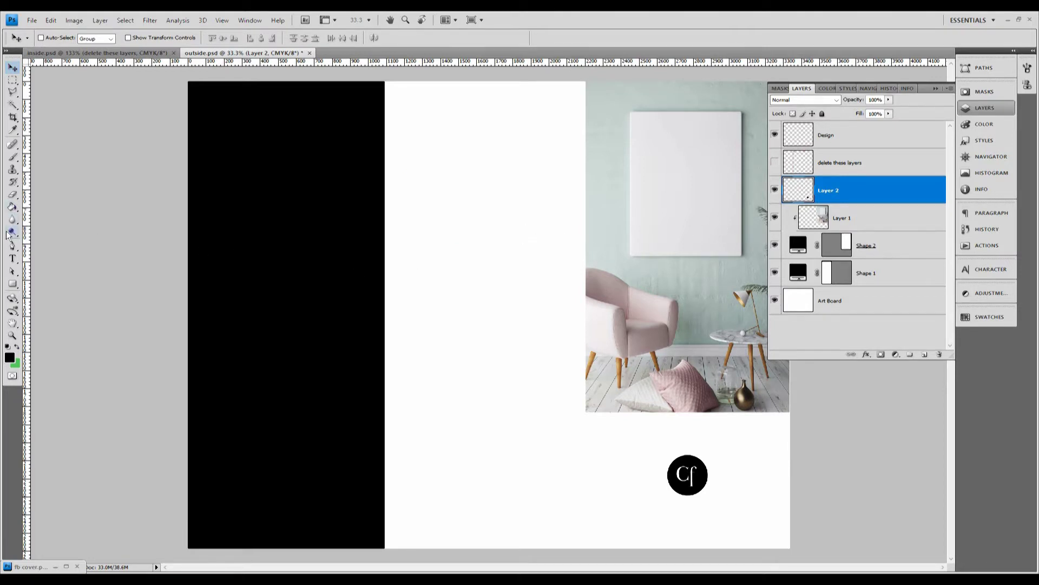
- Add the horizontal text "Your Home. With a feather in its cap!" to the cover and place it between the photo and the logo
left_click(13, 259)
right_click(13, 259)
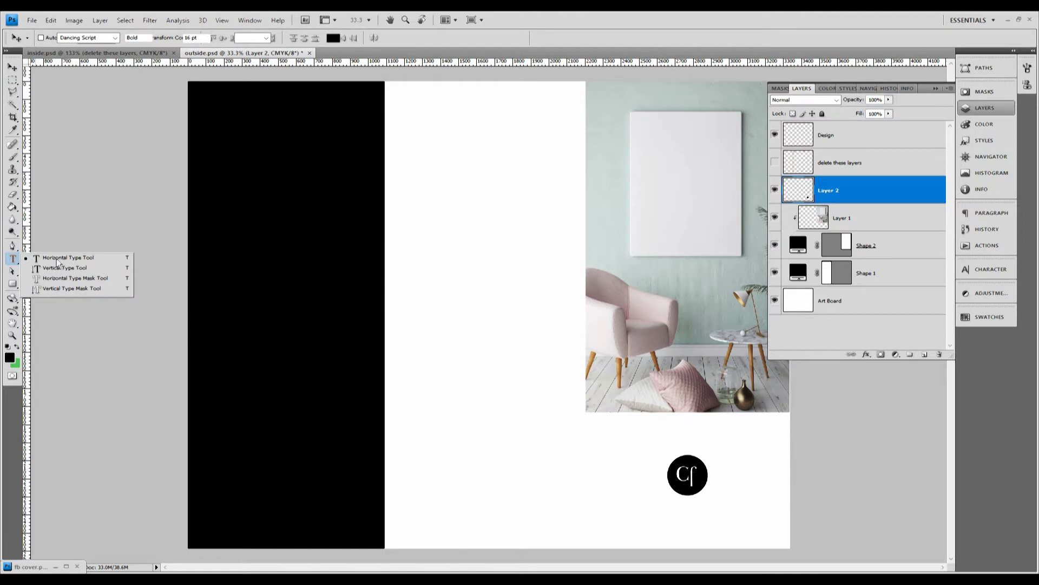
left_click(65, 256)
left_click_drag(594, 496, 786, 516)
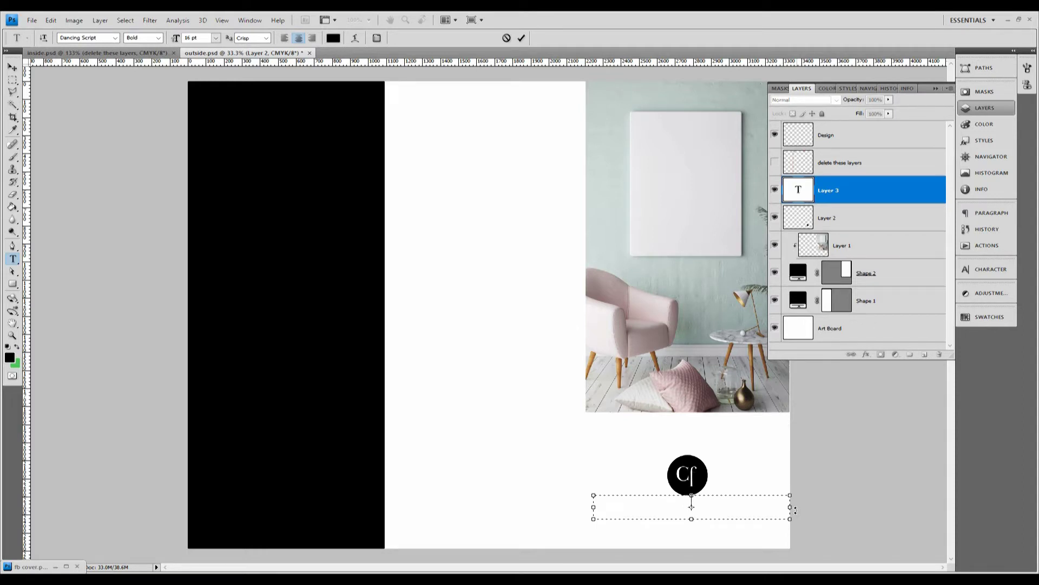
type("Your Home. With a feathe")
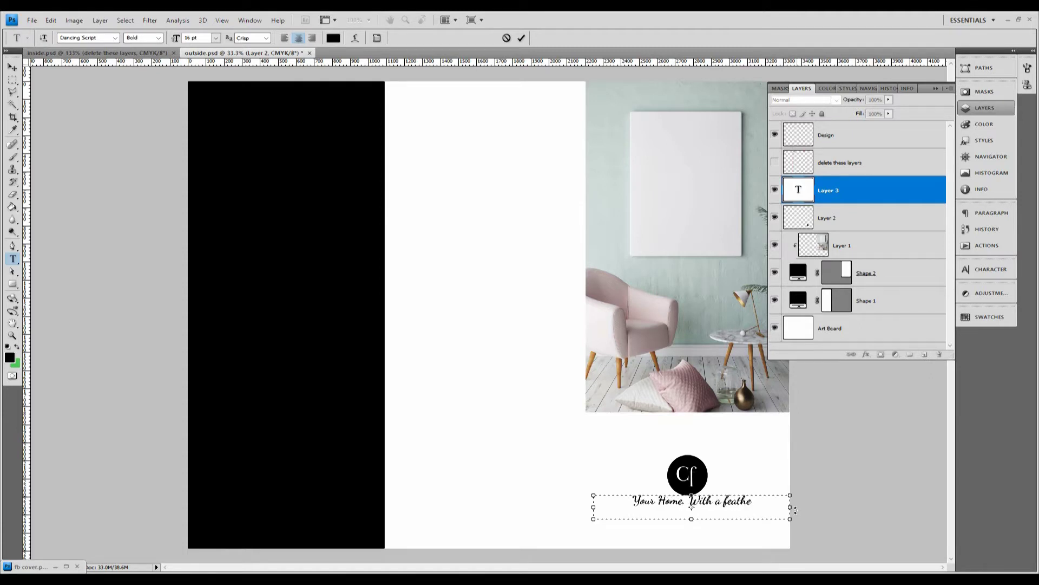
type("r in")
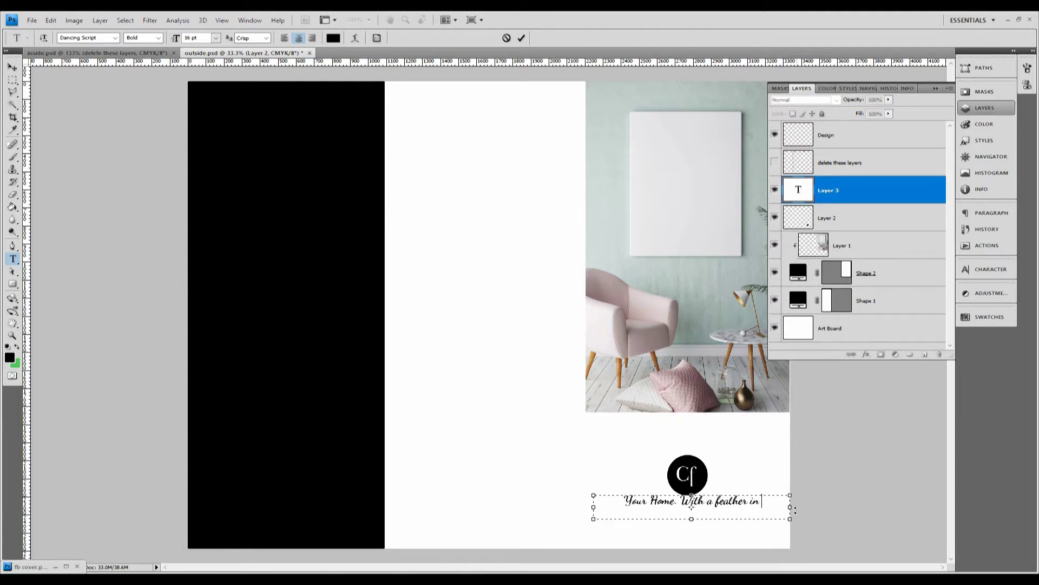
type(" its ca")
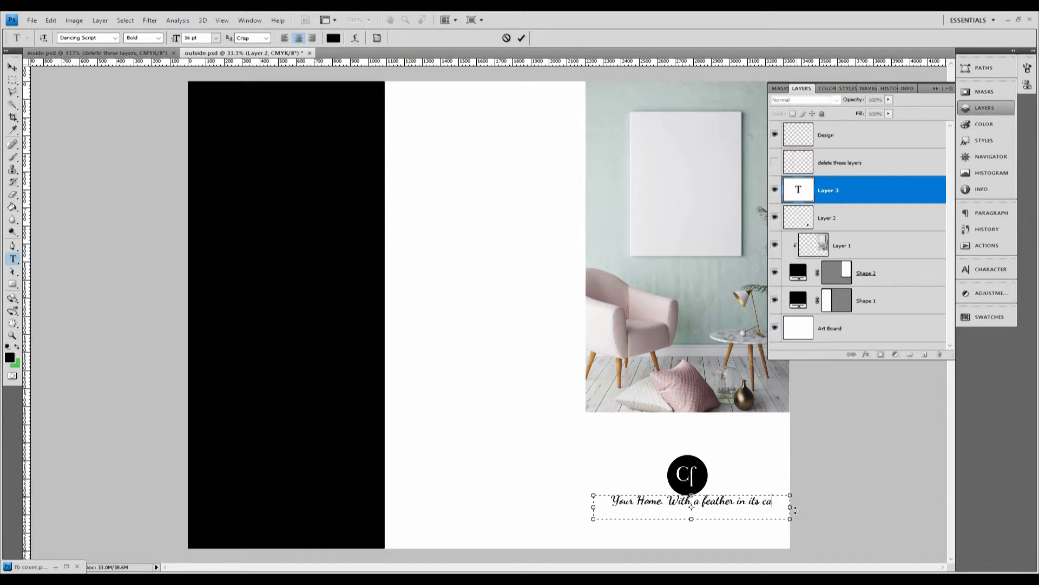
type("p!")
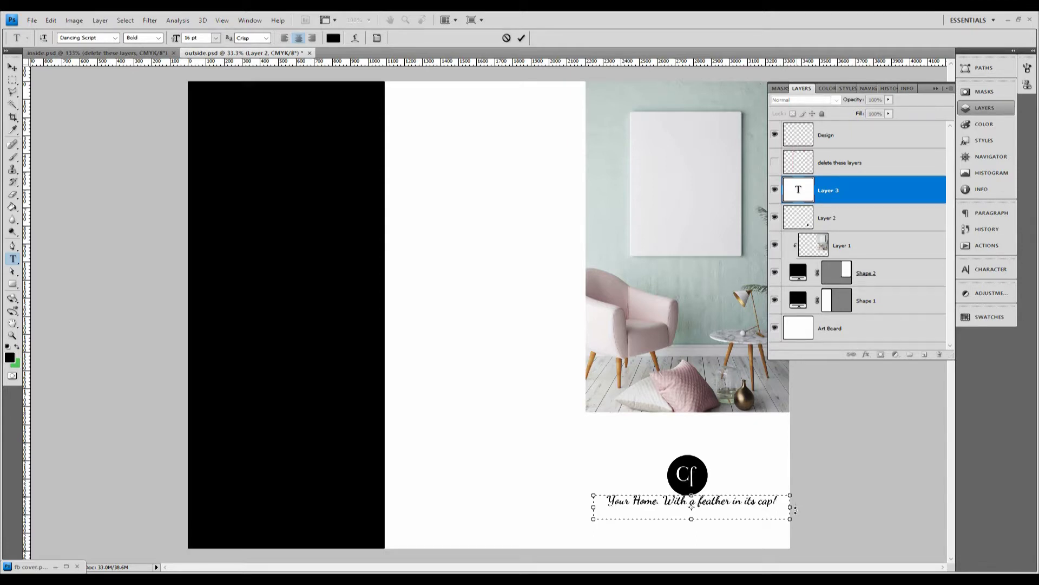
left_click(12, 67)
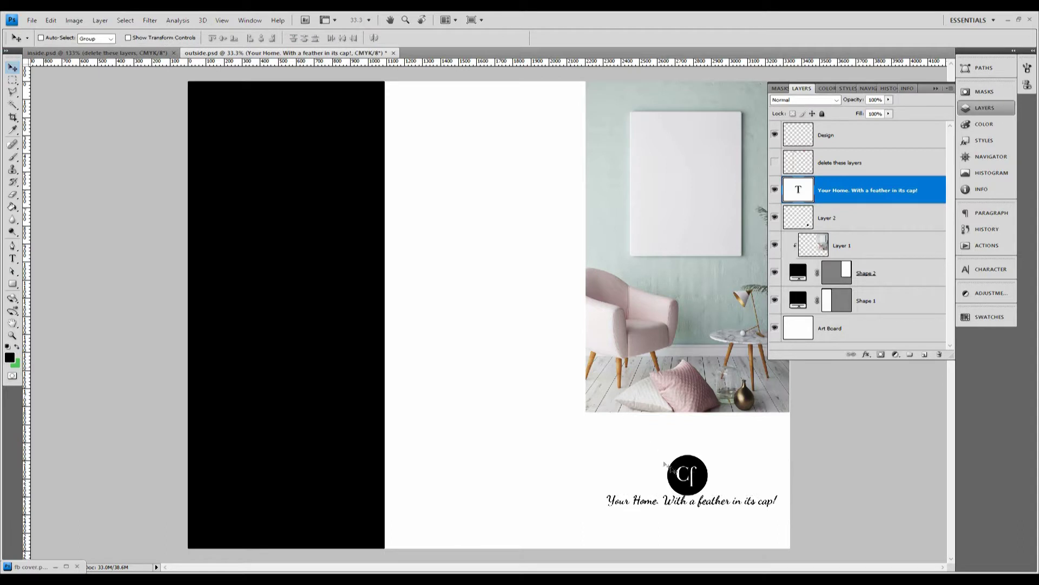
left_click_drag(708, 508, 689, 427)
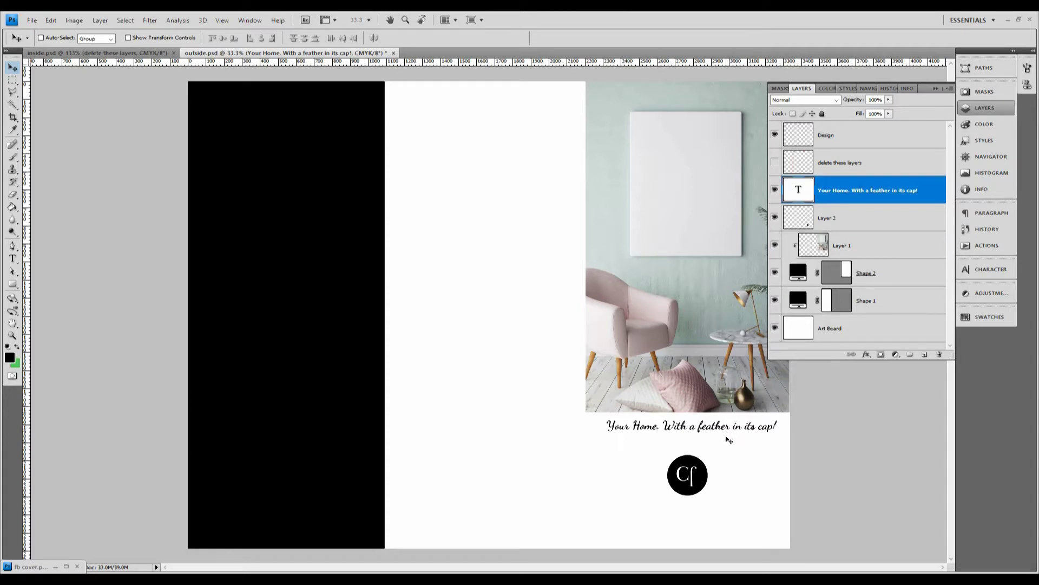
- Draw a full-width rectangle band over the tagline beneath the cover photo and reorder its layer below the text and logo layers
left_click(13, 284)
left_click(60, 286)
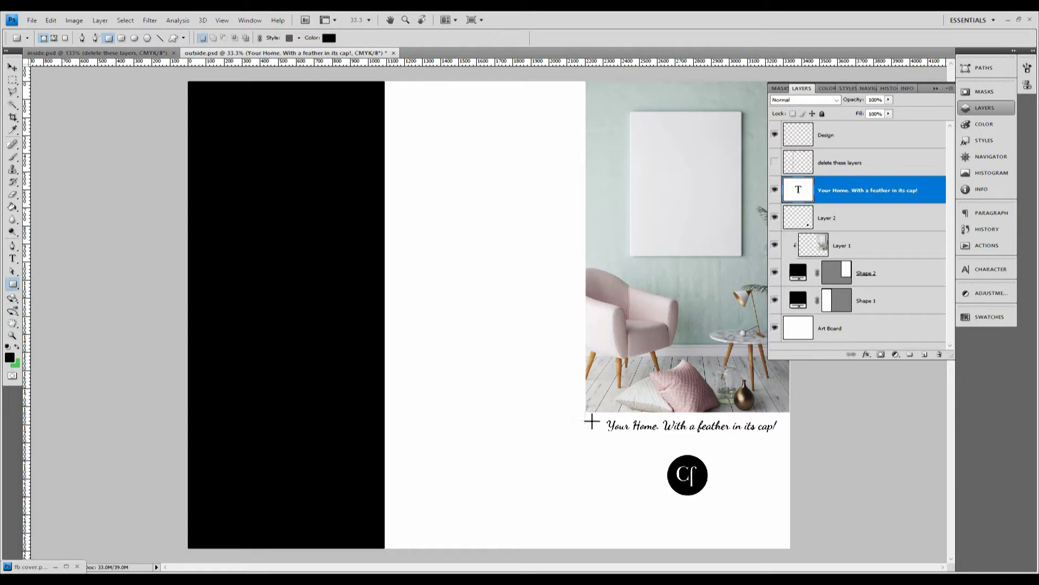
left_click_drag(585, 410, 794, 440)
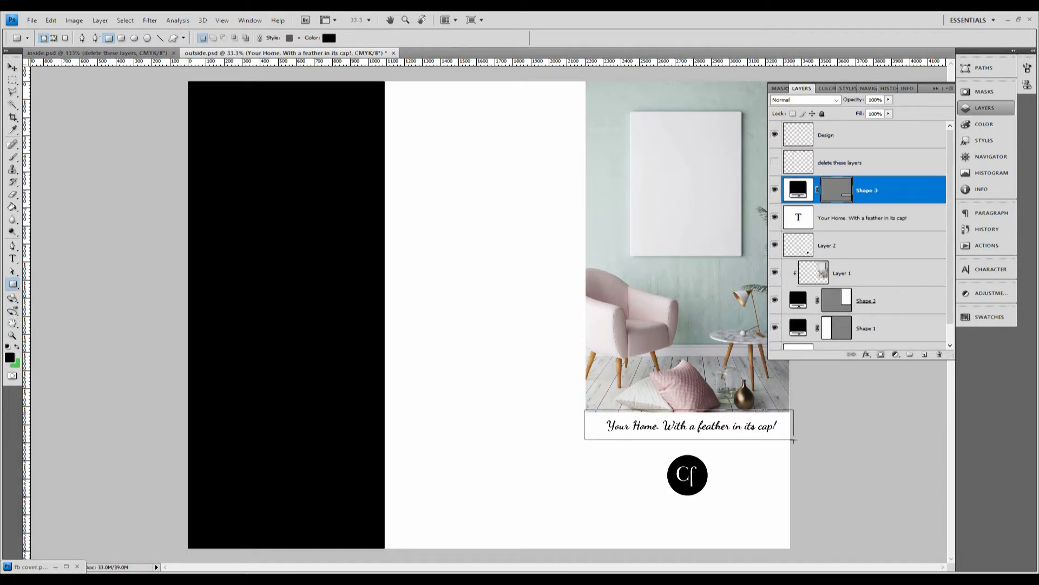
left_click_drag(879, 185, 892, 220)
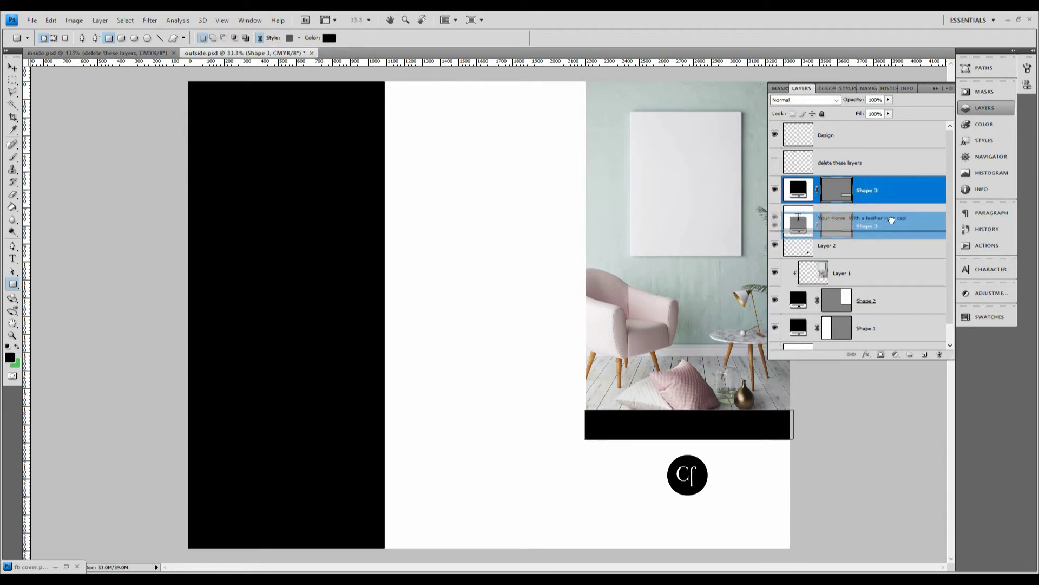
left_click_drag(892, 220, 890, 252)
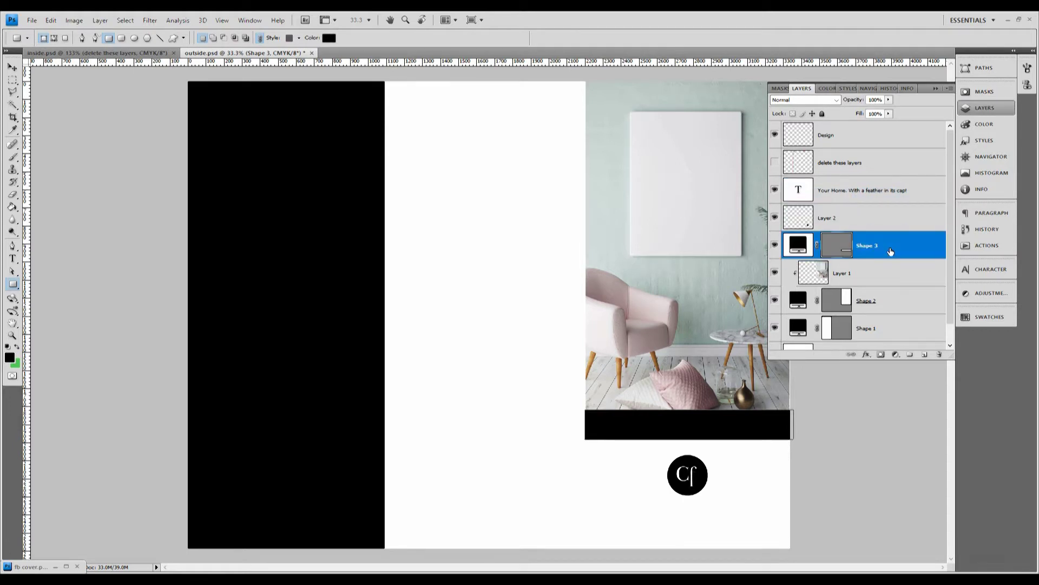
- Recolor the tagline band beneath the cover photo to teal 4fe0c0, starting from the photo's wall color
double_click(798, 245)
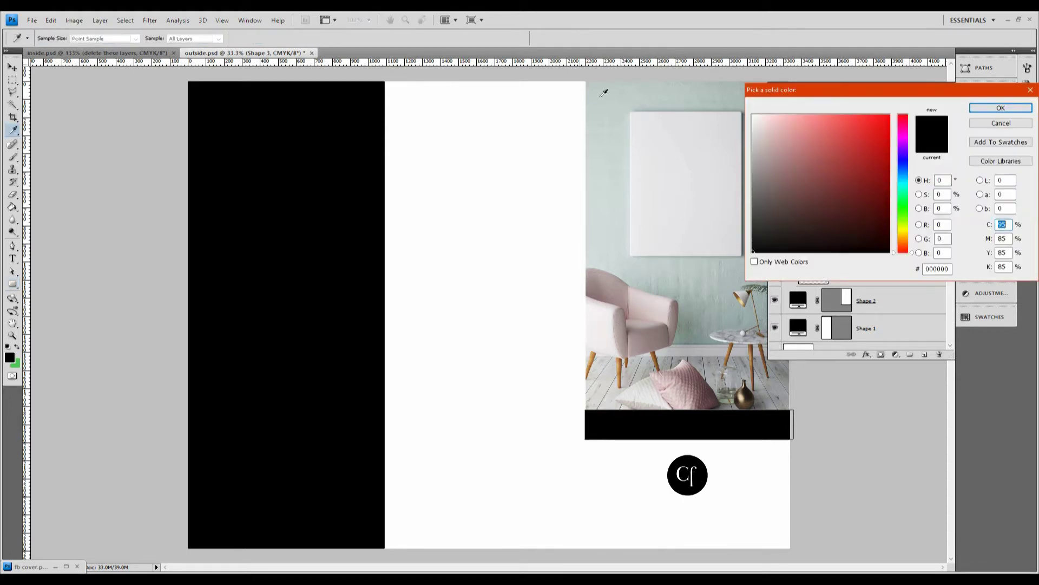
left_click(589, 103)
left_click_drag(905, 195, 907, 192)
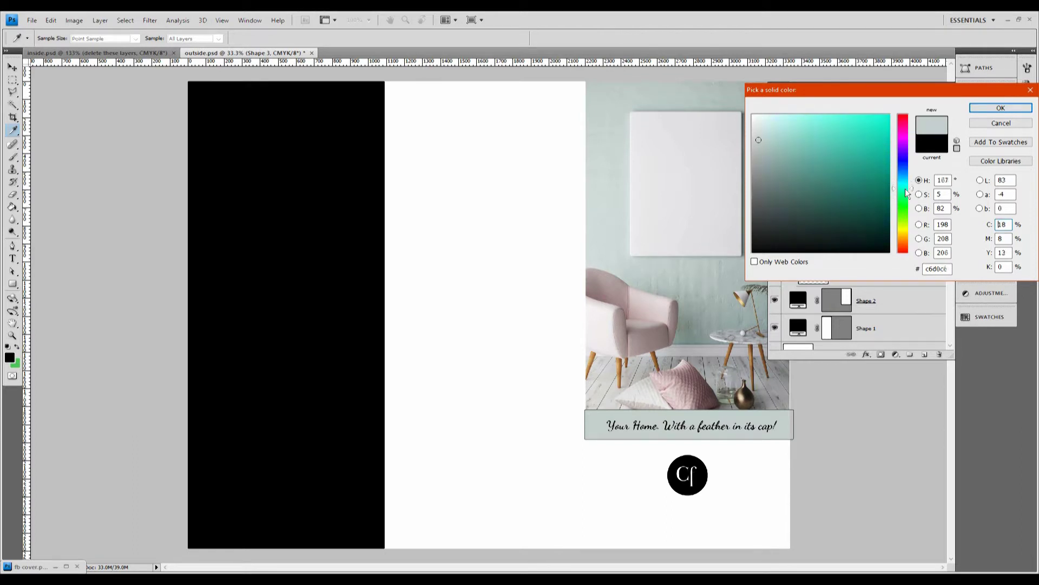
left_click(878, 173)
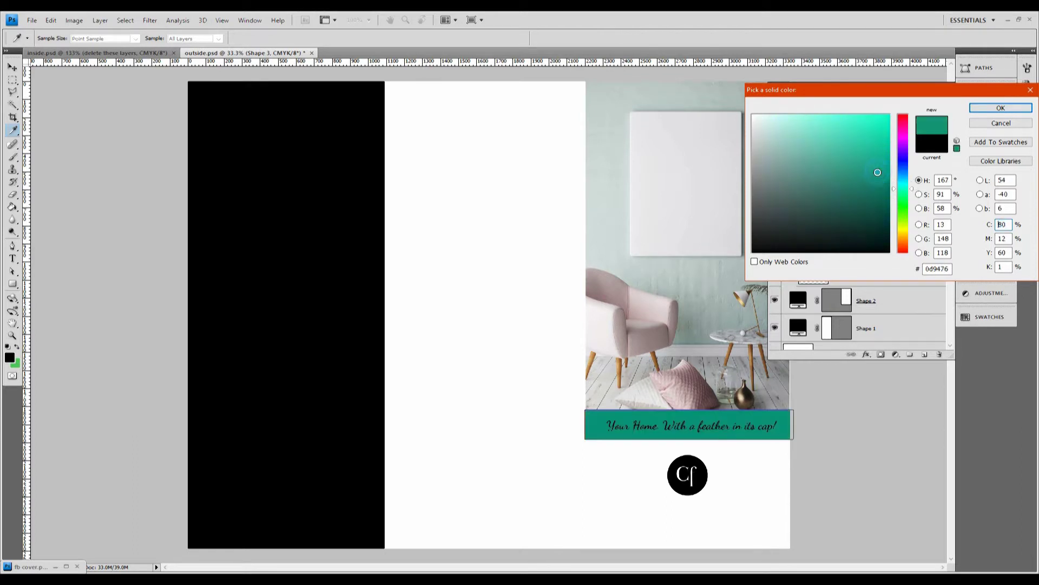
left_click(857, 152)
left_click(840, 130)
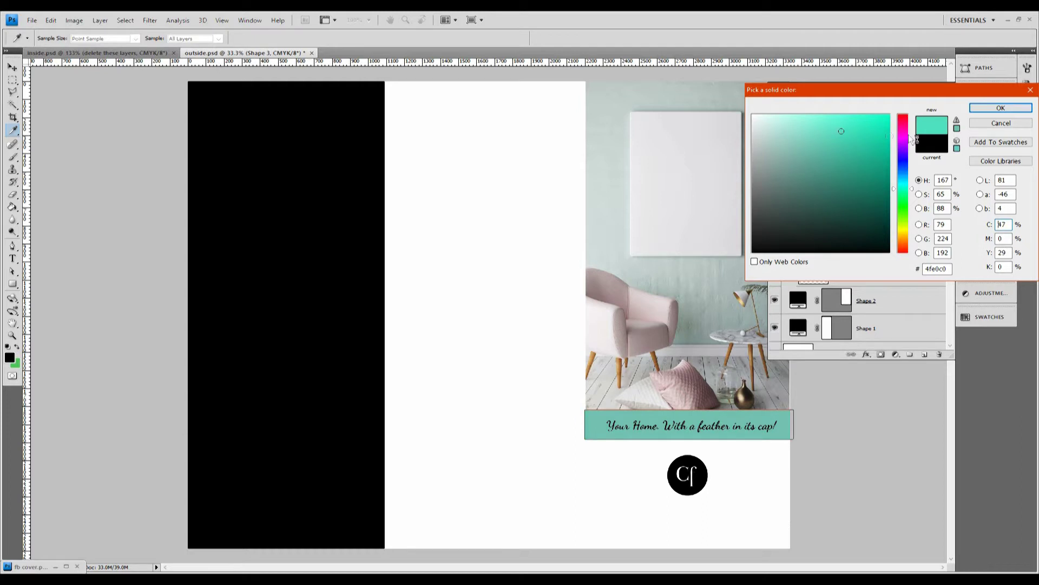
left_click(1001, 108)
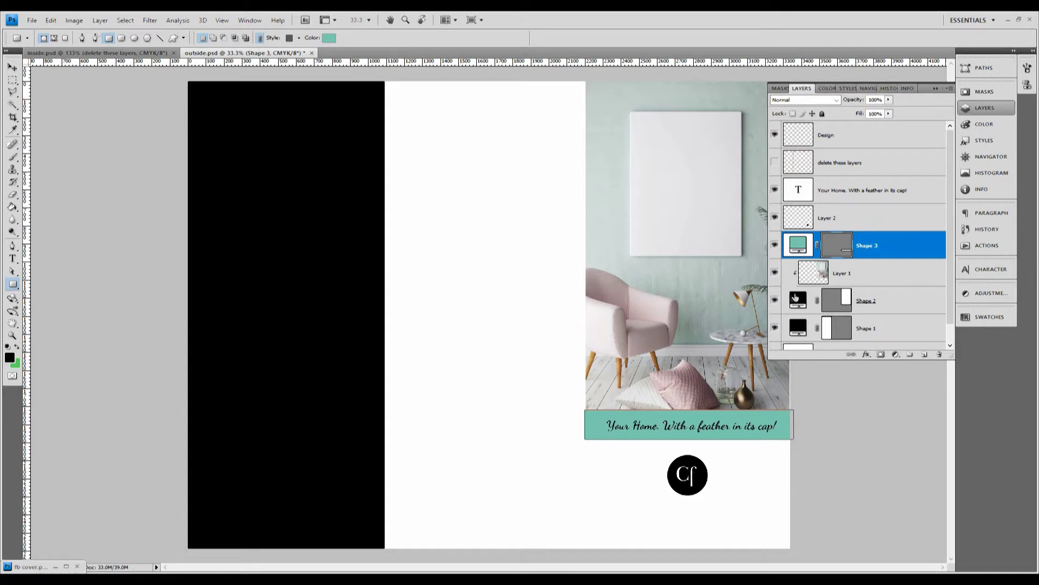
- Create a clipping mask on the teal band layer so it clips to the cover photo's base shape
left_click(872, 303)
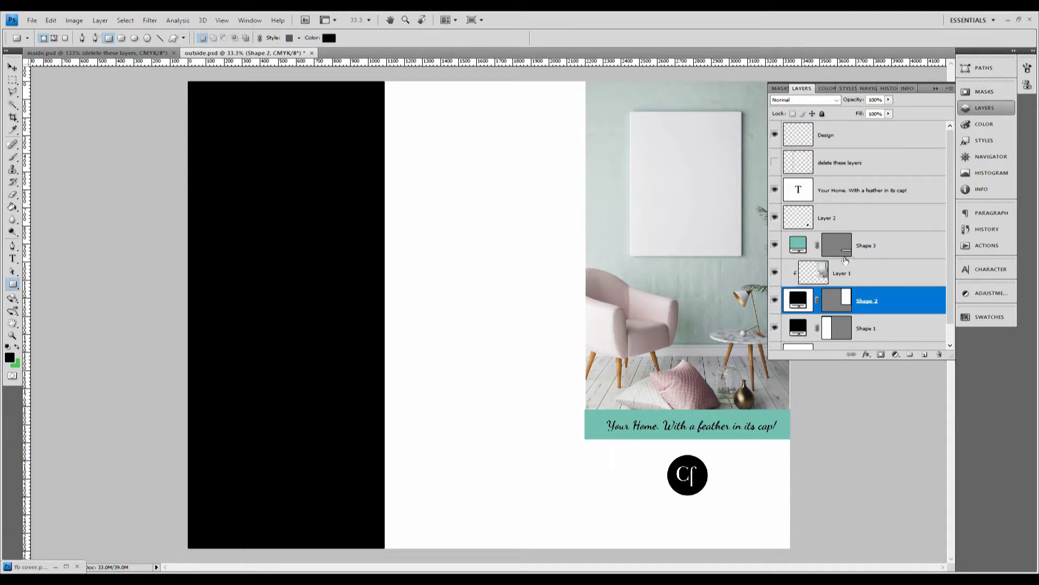
left_click(877, 251)
right_click(876, 252)
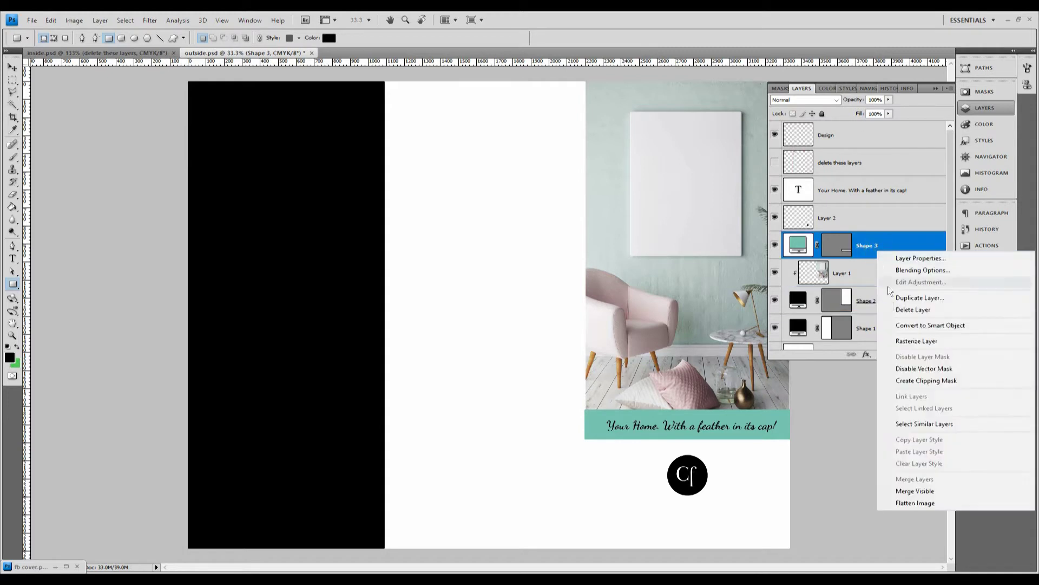
left_click(931, 382)
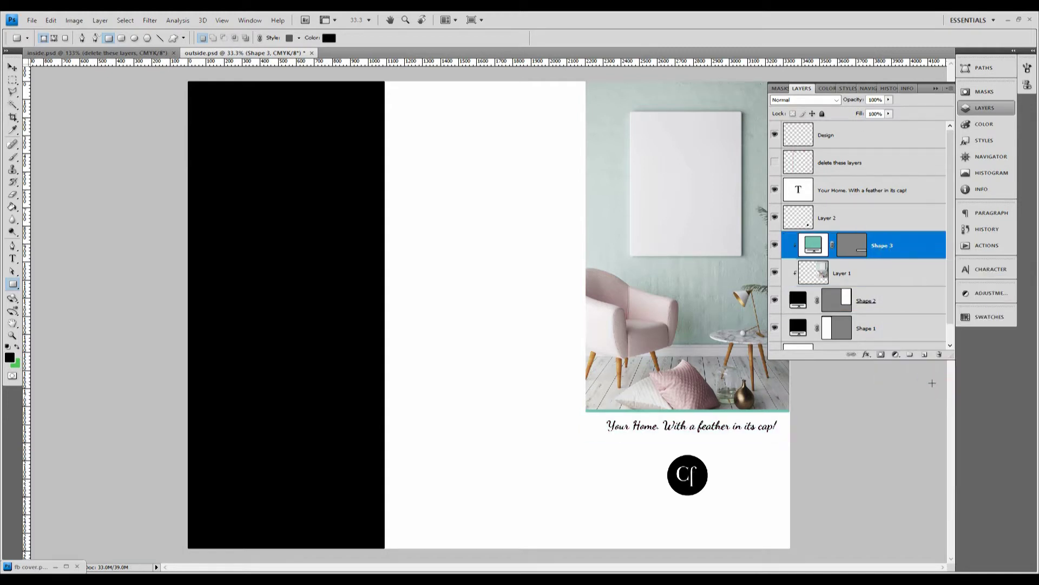
- Free Transform the cover photo's base shape, stretching it downward to 106.1% height over the tagline, and apply the transformation
left_click(882, 296)
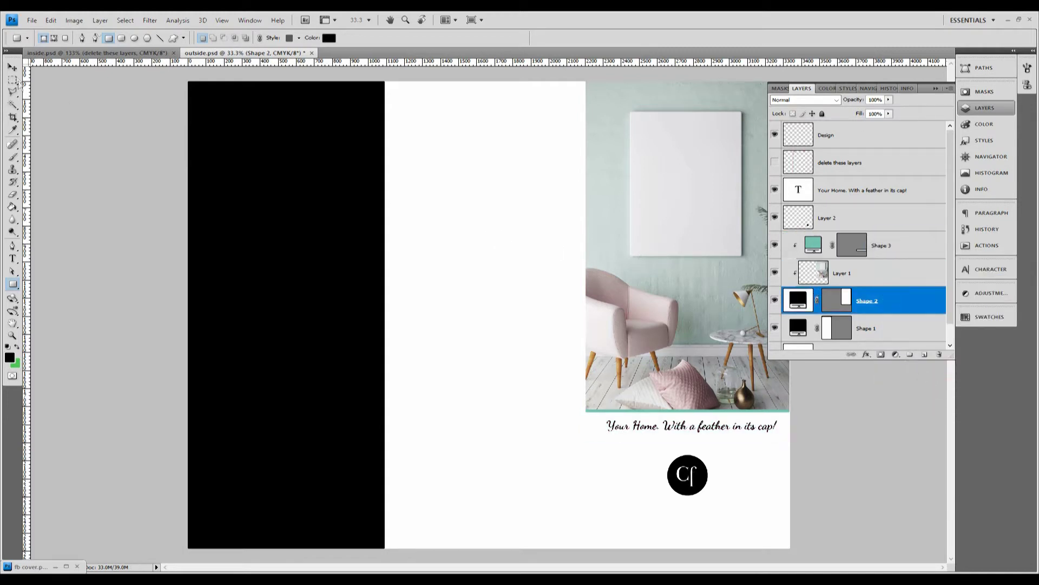
left_click(51, 20)
mouse_move(72, 223)
left_click(216, 232)
left_click_drag(685, 415, 696, 441)
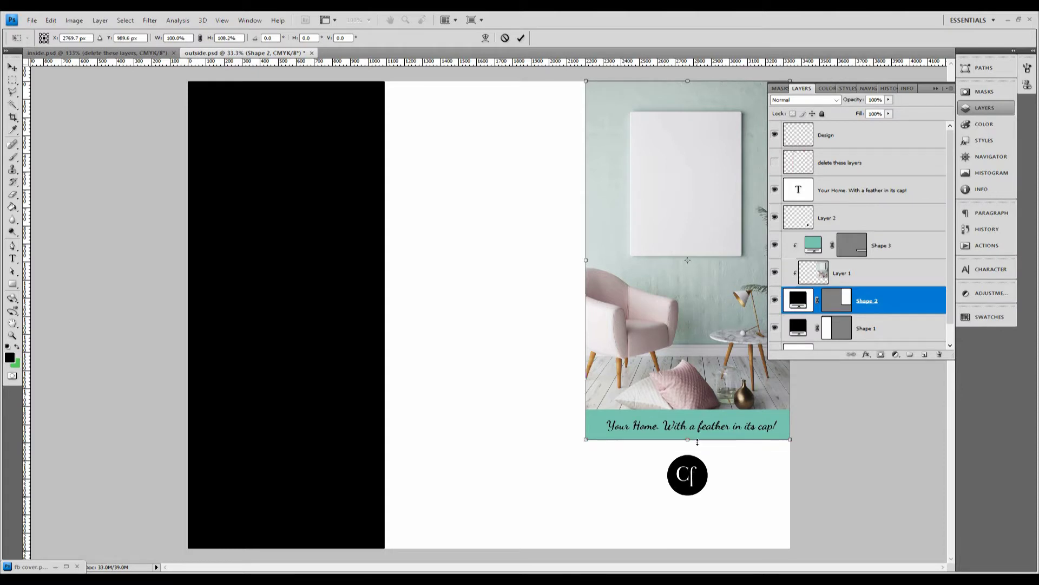
left_click_drag(692, 437, 691, 432)
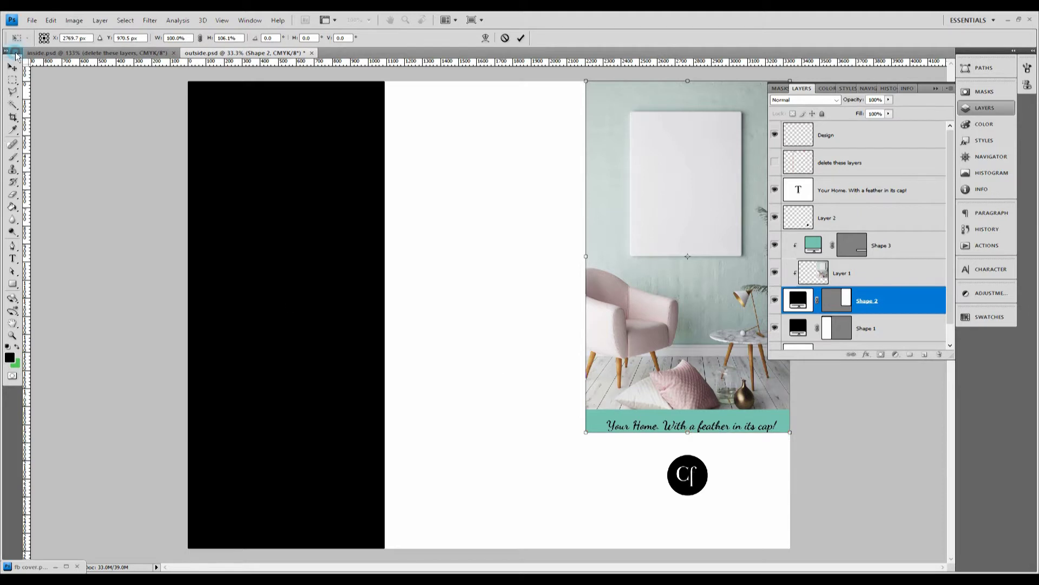
left_click_drag(7, 50, 6, 54)
left_click(10, 70)
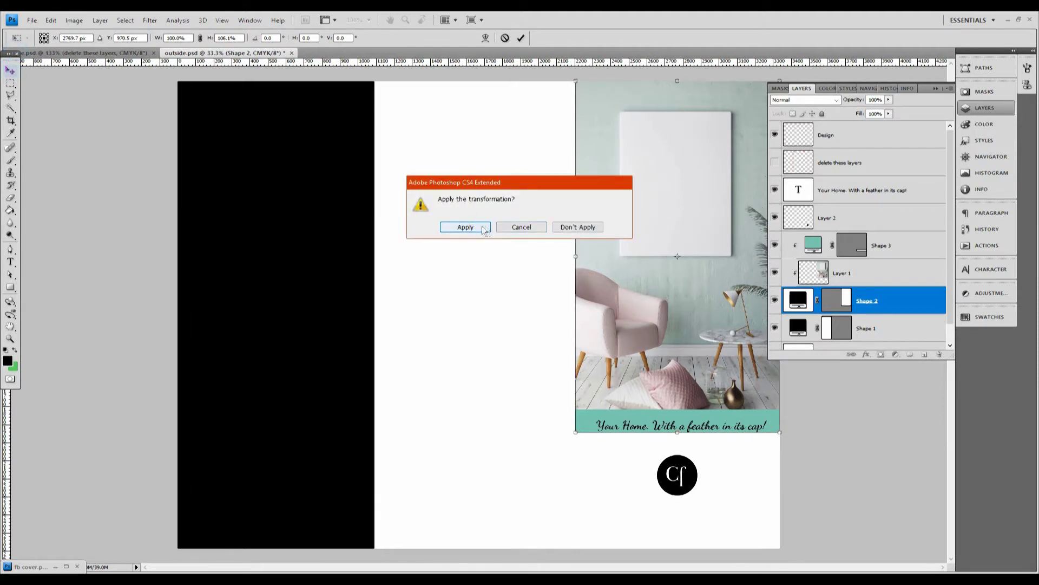
left_click(466, 226)
- Switch the floating toolbox to two columns and dock it back along the window edge
left_click(7, 53)
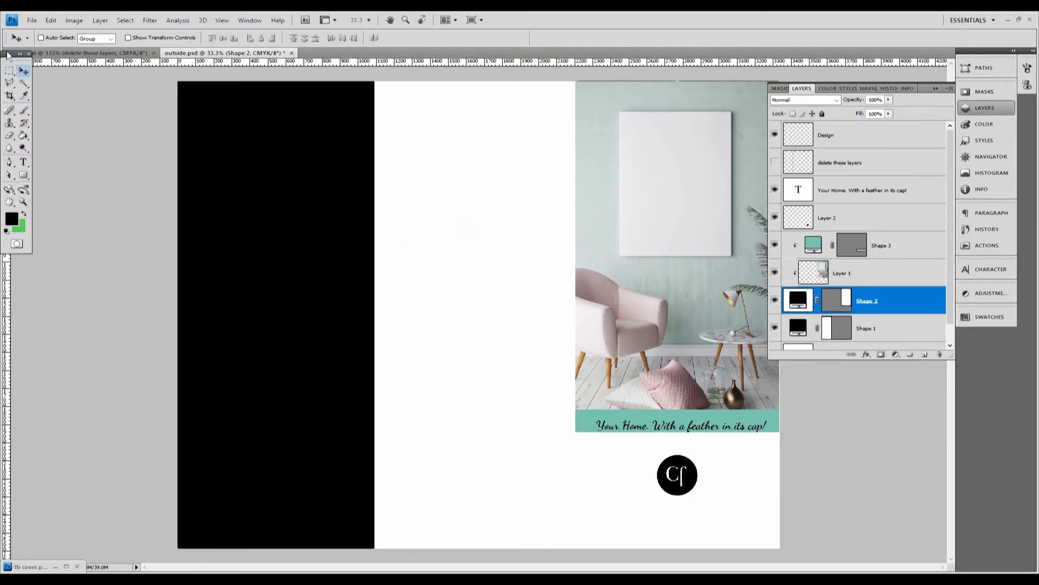
left_click_drag(8, 53, 10, 86)
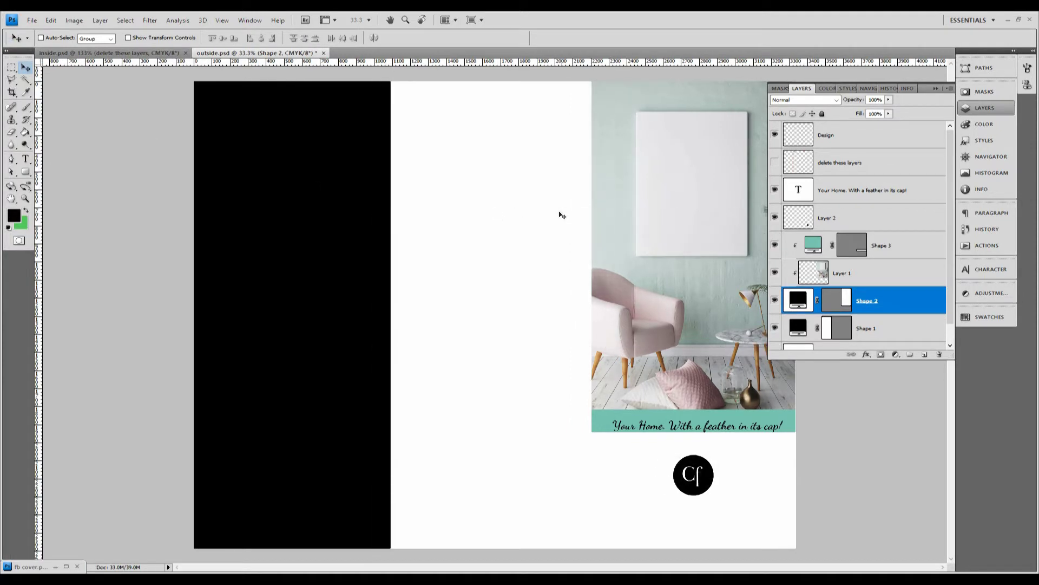
- Nudge the tagline text up until it sits vertically centered in the teal band
left_click(869, 202)
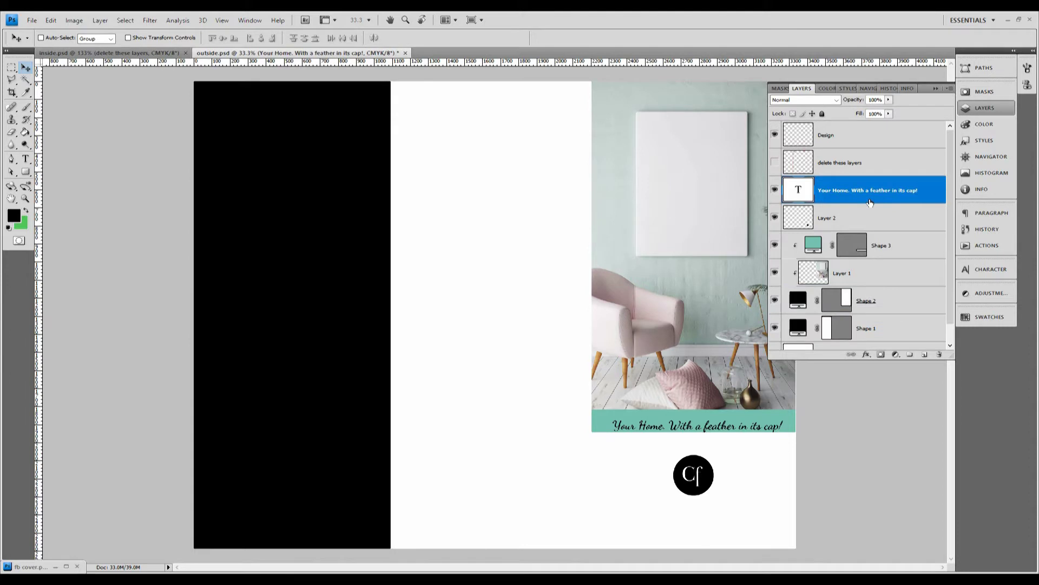
key("Up")
key("Up")
key("Up")
key("Up")
key("Up")
key("Up")
key("Up")
key("Up")
key("Up")
key("Up")
key("Up")
key("Up")
key("Up")
key("Up")
key("Up")
key("Up")
key("Up")
key("Up")
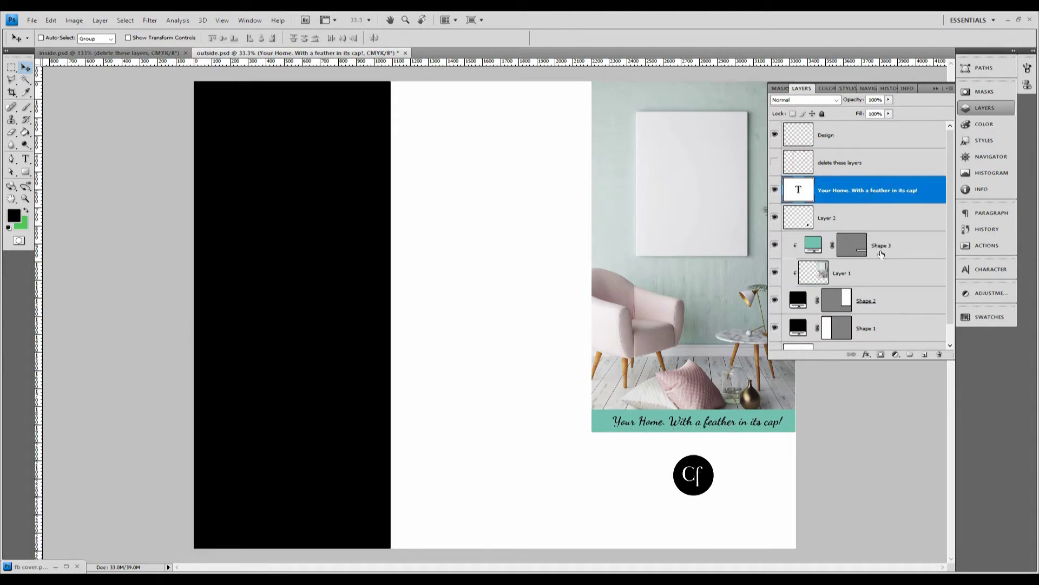
- Widen the cover photo's base shape to 104.5% past the right edge of the canvas and apply the transformation
scroll(881, 255, "down", 1)
left_click(884, 282)
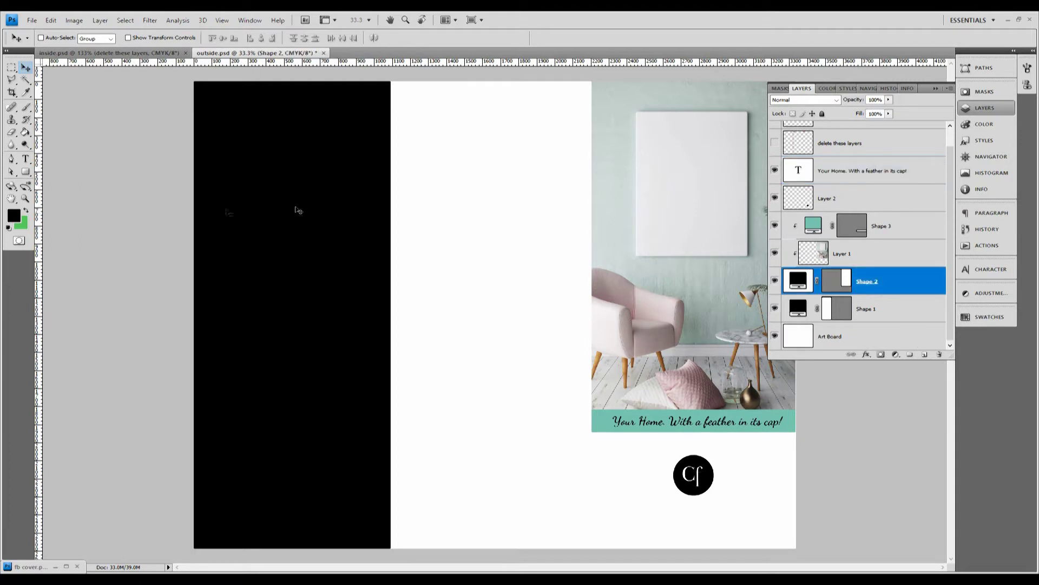
left_click(51, 20)
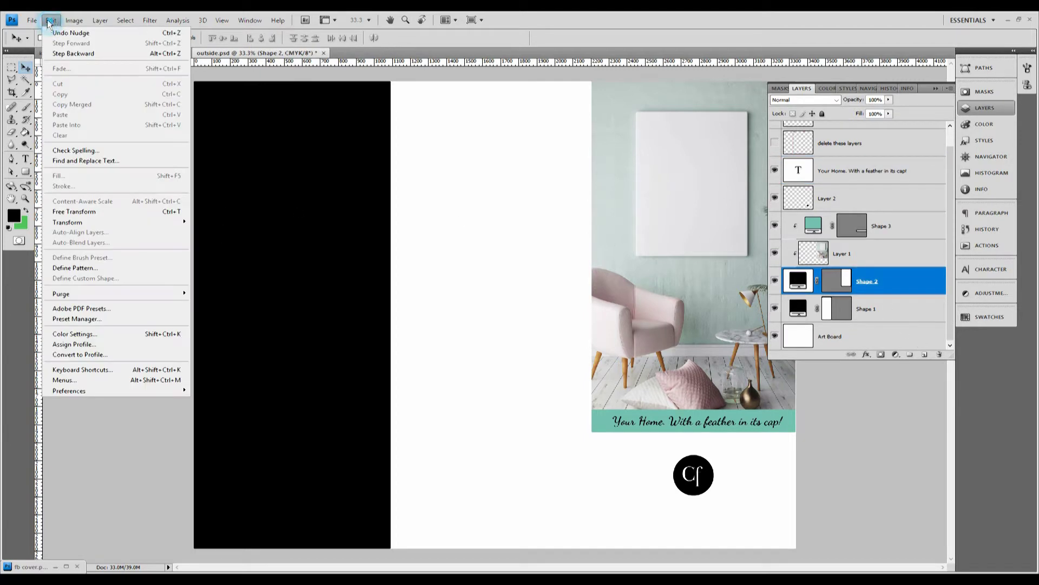
left_click(110, 217)
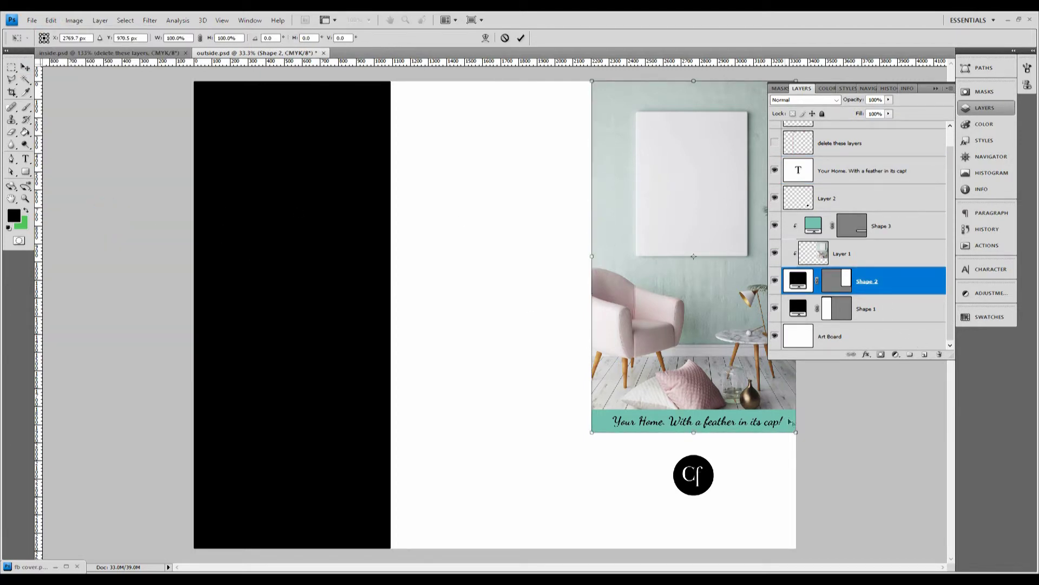
left_click_drag(795, 433, 805, 432)
left_click(25, 67)
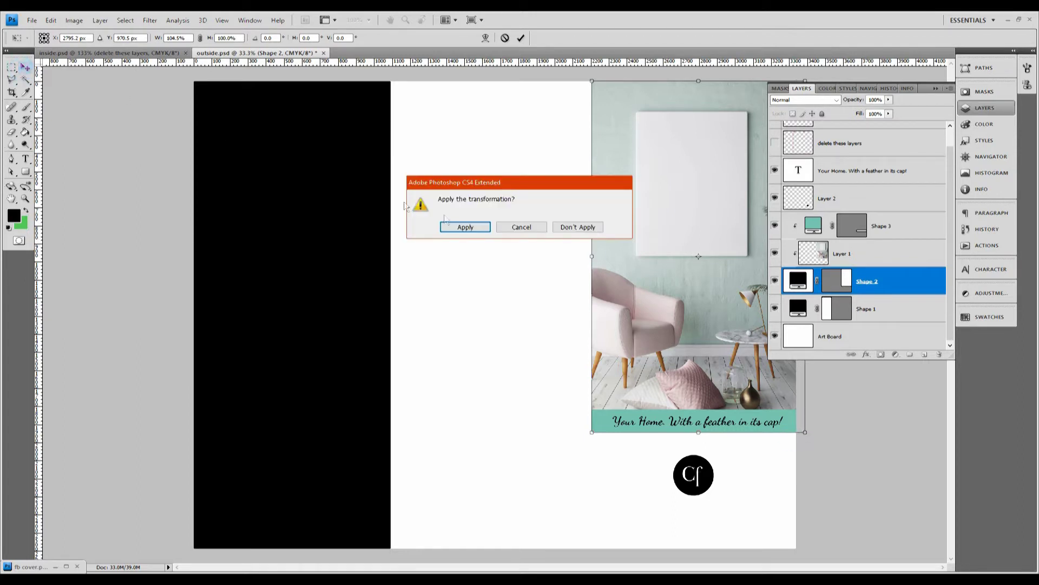
left_click(482, 231)
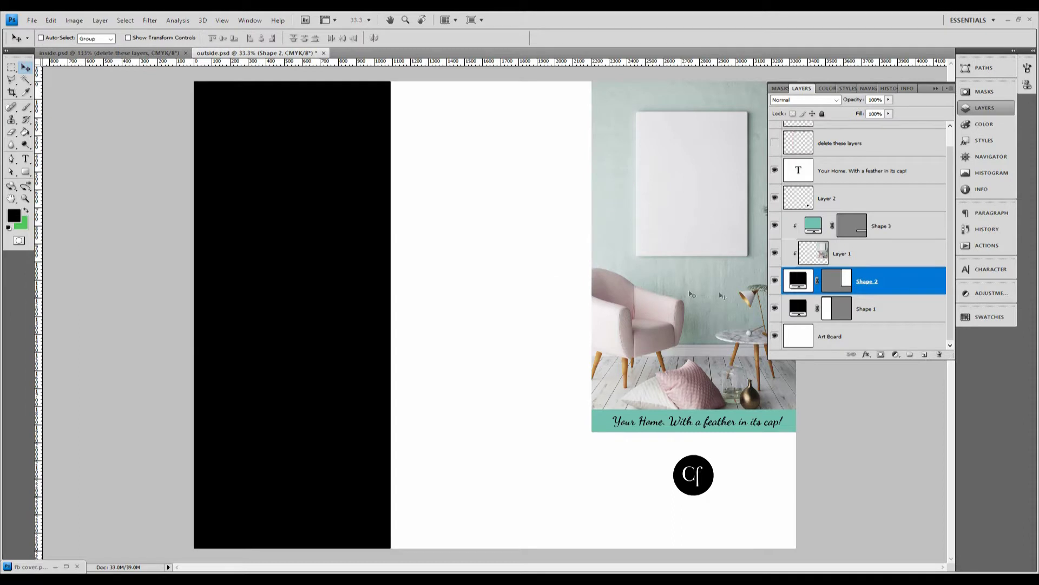
- Change the tagline's text color to white (ffffff)
double_click(799, 171)
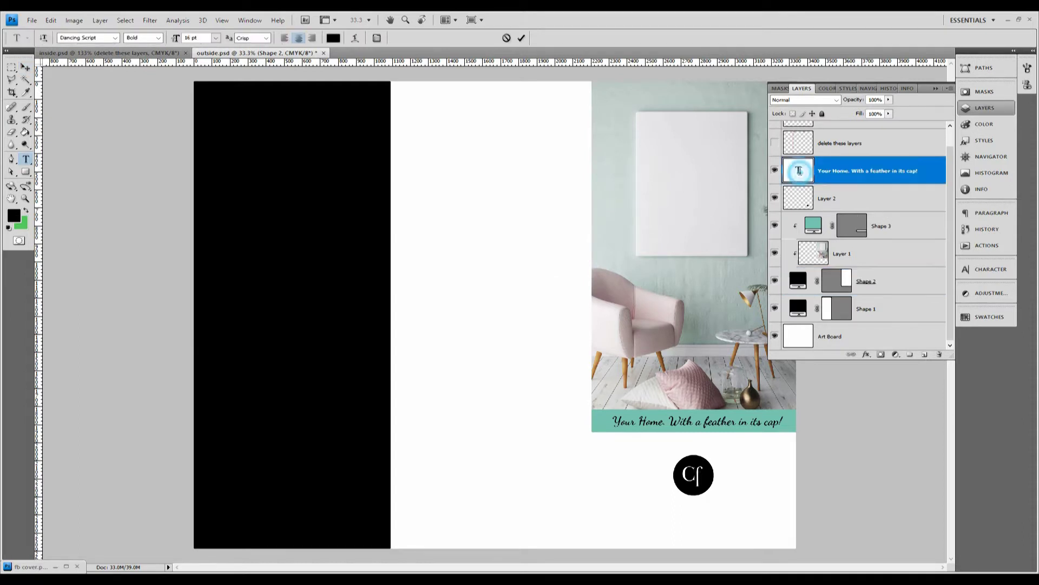
left_click(333, 38)
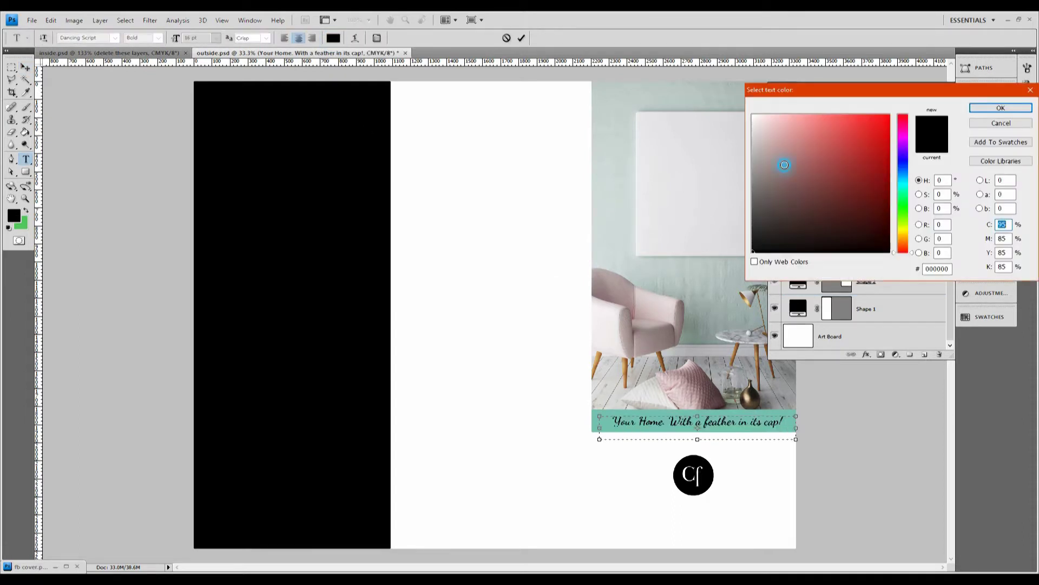
left_click_drag(784, 164, 753, 115)
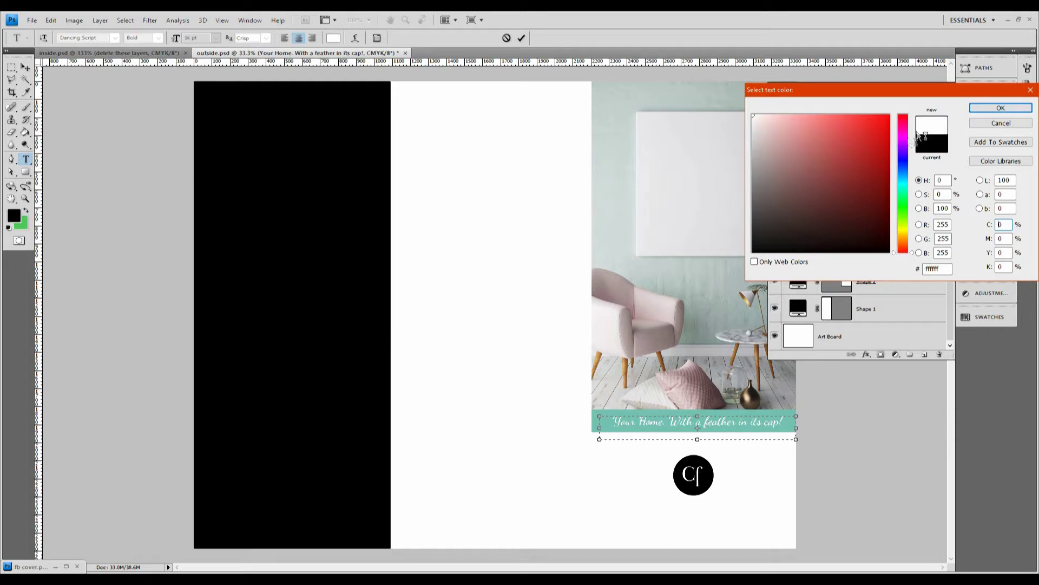
left_click(1001, 108)
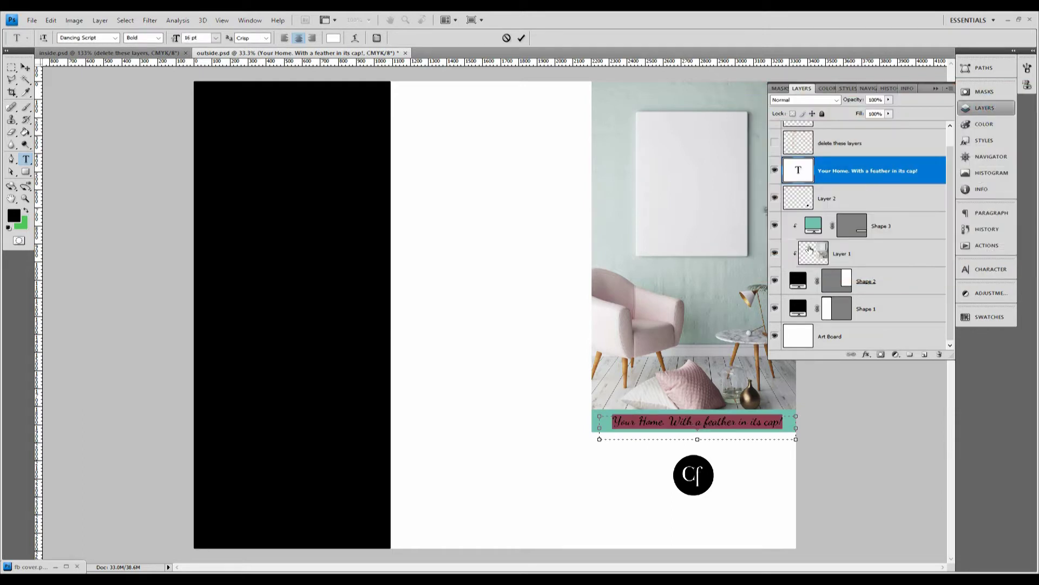
- Extend the tagline's text box to the cover's left edge, enlarge the text slightly and commit the edit
left_click_drag(599, 439, 590, 440)
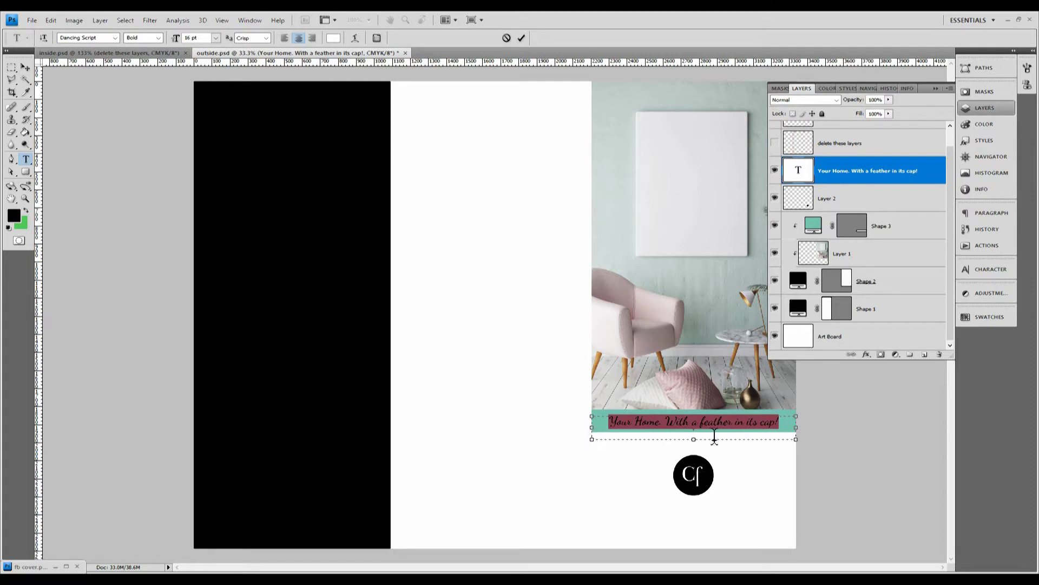
key("ctrl+Return")
key("v")
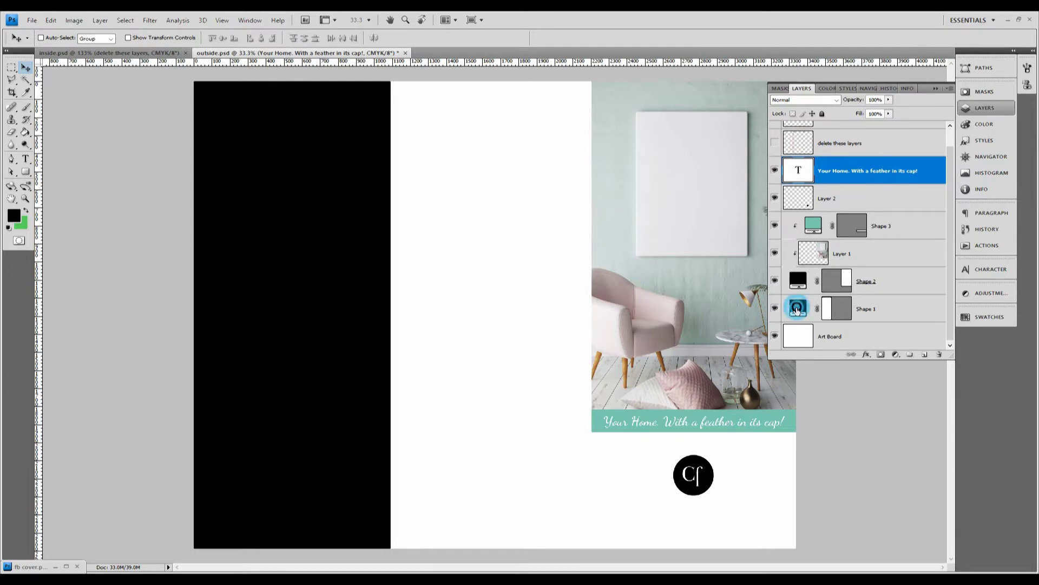
- Recolor the black left panel to brown a36729, sampled from the chair leg in the cover photo
double_click(798, 310)
left_click_drag(870, 90, 168, 215)
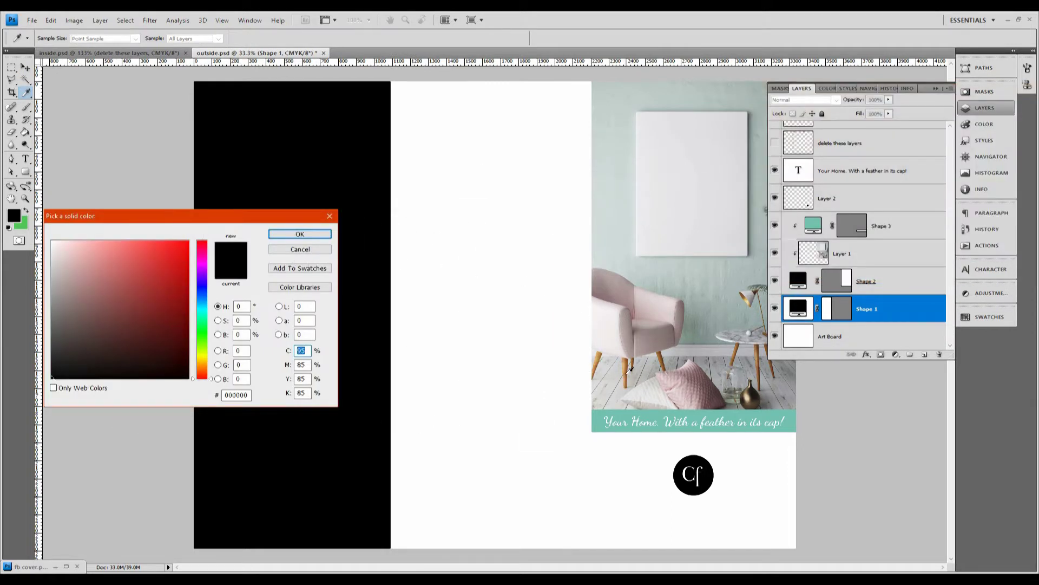
left_click(626, 376)
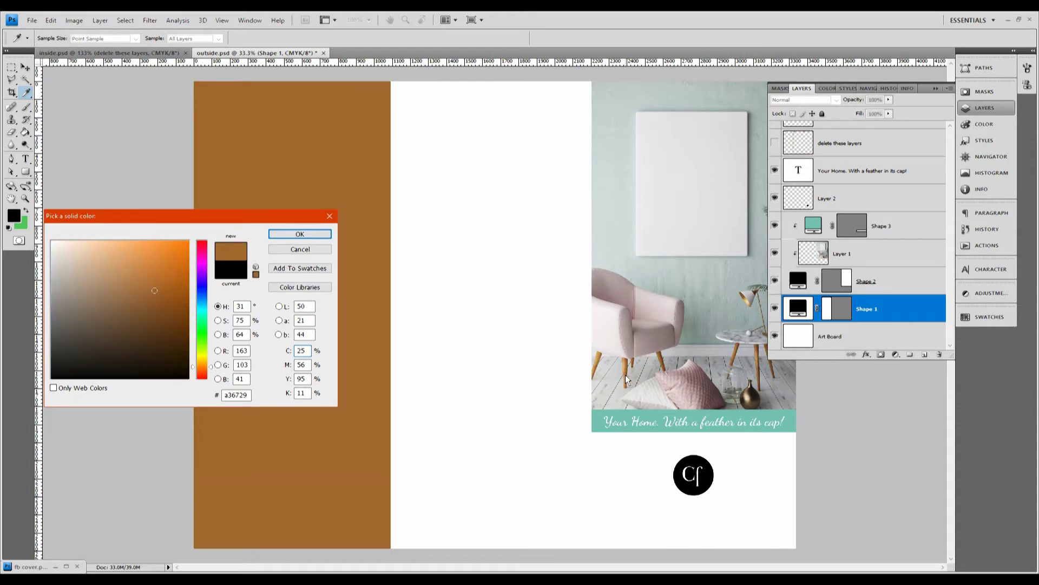
left_click(292, 234)
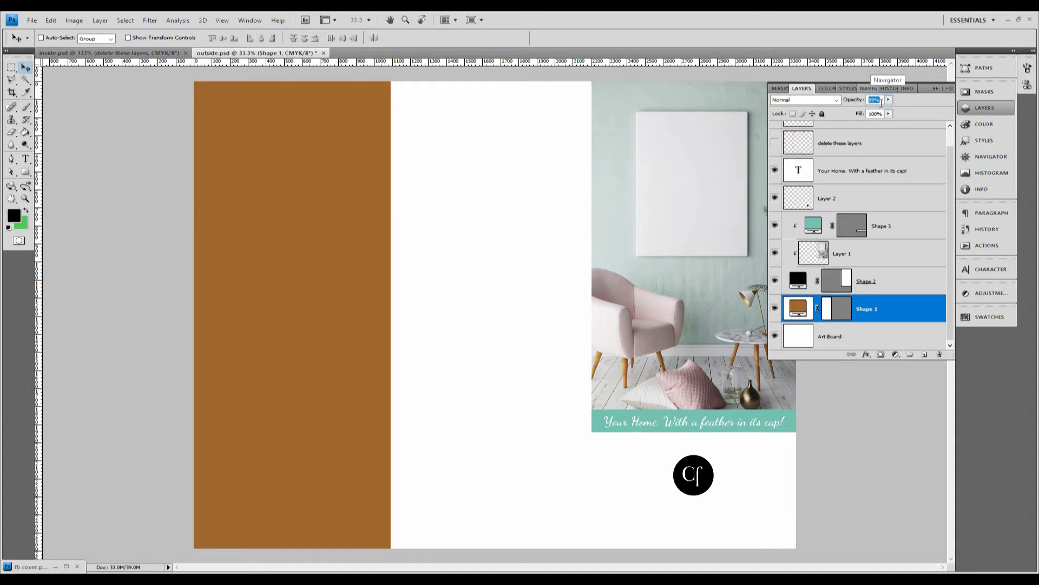
- Lower the layer opacity of the brown left panel in stages to soften it to a light tan
type("90")
key("Return")
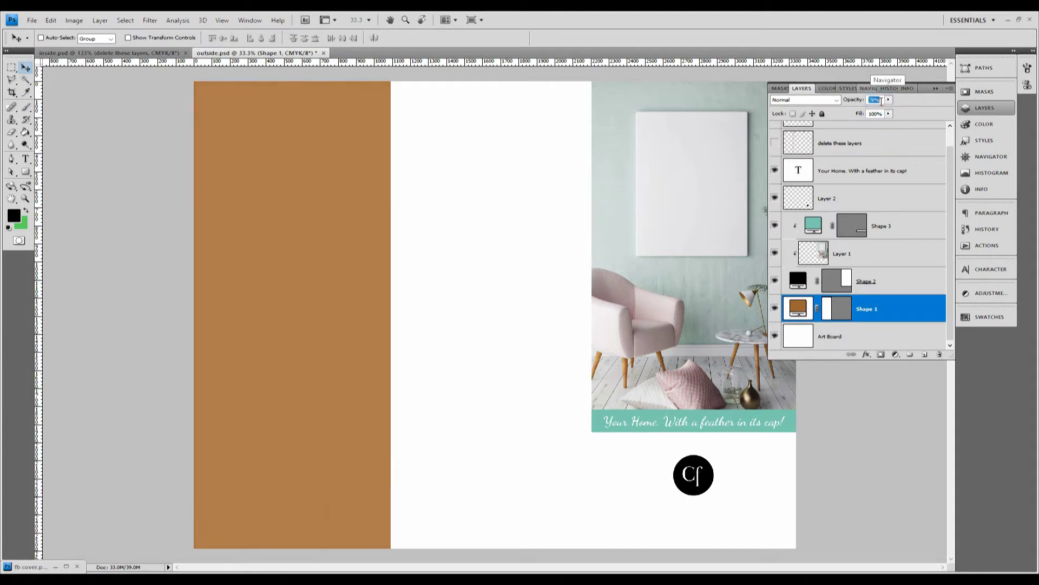
type("85")
key("Return")
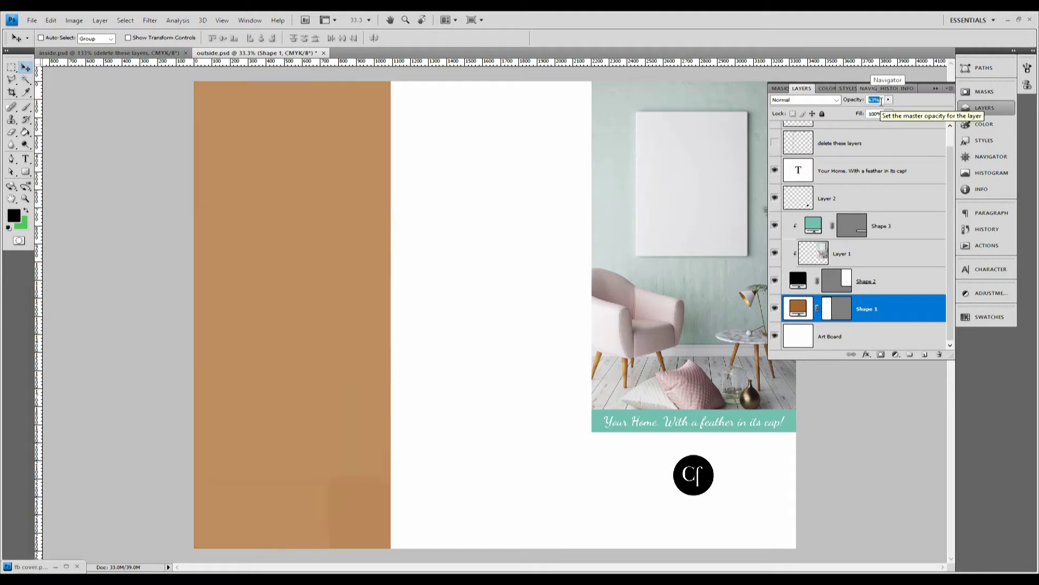
type("75")
key("Return")
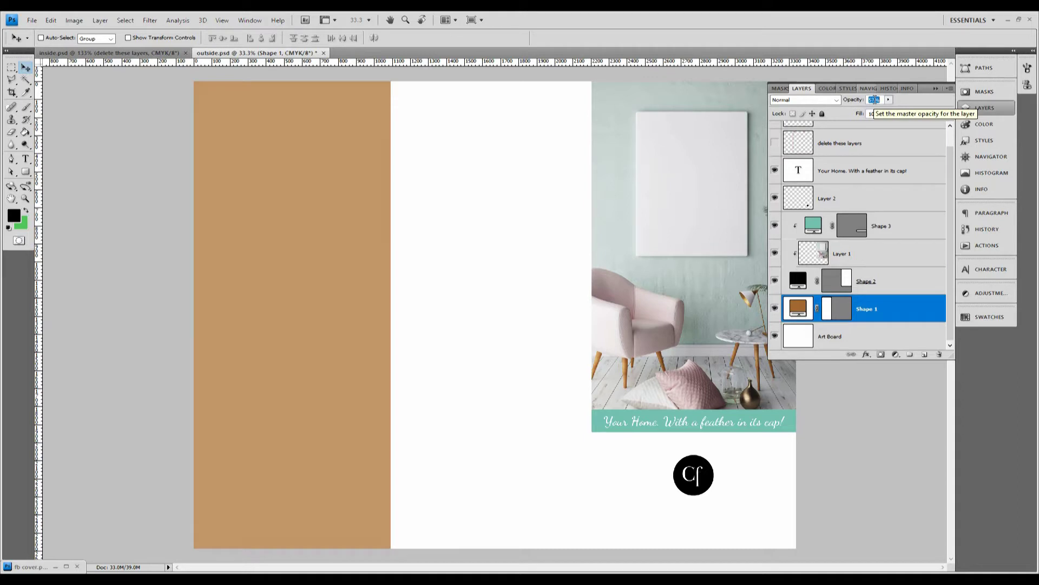
- Select the Art Board layer and show the guides over the brochure
left_click(897, 334)
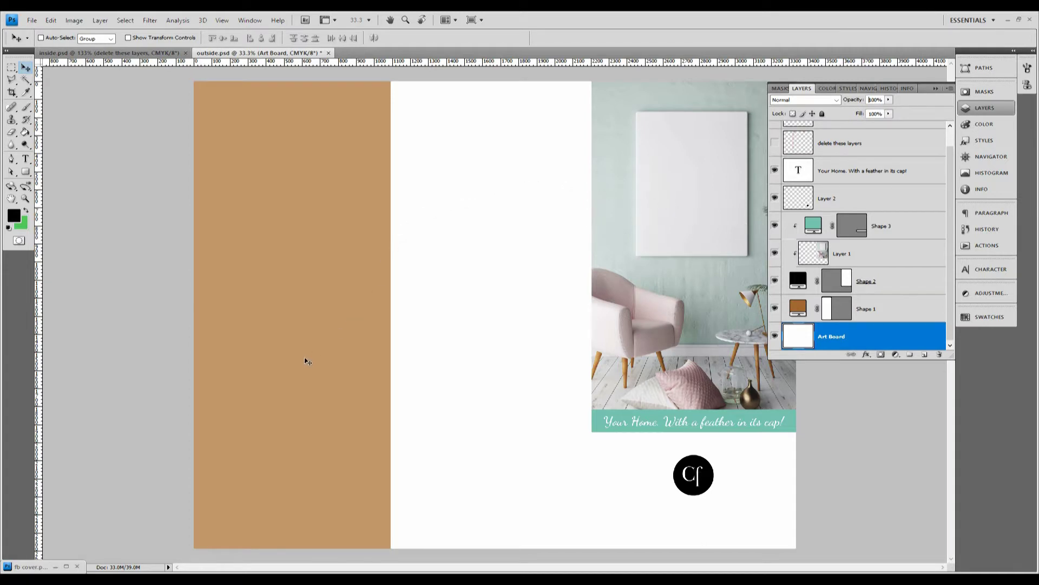
left_click(222, 20)
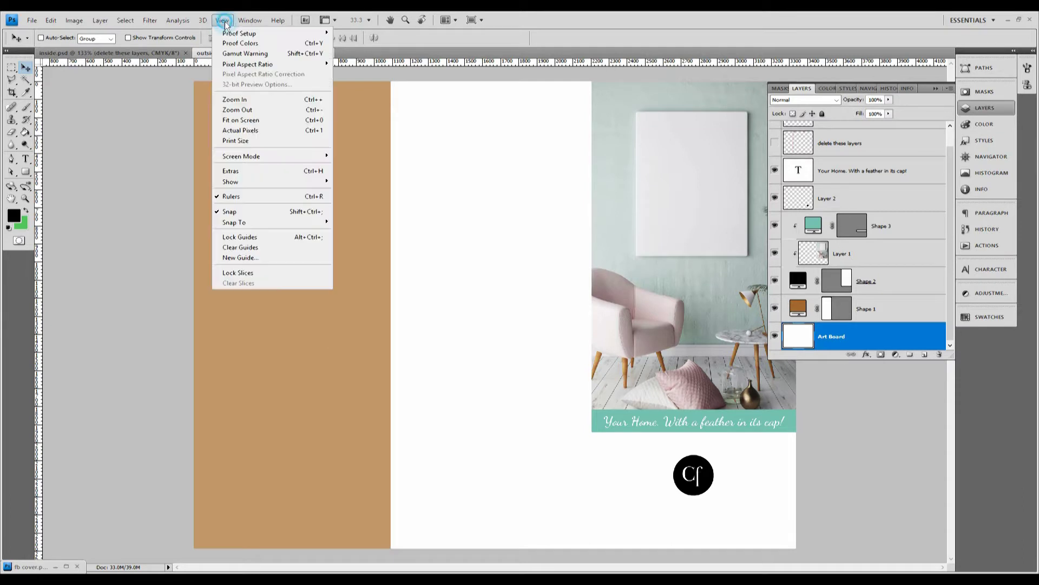
left_click(351, 222)
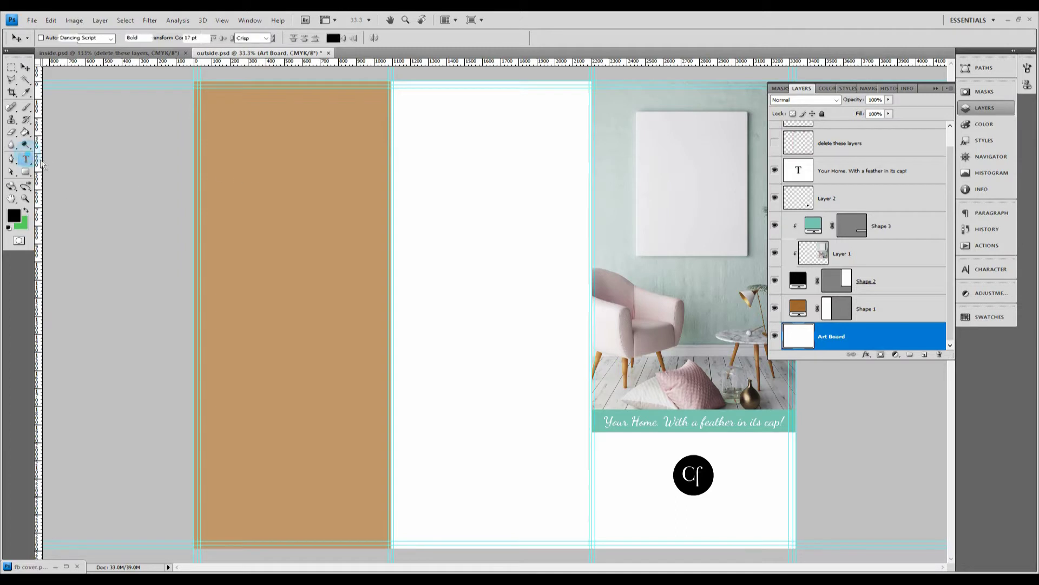
- Draw a tall paragraph text box inside the margins of the tan left panel with the Type tool
left_click(26, 159)
left_click(81, 158)
left_click_drag(212, 105, 318, 281)
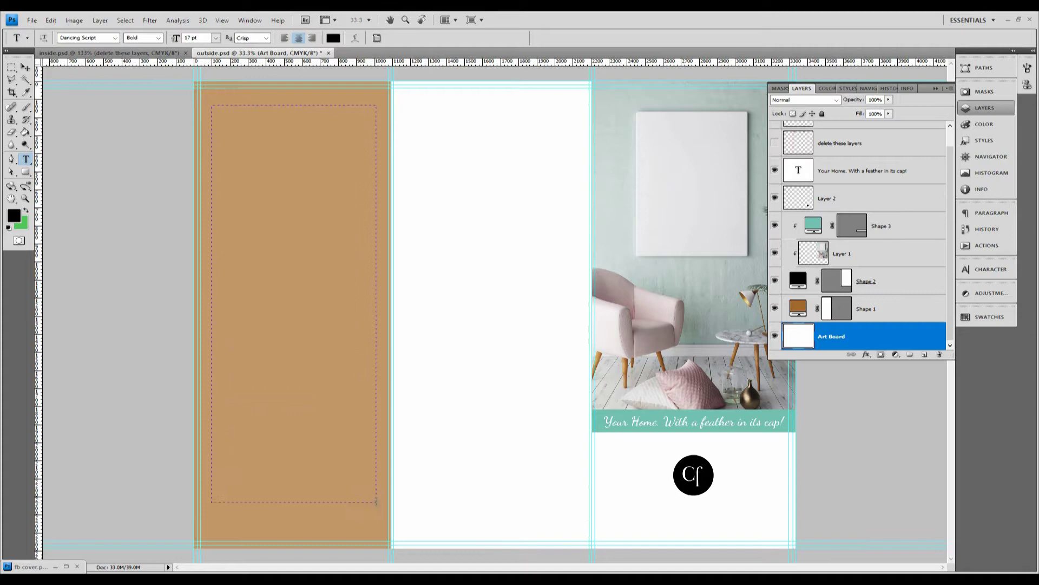
left_click_drag(378, 515, 373, 523)
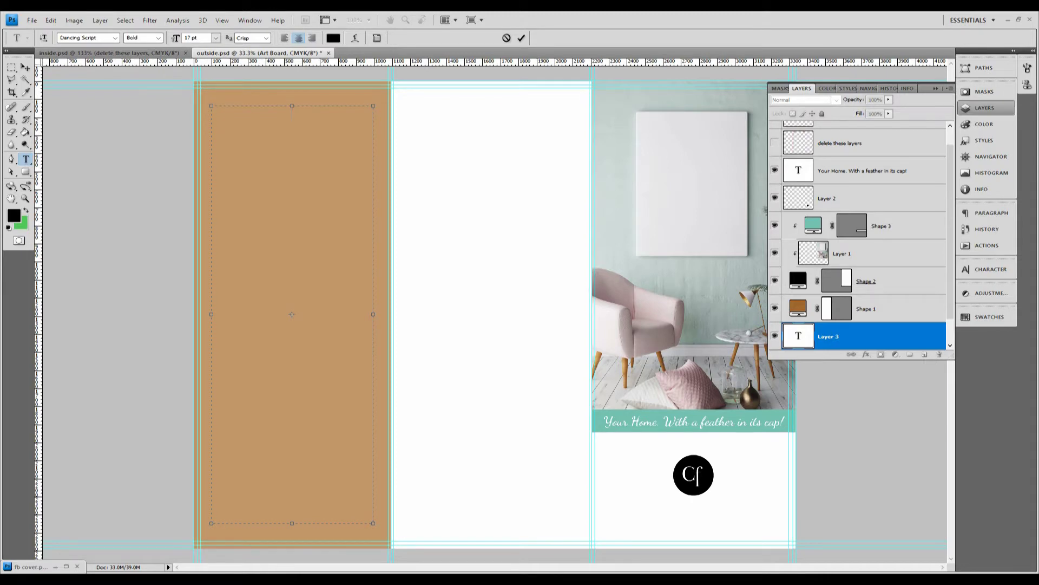
- Select the full "Why CabinFeather?" text in the PANEL 1 group of the finished brochure document for copying
left_click(797, 260)
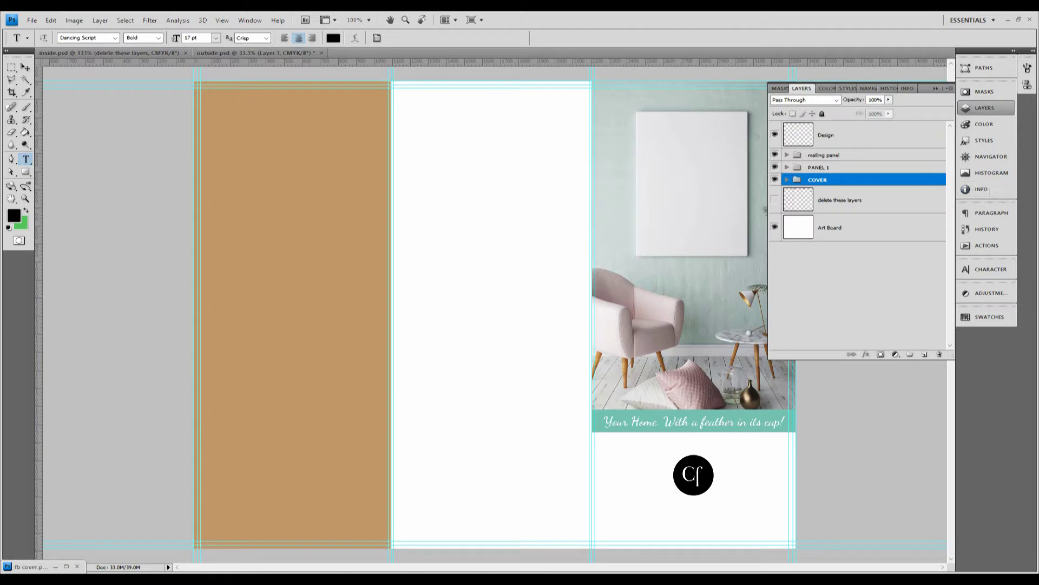
left_click(787, 167)
double_click(812, 188)
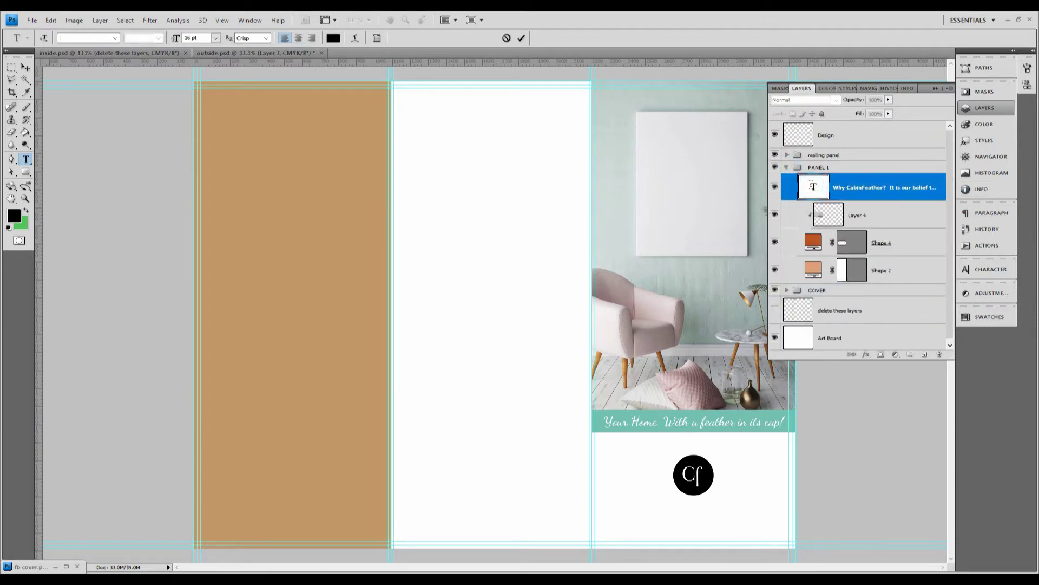
- Paste the copied text into the left panel's text box in outside.psd and move its layer directly below the Design layer
left_click(243, 52)
double_click(796, 332)
right_click(297, 177)
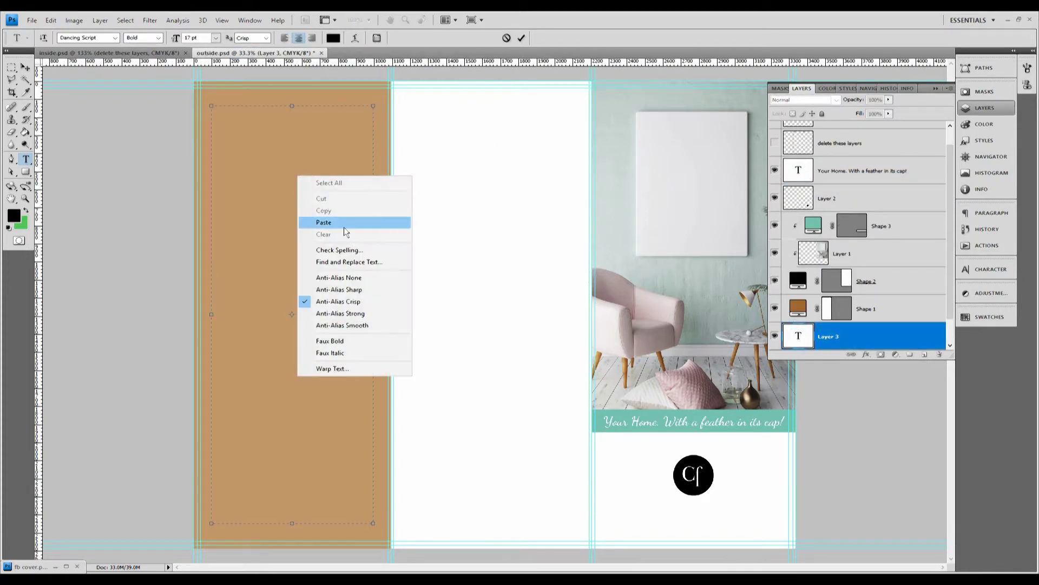
left_click(323, 223)
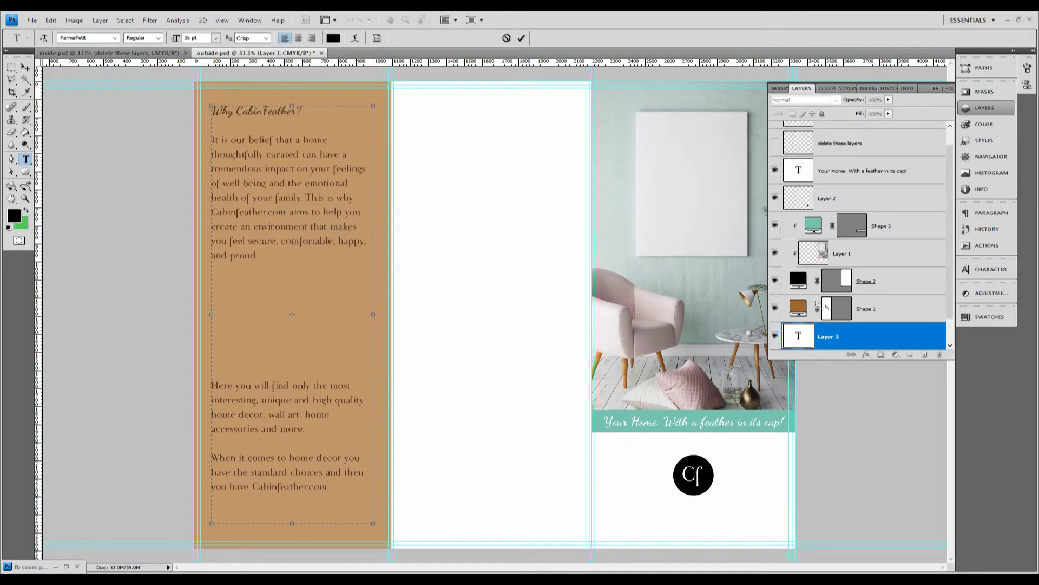
left_click(855, 336)
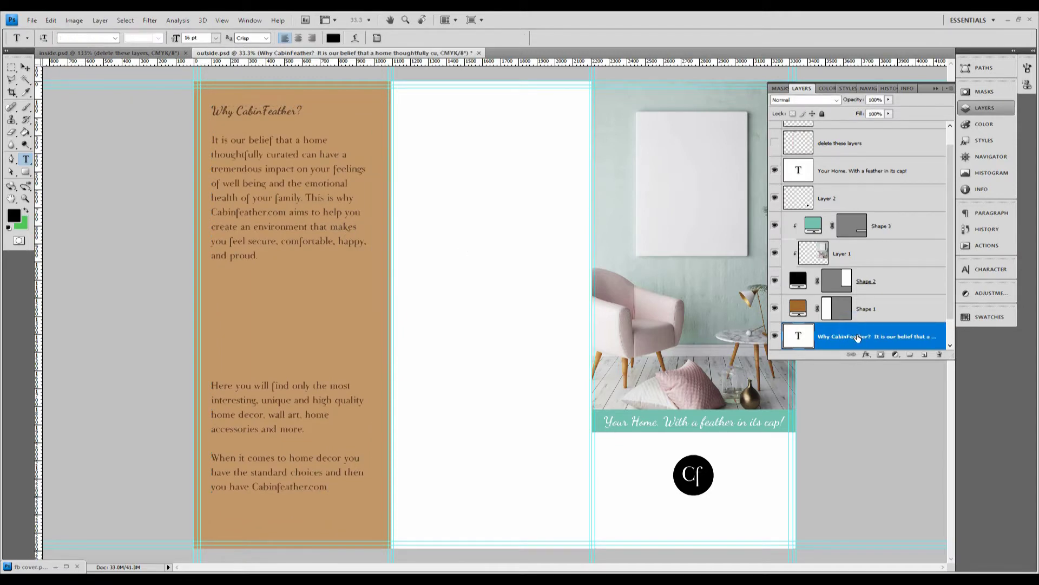
left_click_drag(856, 336, 819, 135)
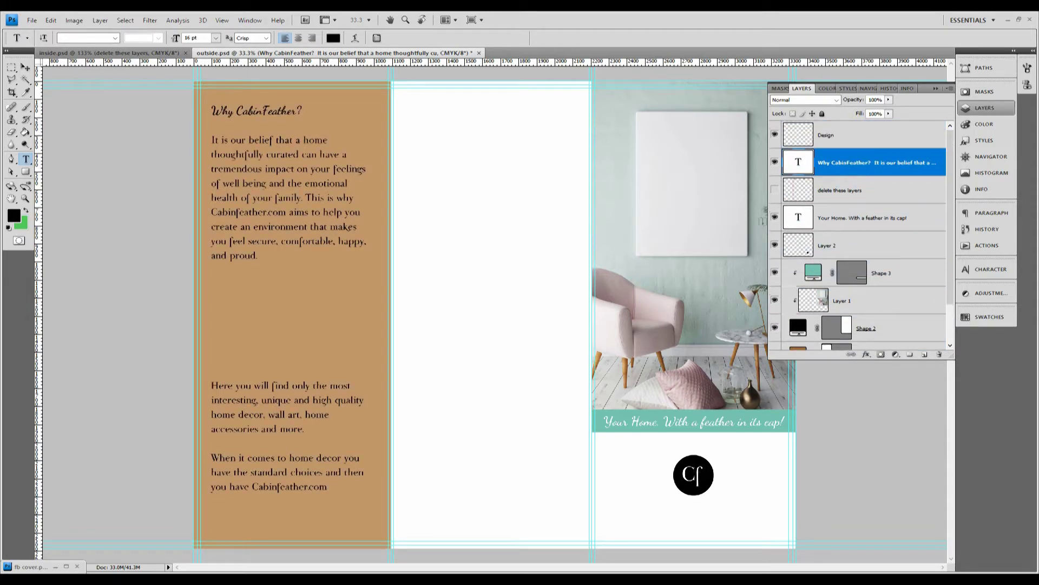
- Draw a black rectangle as wide as the text in the gap between the left panel's paragraphs
left_click(24, 198)
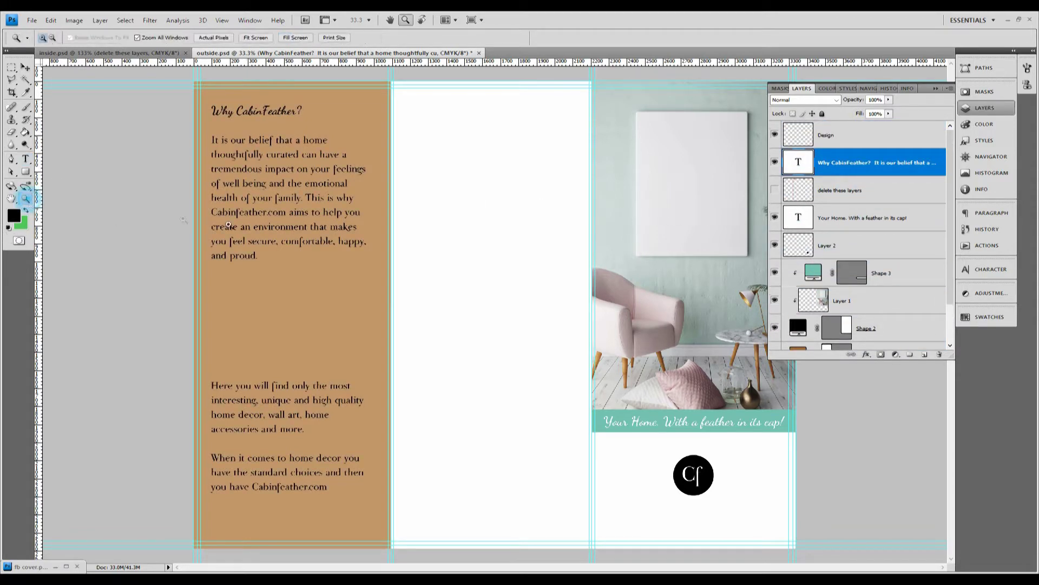
right_click(242, 220)
left_click(284, 280)
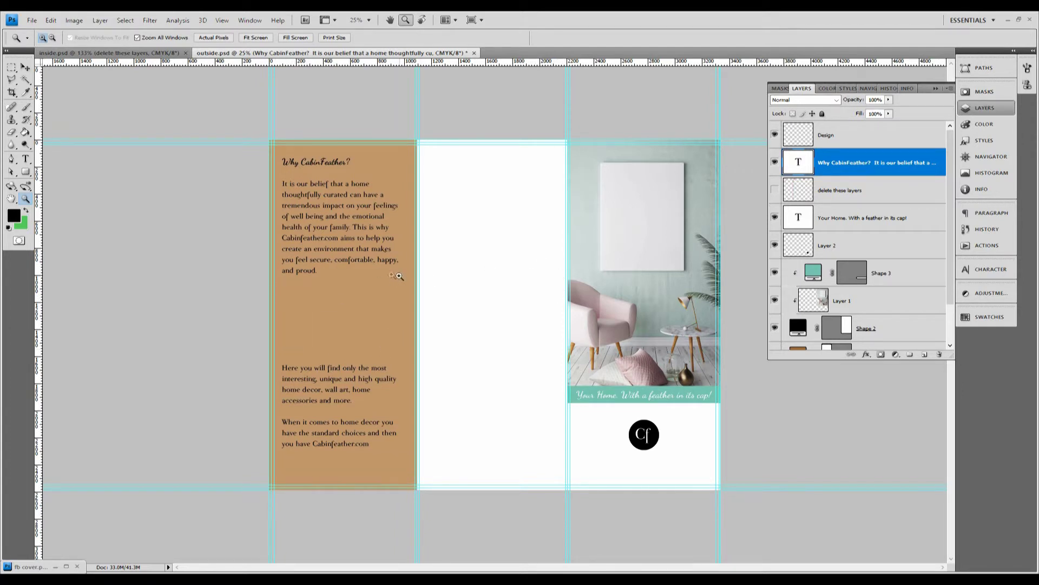
left_click_drag(25, 171, 61, 174)
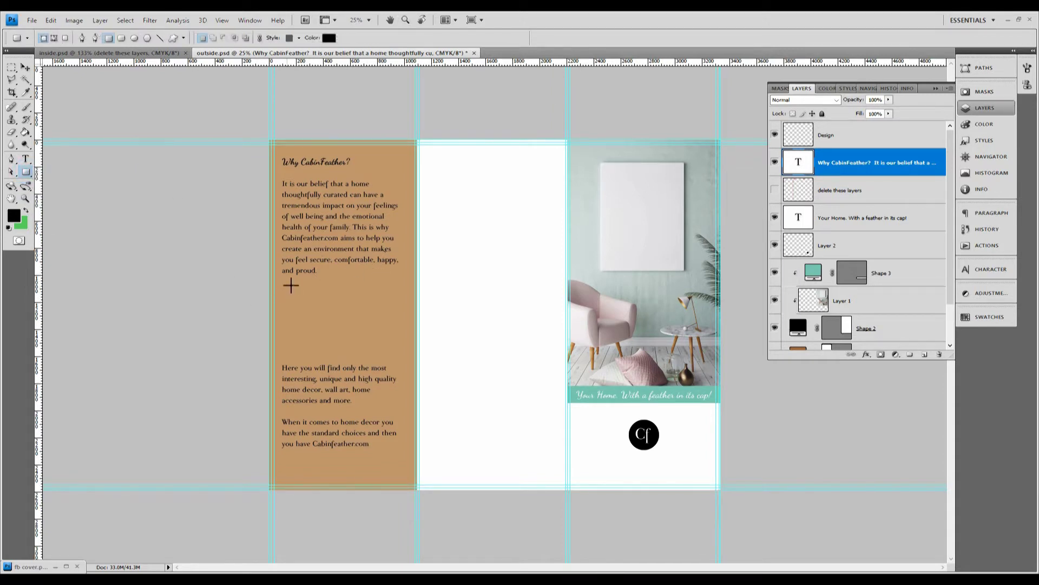
left_click_drag(283, 281, 398, 353)
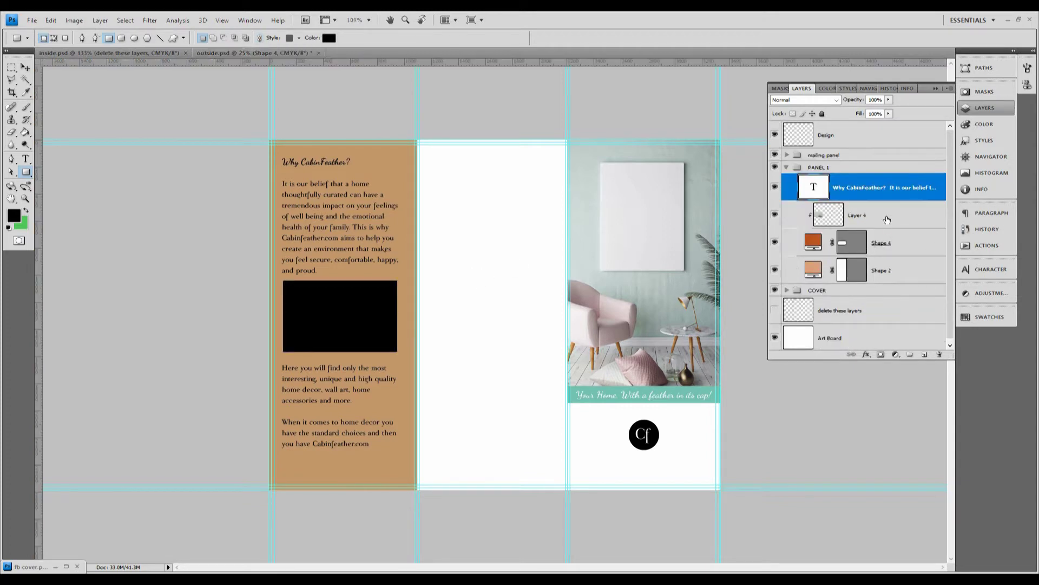
- Bring the teal sofa photo, Layer 4, from the finished brochure into outside.psd and position it over the black rectangle
left_click_drag(871, 220, 369, 322)
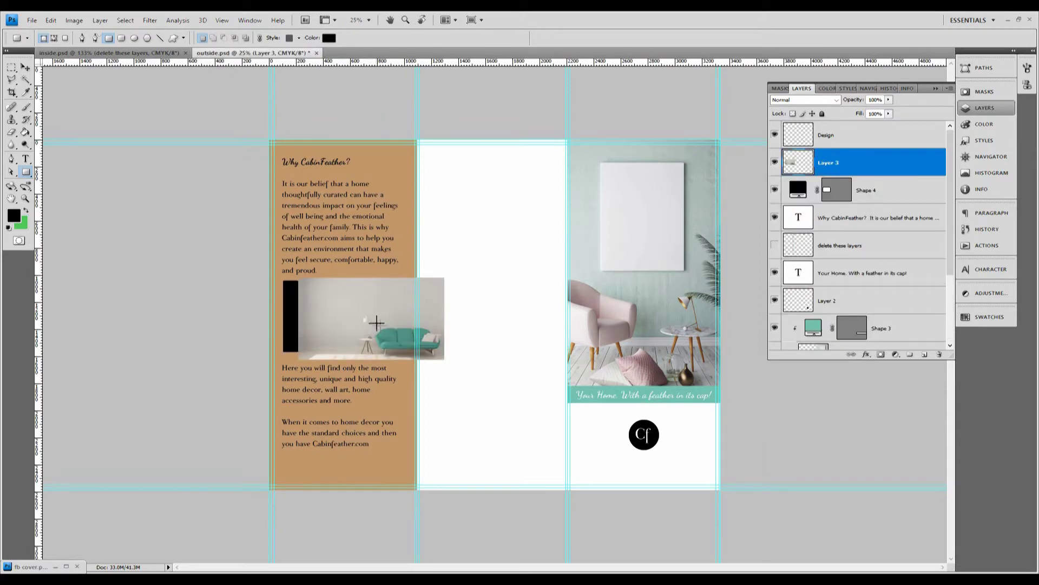
left_click(25, 67)
left_click(363, 313)
left_click_drag(351, 315, 326, 309)
left_click_drag(337, 311, 337, 312)
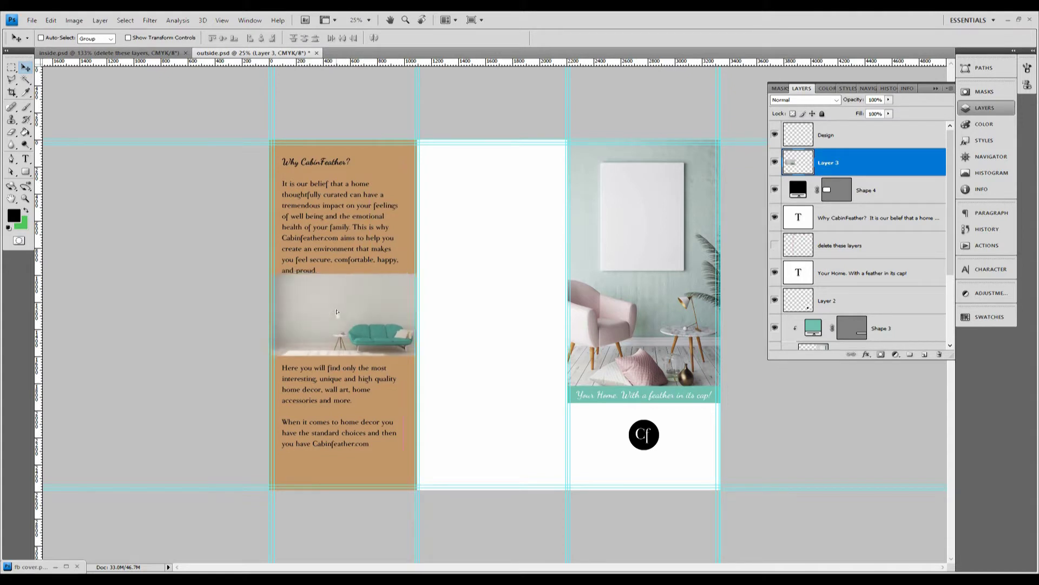
- Clip the sofa photo to the black rectangle with a clipping mask and shift it so the sofa sits well in the frame
left_click(827, 162)
right_click(827, 161)
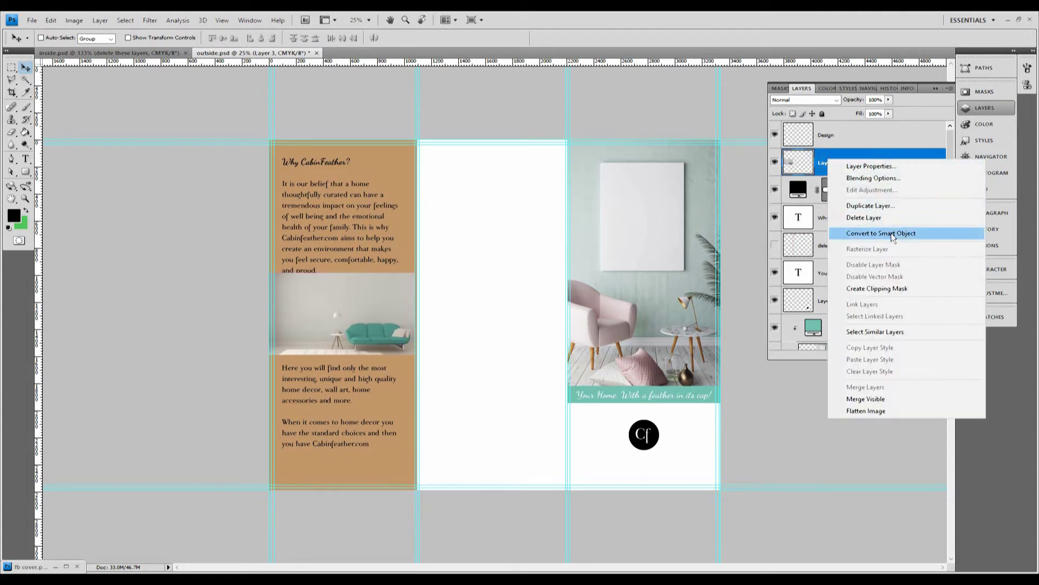
left_click(915, 286)
left_click_drag(383, 311, 368, 308)
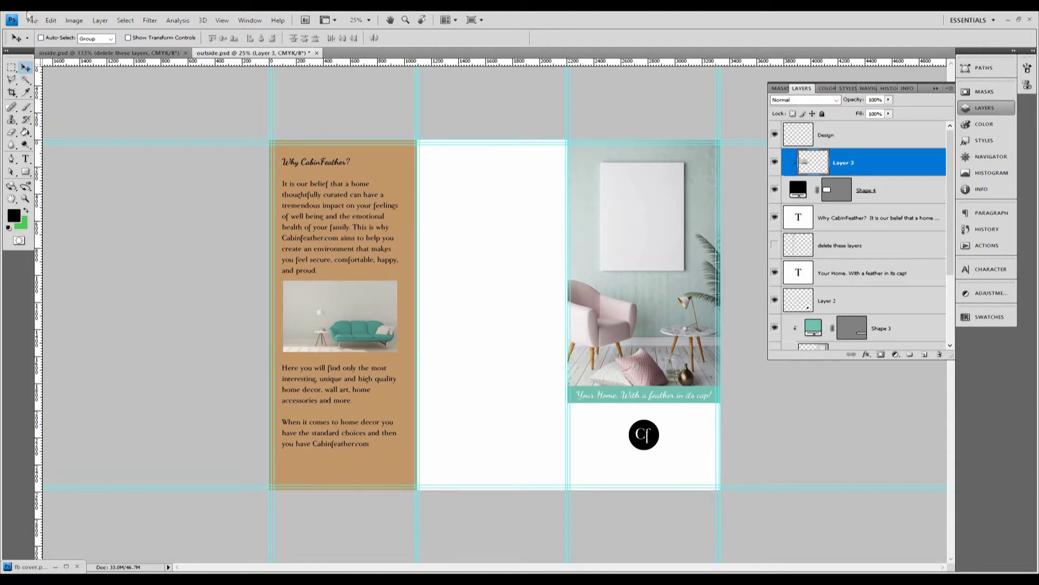
left_click(50, 20)
left_click(132, 213)
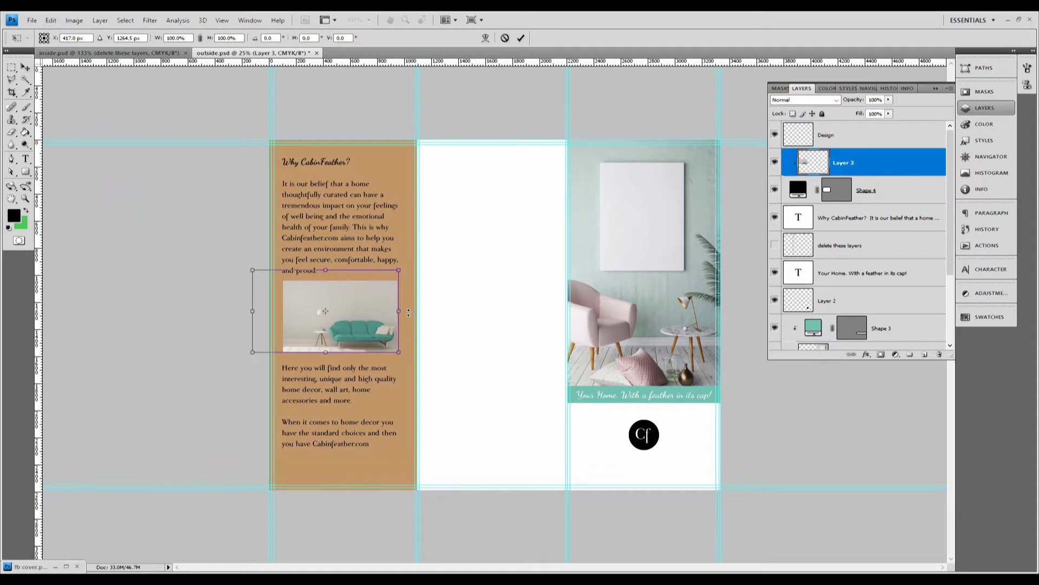
left_click_drag(400, 310, 399, 309)
left_click(25, 67)
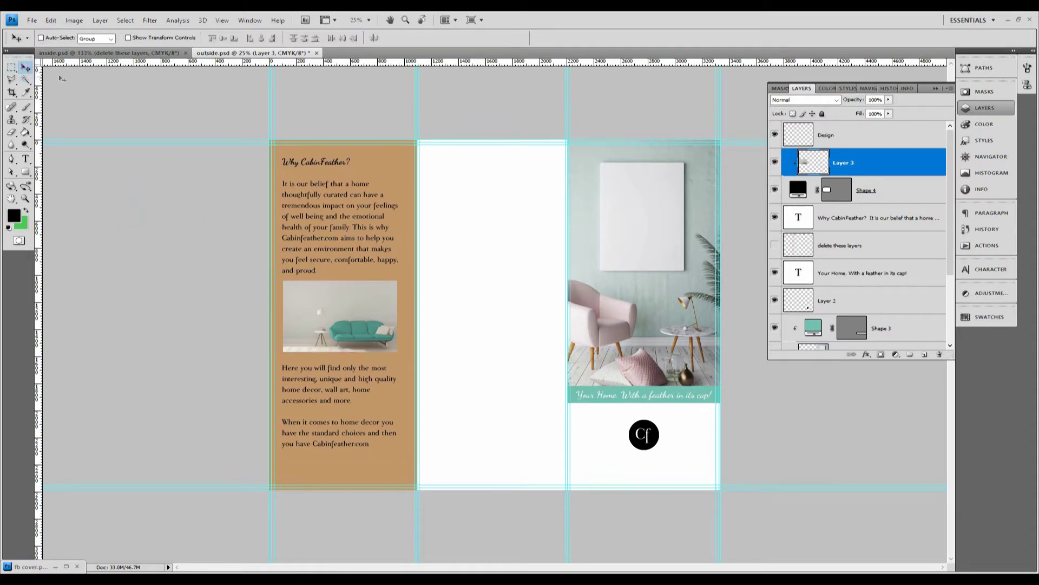
- Widen the rectangle behind the sofa photo to 101.1% to match the text's edge and reselect the photo layer
left_click(893, 189)
left_click(51, 20)
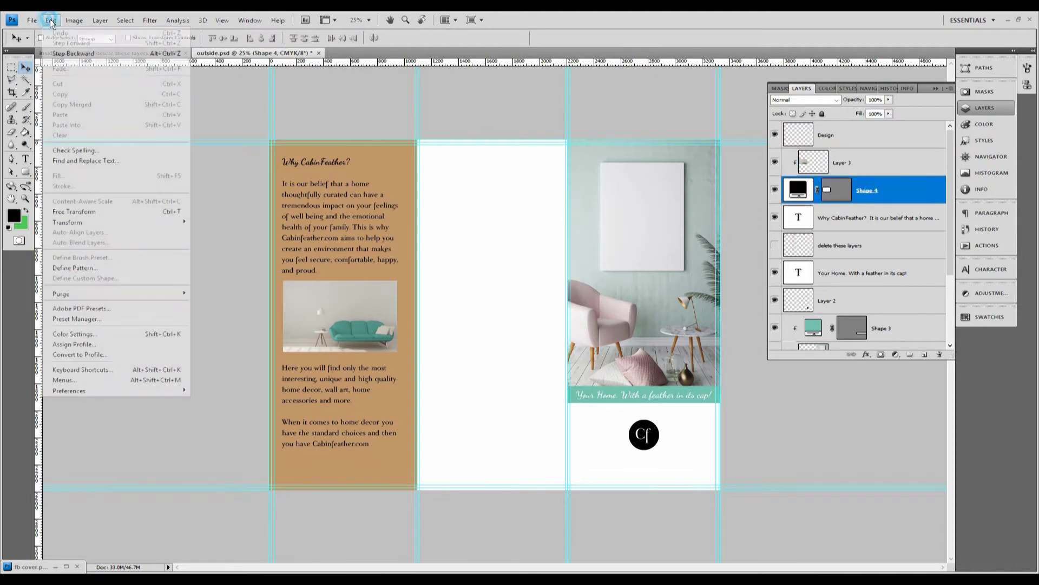
left_click(108, 212)
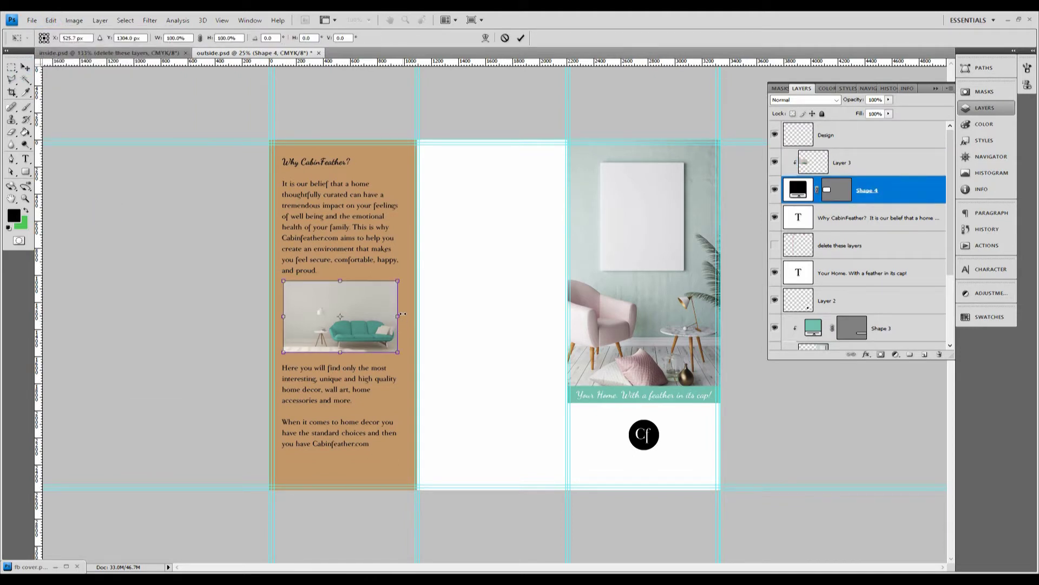
left_click_drag(397, 315, 399, 315)
left_click(25, 69)
left_click(466, 227)
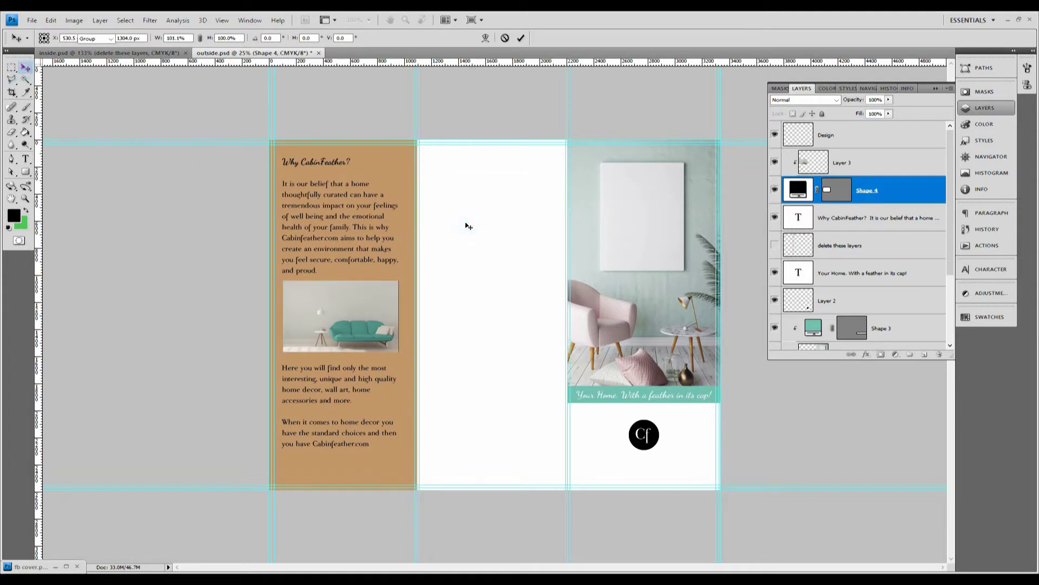
left_click(865, 171)
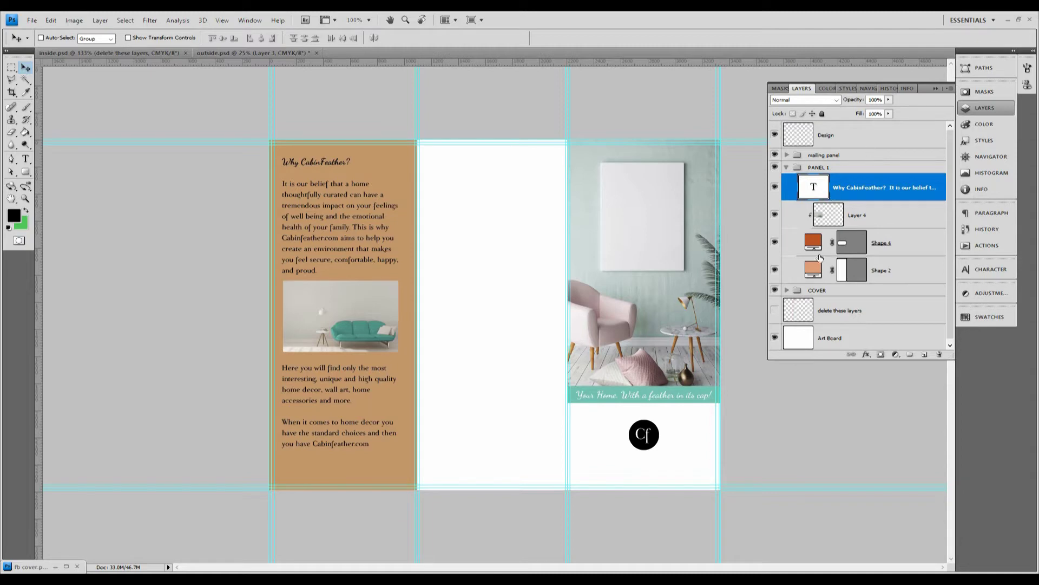
- Duplicate the cover's logo layer as Layer 2 copy and place the copy in the upper right corner of the middle panel
key("ctrl+Tab")
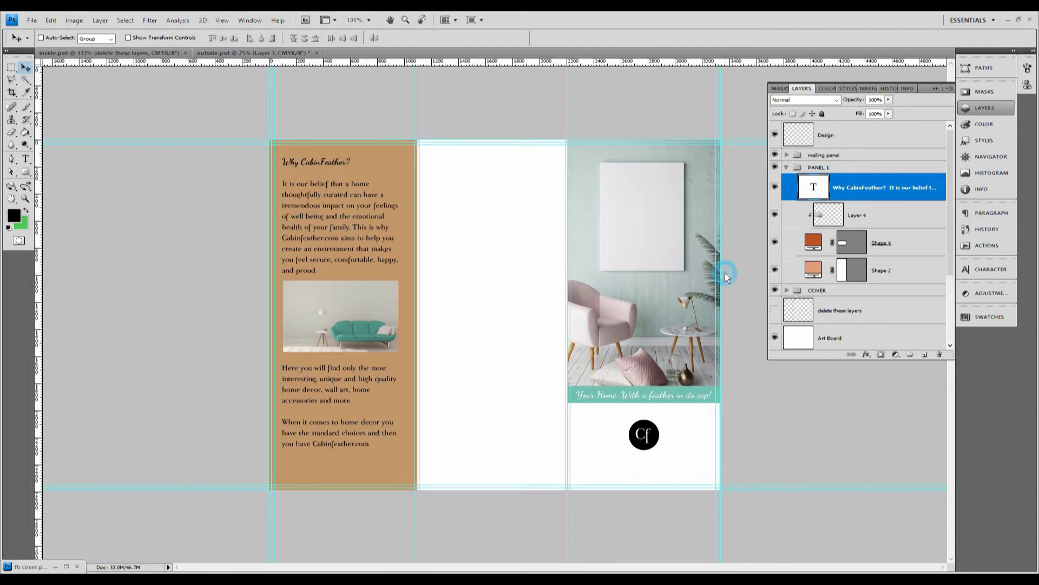
scroll(829, 266, "down", 3)
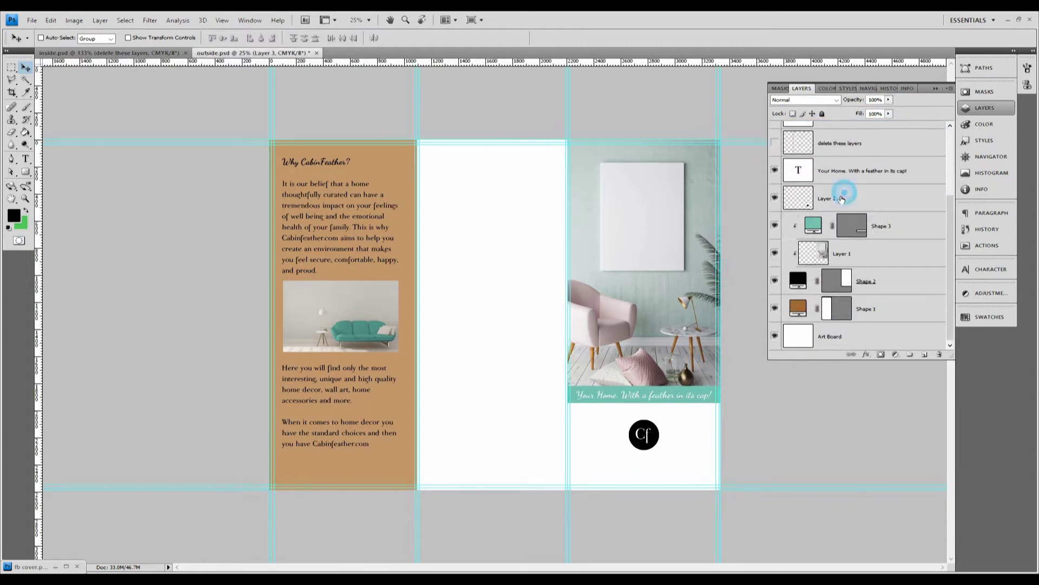
left_click(844, 198)
left_click(775, 199)
left_click(774, 198)
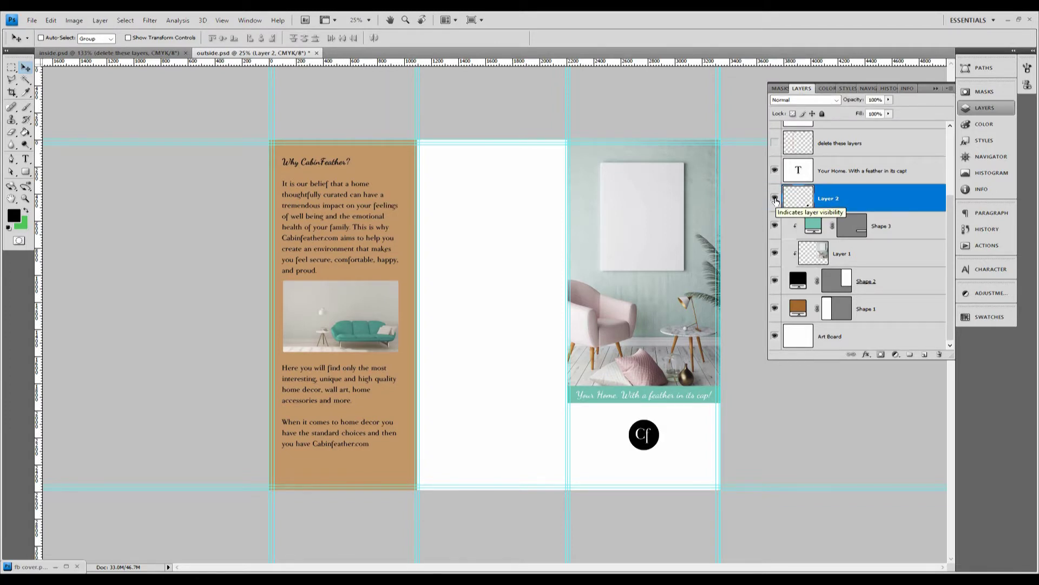
right_click(854, 205)
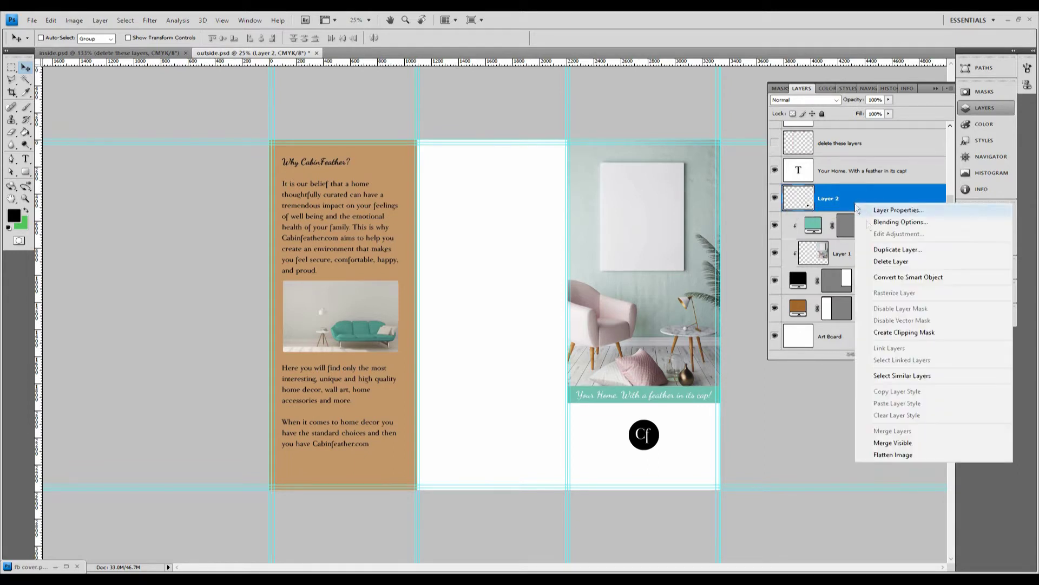
left_click(899, 251)
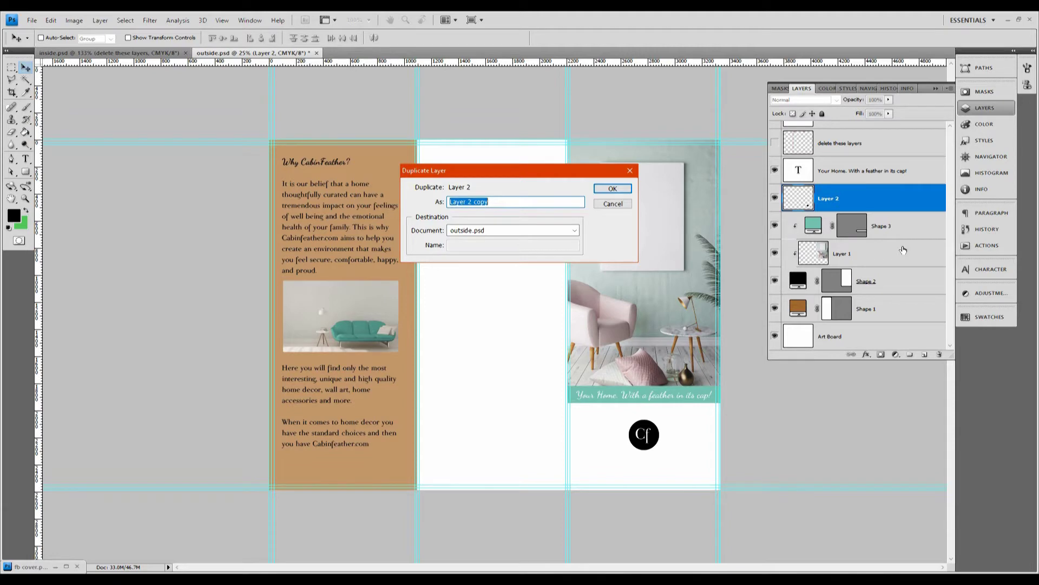
left_click(613, 191)
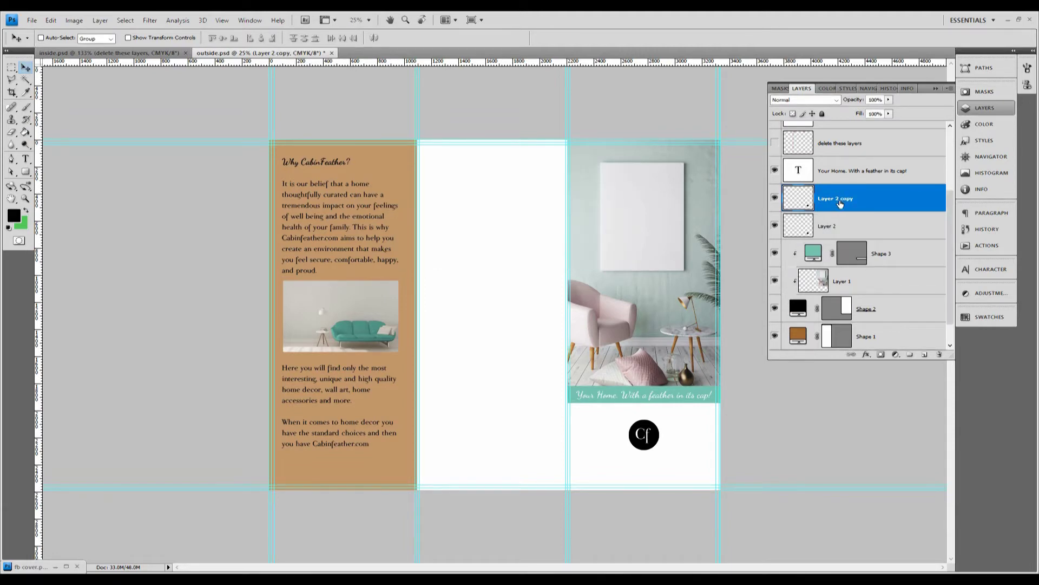
left_click_drag(646, 430, 546, 165)
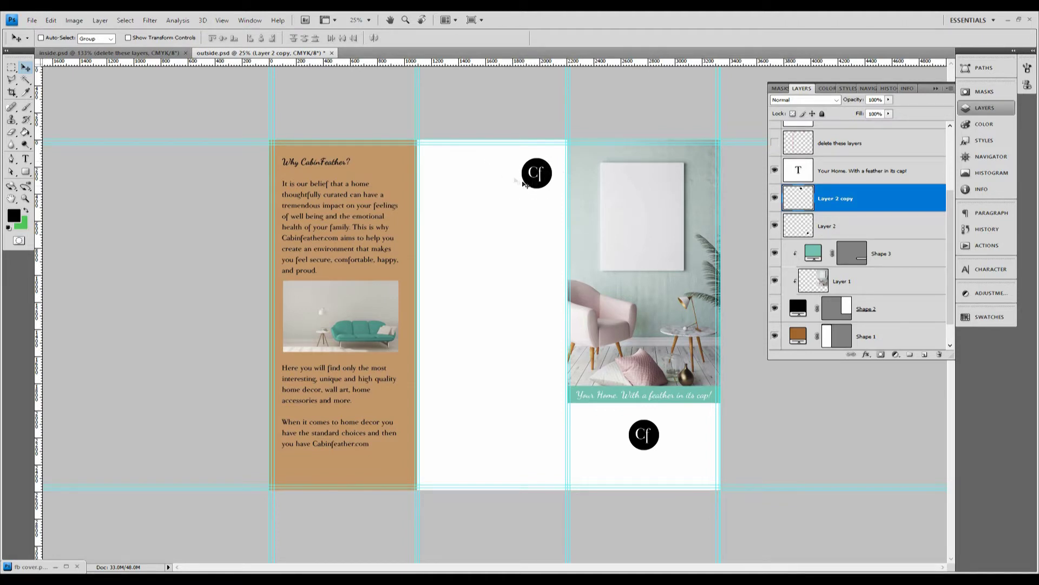
- Rotate the logo copy in the middle panel 90° clockwise
left_click(51, 20)
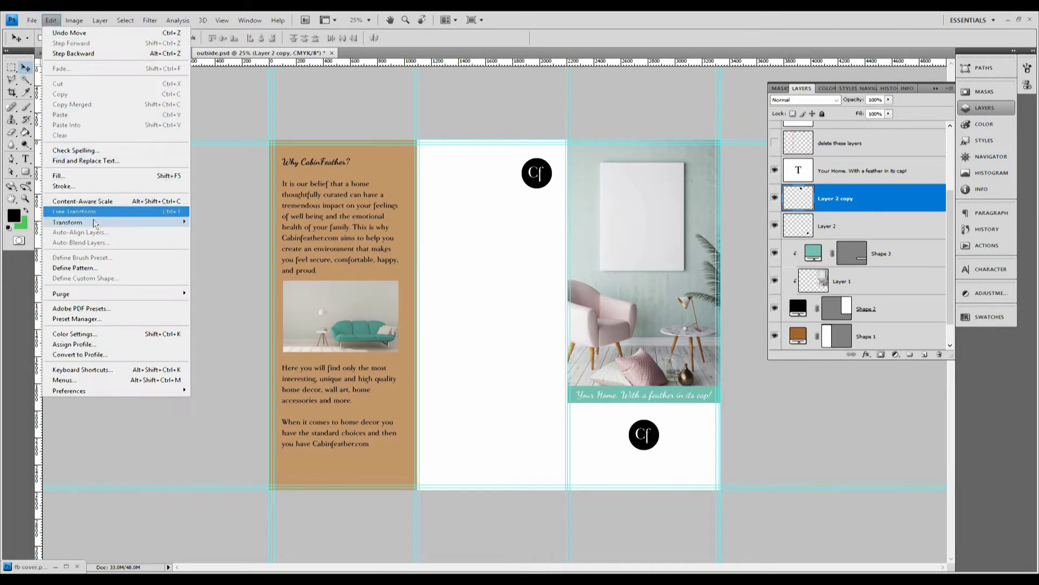
mouse_move(122, 225)
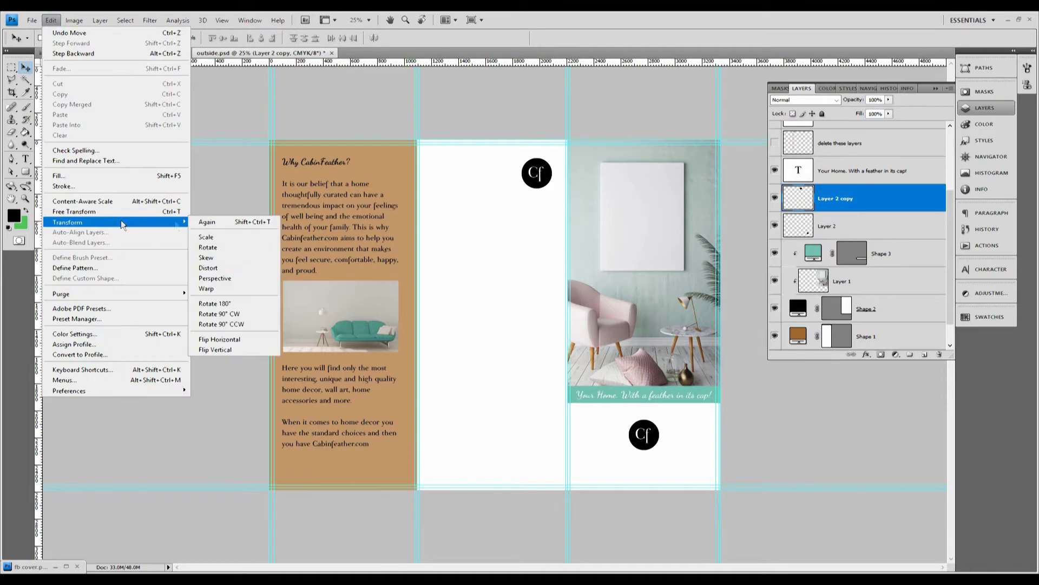
left_click(242, 314)
- Scale the rotated logo copy proportionally to 66% and apply the transformation
left_click(51, 20)
left_click(86, 211)
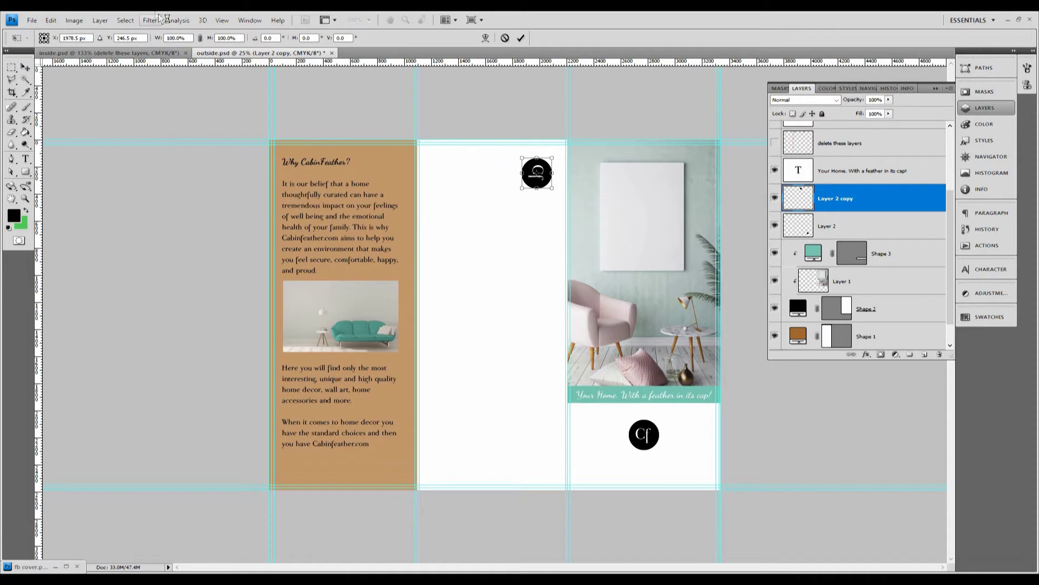
left_click(200, 38)
double_click(226, 38)
type("93")
key("Return")
type("80")
key("Return")
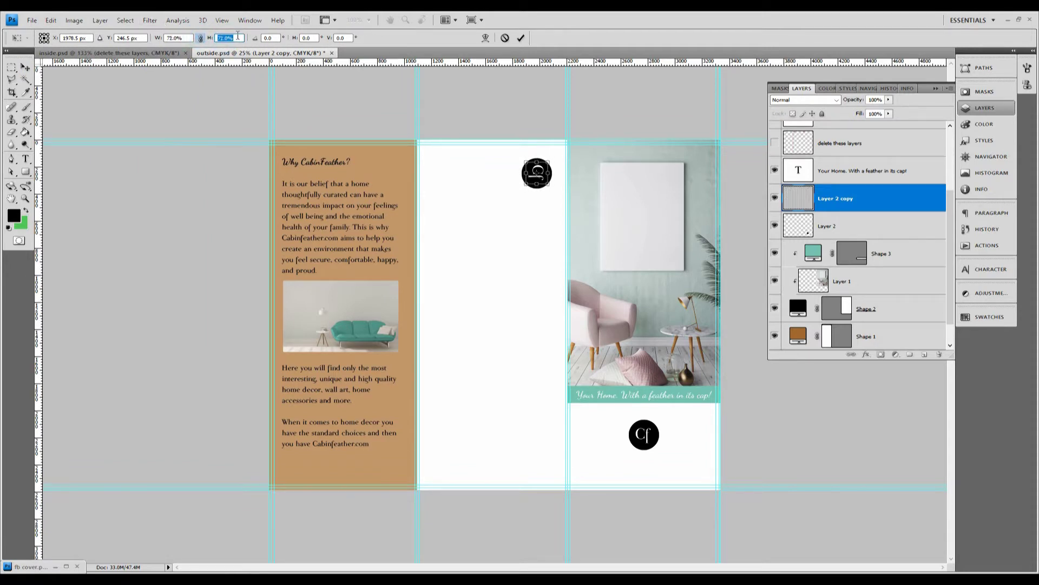
type("66")
key("Return")
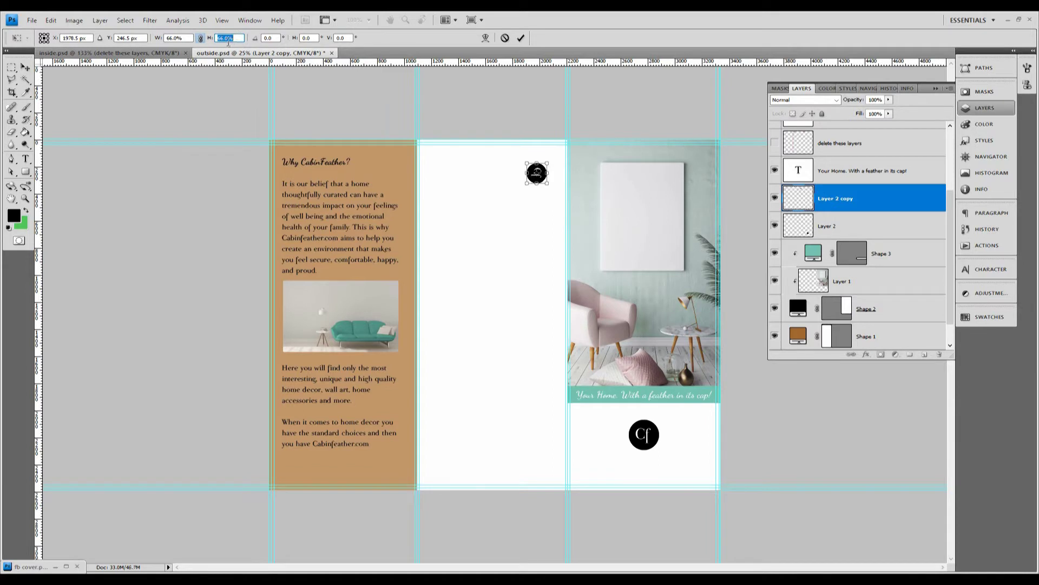
left_click(26, 67)
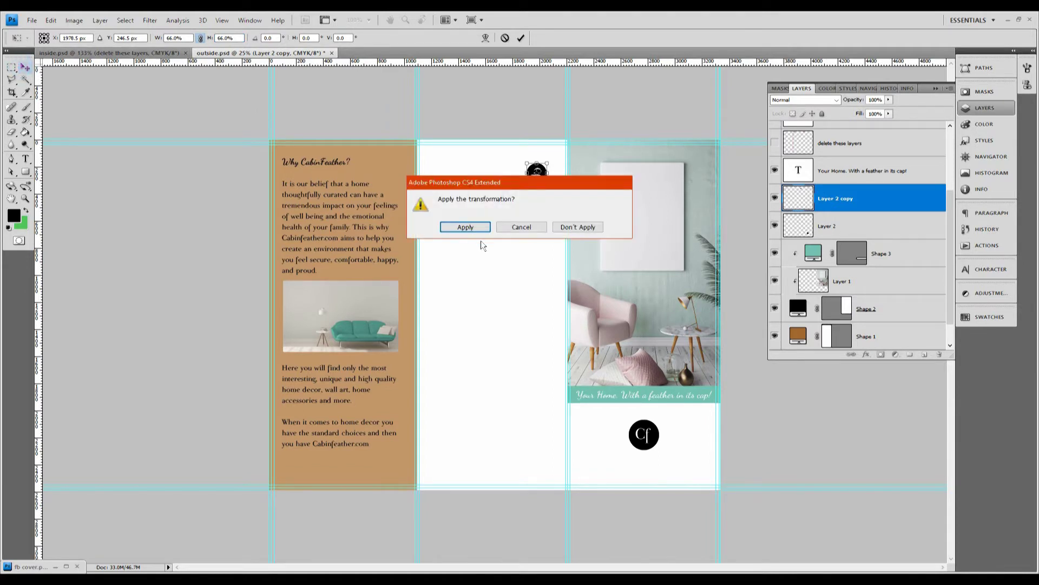
left_click(469, 226)
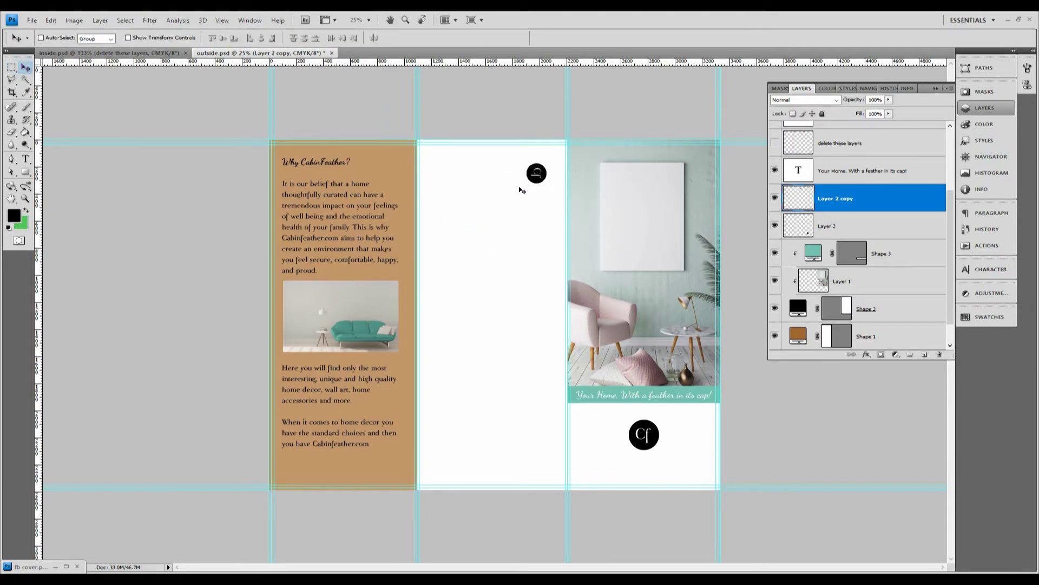
- Add a text box below the small logo in the middle panel reading "CabinFeather" in 16 pt ParmaPetit
left_click_drag(25, 159, 54, 162)
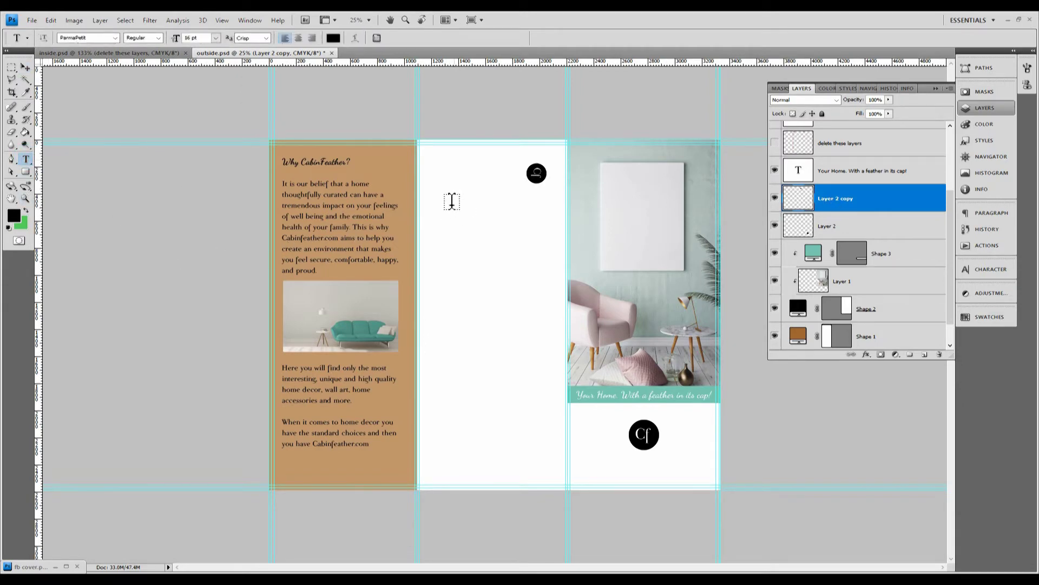
left_click_drag(434, 197, 553, 218)
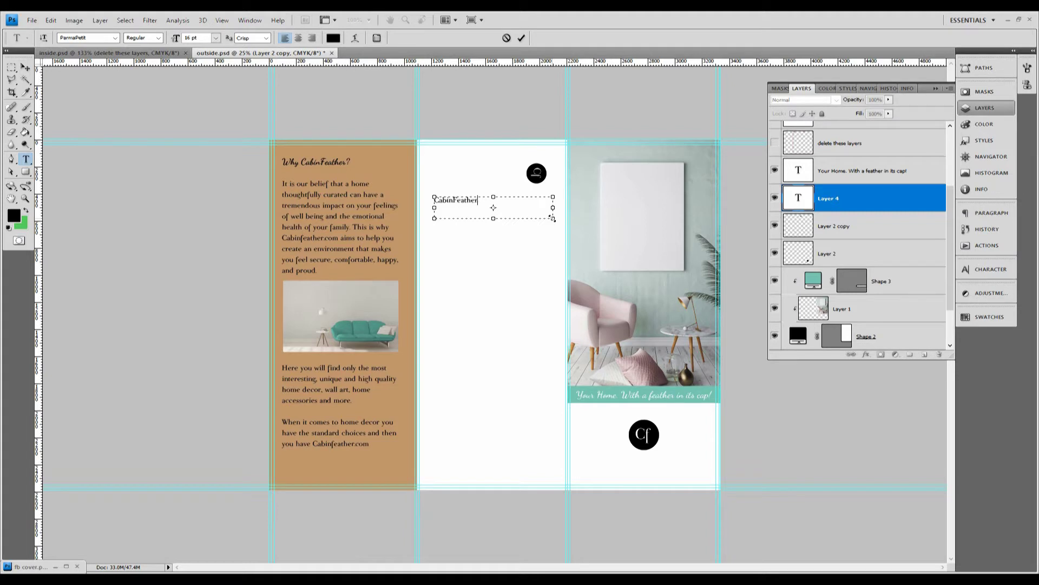
left_click(837, 199)
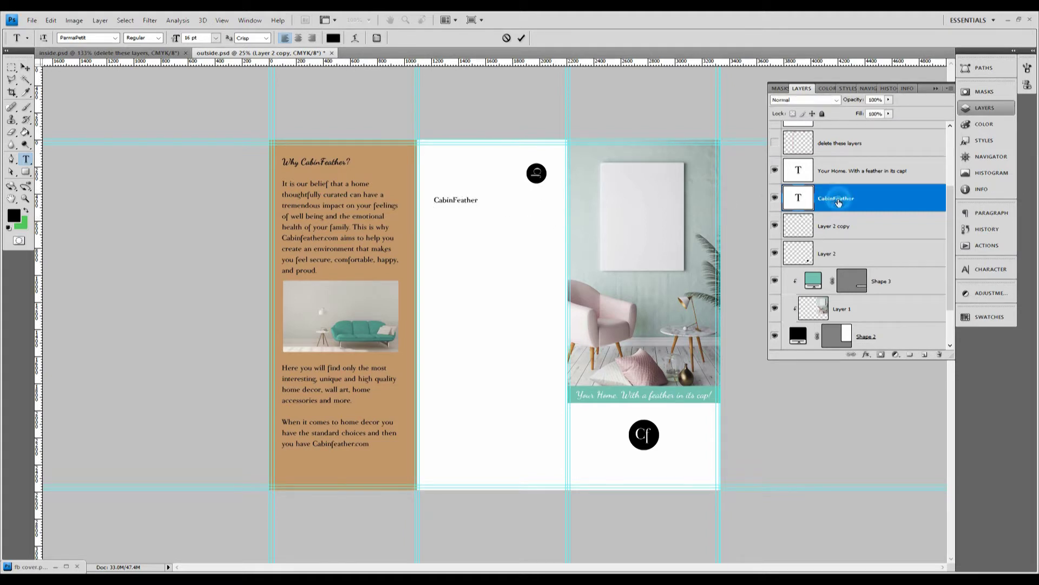
- Rotate the CabinFeather text 90° clockwise and place it directly below the small logo in the middle panel
left_click(51, 20)
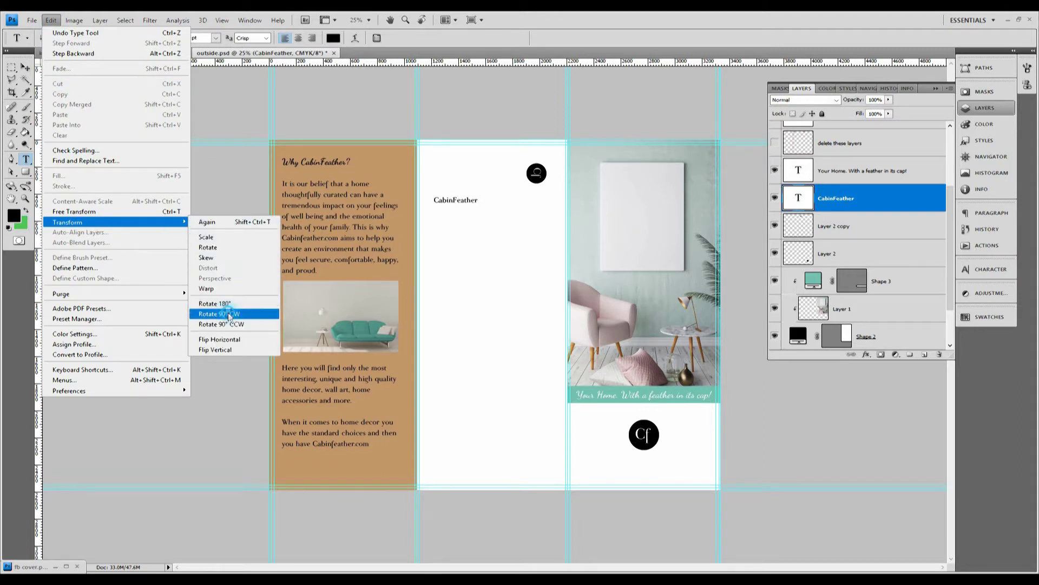
left_click(228, 313)
left_click(25, 67)
left_click_drag(503, 166, 535, 207)
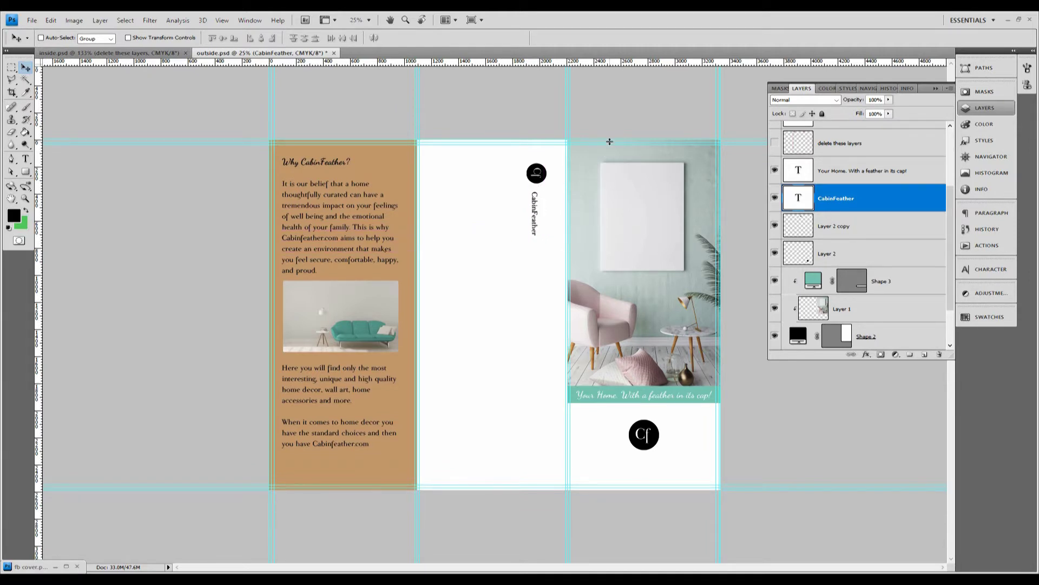
key("Right")
key("Right")
key("Right")
key("Right")
key("Right")
key("Right")
key("Right")
key("Right")
key("Up")
key("Up")
key("Up")
key("Up")
key("Up")
key("Up")
key("Up")
key("Up")
- Resize the CabinFeather text box to hold more lines and add the company's postal address after the name
double_click(799, 198)
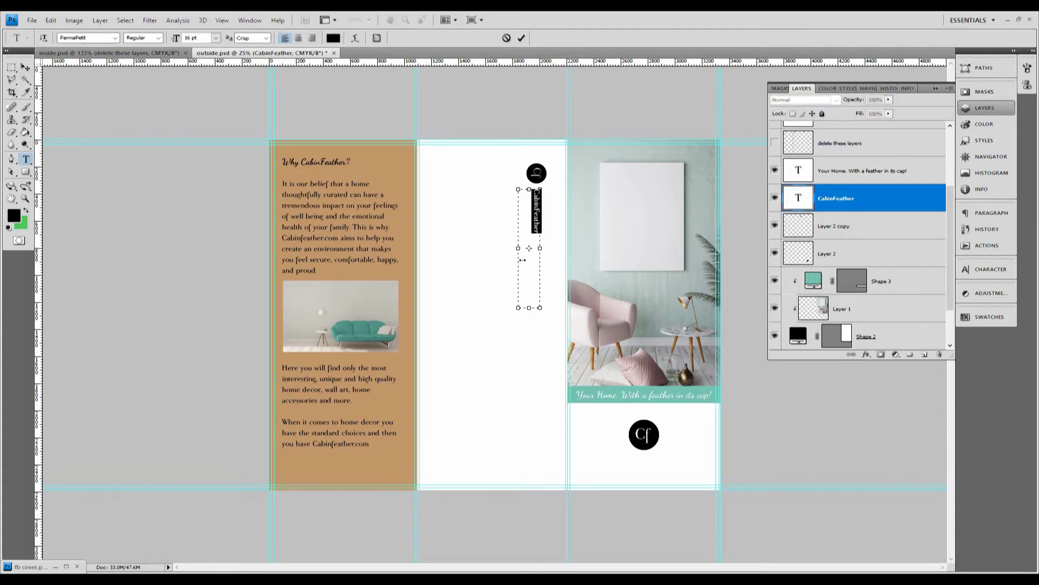
left_click_drag(517, 254, 489, 251)
left_click_drag(513, 311, 514, 286)
key("ctrl+v")
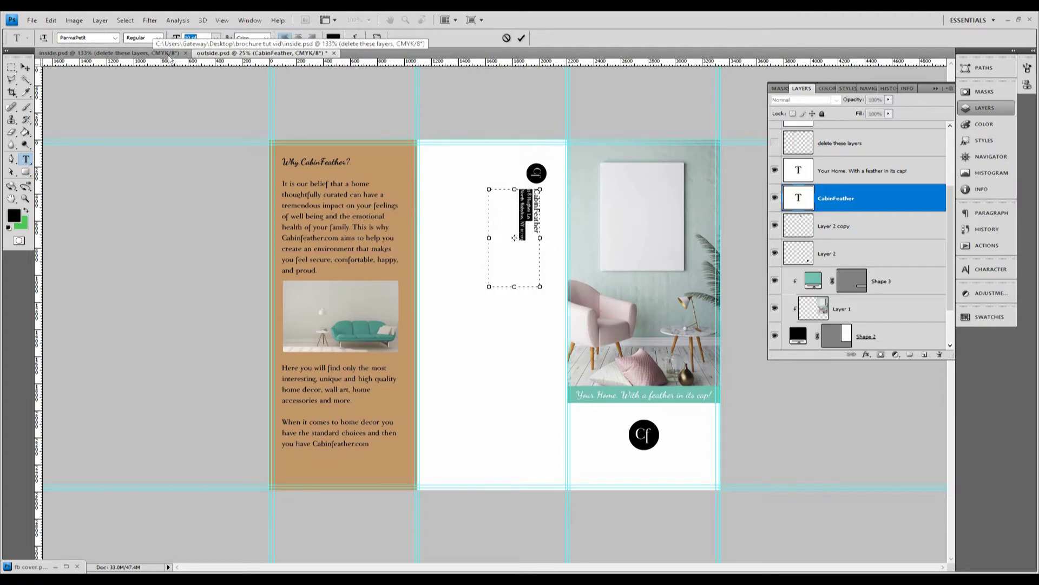
- Set the address lines in the Lato font at 7 pt
left_click(115, 37)
scroll(155, 98, "up", 10)
scroll(156, 99, "up", 15)
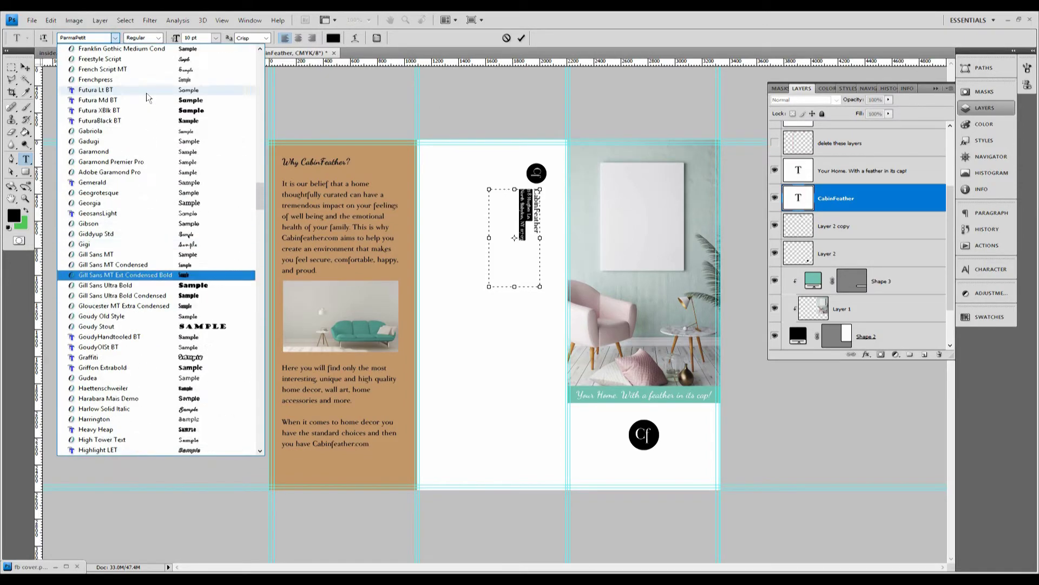
scroll(147, 98, "up", 15)
scroll(135, 146, "down", 20)
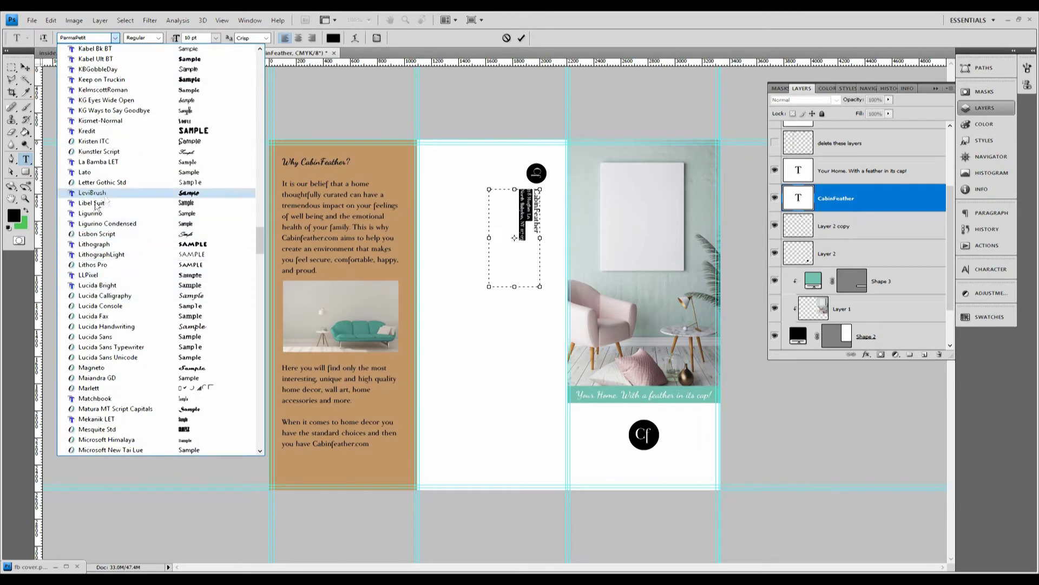
left_click(101, 172)
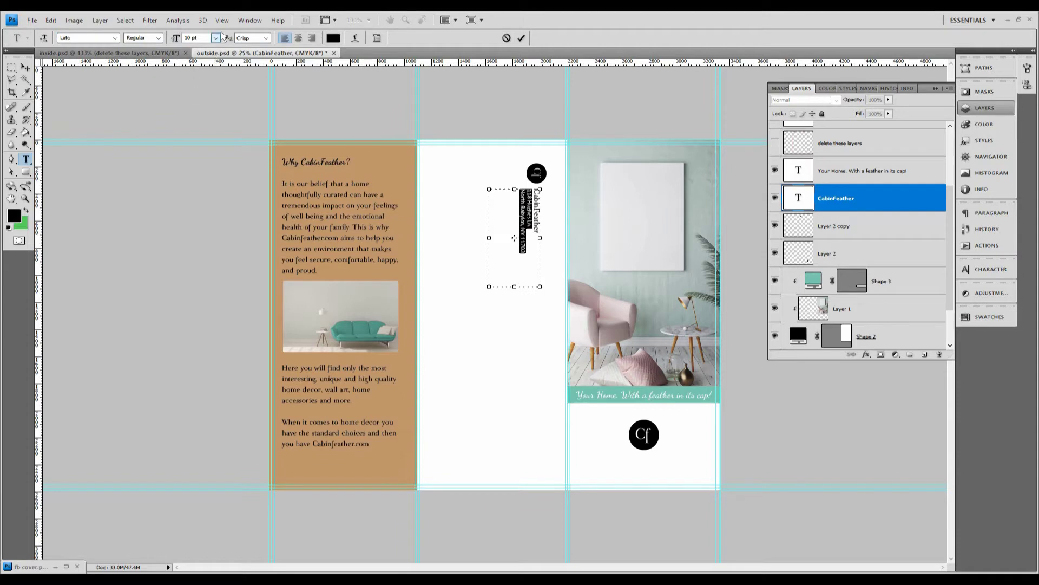
left_click(201, 38)
type("7")
key("Return")
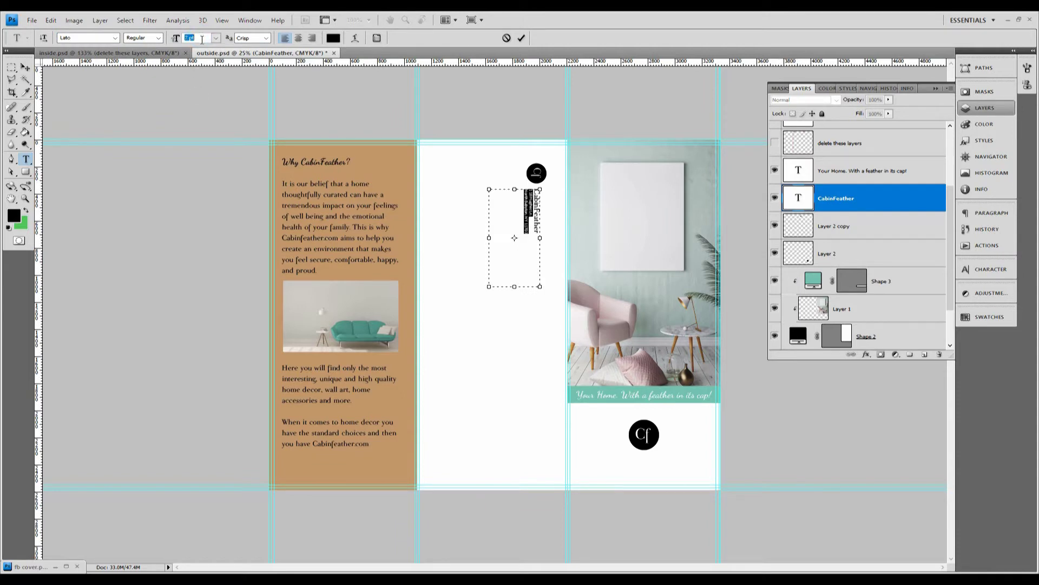
- Nudge the return-address text block to the right so it lines up with the small logo above it
left_click(25, 68)
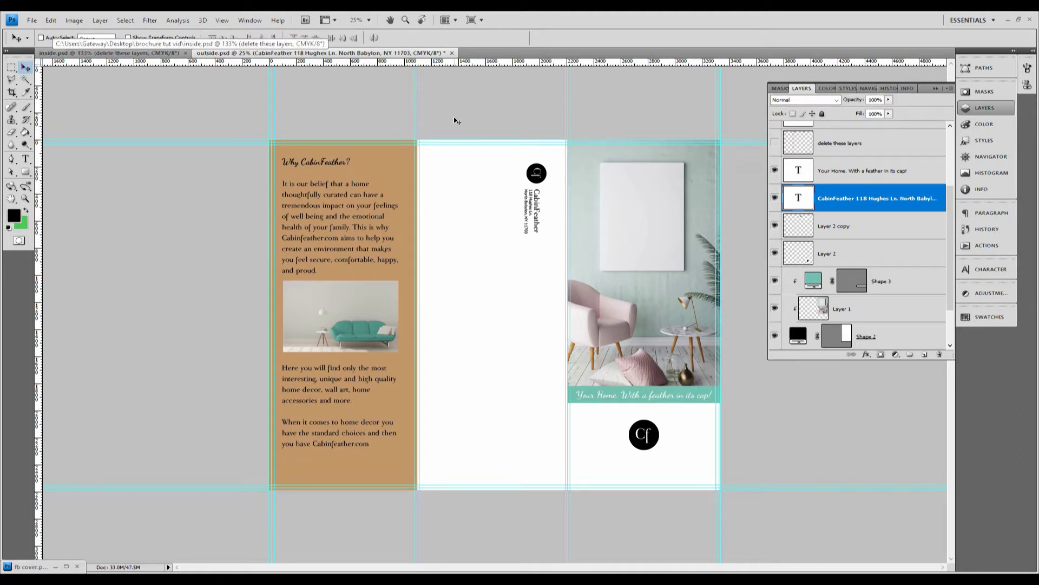
key("shift+Right")
key("shift+Right")
key("shift+Right")
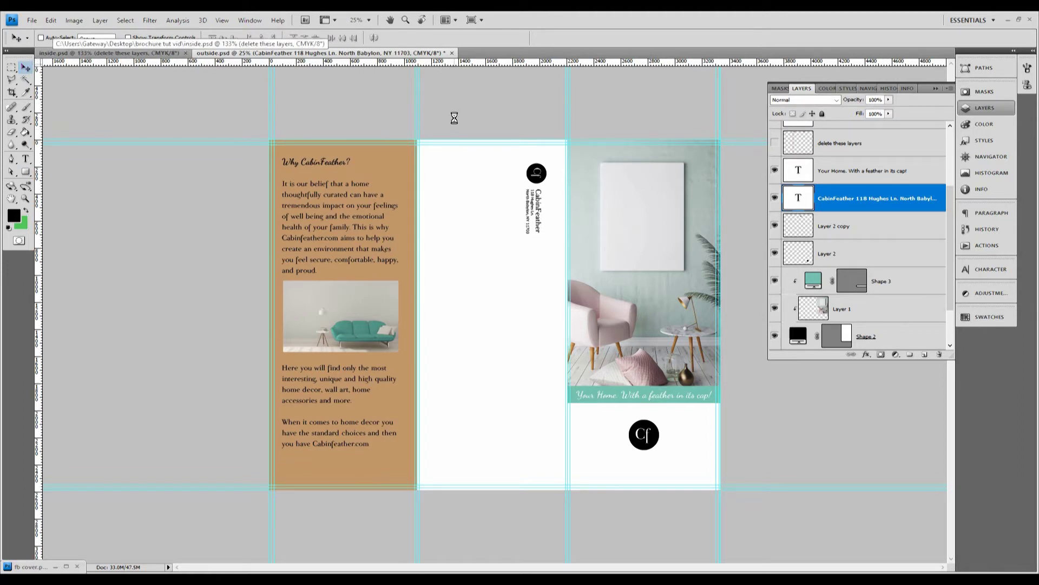
key("shift+Right")
key("shift+Right")
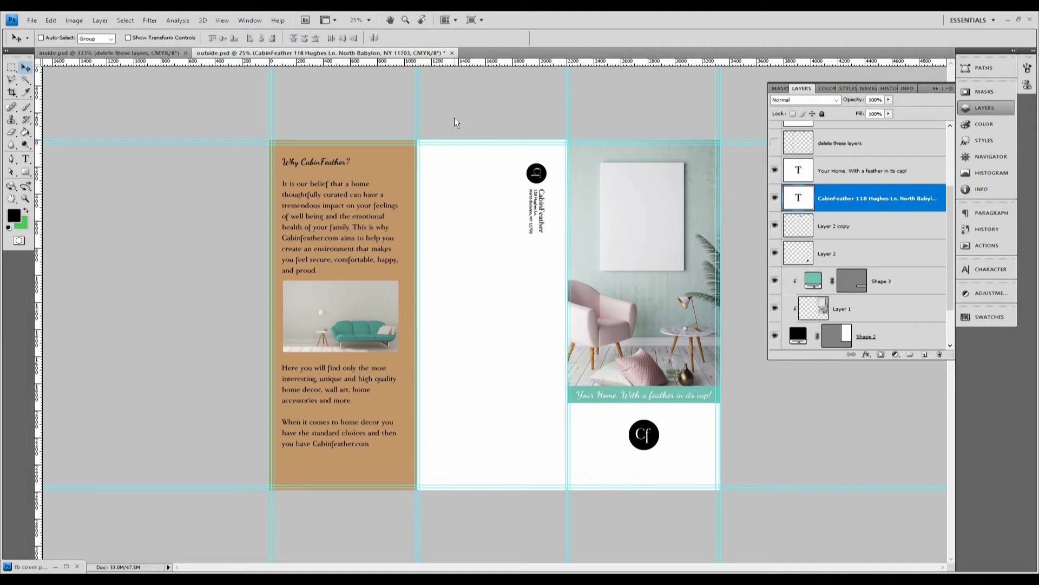
key("shift+Right")
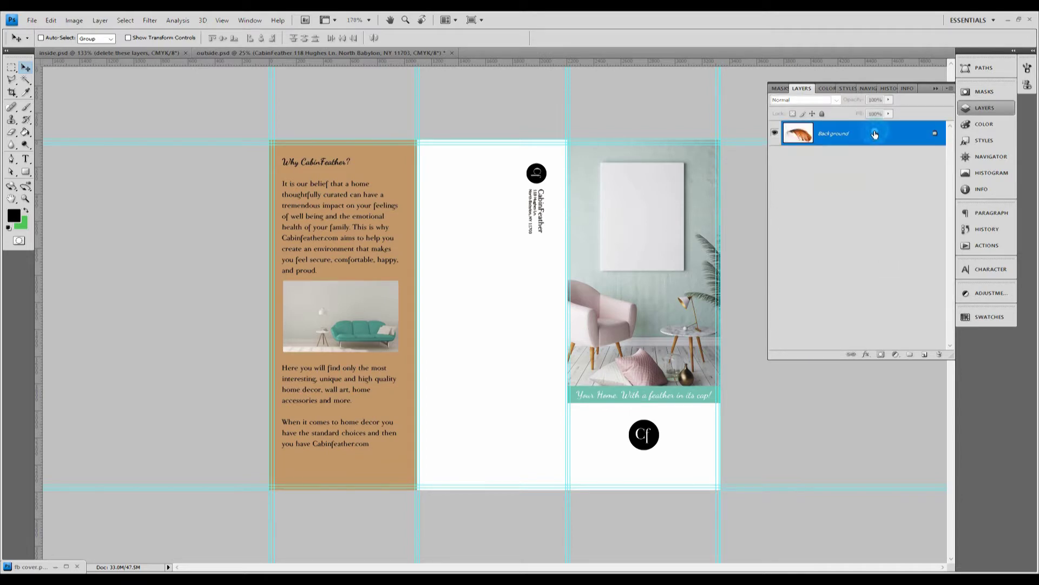
- Rotate the feather photo's canvas 90° counterclockwise and bring the photo into outside.psd
left_click(74, 22)
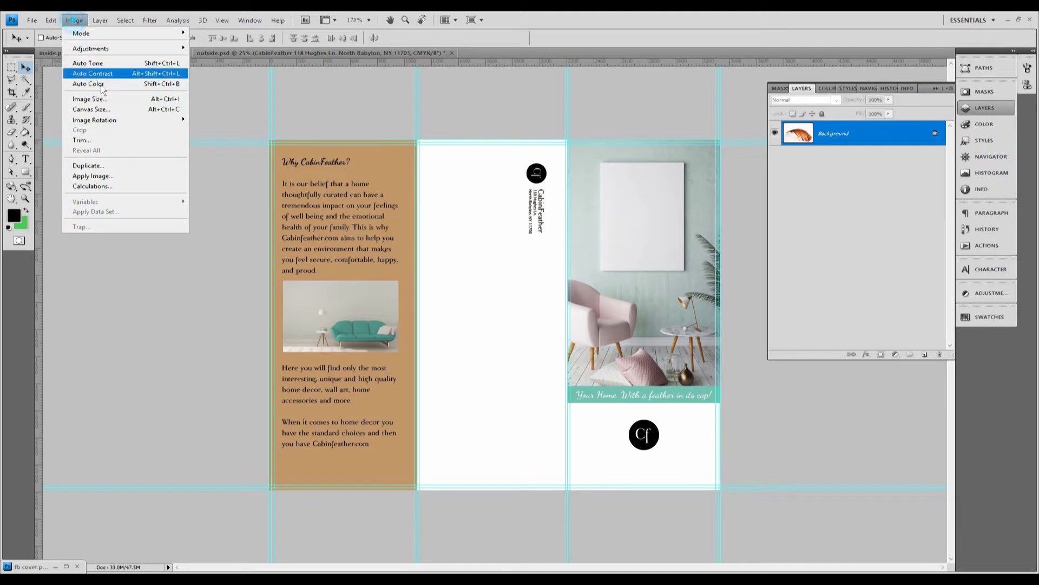
mouse_move(139, 122)
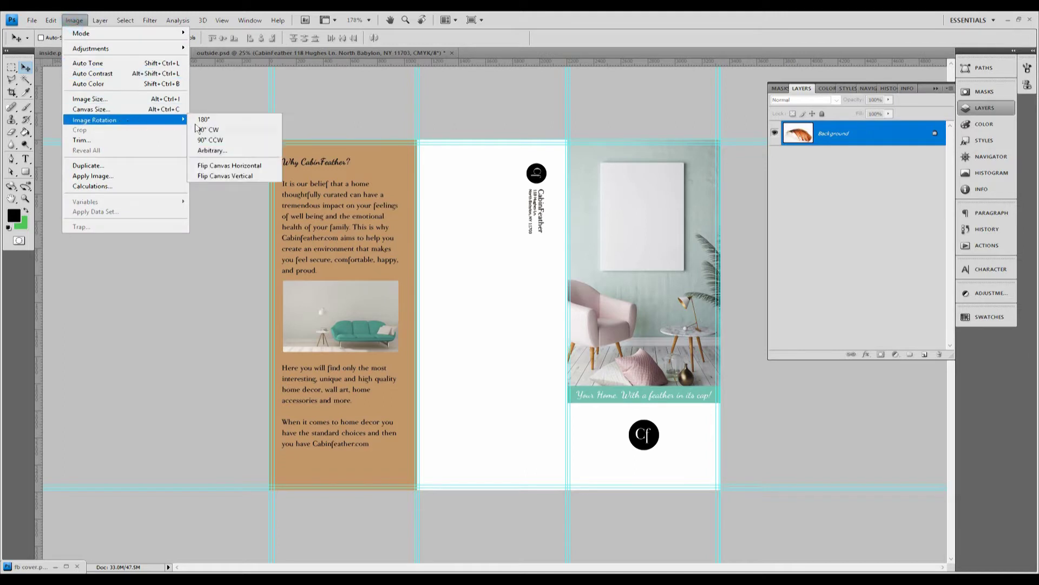
left_click(225, 142)
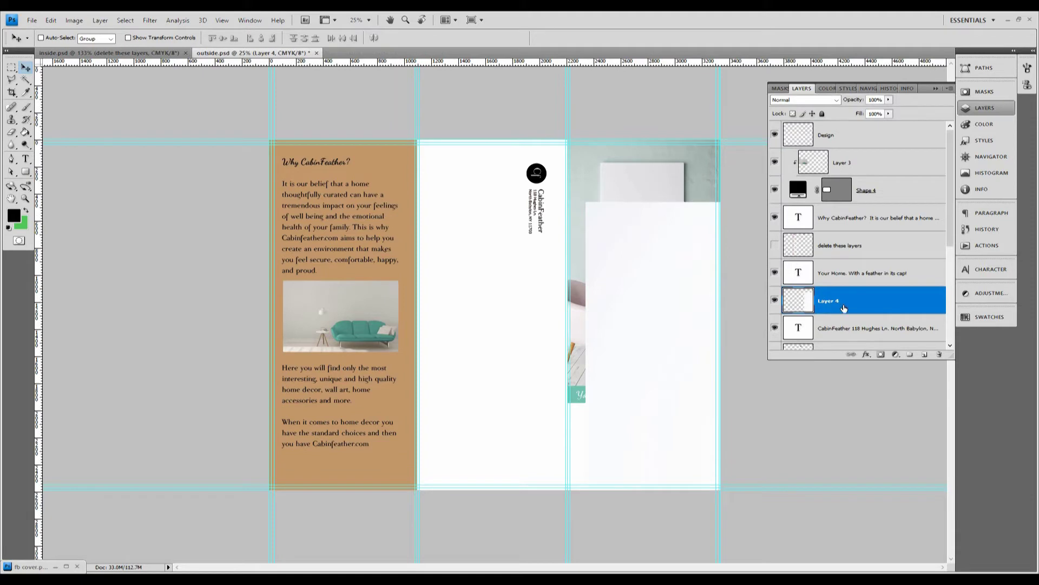
- Start a free transform on the feather photo and move it so the feather shows over the cover panel
scroll(843, 308, "down", 4)
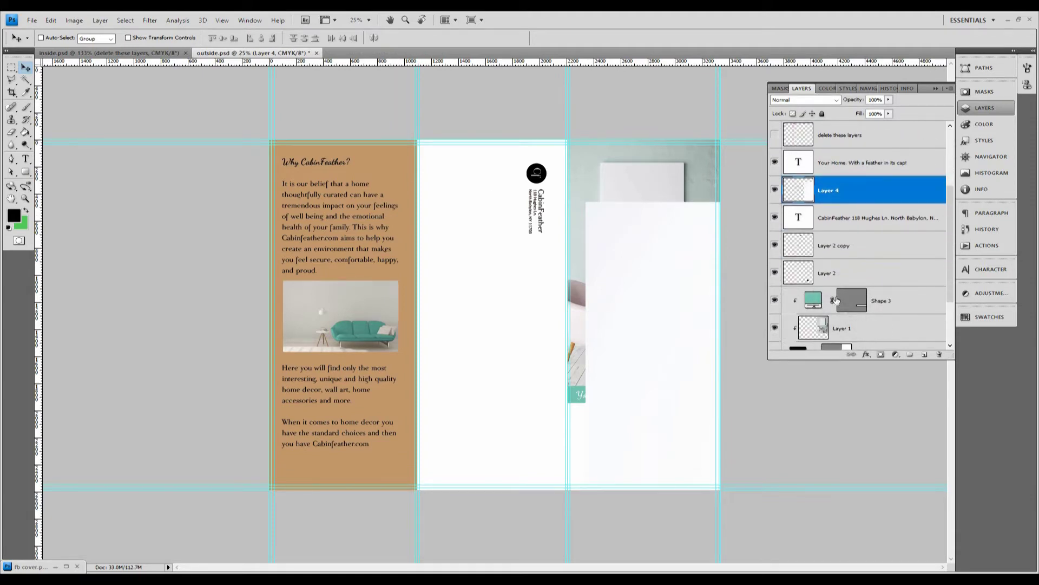
left_click(51, 20)
left_click(100, 209)
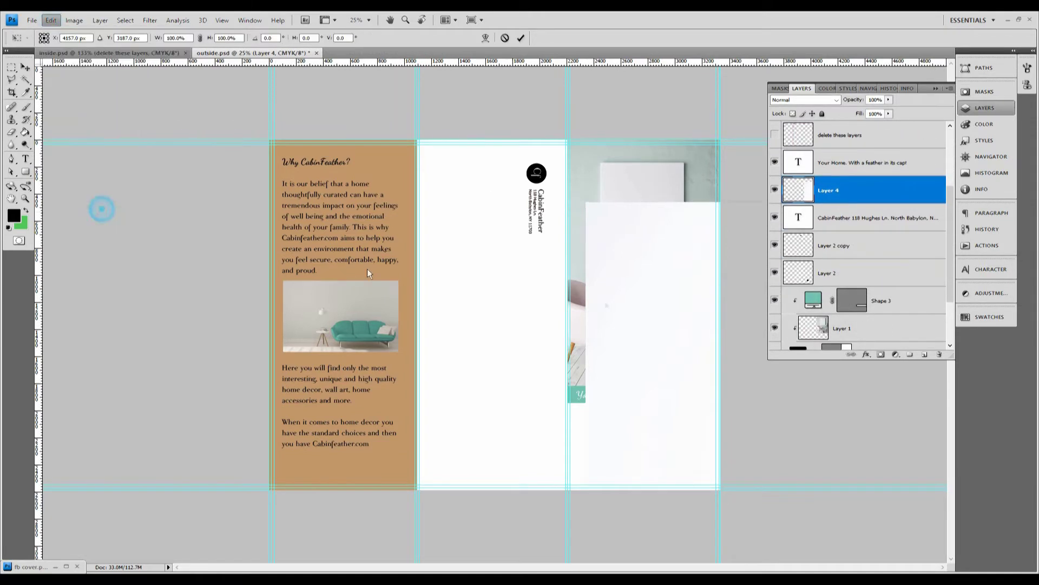
left_click(671, 325)
left_click_drag(511, 219, 534, 122)
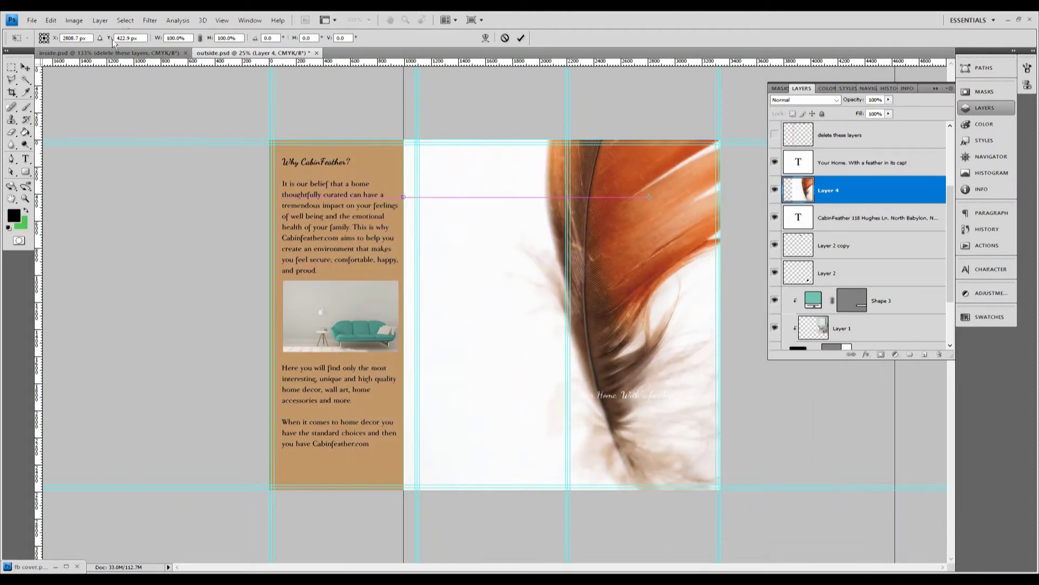
- Scale the feather photo down proportionally to 16%
left_click(200, 38)
left_click(227, 37)
key("Down")
key("Down")
key("Down")
key("Down")
key("Down")
key("Down")
key("Down")
key("Down")
key("Down")
key("Down")
key("Down")
key("Down")
key("Down")
key("Down")
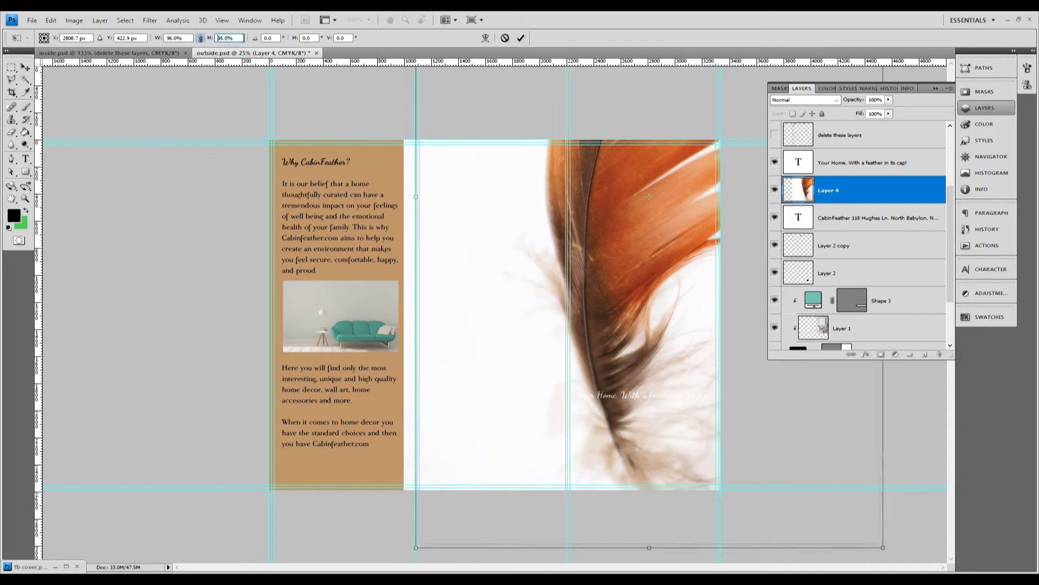
key("Down")
key("Down")
key("Down")
key("Down")
key("Down")
key("Down")
key("Down")
key("Down")
key("Down")
key("Down")
key("Down")
key("Down")
key("Down")
key("Down")
key("Down")
key("Down")
key("Down")
key("Down")
key("Down")
key("Down")
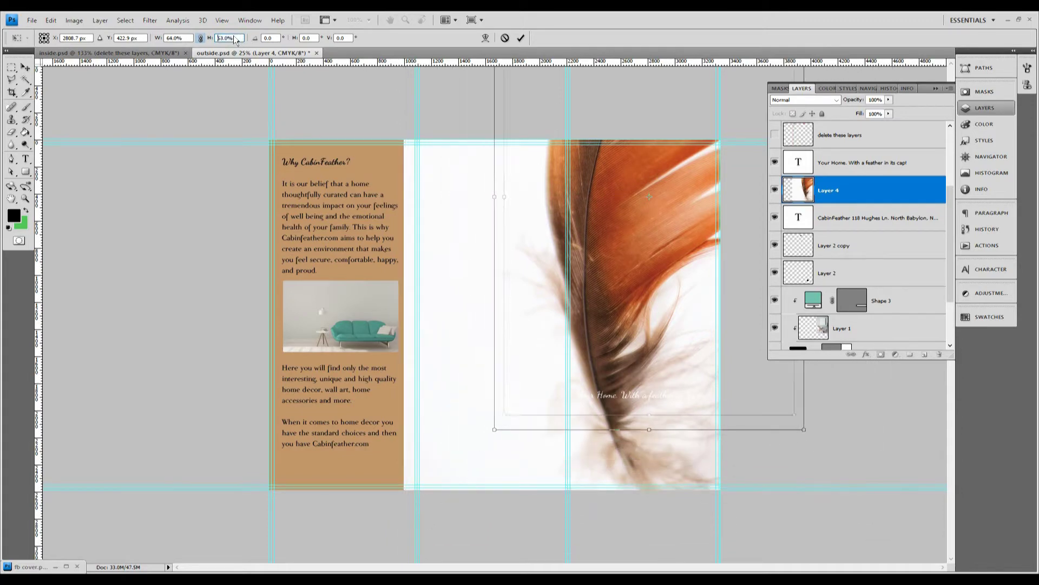
key("Down")
key("Down")
key("Down")
key("Down")
key("Down")
key("Down")
key("Down")
key("Down")
key("Down")
key("Down")
key("Down")
key("Down")
key("Down")
key("Down")
key("Down")
key("Down")
key("Down")
key("Down")
key("Down")
key("Down")
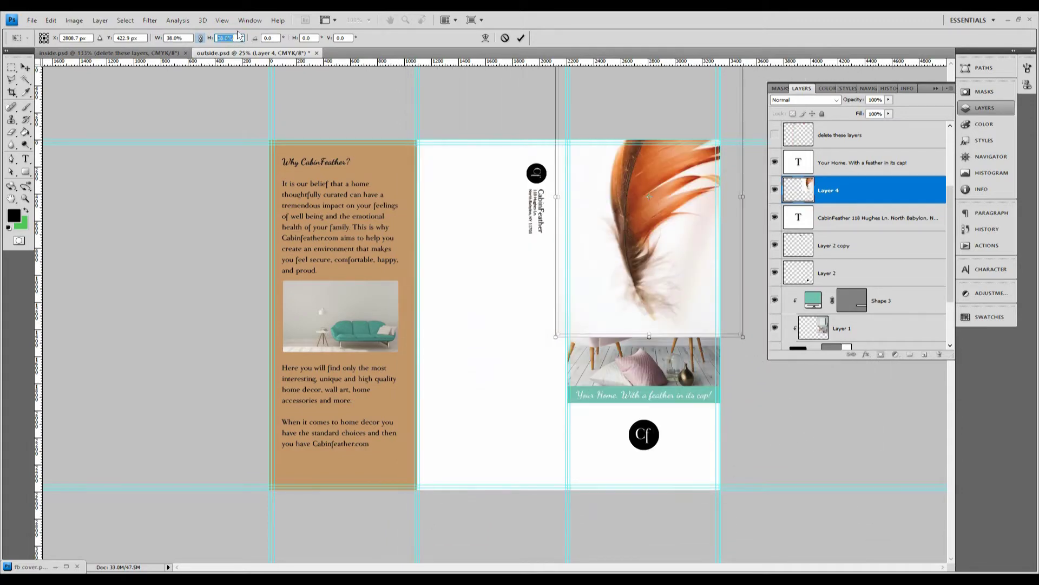
key("Down")
key("Down")
key("Down")
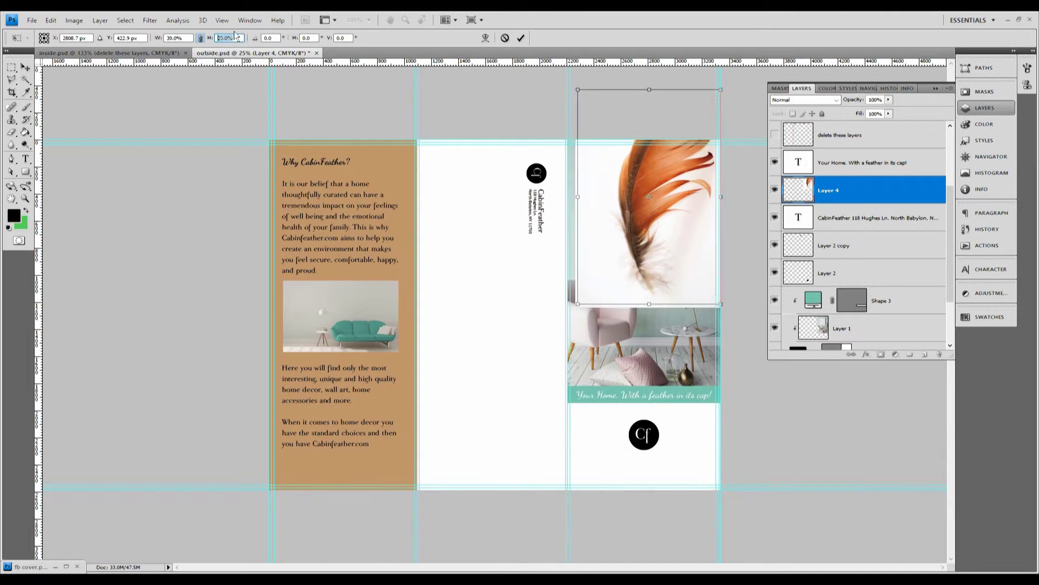
key("Down")
key("Down")
key("Down")
key("Down")
key("Down")
key("Down")
key("Down")
key("Down")
key("Down")
key("Down")
key("Down")
key("Down")
key("Down")
key("Down")
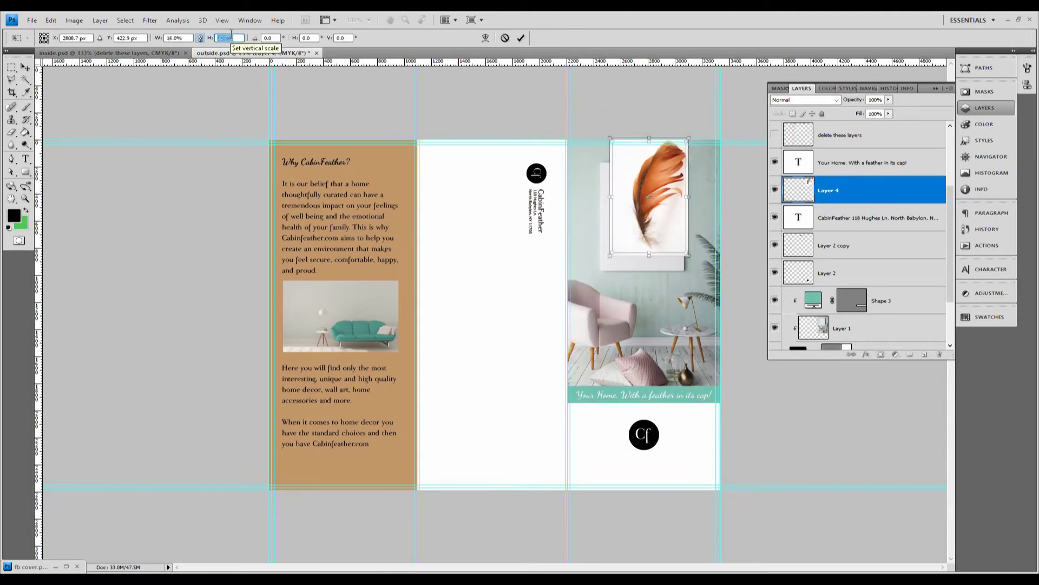
- Move the feather photo onto the blank picture frame on the cover and set its proportional scale to 14%
left_click_drag(638, 188, 632, 210)
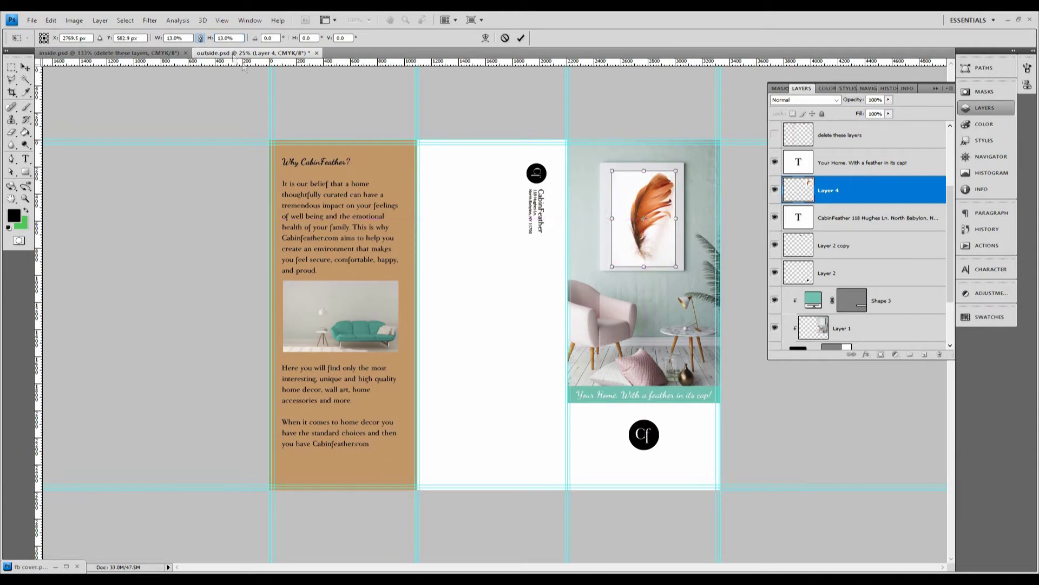
double_click(227, 37)
type("14")
key("Return")
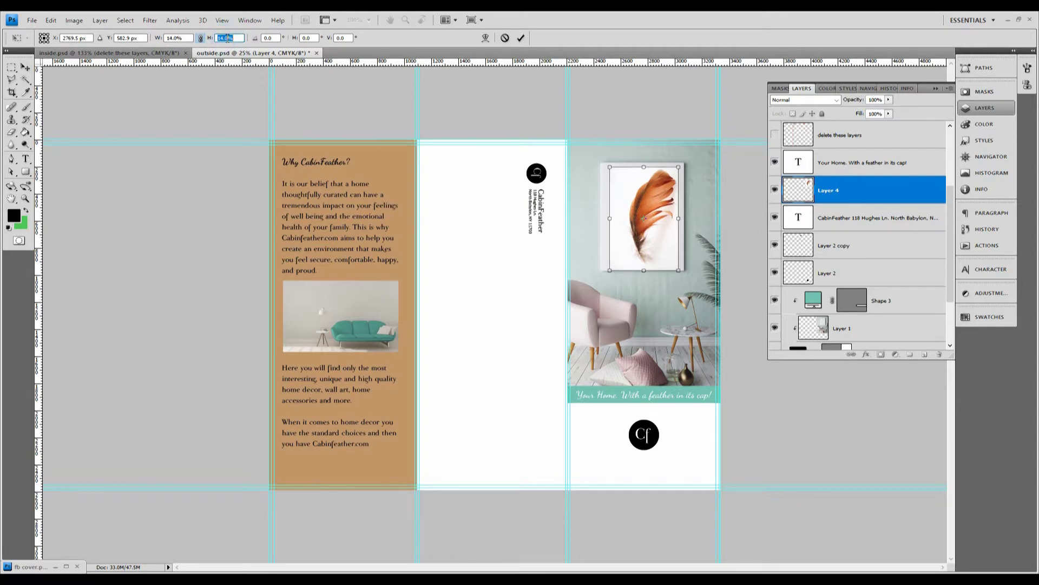
- Set the feather photo's proportional scale to 13% and apply the transformation
type("13")
key("Return")
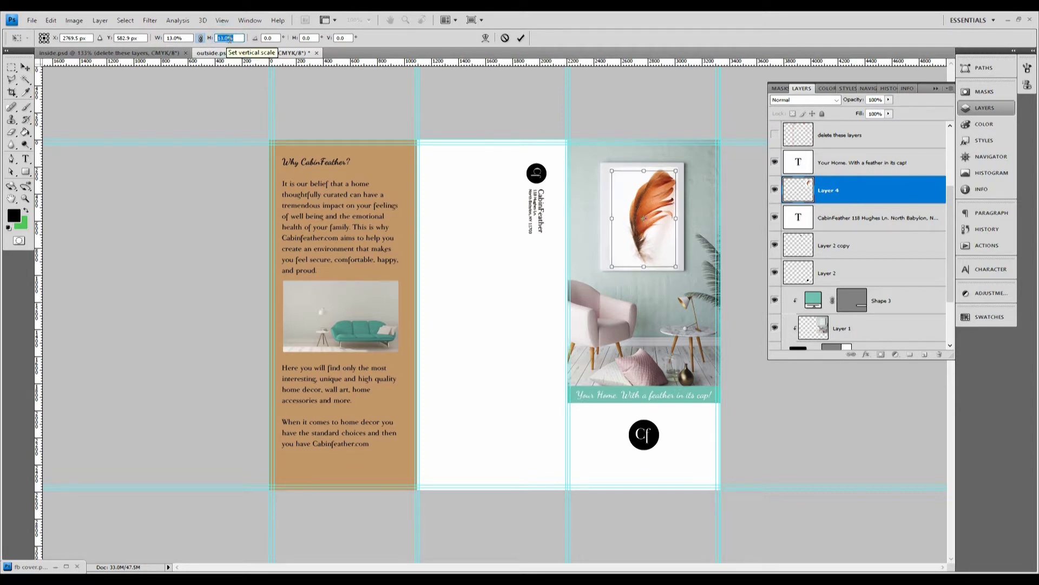
left_click(28, 67)
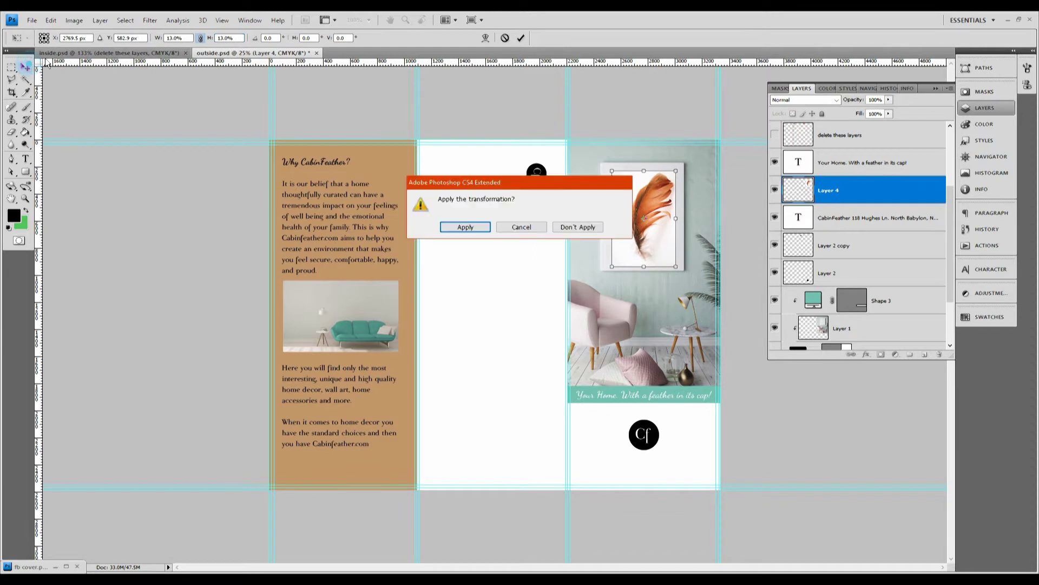
left_click(466, 226)
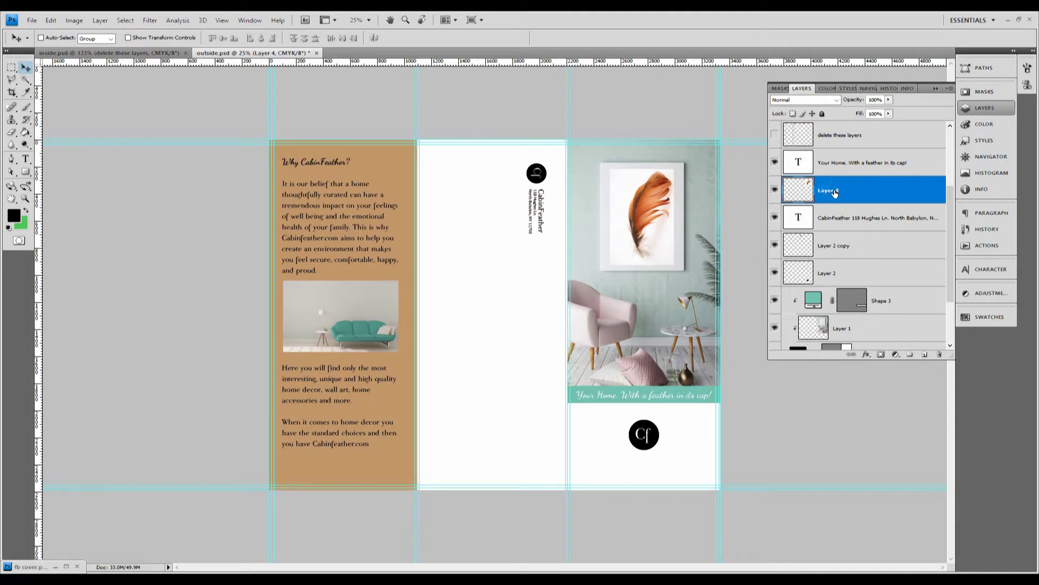
- Set the blend mode of the feather photo layer to Darken
left_click(791, 100)
left_click(790, 99)
scroll(792, 102, "down", 1)
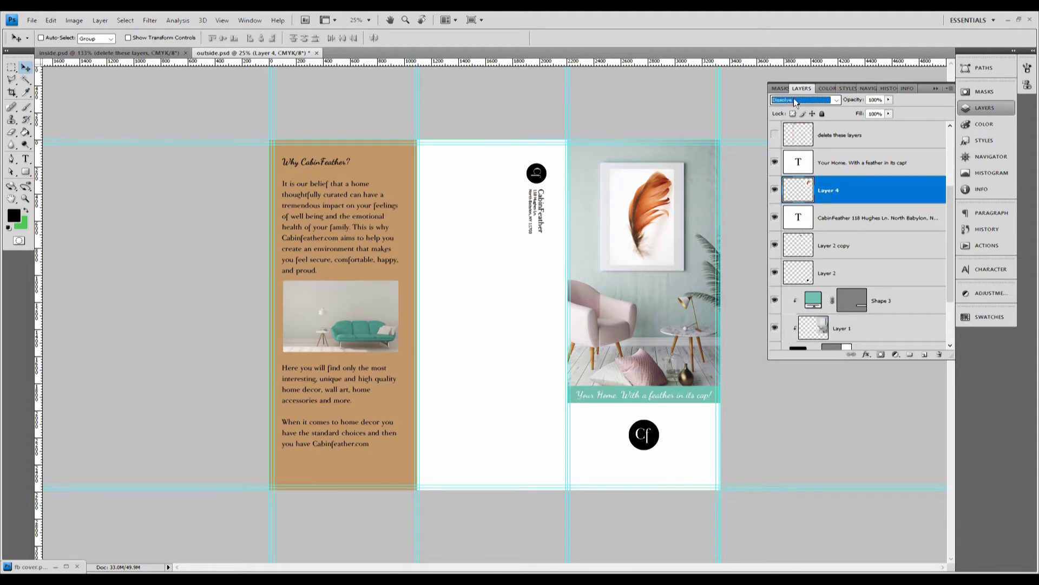
scroll(794, 101, "down", 1)
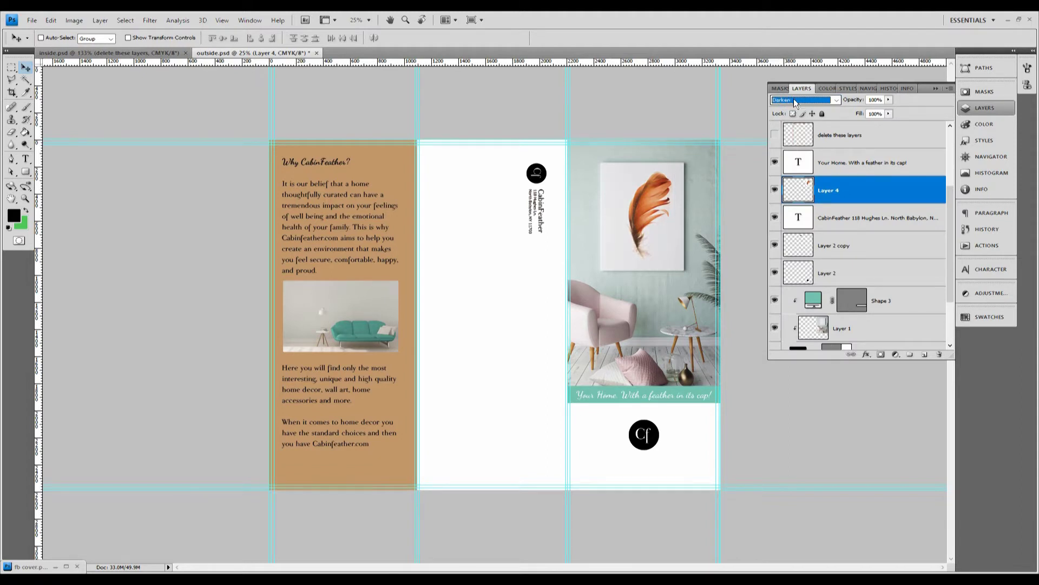
scroll(794, 99, "down", 1)
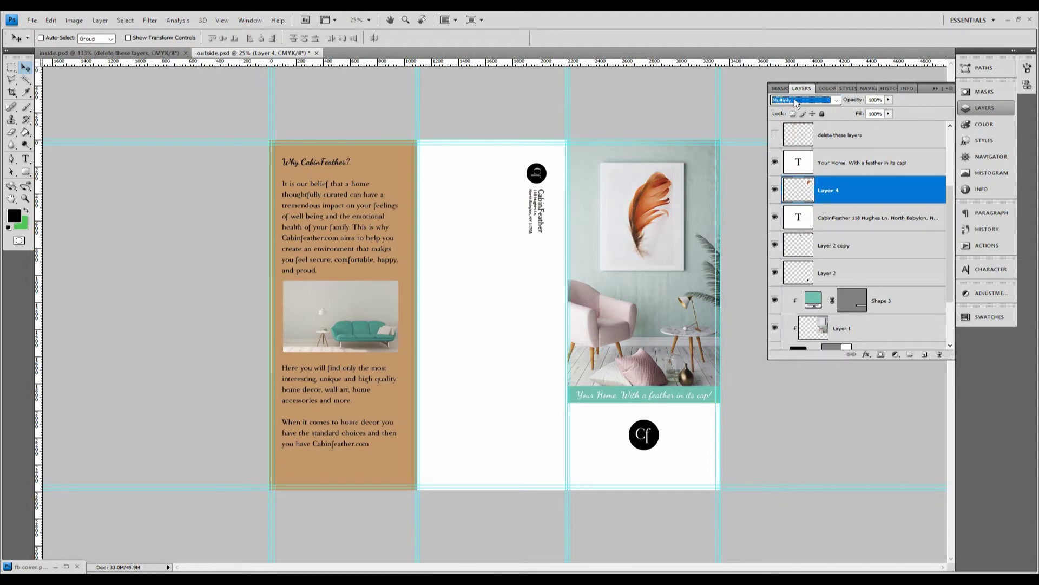
scroll(794, 97, "up", 1)
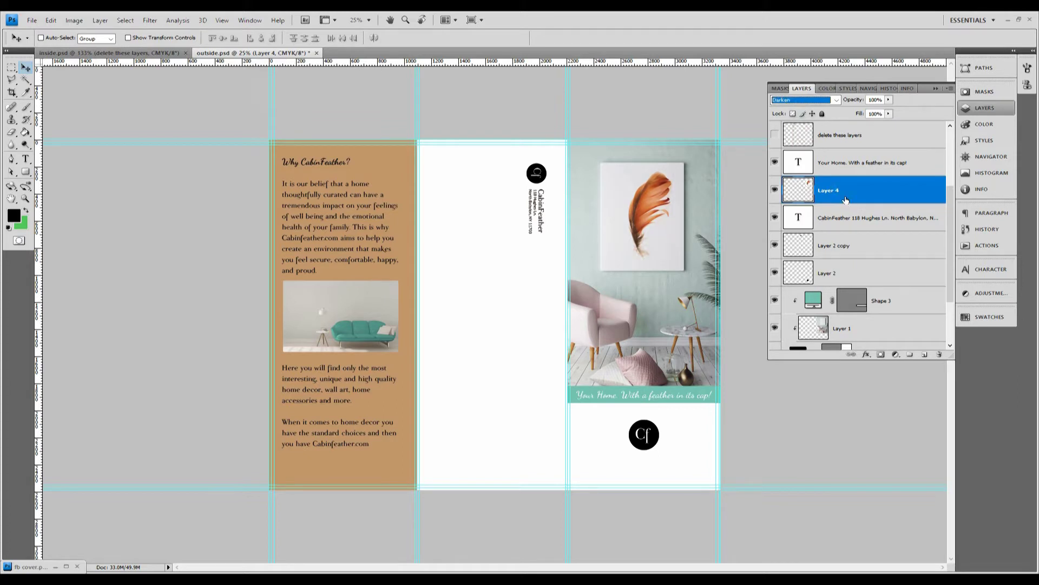
- Nudge the feather photo slightly left so the feather sits centred in the cover's picture frame
left_click(660, 212)
key("Left")
key("Left")
key("Left")
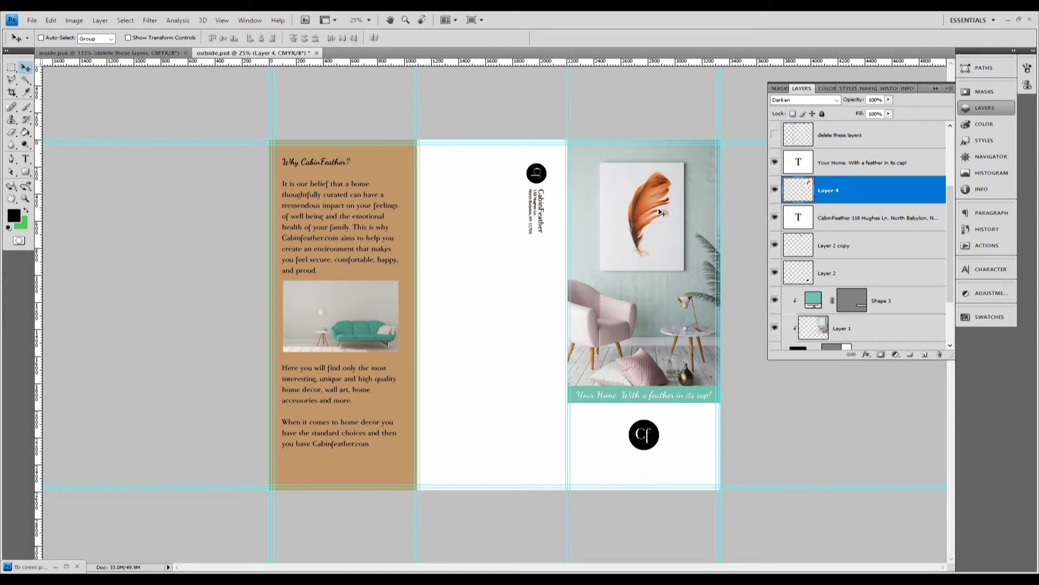
key("Left")
key("Left")
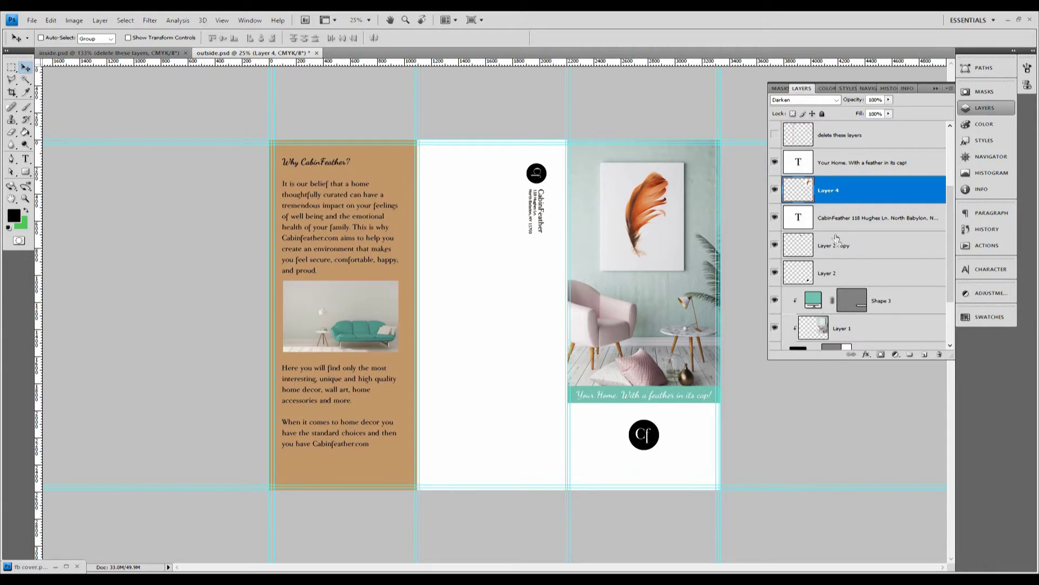
- Hide the guides in outside.psd by turning off Extras
scroll(837, 246, "down", 3)
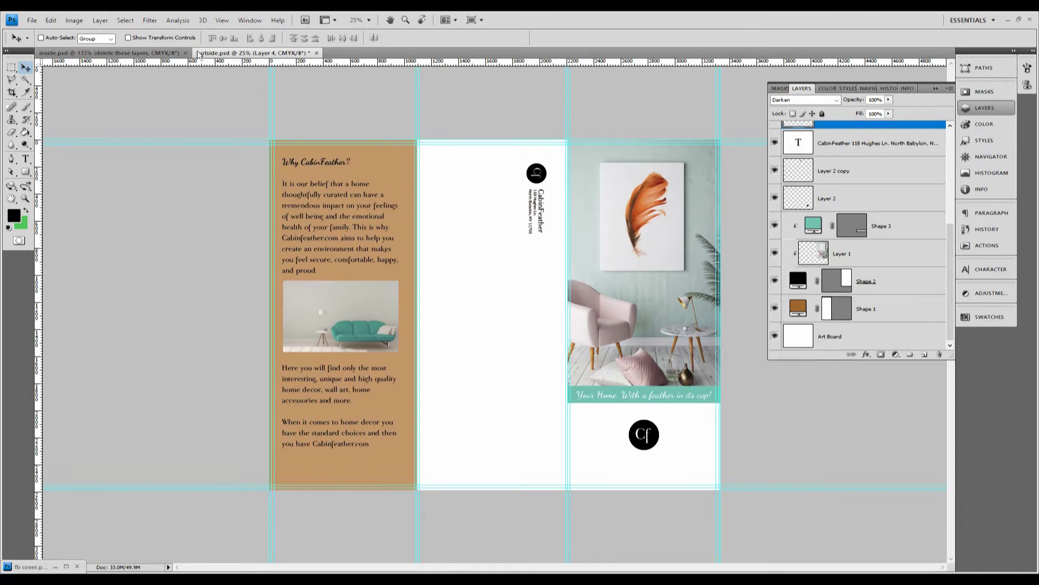
left_click(221, 20)
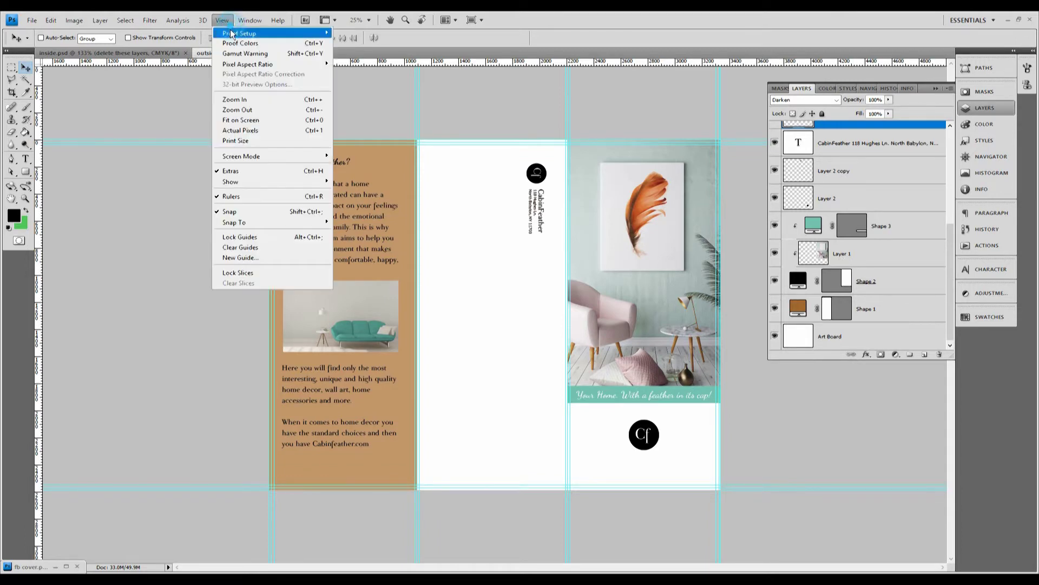
left_click(230, 171)
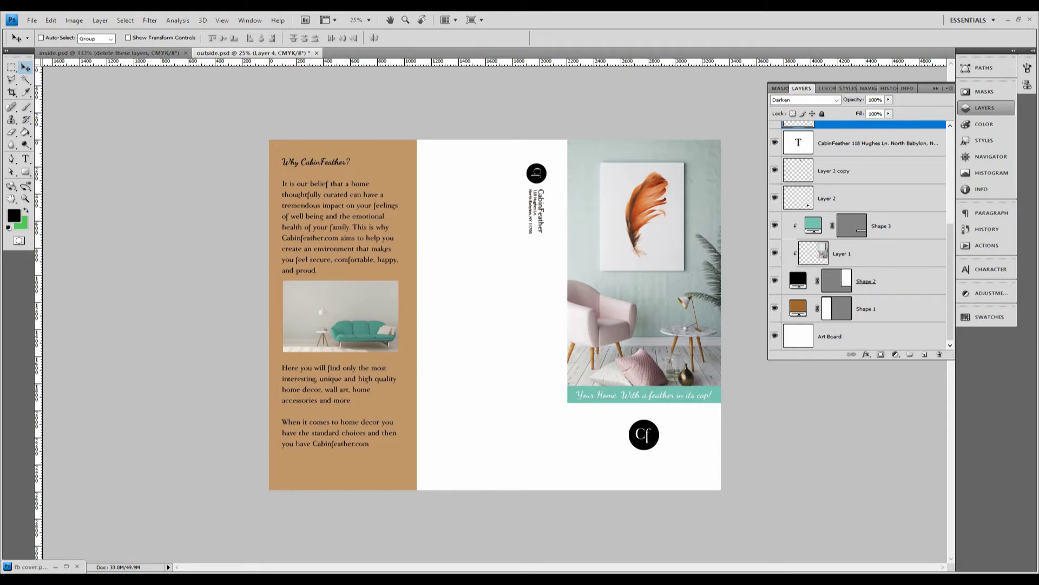
- Bring the white plaster texture image into outside.psd and position it over the mailing and cover panels
key("ctrl+Tab")
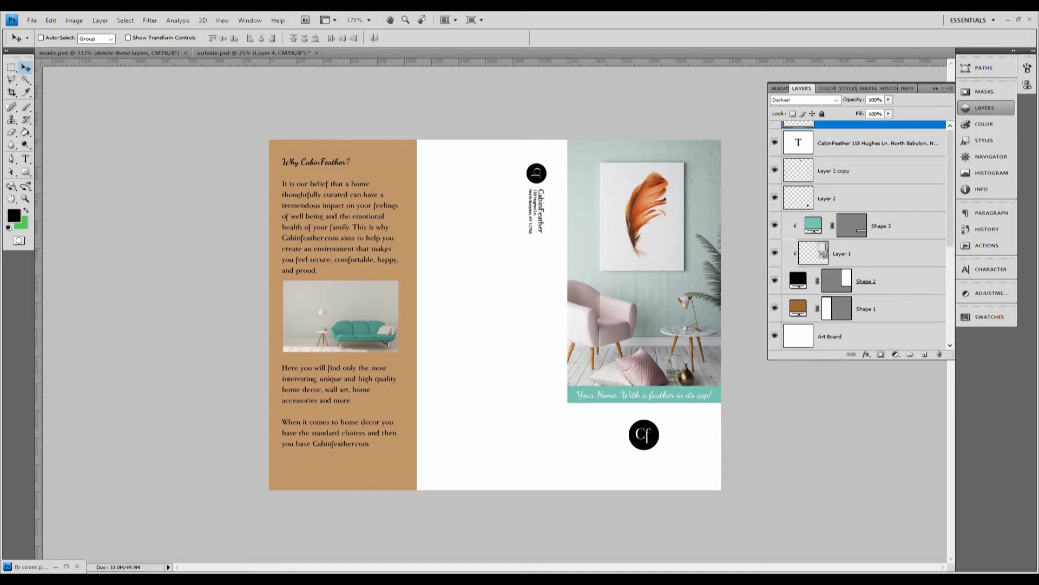
key("ctrl+Tab")
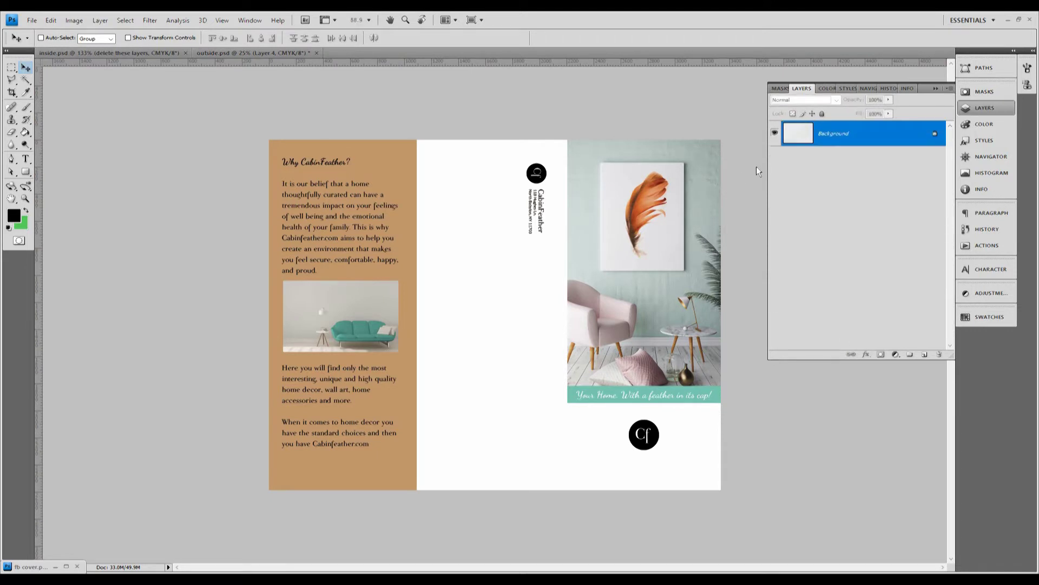
left_click_drag(856, 136, 631, 368)
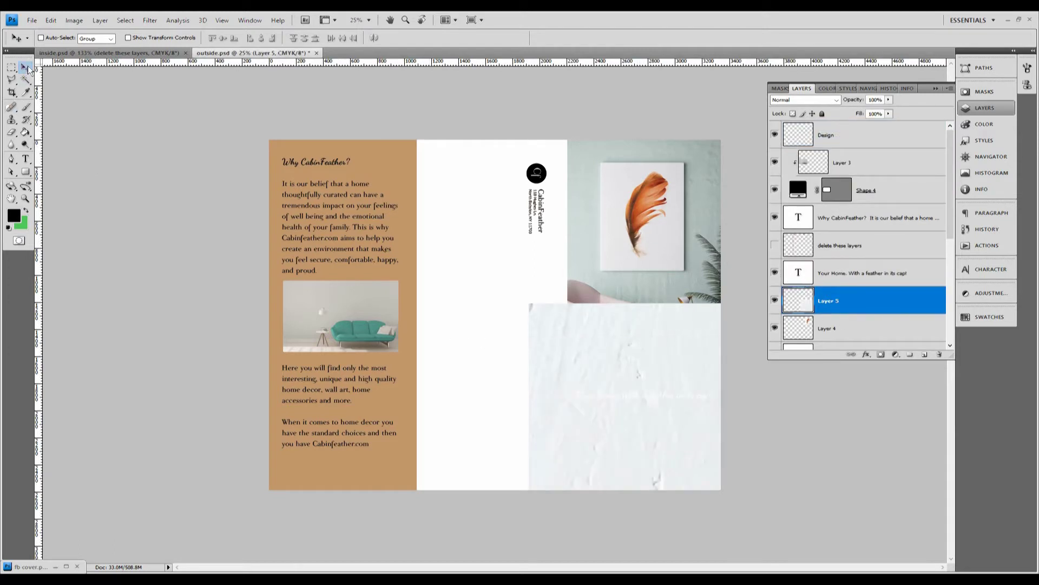
left_click_drag(603, 375, 242, 138)
left_click_drag(242, 137, 493, 216)
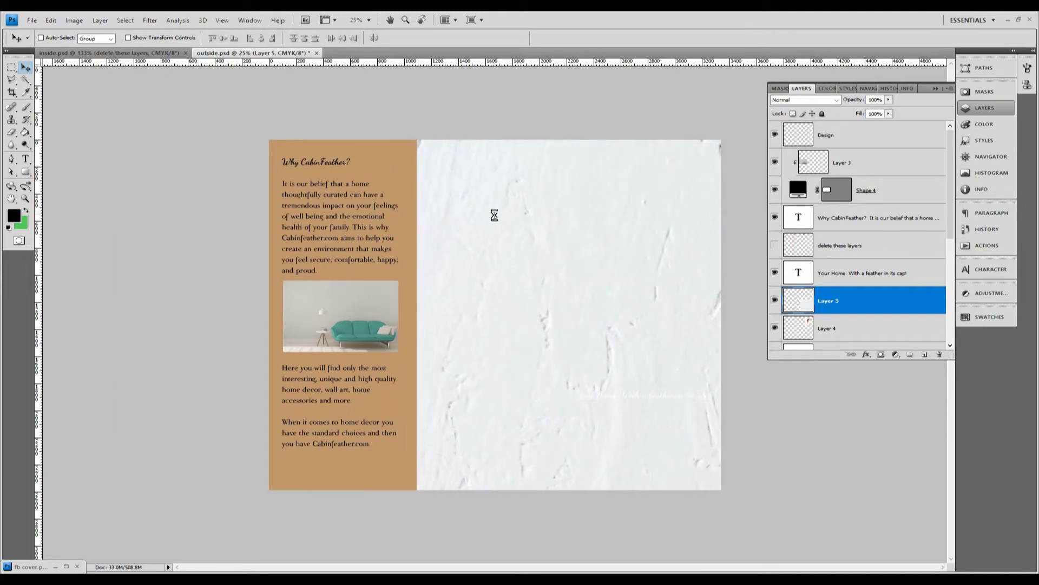
- Place the plaster texture layer directly above Art Board and shift it right until its left edge meets the cover panel
scroll(883, 259, "down", 5)
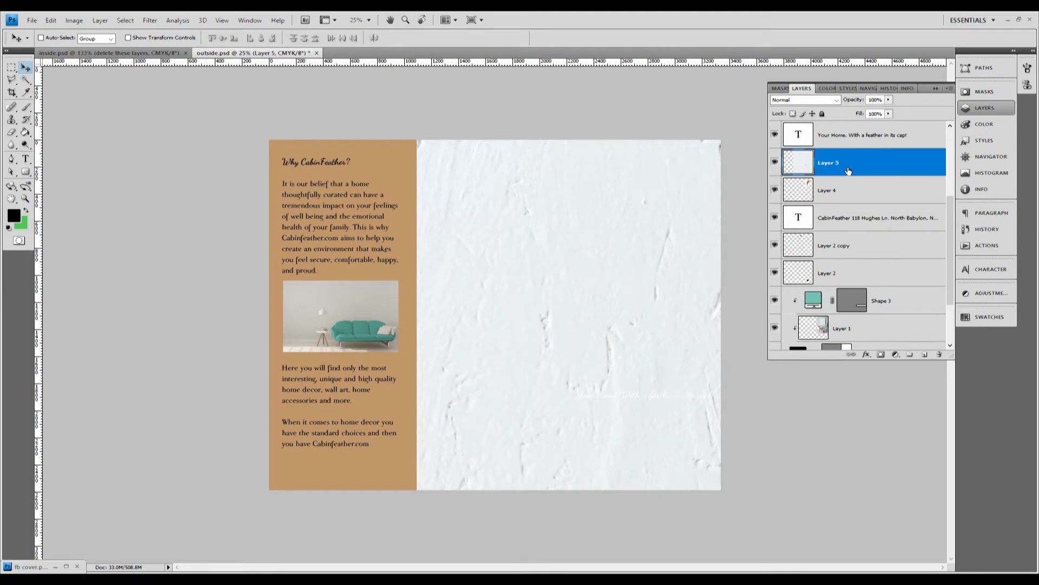
left_click_drag(847, 167, 880, 325)
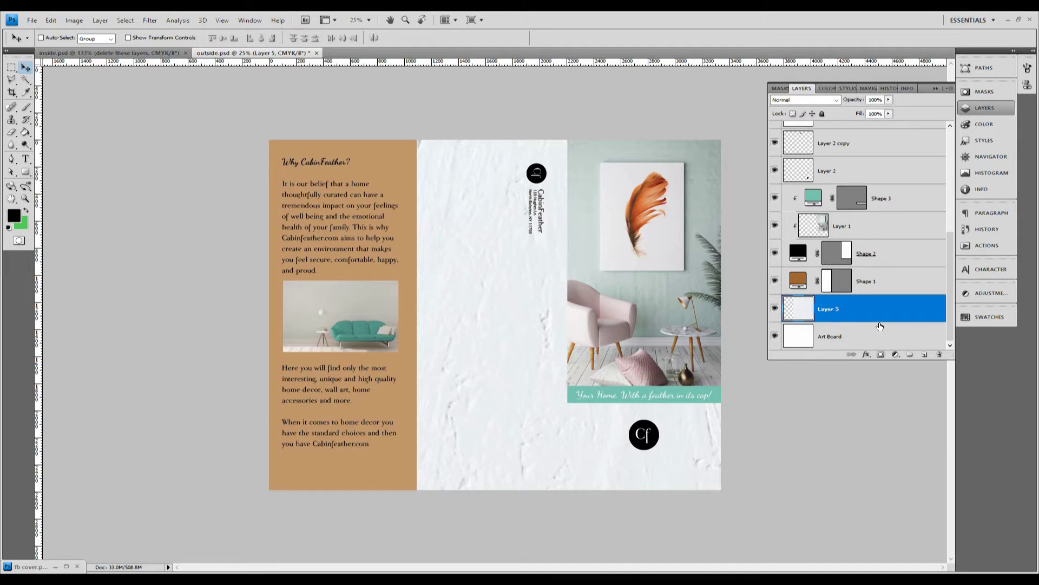
left_click_drag(456, 291, 587, 280)
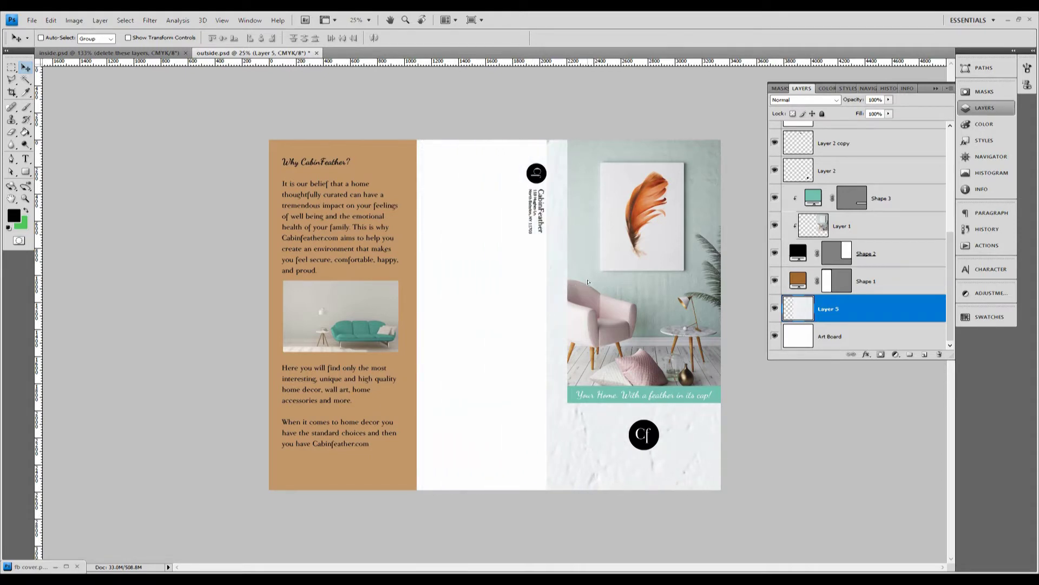
left_click(225, 23)
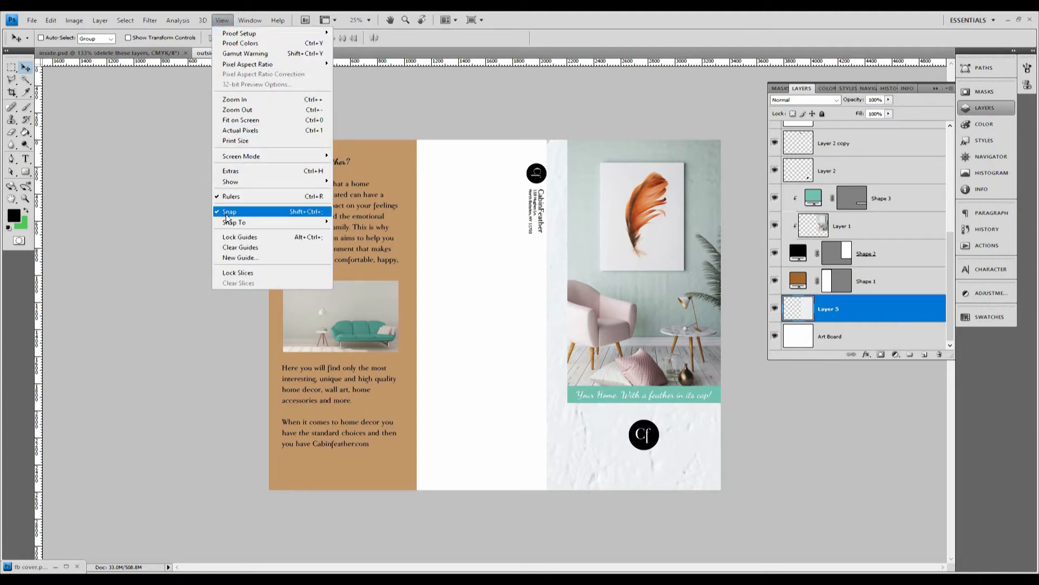
left_click(410, 50)
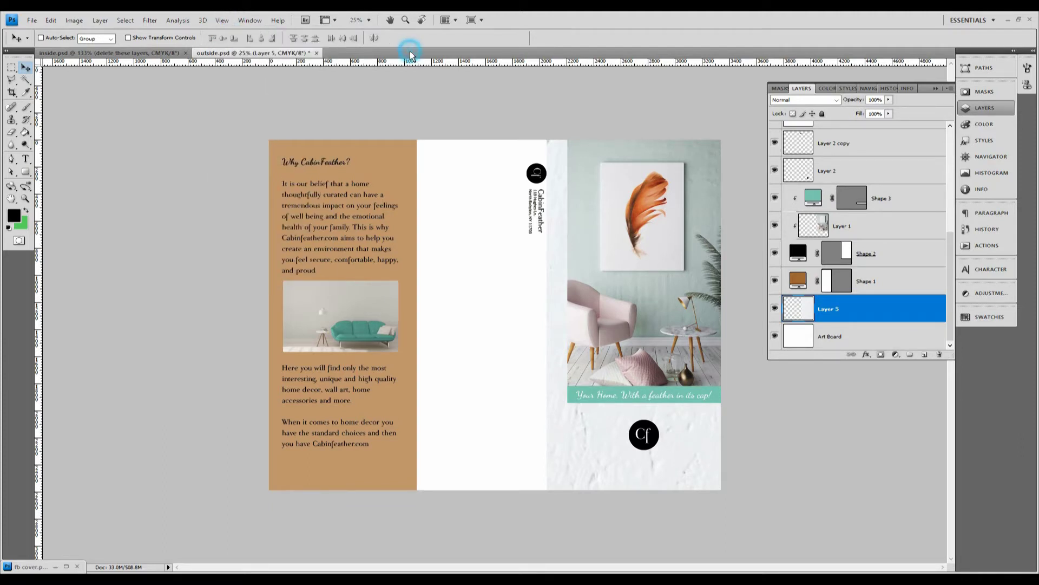
left_click_drag(573, 426, 593, 432)
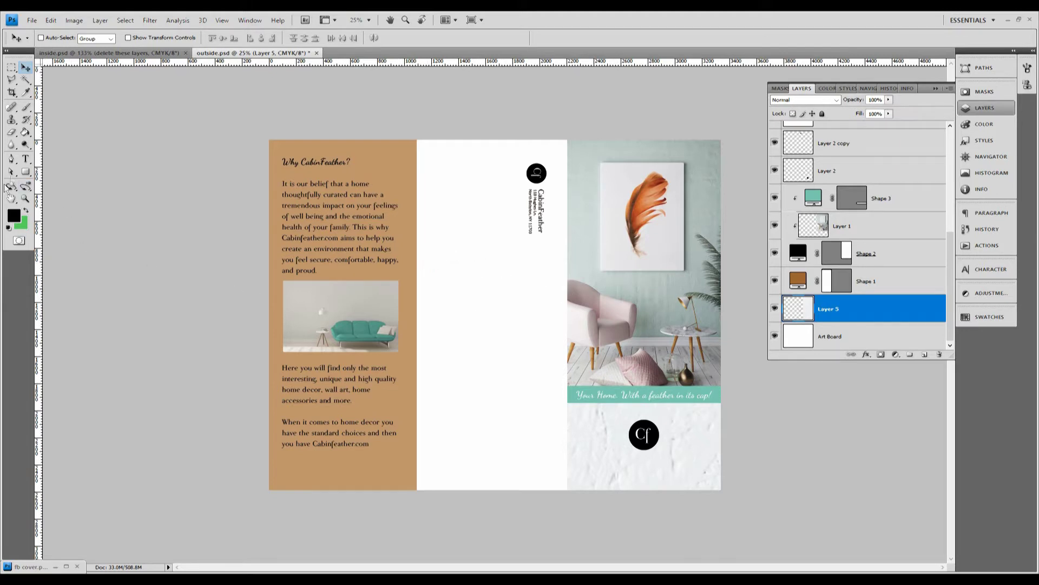
- Create a horizontal text box spanning the cover panel's width beneath the round logo and enter "CabinFeather"
left_click(27, 158)
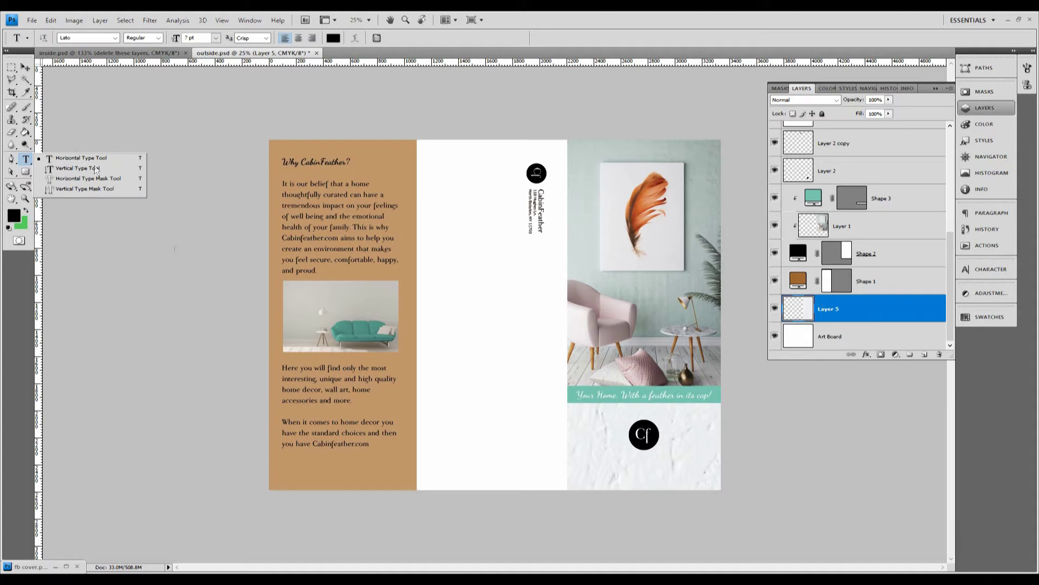
left_click(569, 449)
left_click_drag(568, 450, 722, 471)
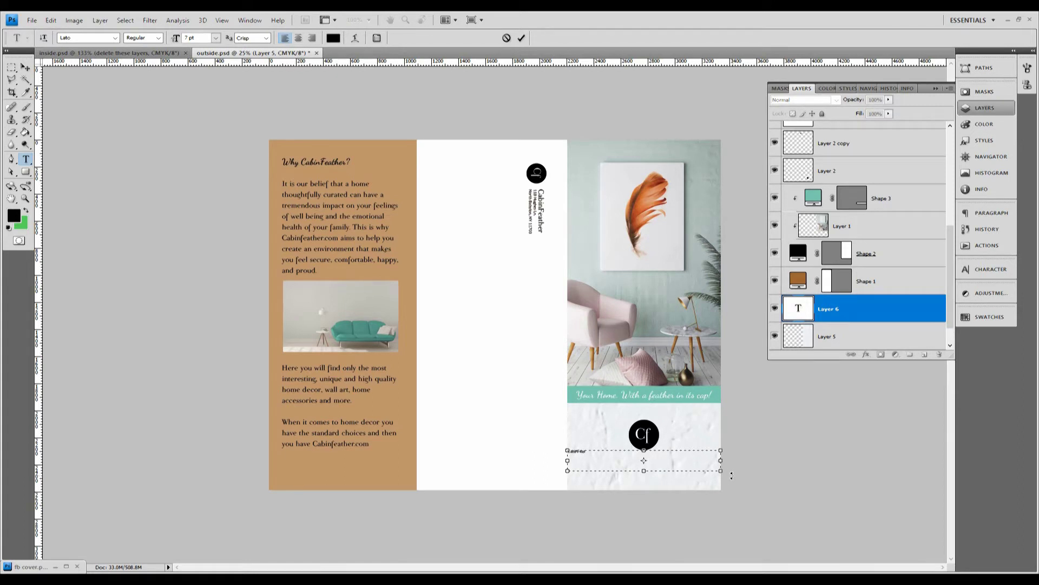
- Centre the CabinFeather text under the logo and set its font size to 25 pt
double_click(596, 452)
left_click(299, 38)
left_click(207, 38)
key("Up")
key("Up")
key("Up")
key("Up")
key("Up")
key("Up")
key("Up")
key("Up")
key("Up")
key("Up")
key("Up")
key("Up")
key("Up")
key("Up")
key("Up")
key("Up")
key("Up")
key("Up")
key("Up")
key("Up")
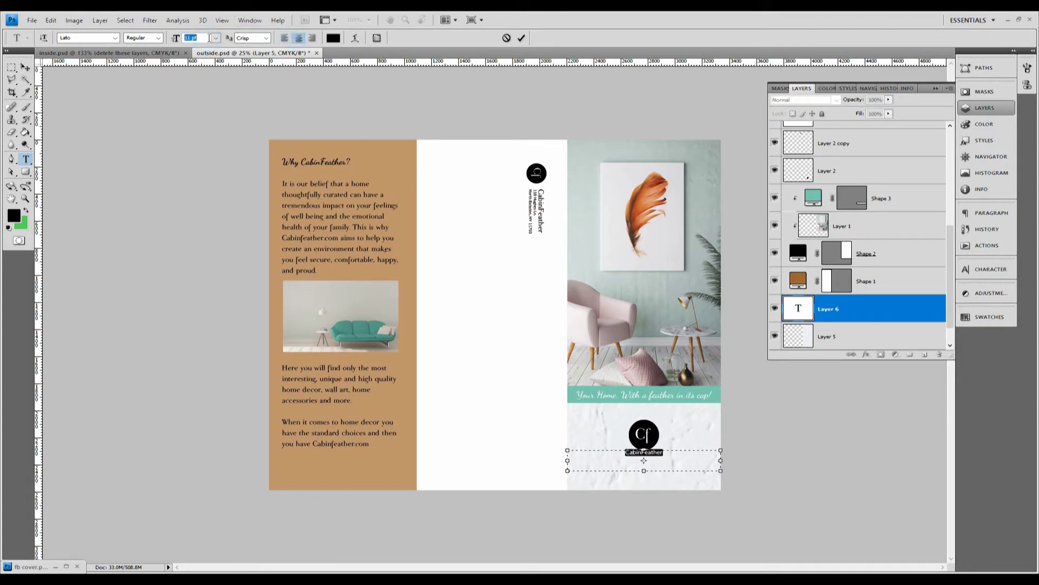
key("Up")
key("Up")
key("Up")
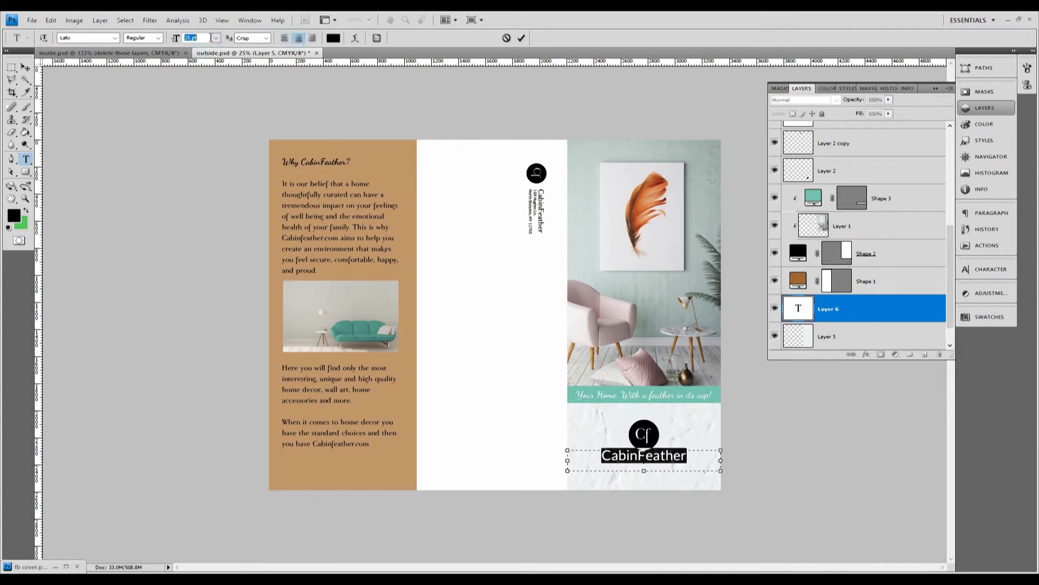
- Change the font of the CabinFeather text under the logo to Dancing Script
left_click(115, 38)
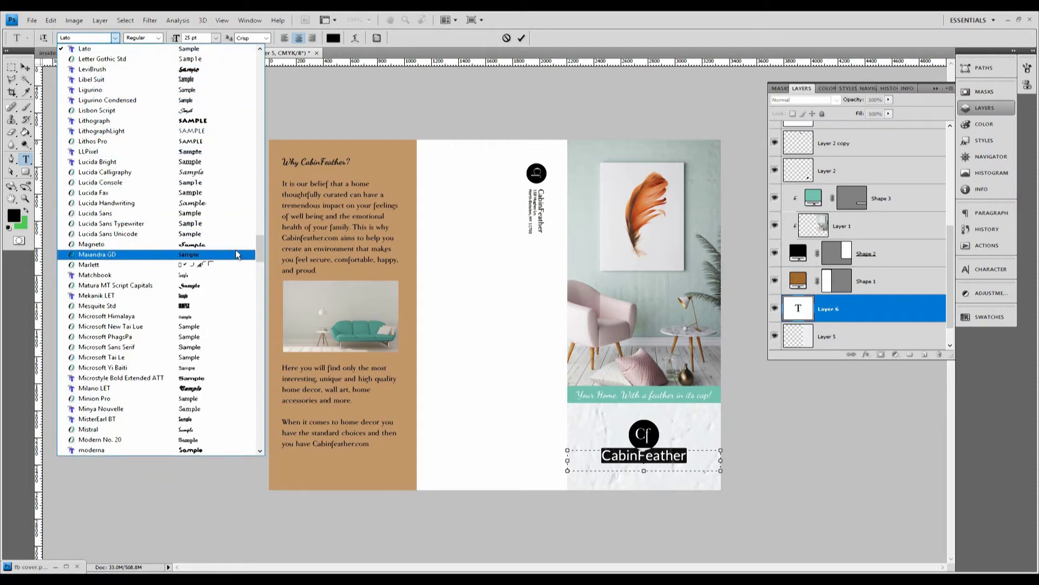
left_click_drag(260, 248, 269, 59)
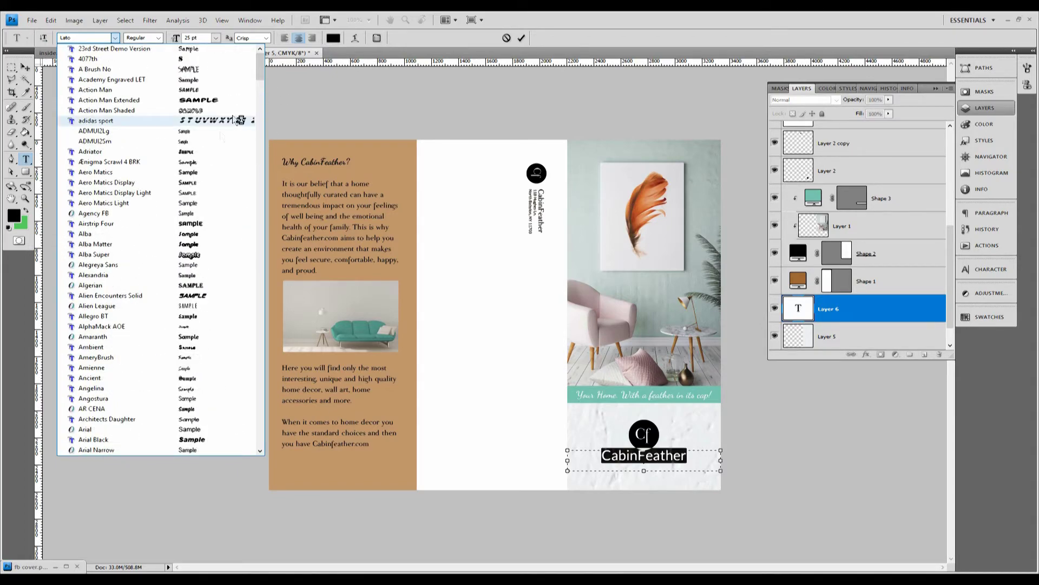
scroll(162, 212, "down", 5)
scroll(165, 226, "down", 9)
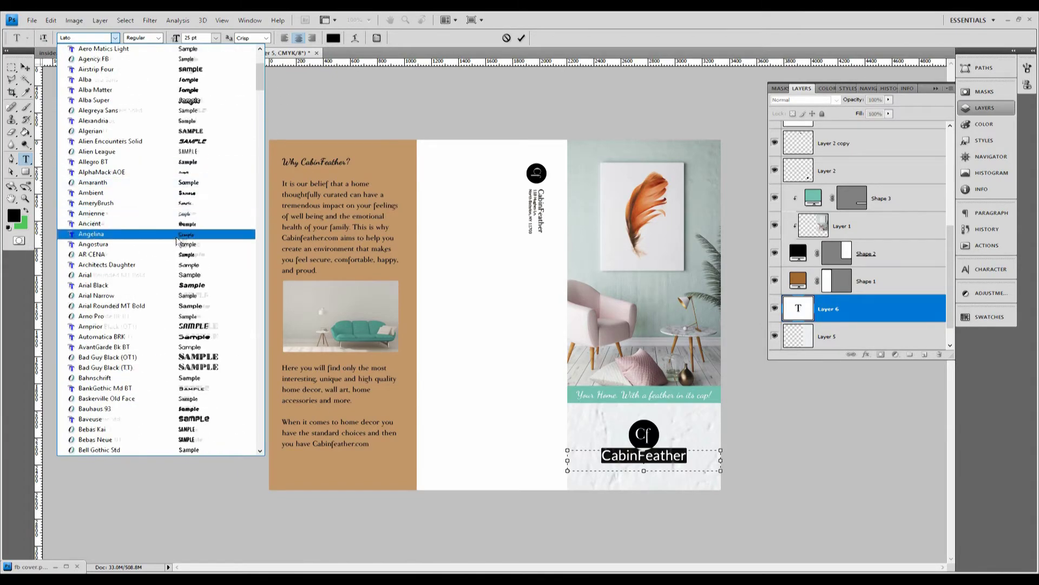
scroll(174, 262, "down", 6)
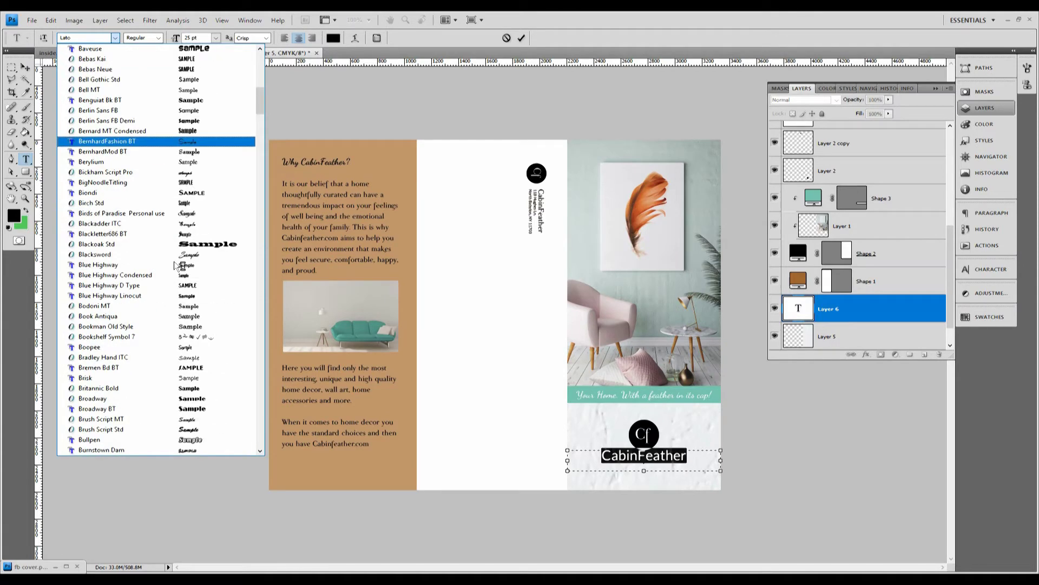
scroll(167, 265, "down", 5)
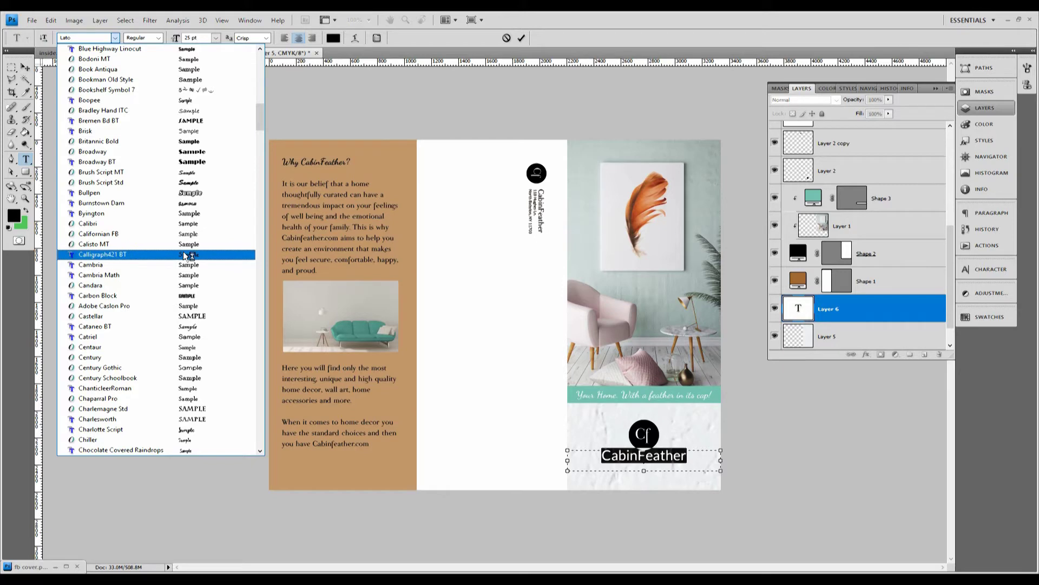
scroll(183, 251, "down", 2)
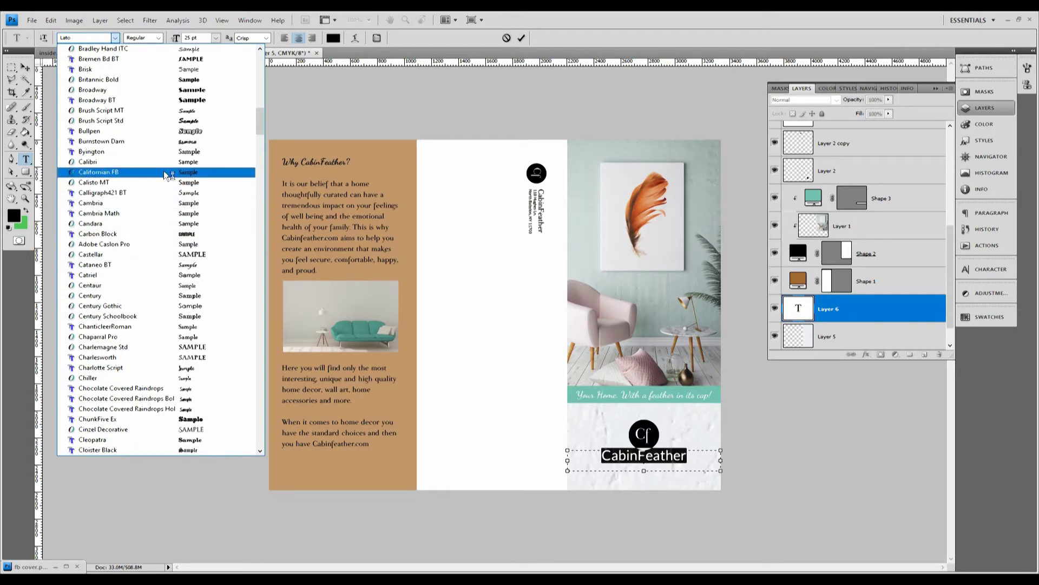
scroll(163, 169, "down", 4)
scroll(164, 180, "down", 9)
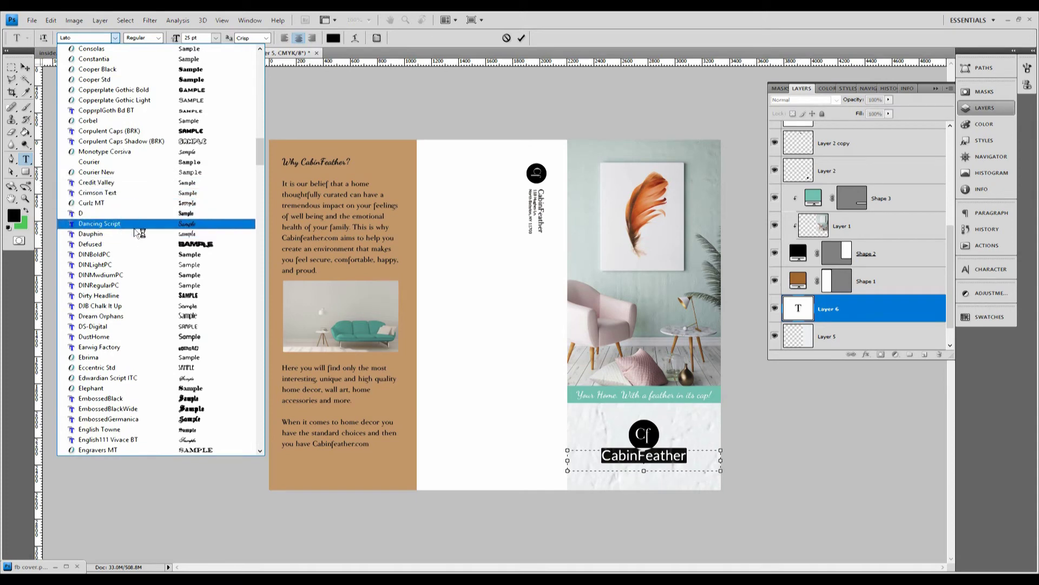
left_click(133, 224)
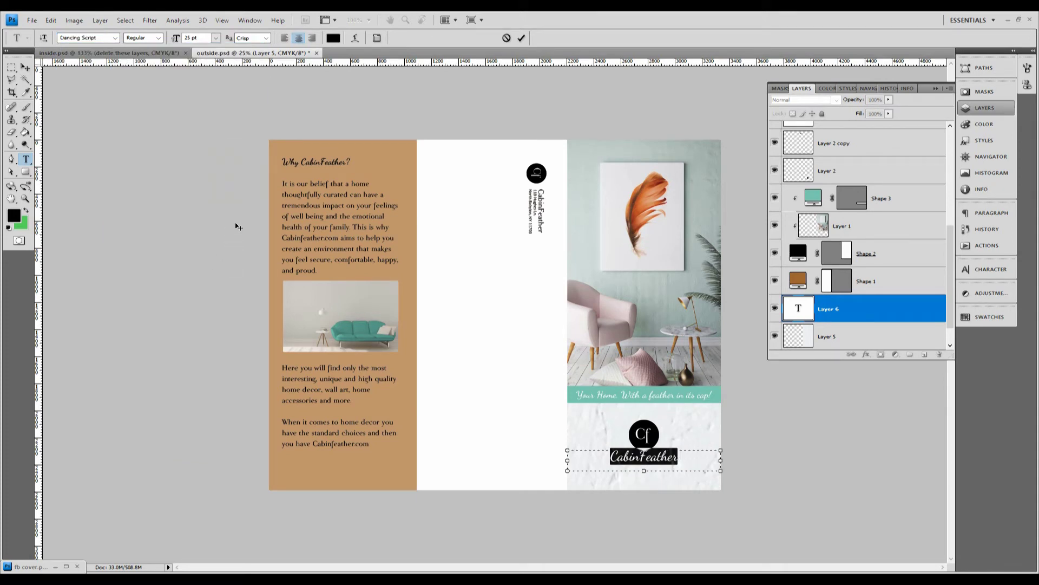
- Change the font of the CabinFeather text under the round logo to ParmaPetit
left_click(115, 38)
scroll(162, 271, "down", 16)
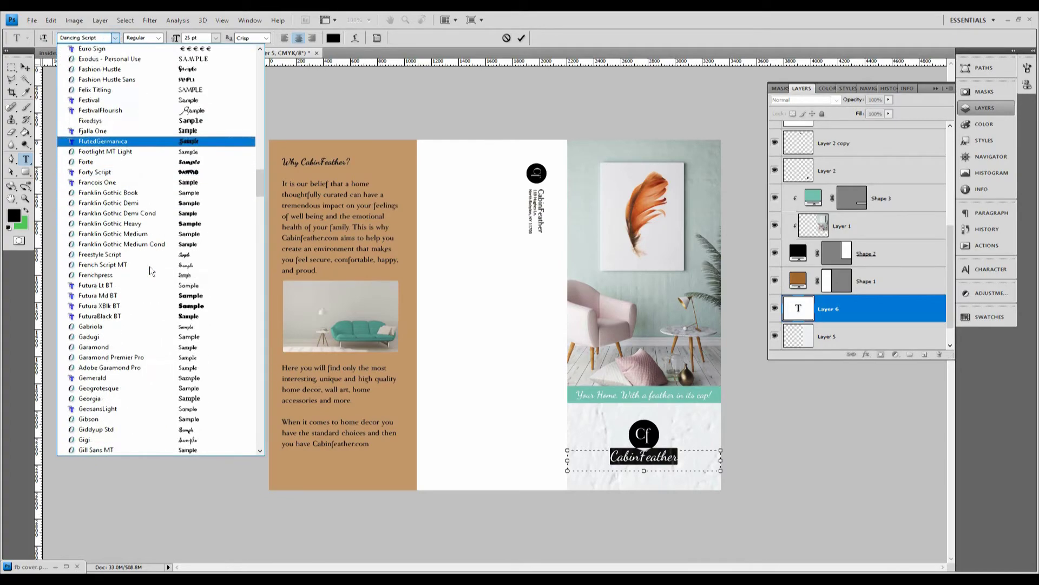
scroll(145, 255, "down", 11)
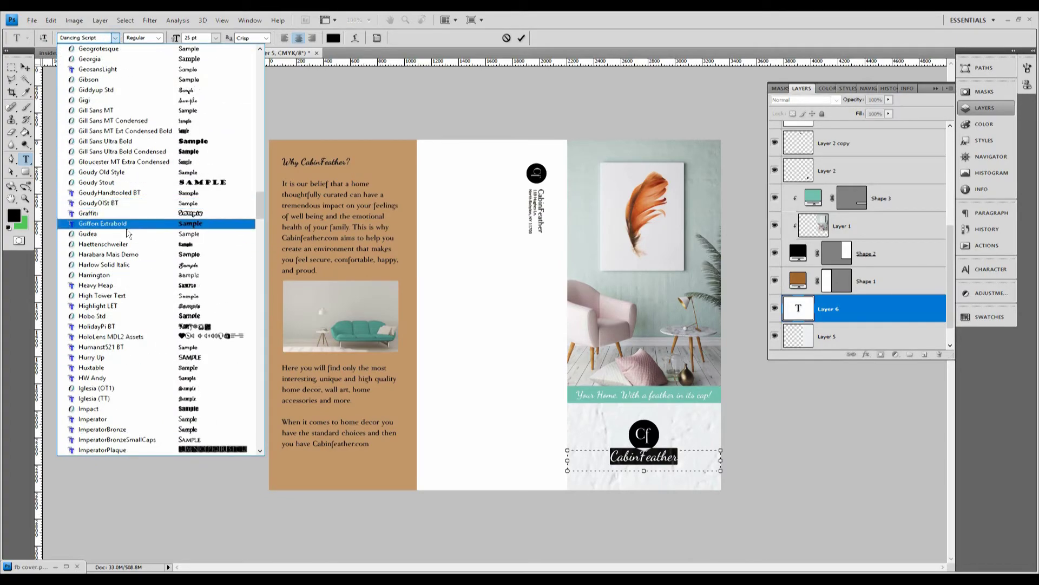
scroll(125, 229, "down", 7)
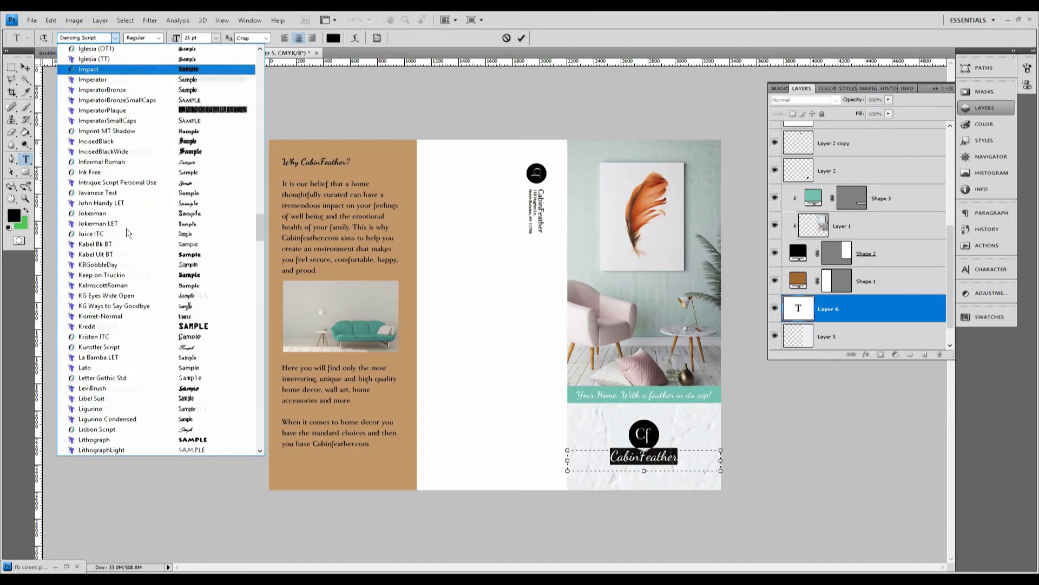
scroll(128, 232, "down", 12)
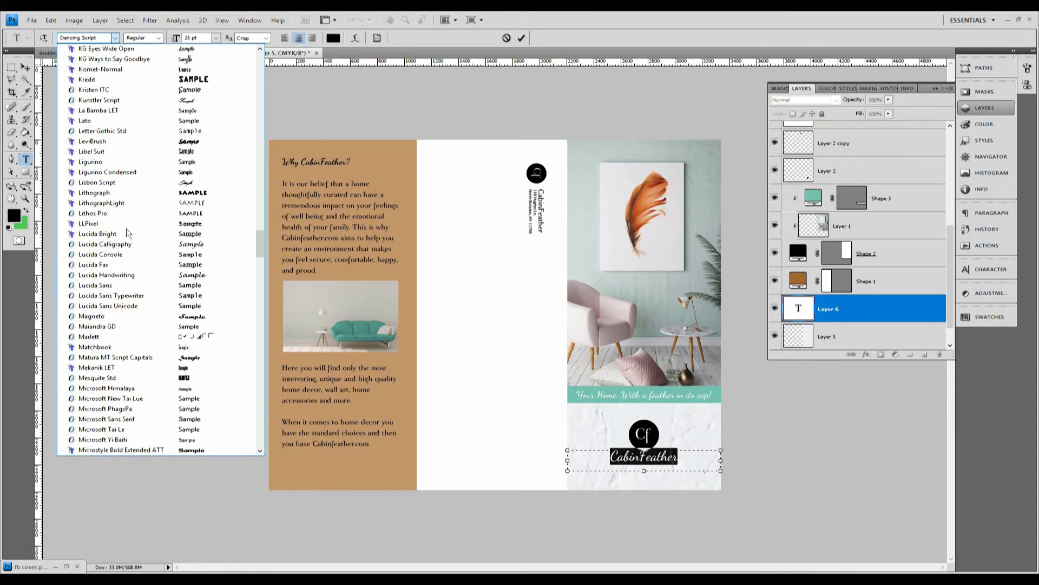
scroll(123, 248, "down", 11)
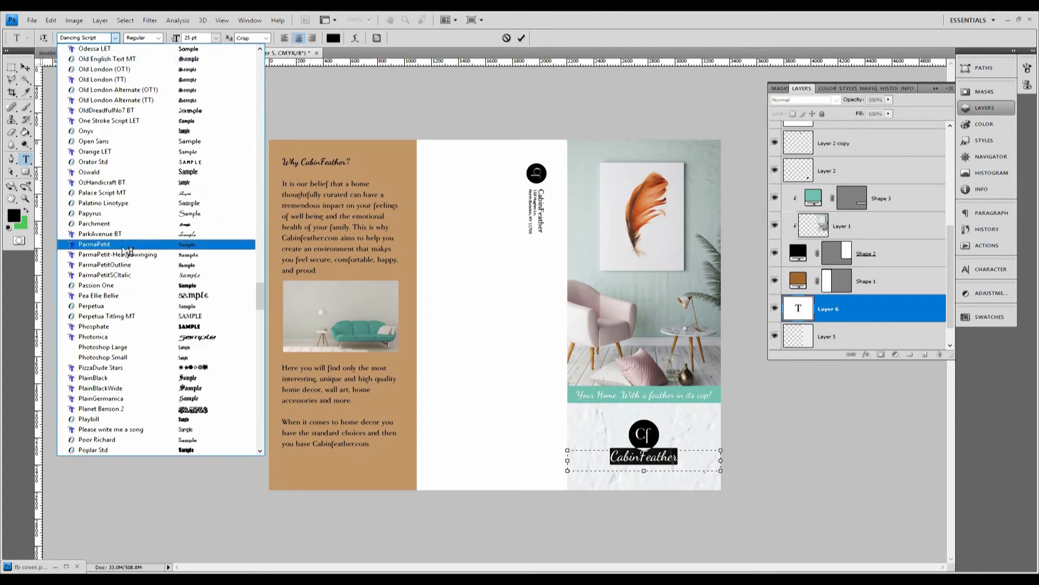
left_click(121, 245)
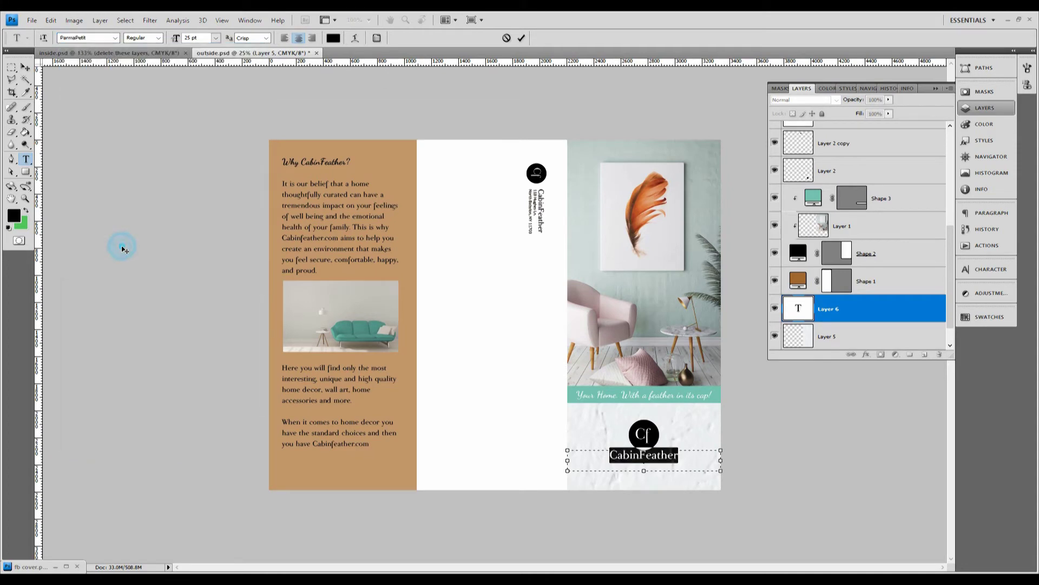
- Increase the CabinFeather text's font size to 36 pt and commit the text edit
key("Up")
key("Up")
key("Up")
key("Up")
key("Up")
key("Up")
key("Up")
key("Up")
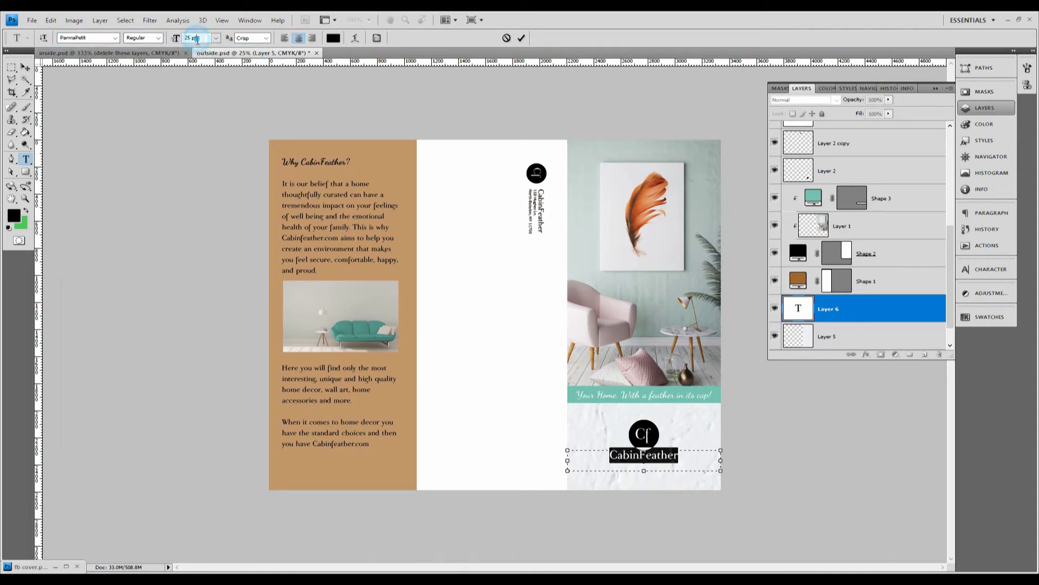
key("Up")
key("Up")
key("Up")
key("Up")
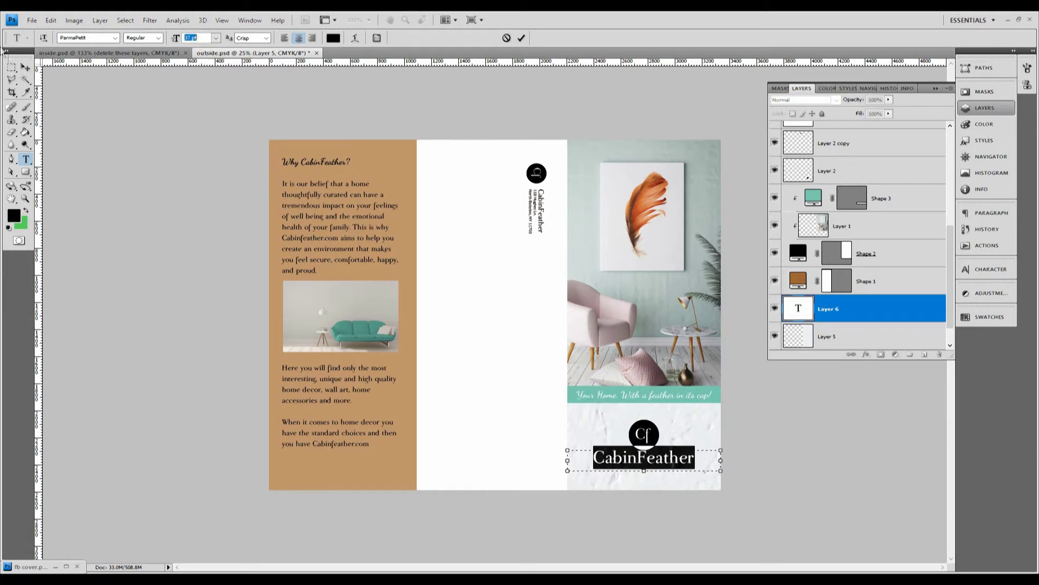
key("Down")
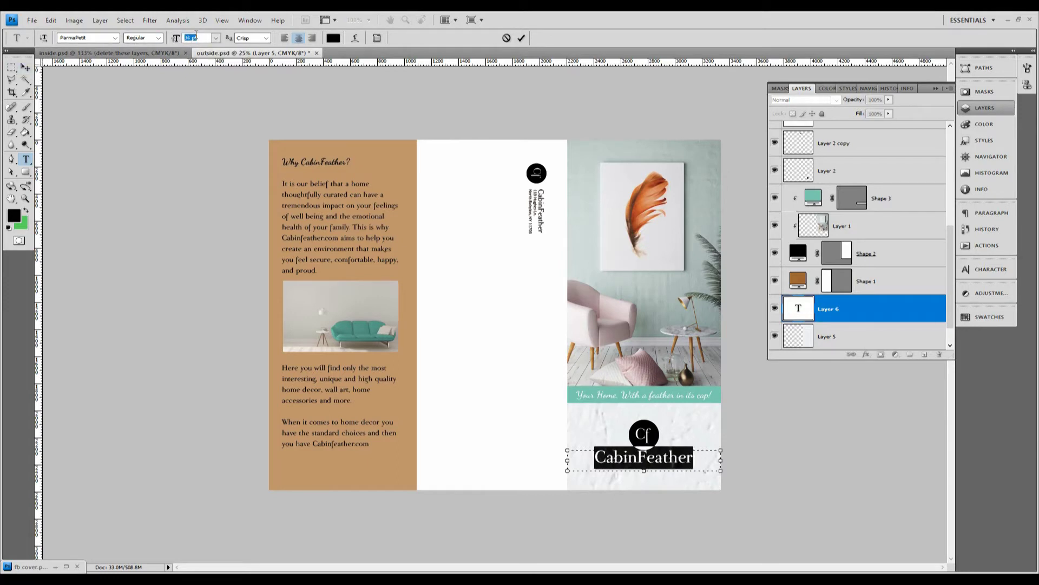
left_click(25, 66)
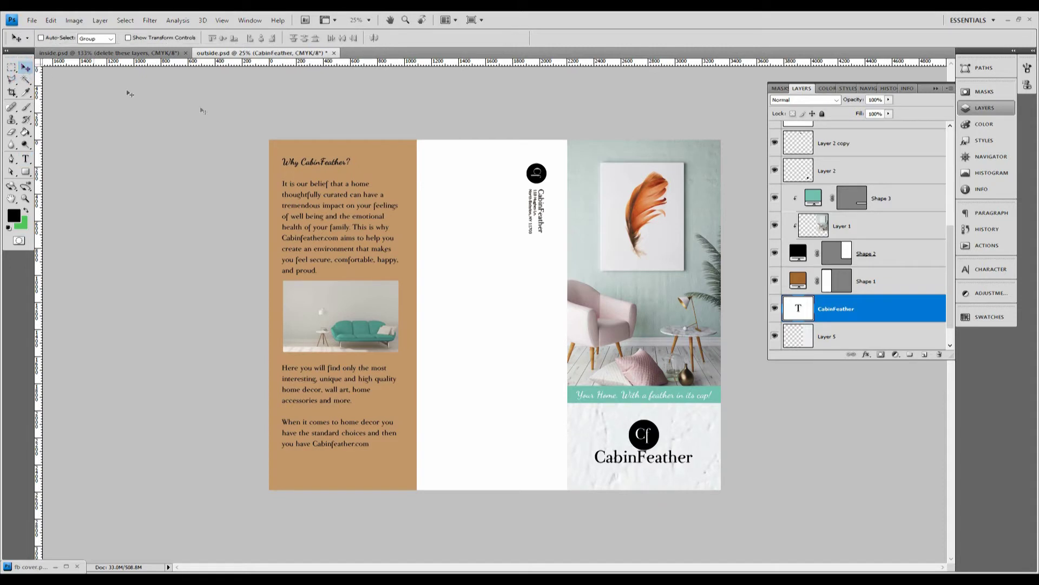
- Nudge the round logo on Layer 2 upward to clear the CabinFeather name on the cover panel
scroll(844, 222, "up", 1)
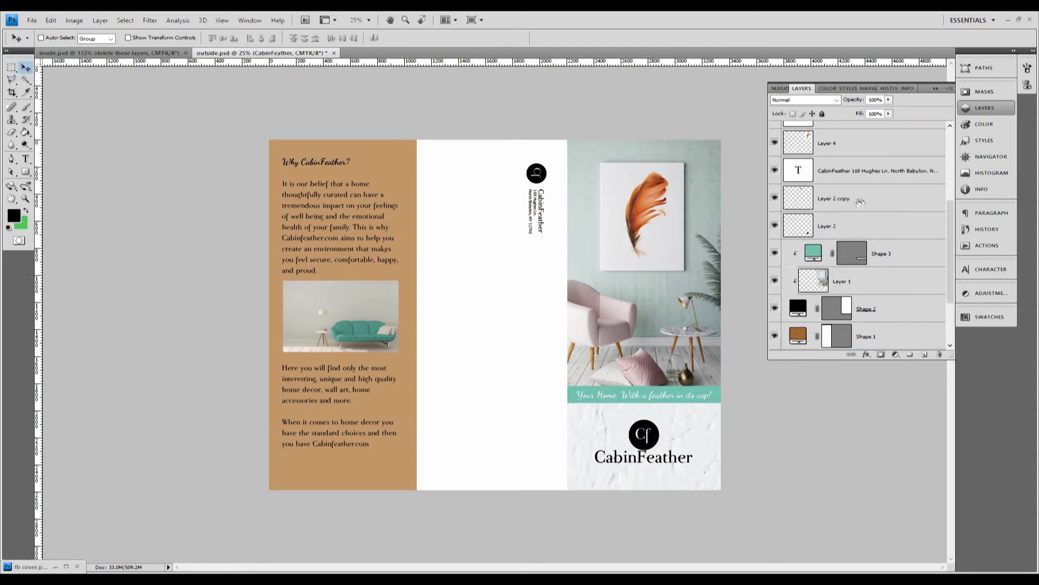
left_click(775, 227)
left_click(775, 226)
left_click(863, 233)
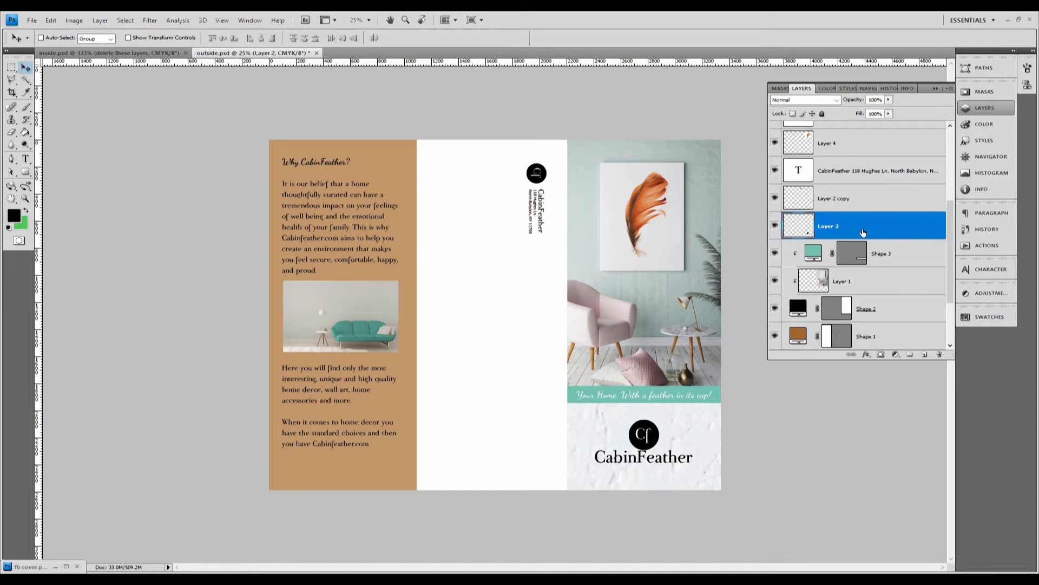
key("Up")
key("Up")
key("Up")
key("Up")
key("Up")
key("Up")
key("Up")
key("Up")
- Create a shallow text box spanning the cover panel's width beneath the CabinFeather name
left_click(25, 159)
left_click(72, 162)
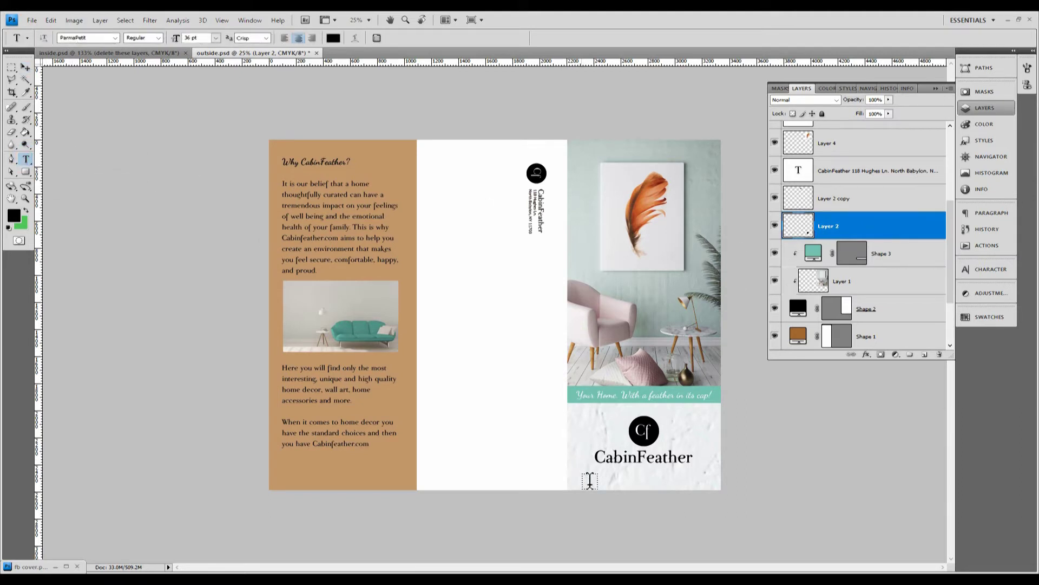
left_click(568, 472)
left_click_drag(602, 477, 725, 484)
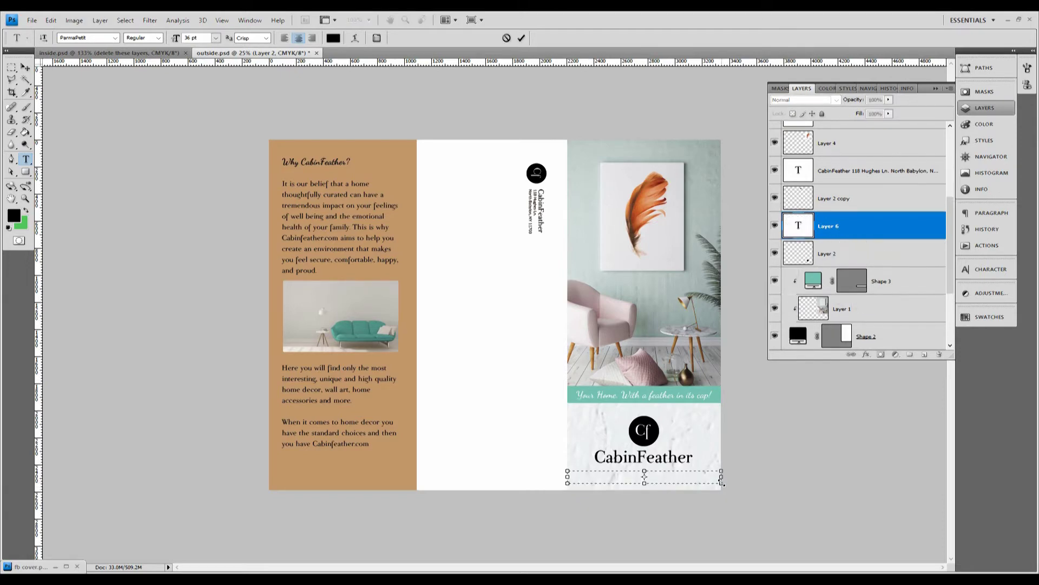
- Set the new text box's font to Lato at 12 pt
left_click(115, 38)
left_click_drag(263, 303, 249, 112)
scroll(157, 325, "down", 20)
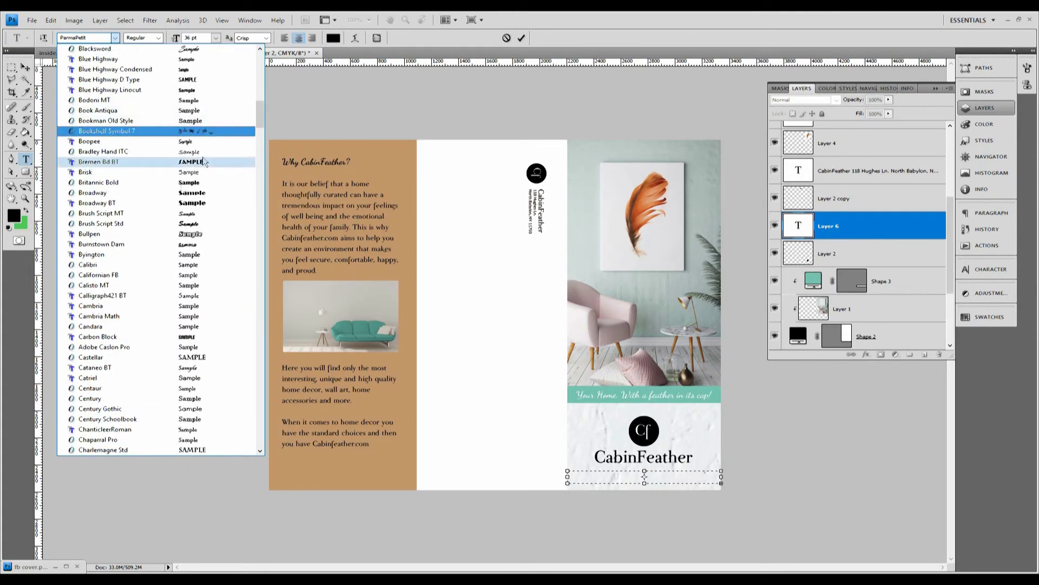
scroll(152, 328, "down", 20)
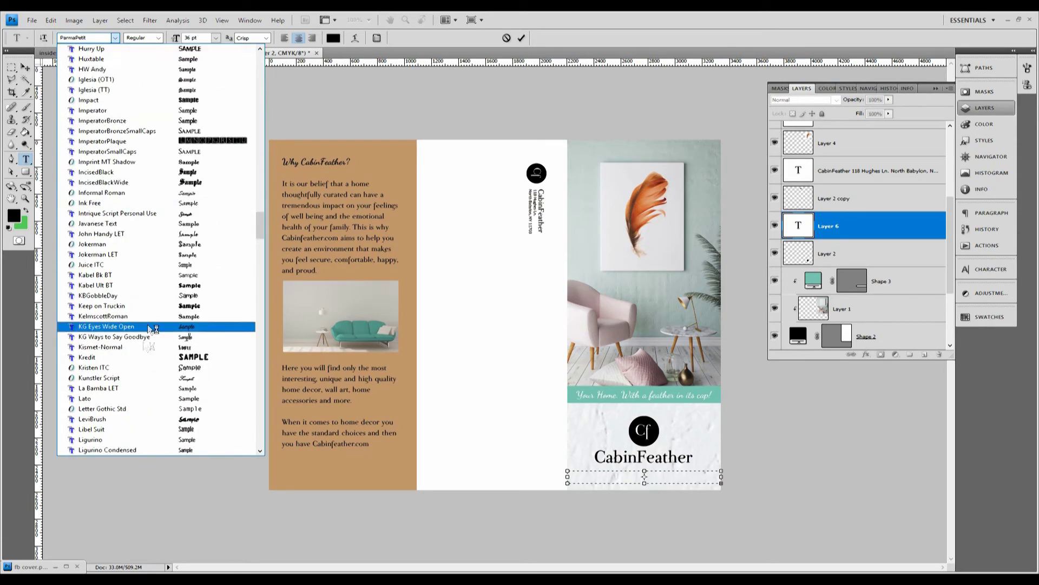
left_click(150, 398)
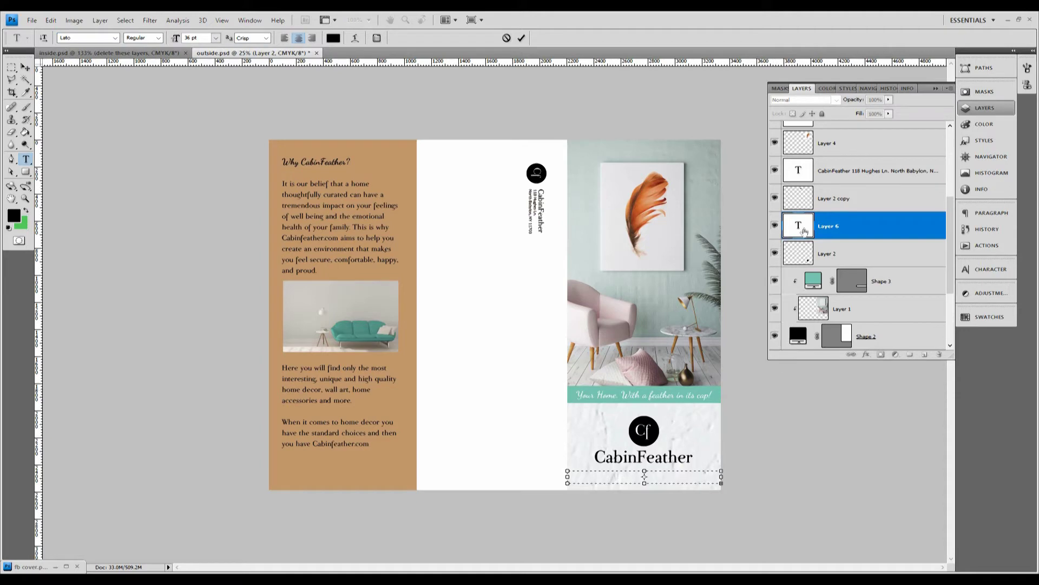
left_click(217, 39)
left_click(222, 123)
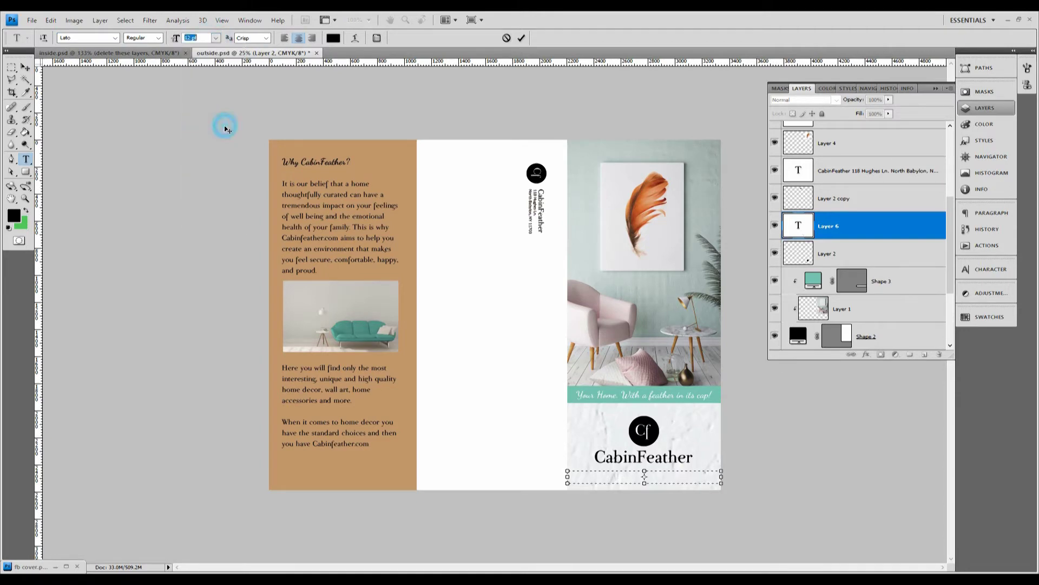
left_click(682, 481)
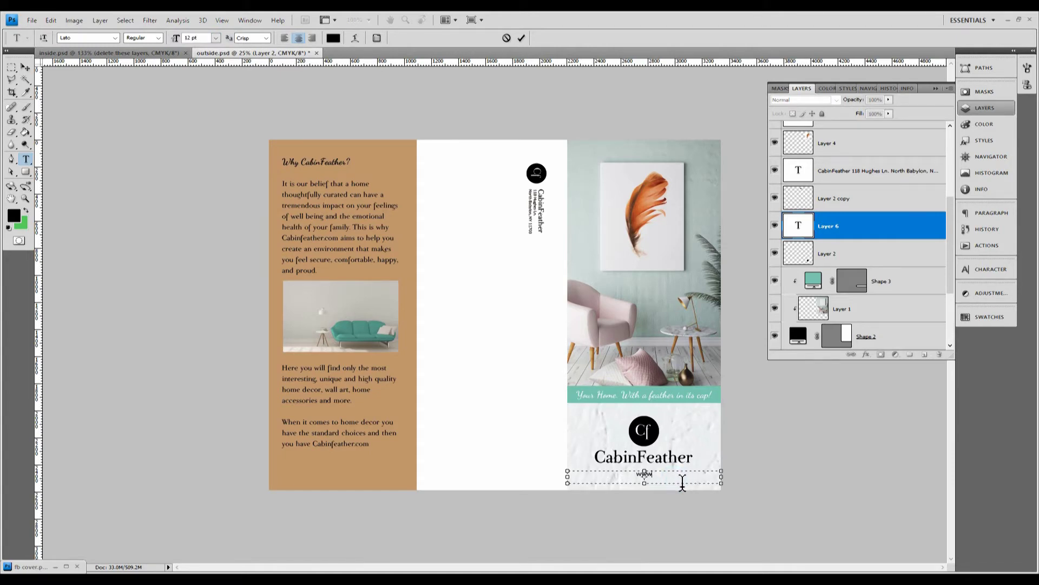
type("www.cabinfeather.com")
left_click(800, 228)
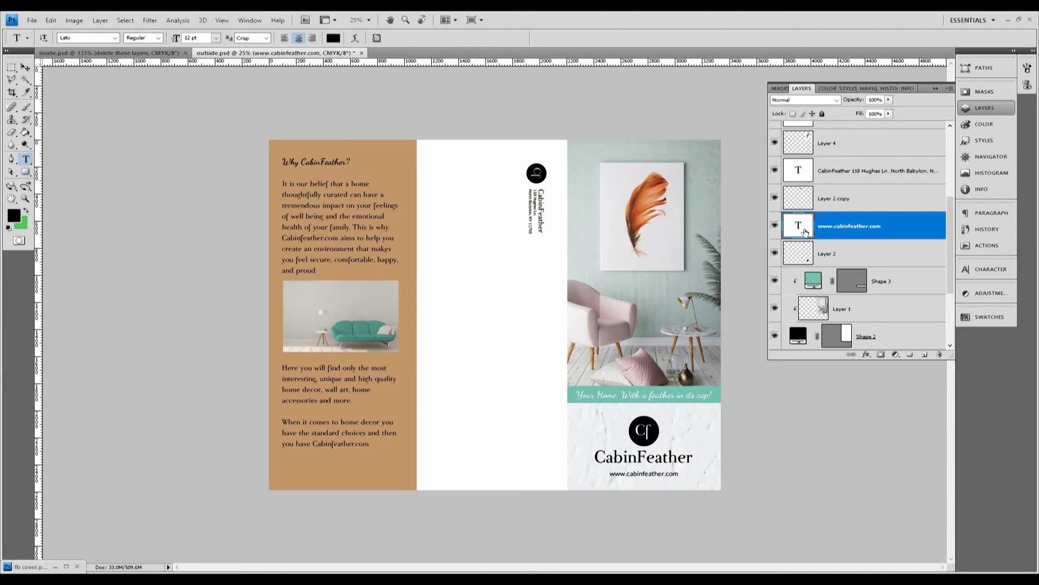
- Recolour the website address text to a dark teal green based on the tagline band's hue
double_click(799, 226)
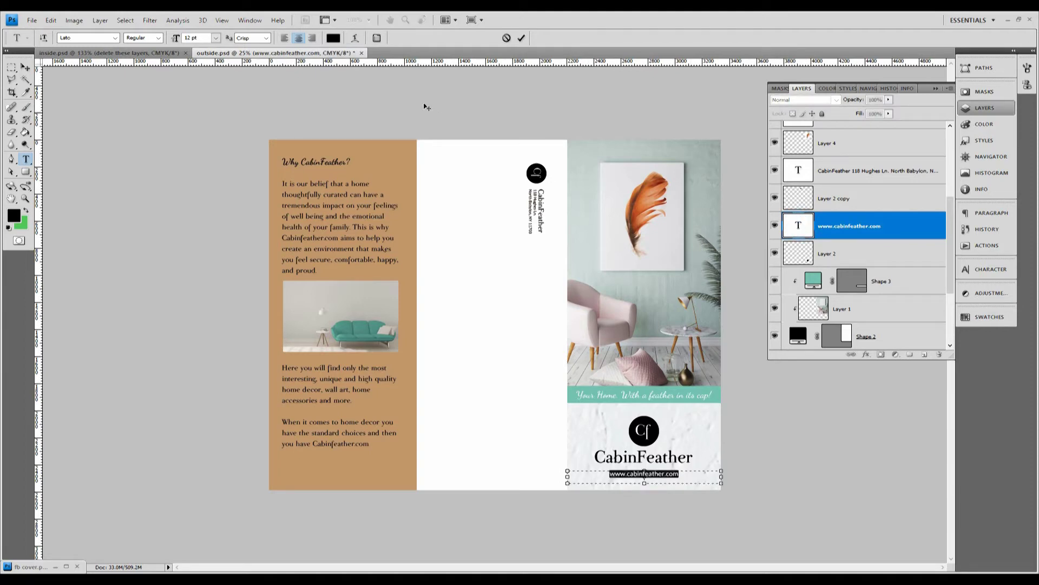
left_click(333, 38)
left_click(577, 393)
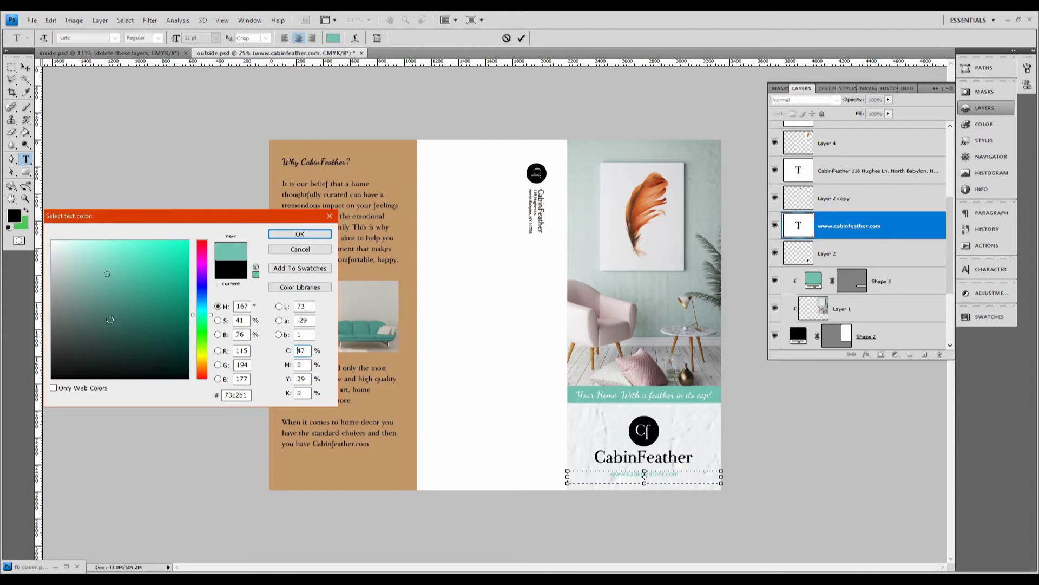
left_click(111, 319)
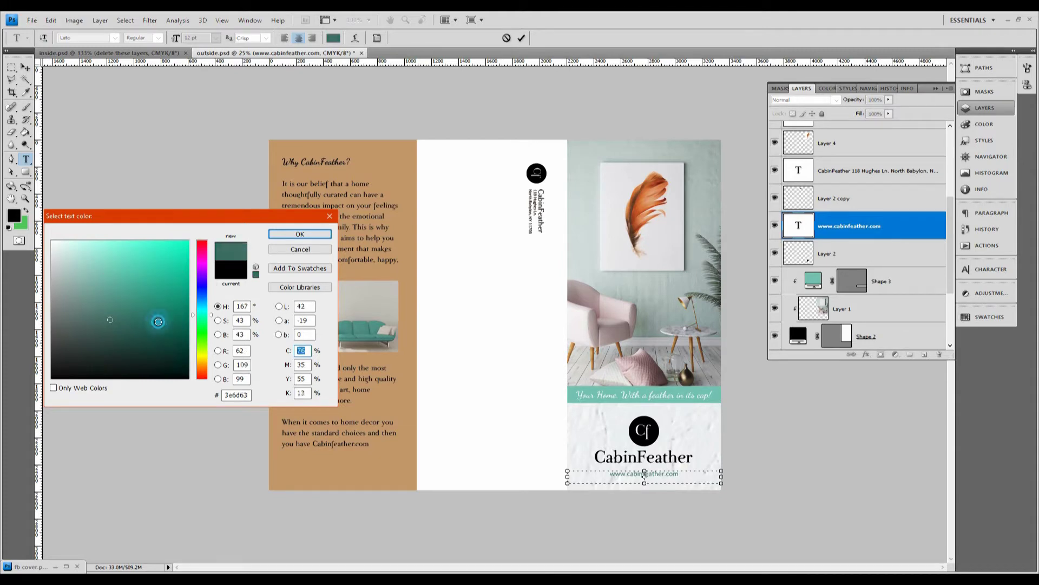
left_click(158, 322)
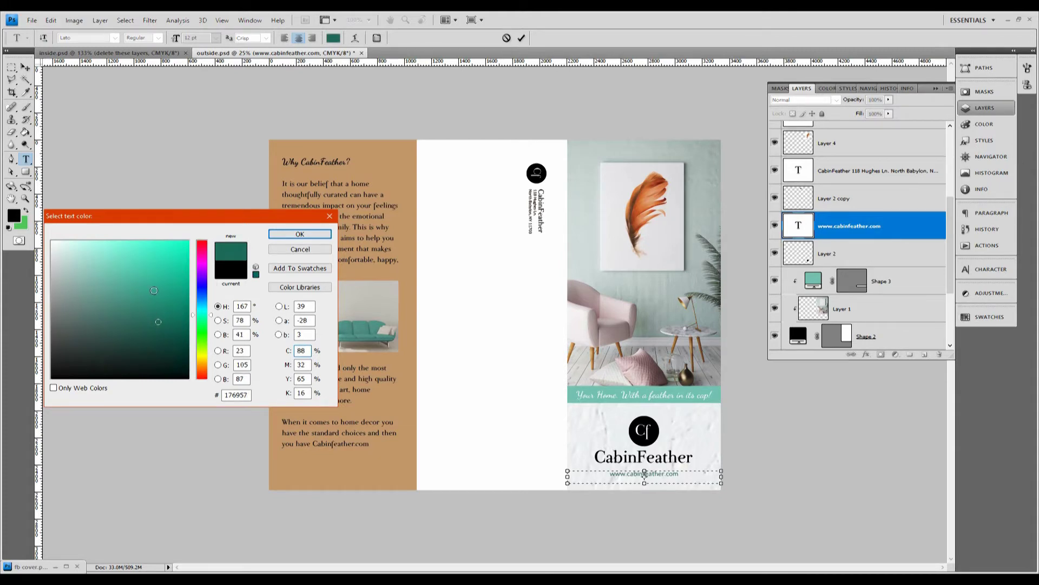
left_click(169, 302)
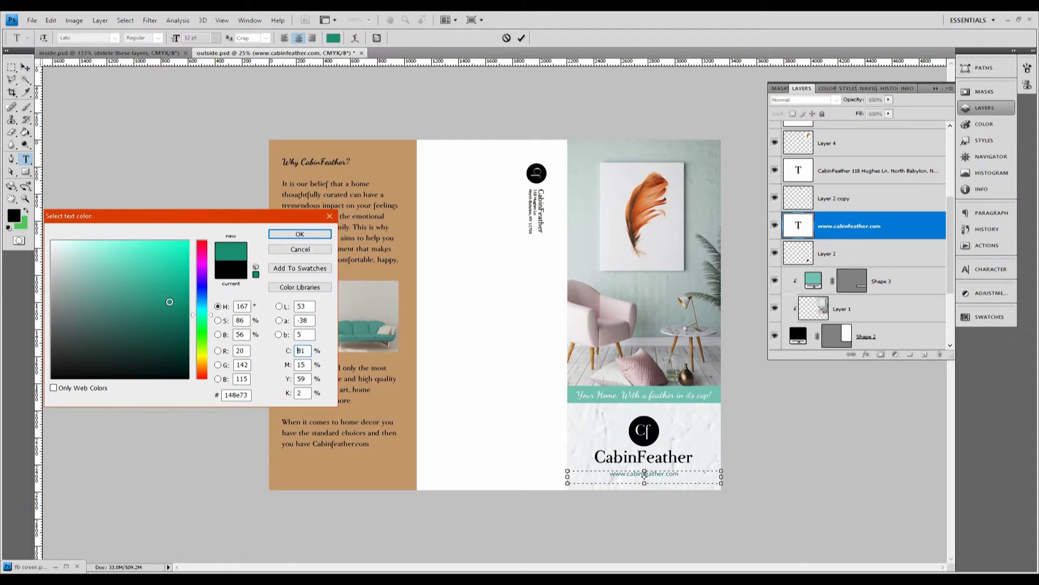
left_click(174, 319)
left_click(300, 233)
left_click(869, 227)
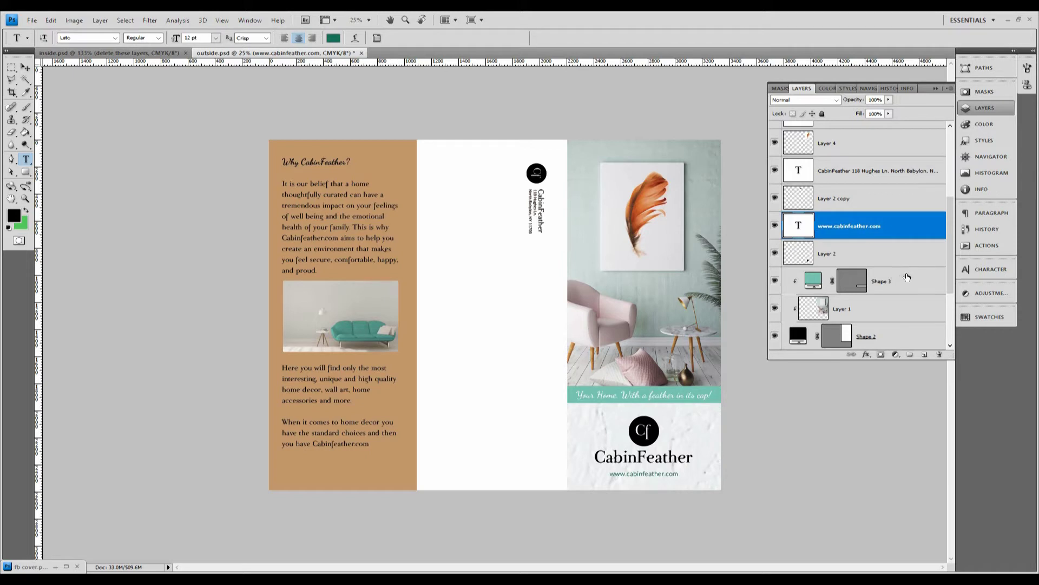
- Copy the abstract painting layer from its own document into outside.psd, over the tan panel
scroll(907, 277, "down", 1)
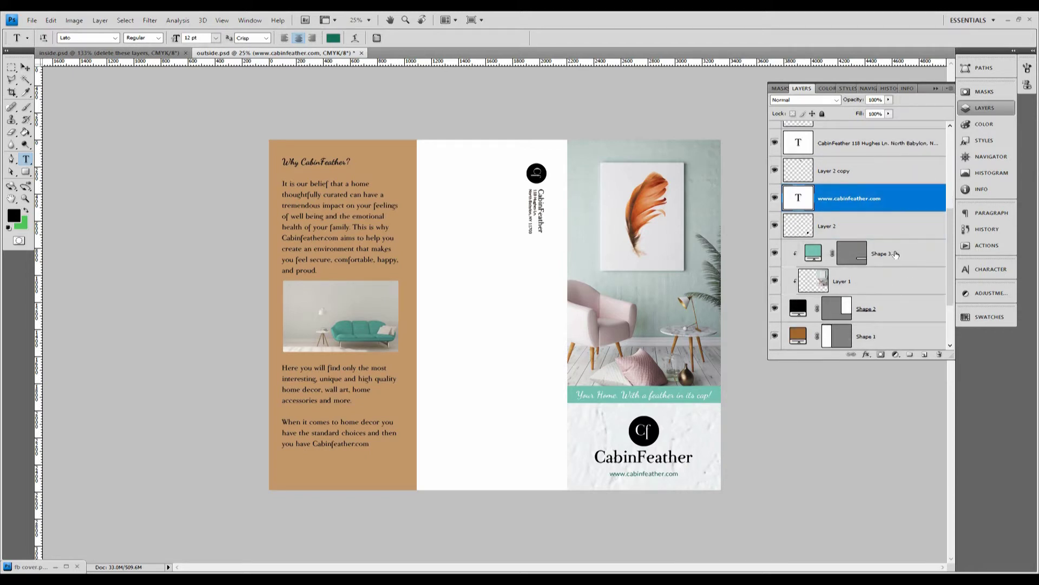
left_click(895, 254)
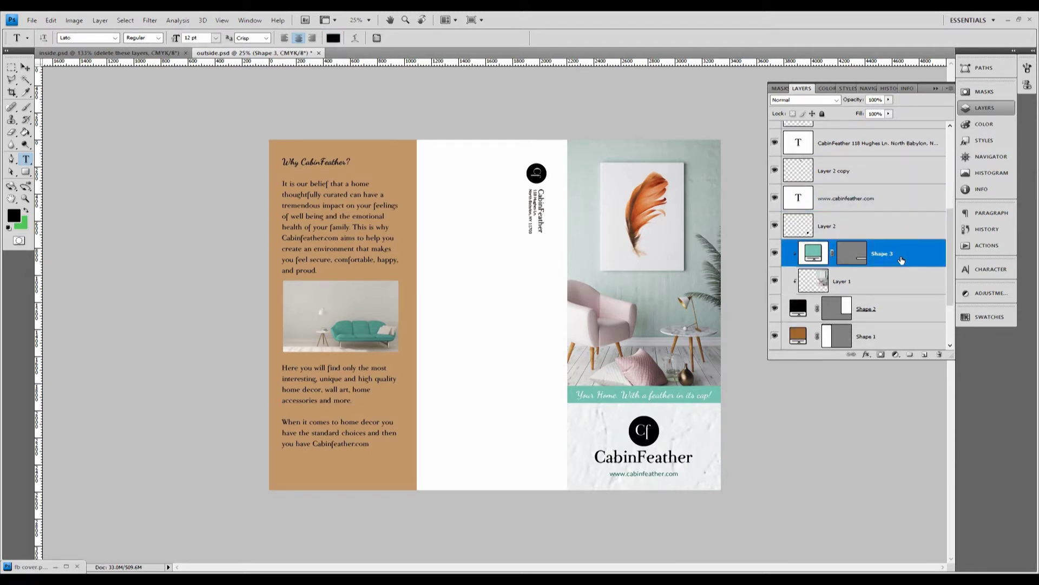
scroll(901, 260, "down", 2)
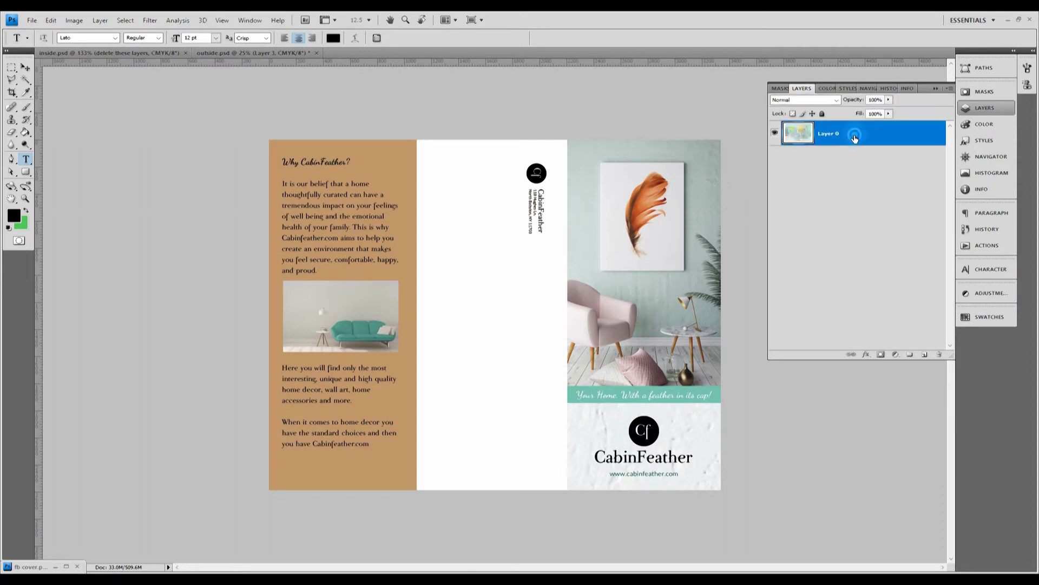
left_click_drag(854, 138, 339, 297)
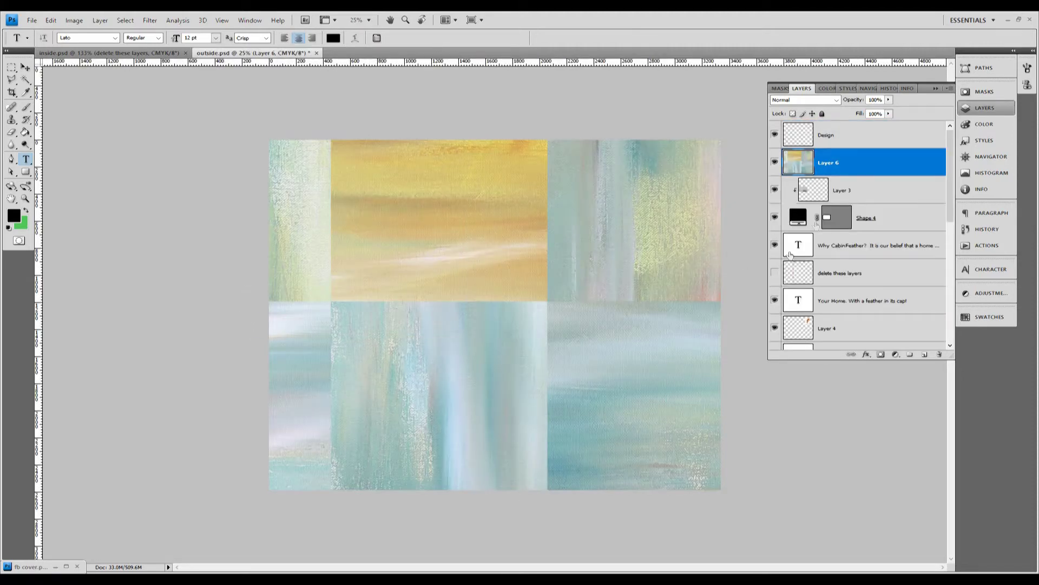
- Scale the pasted abstract painting proportionally to 3% and place it on the wall above the teal sofa
left_click(50, 20)
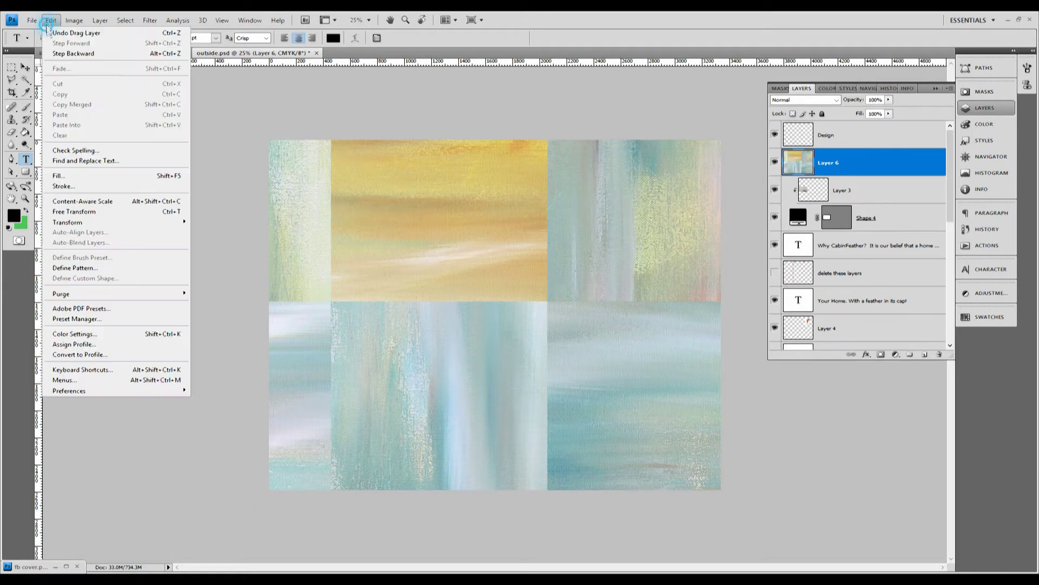
left_click(120, 214)
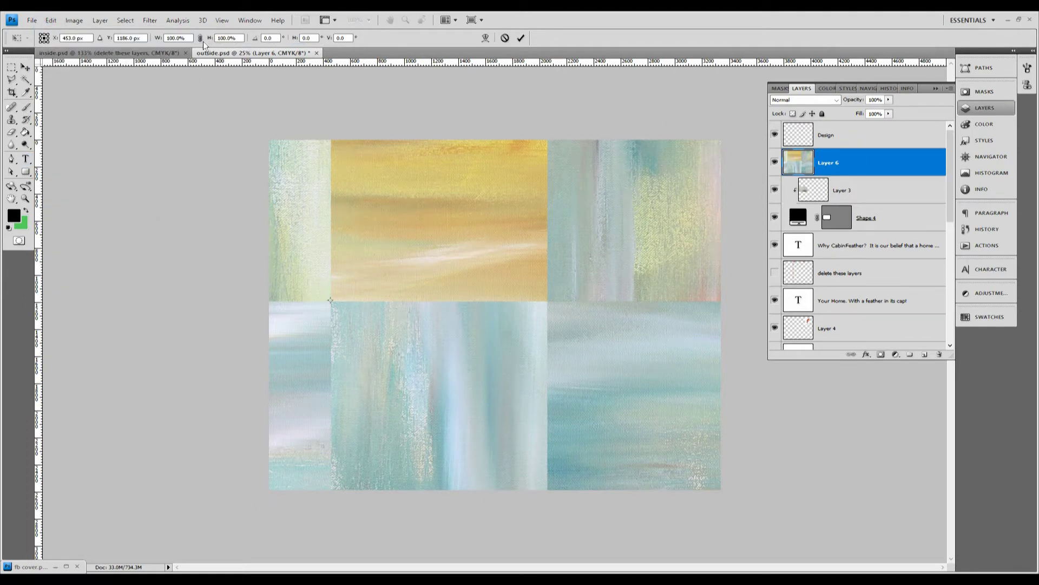
double_click(226, 36)
type("10%")
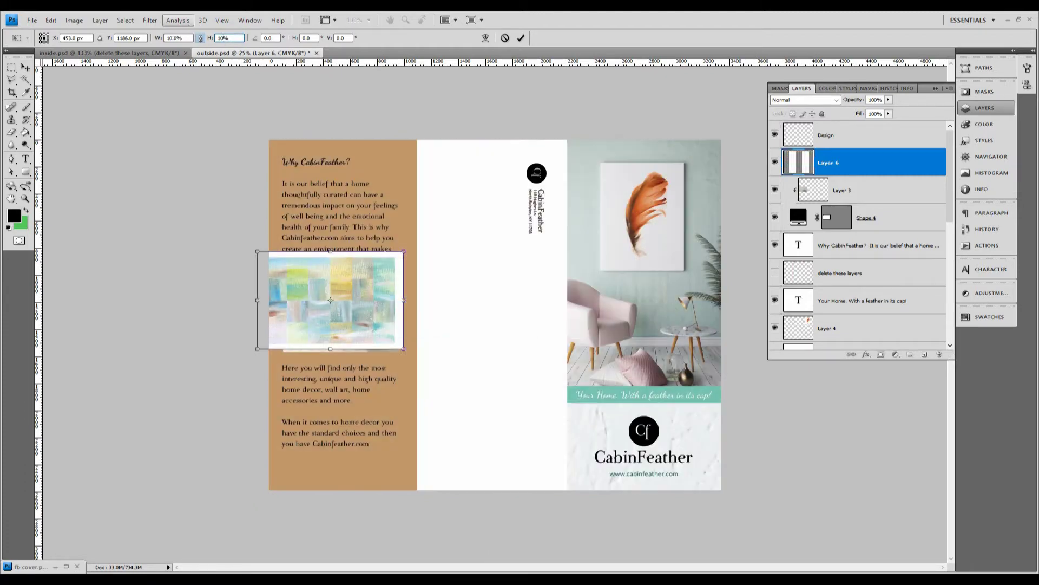
double_click(222, 38)
type("6")
key("Return")
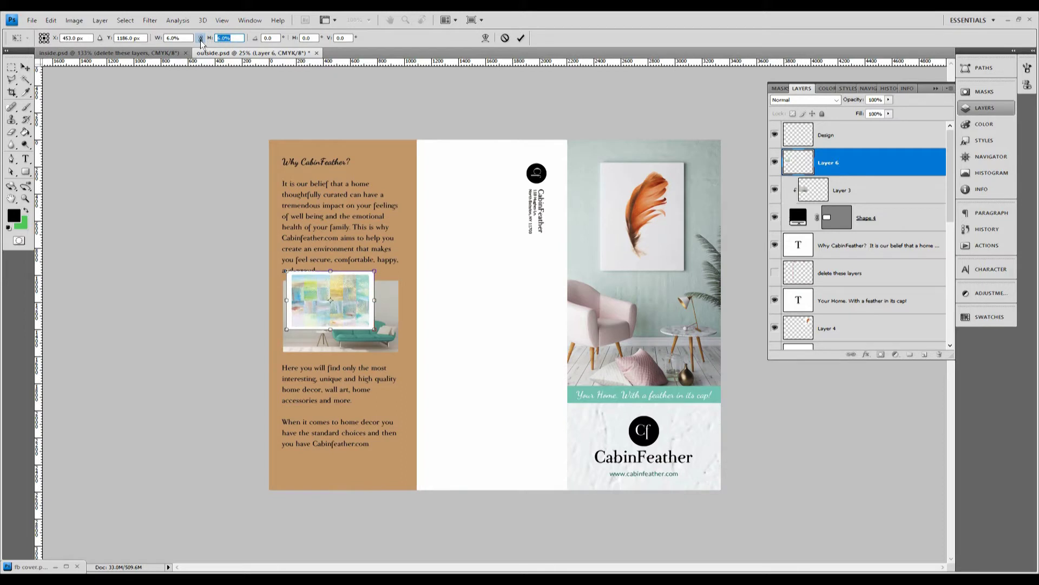
type("1")
key("Return")
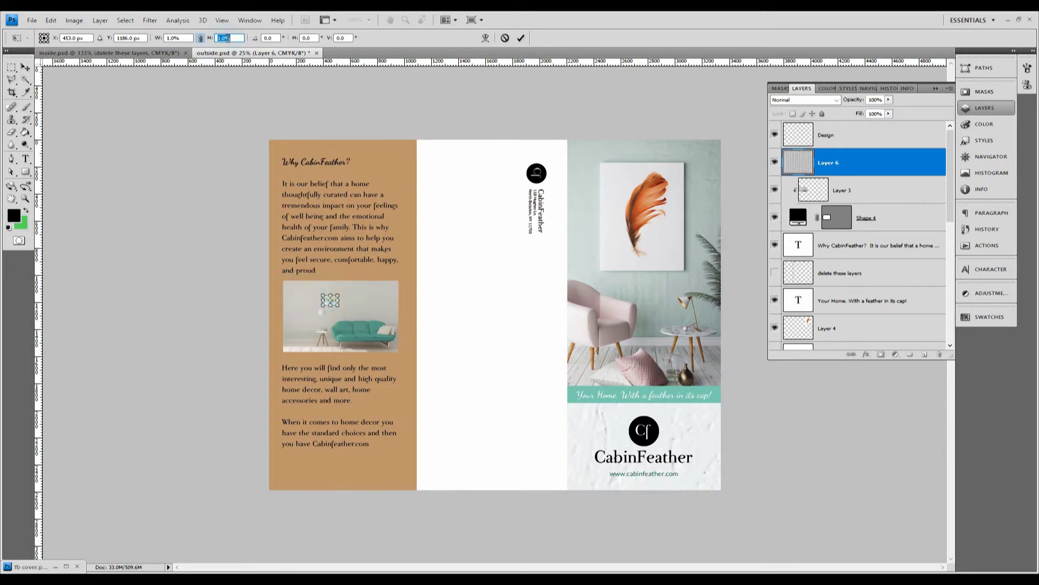
type("3")
key("Return")
left_click(26, 67)
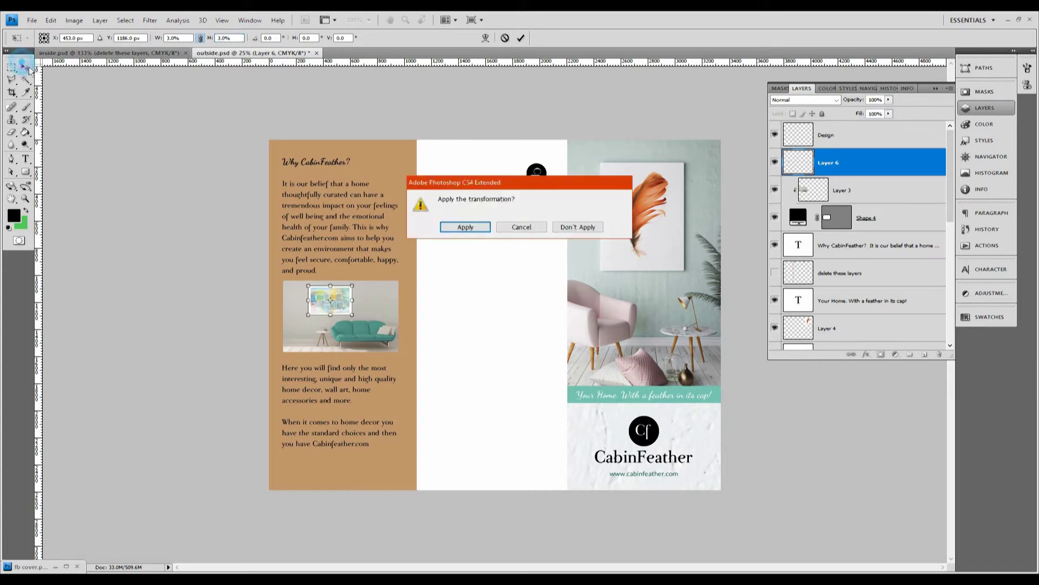
left_click(459, 225)
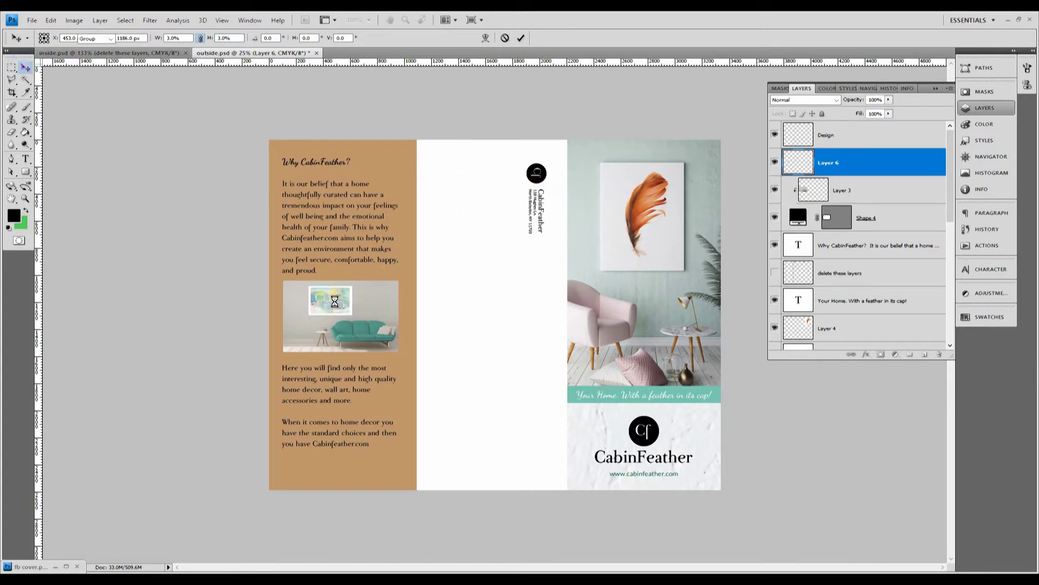
left_click_drag(339, 304, 362, 301)
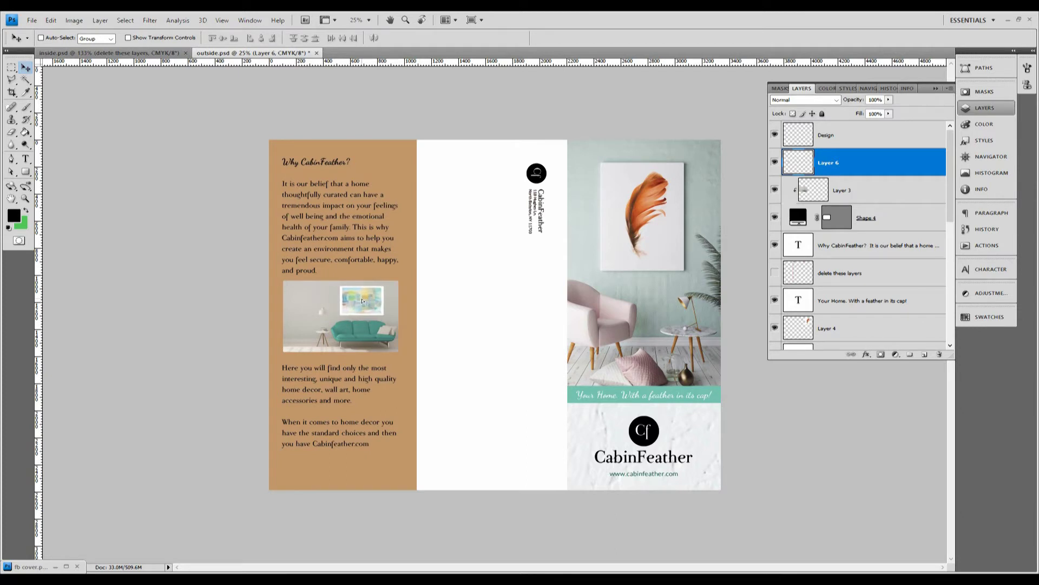
- Scale the wall painting down further to 89% with its proportions kept, and apply the transformation
left_click(50, 20)
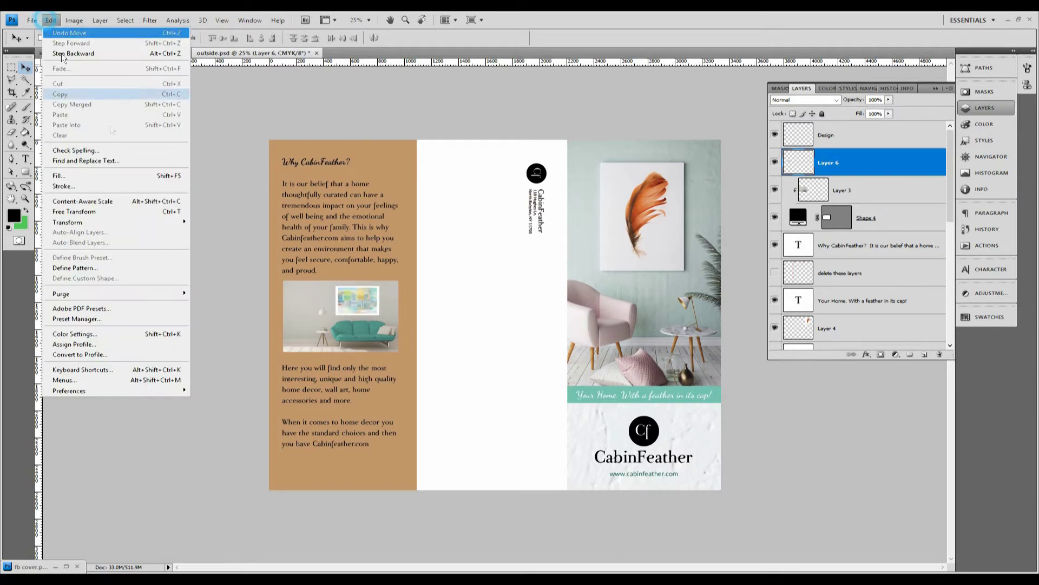
left_click(127, 218)
left_click(200, 38)
double_click(232, 38)
type("95")
key("Return")
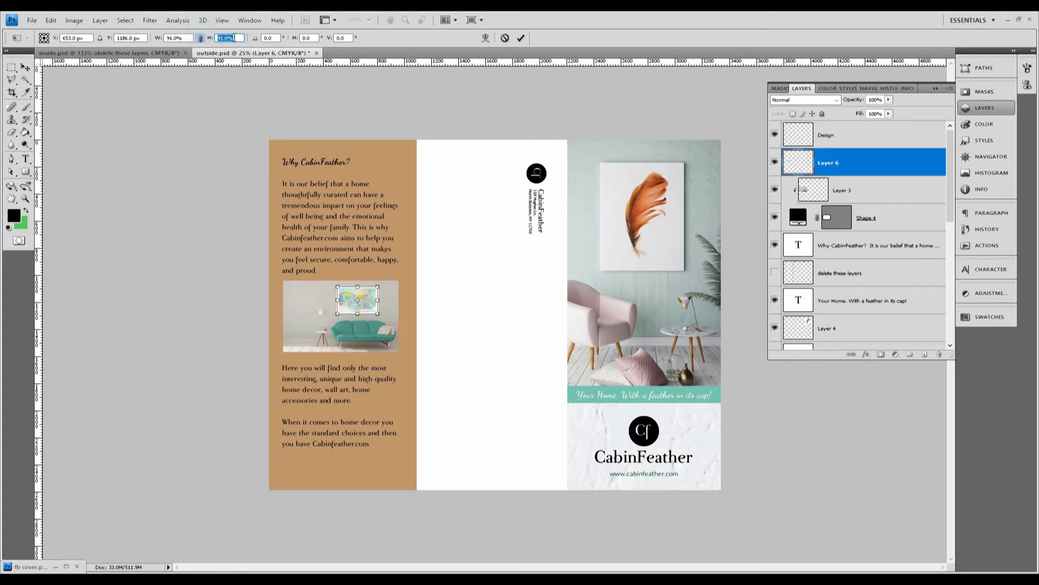
type("90")
key("Return")
type("89")
key("Return")
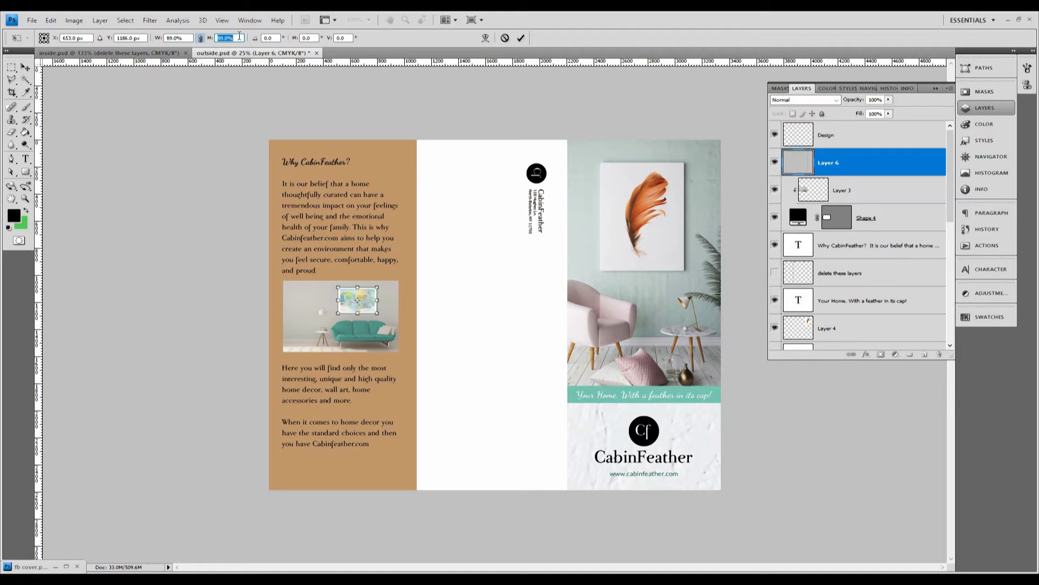
left_click(25, 68)
left_click(469, 227)
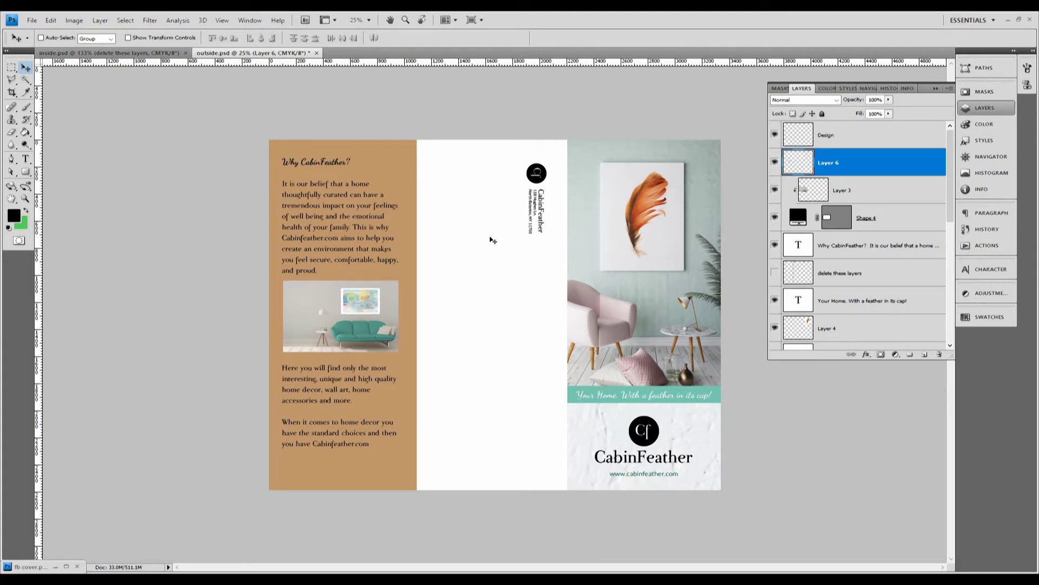
- Sample the light grey wall colour from the room picture as the foreground colour
left_click(25, 199)
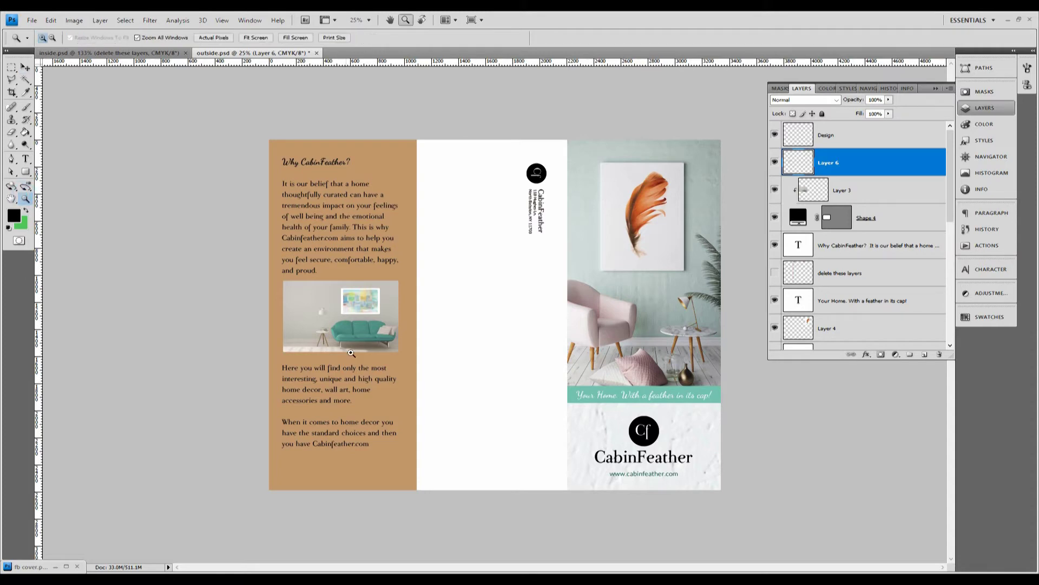
left_click(376, 313)
left_click(342, 310)
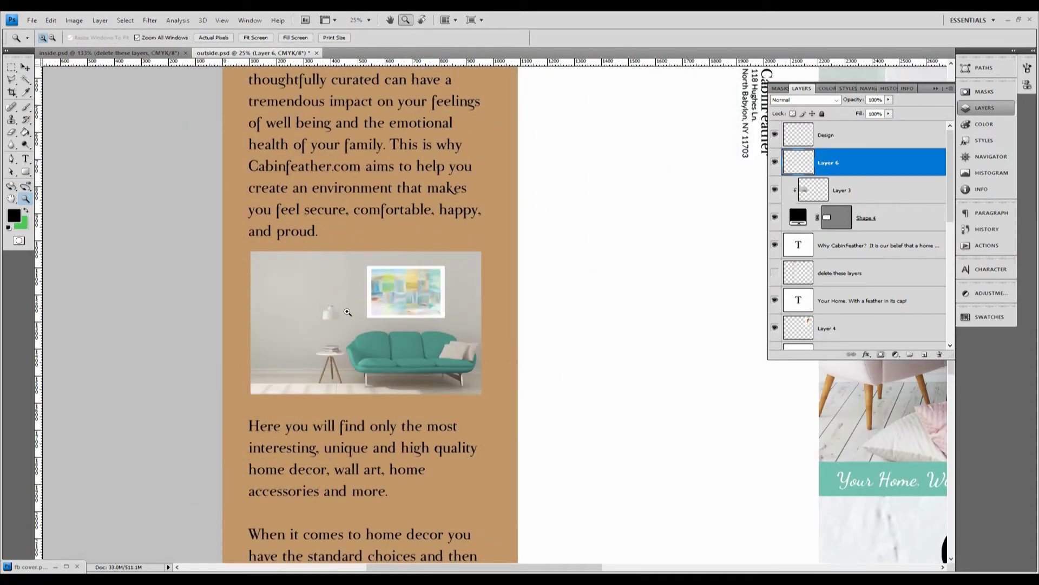
left_click(425, 314)
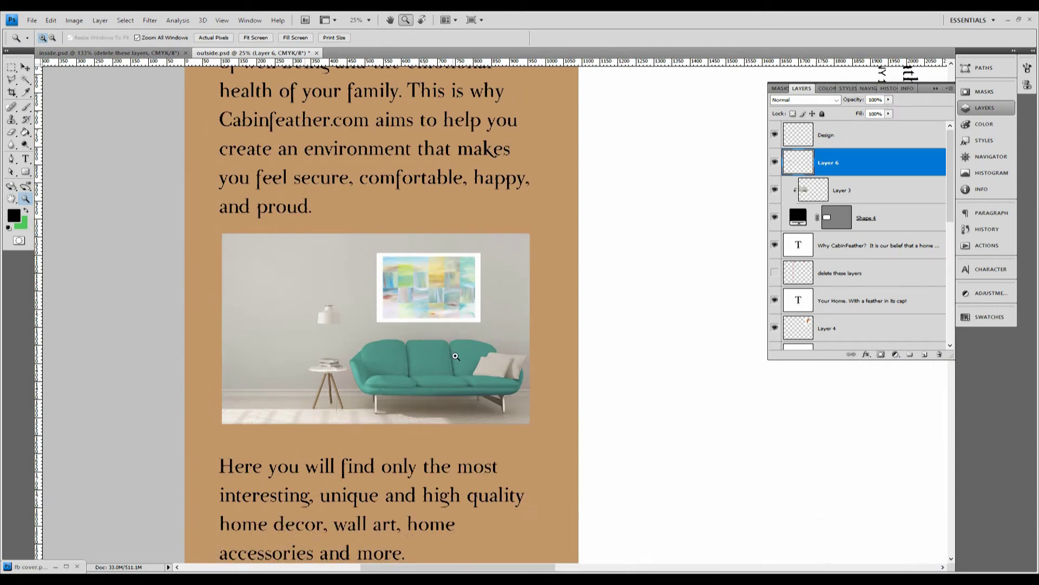
left_click(479, 334)
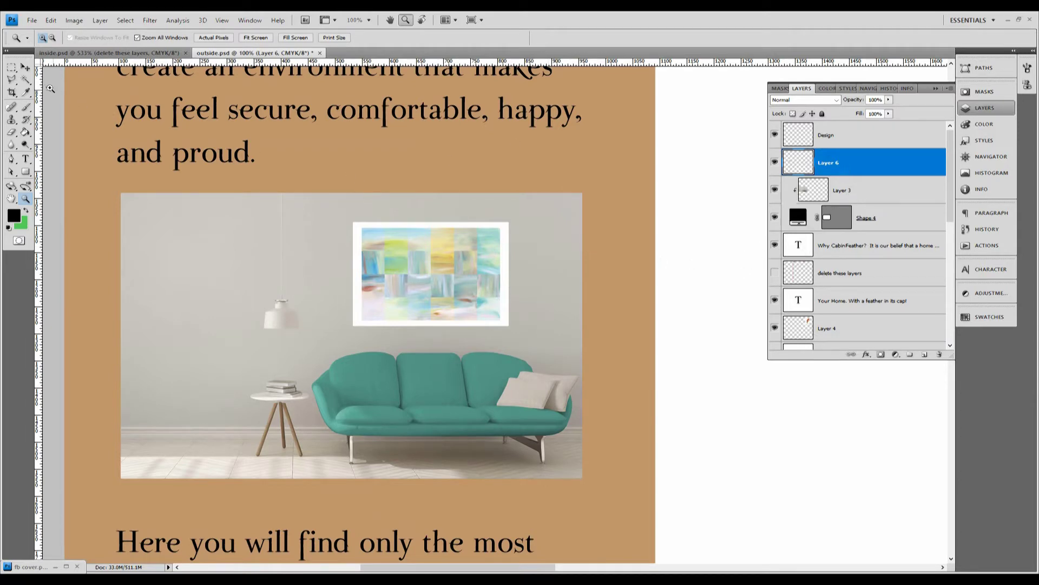
left_click(26, 92)
left_click(233, 230)
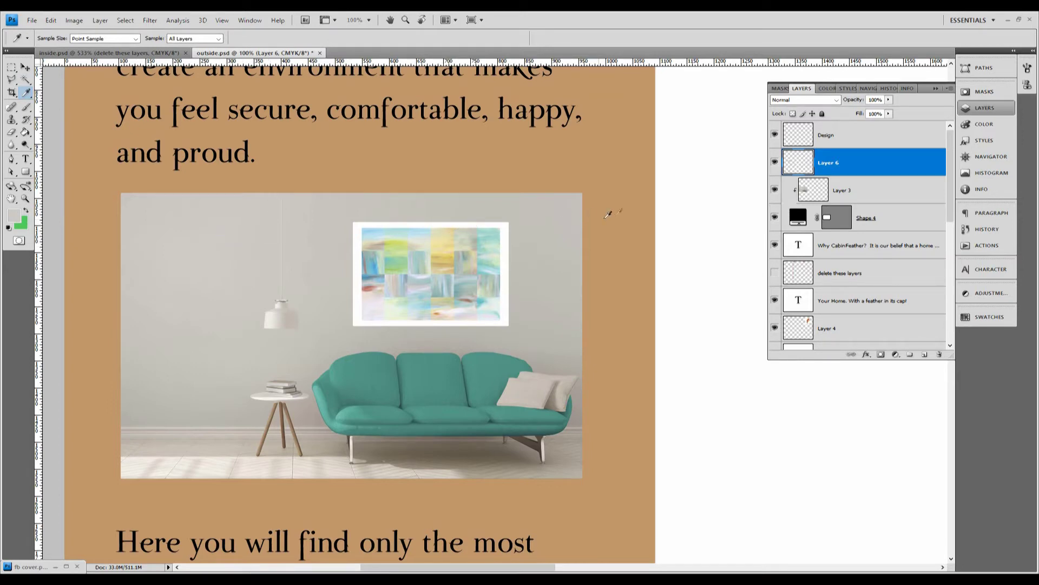
- Add a drop shadow to the painting layer with a distance of 1 px and a size of 4 px
right_click(857, 161)
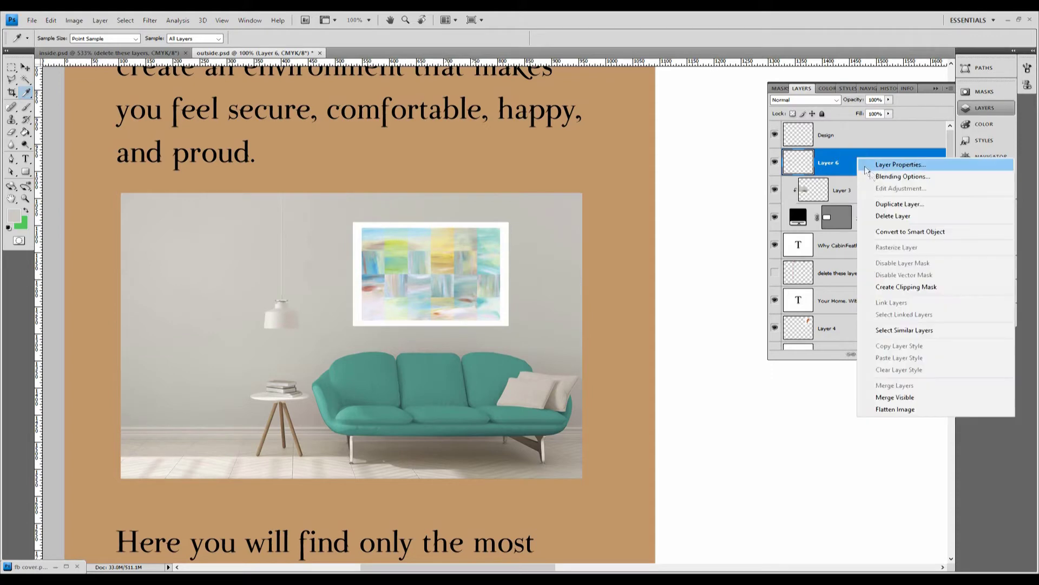
left_click(872, 174)
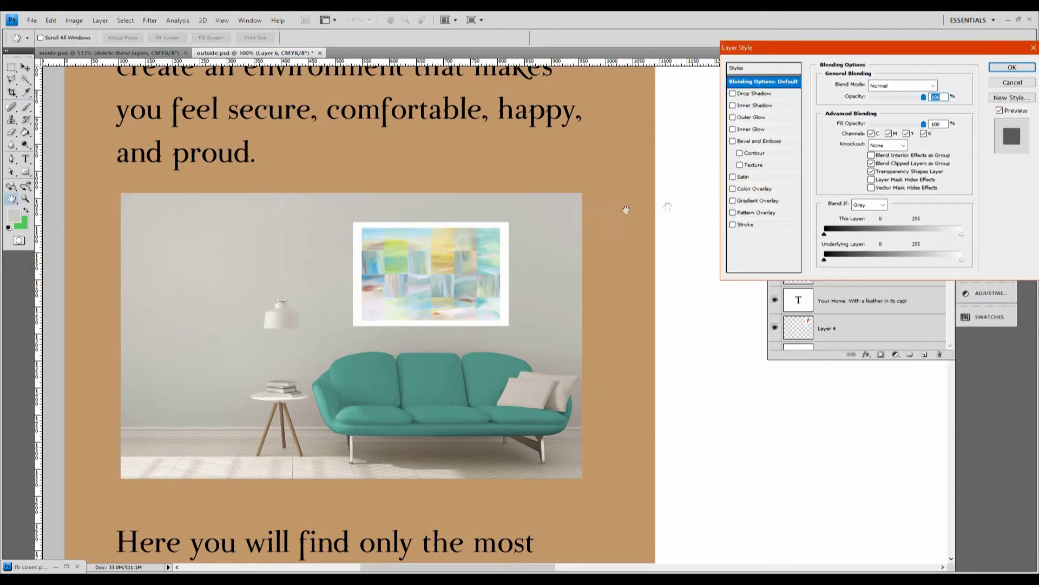
left_click(733, 93)
left_click(753, 93)
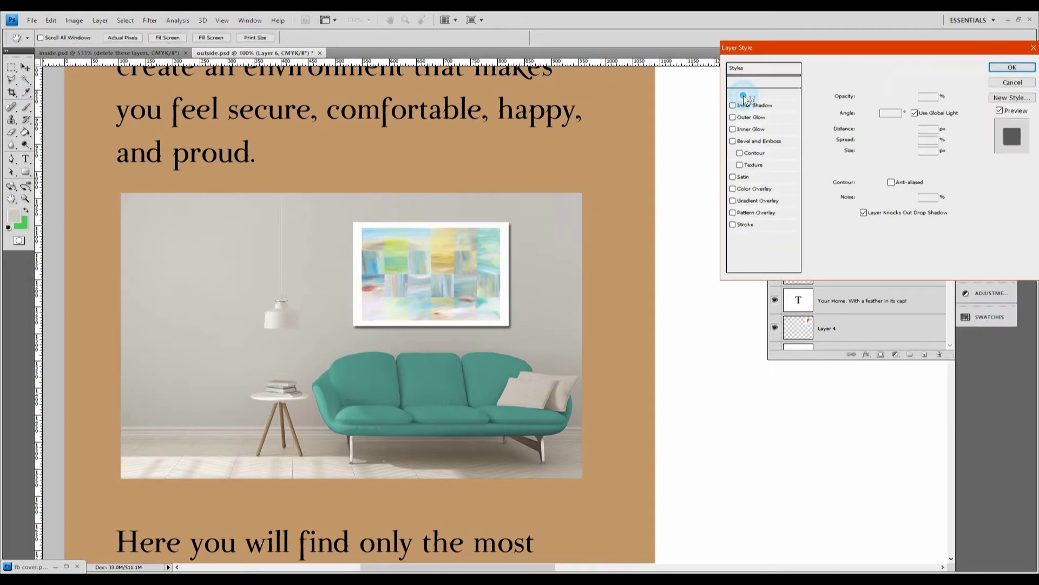
double_click(934, 129)
type("0")
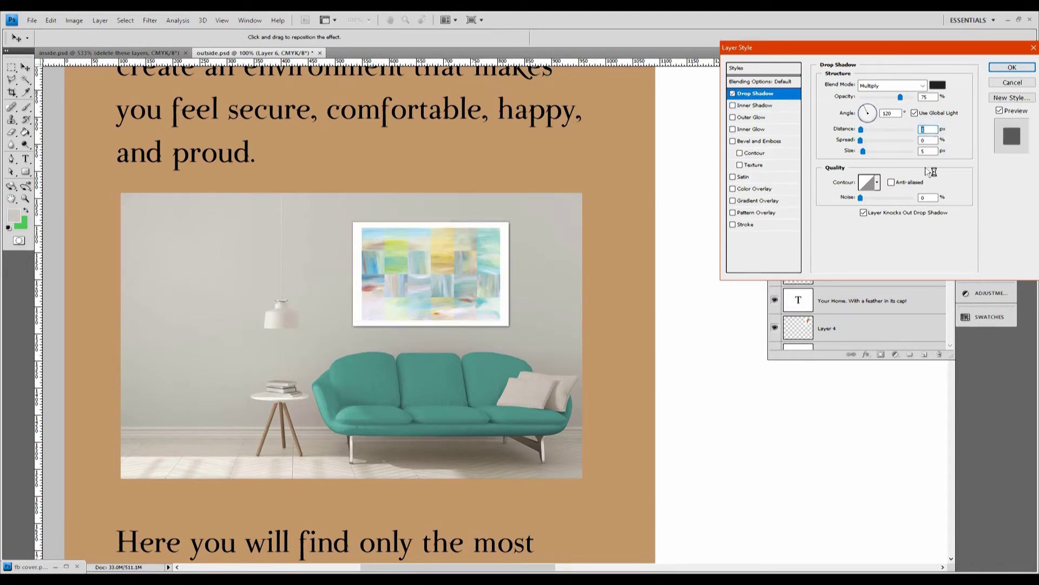
type("1")
double_click(927, 151)
type("4")
- Lower the drop shadow's opacity to a faint level, apply the layer style and compare the room with the painting hidden and shown
double_click(927, 97)
key("Down")
key("Down")
key("Down")
key("Down")
key("Down")
key("Down")
key("Down")
key("Down")
key("Down")
key("Down")
key("Down")
key("Down")
key("Down")
key("Down")
key("Down")
key("Down")
key("Down")
key("Down")
key("Down")
key("Down")
key("Down")
key("Down")
key("Down")
key("Down")
key("Down")
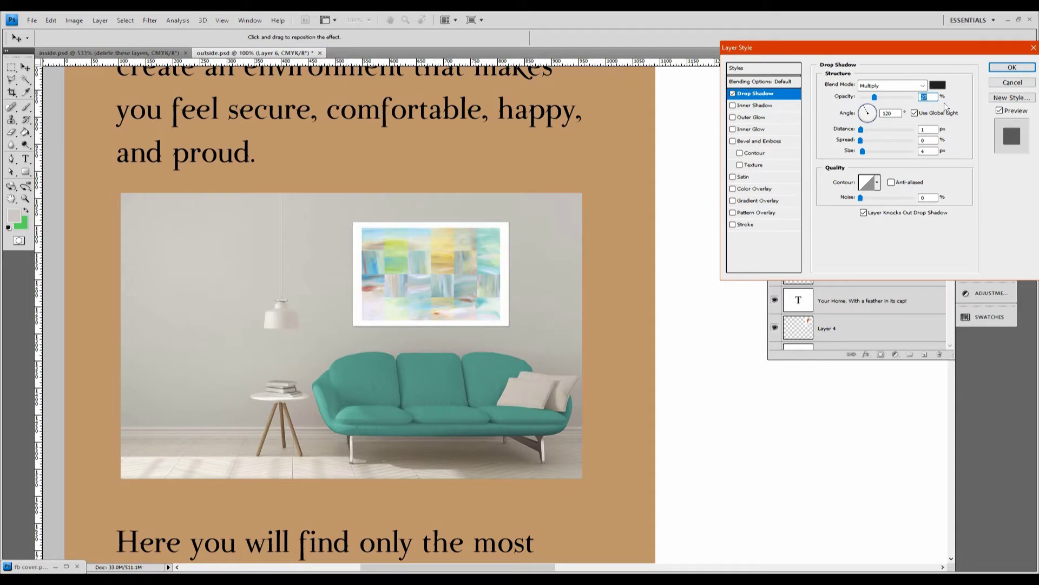
left_click(1011, 67)
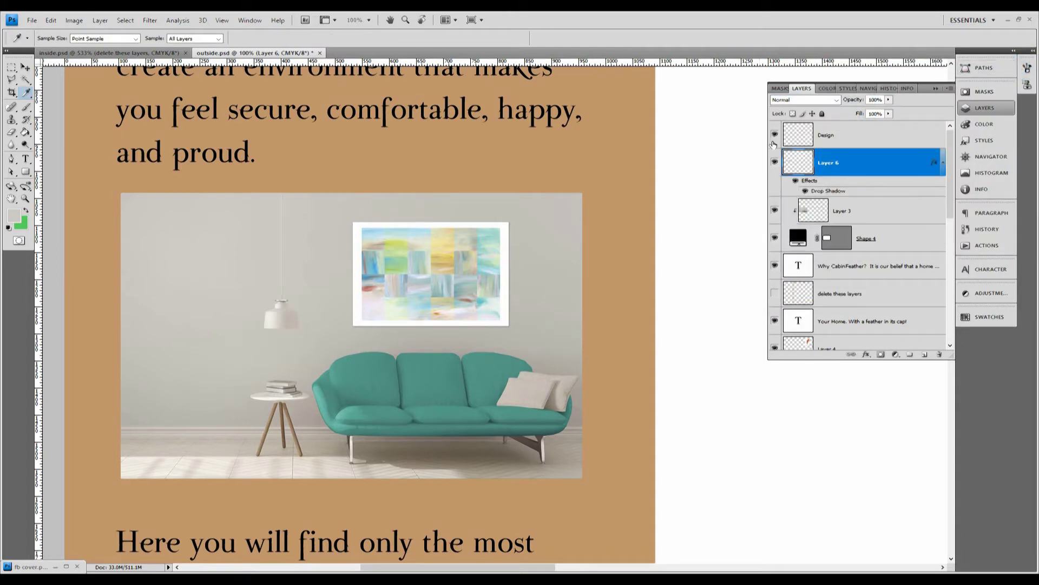
left_click(774, 162)
left_click(775, 161)
- On a new layer above the painting, brush the sampled wall grey over the painting's top and right side
left_click(924, 354)
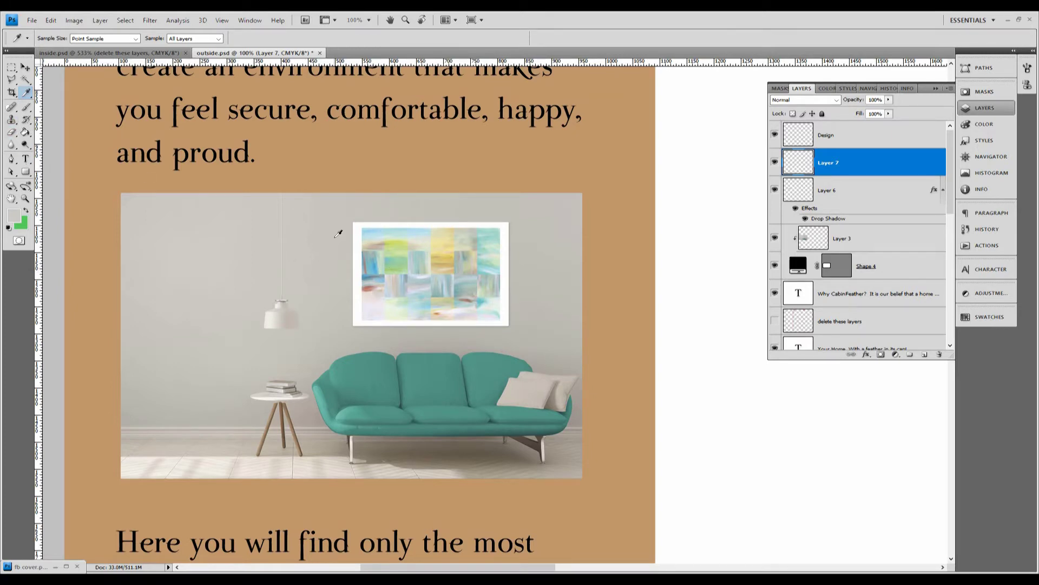
left_click(25, 106)
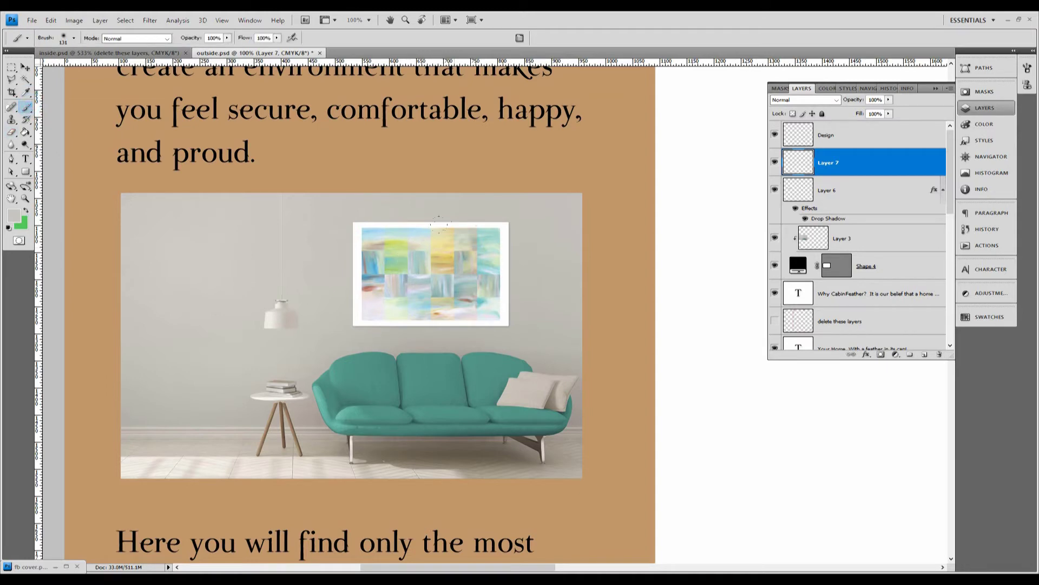
mouse_move(481, 210)
left_mouse_down()
mouse_move(498, 232)
mouse_move(496, 303)
mouse_move(399, 205)
mouse_move(382, 233)
mouse_move(495, 308)
mouse_move(489, 294)
left_mouse_up()
left_click_drag(338, 230, 371, 228)
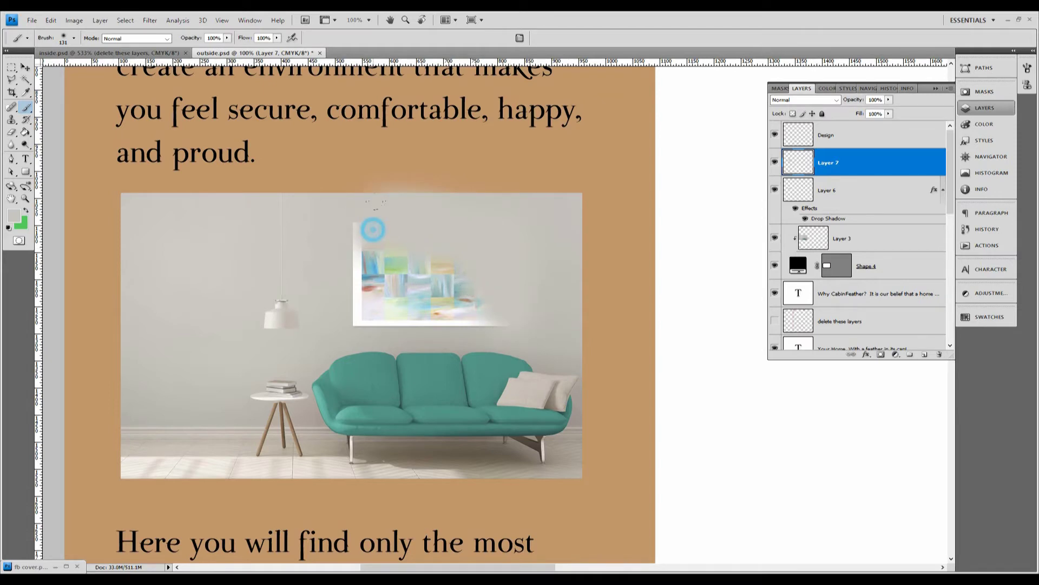
- Soften the grey brushwork with a Gaussian Blur of about 38 pixels and clip its layer to the painting
left_click(149, 20)
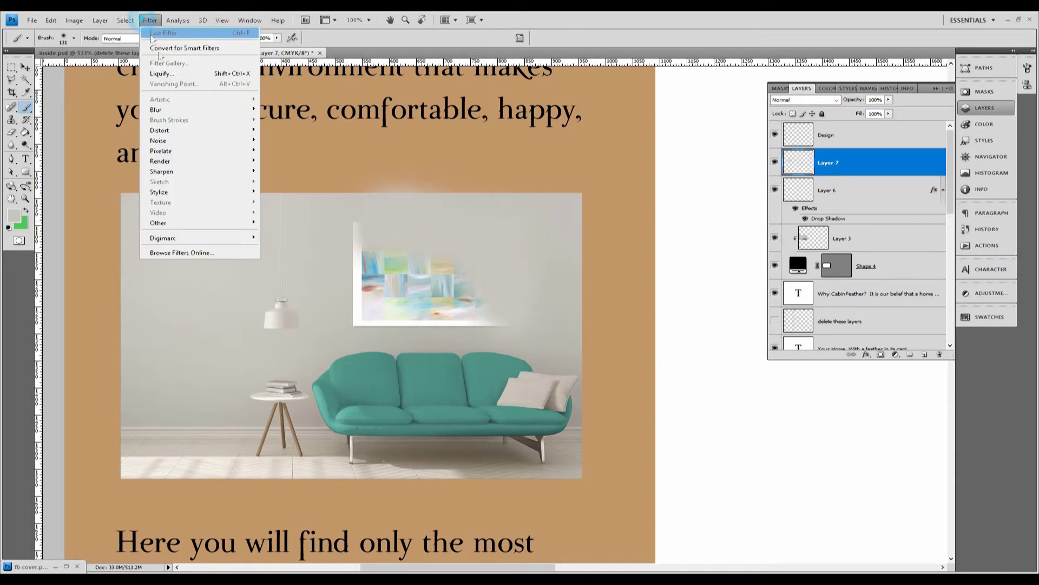
mouse_move(208, 110)
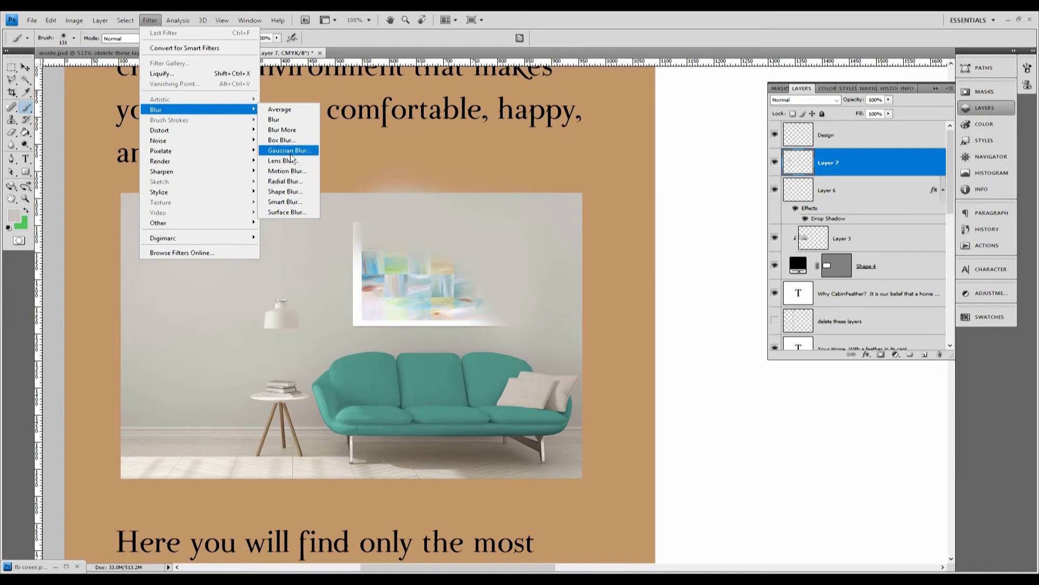
left_click(287, 151)
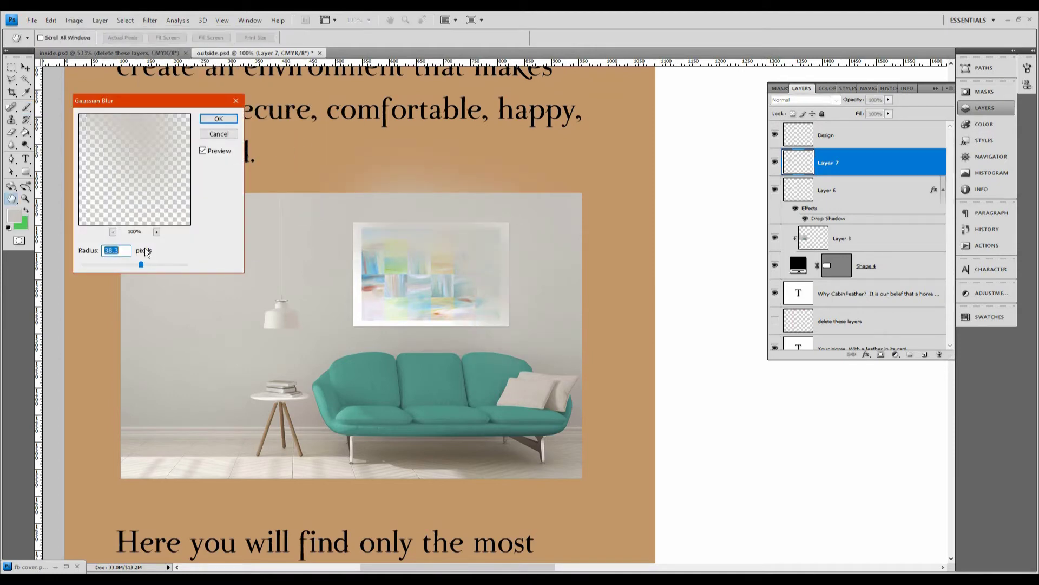
left_click(218, 118)
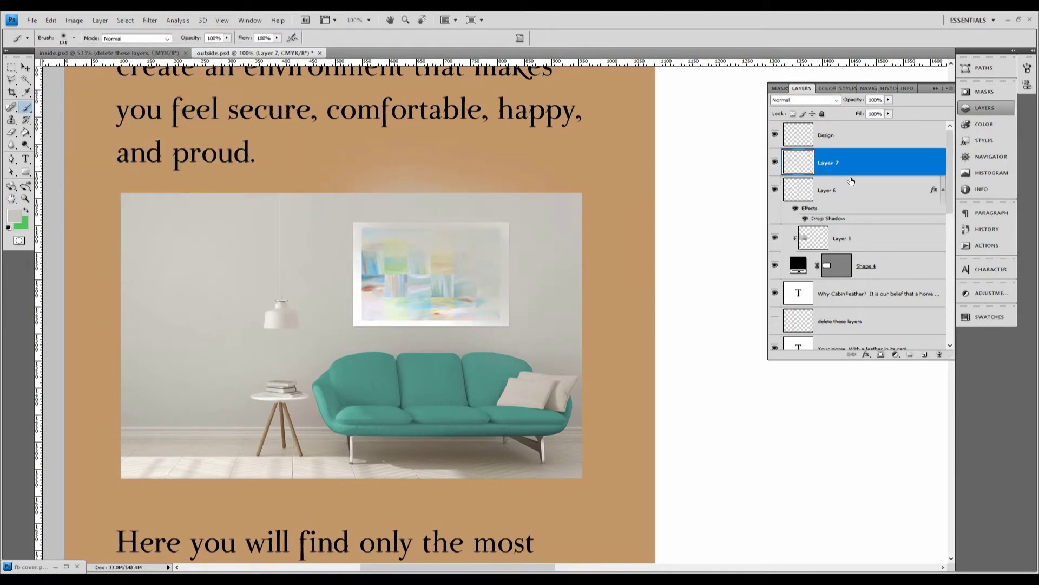
right_click(836, 165)
left_click(893, 295)
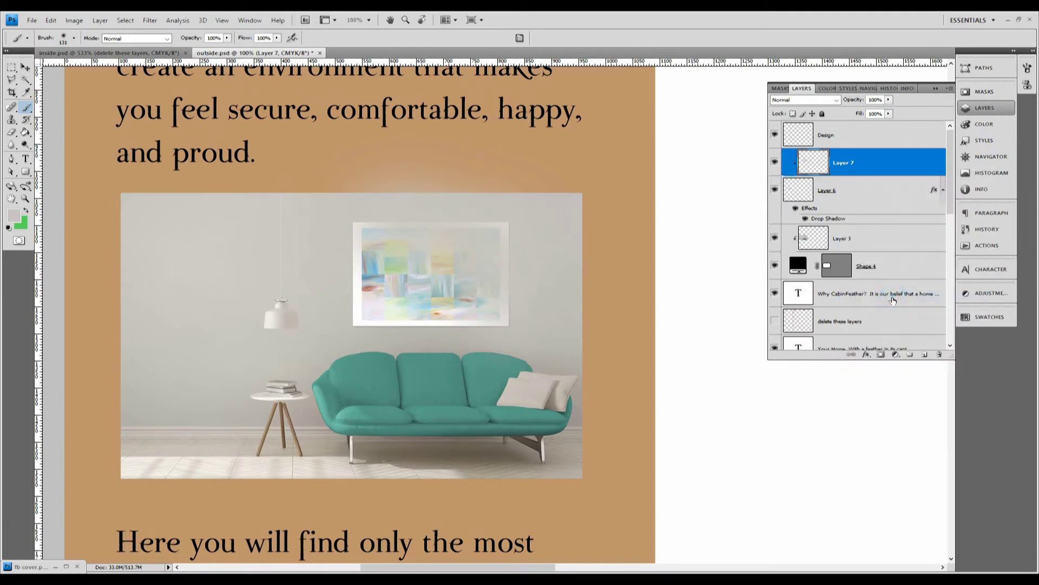
- Reduce the opacity of the clipped grey layer until it only lightly tints the painting
left_click(876, 101)
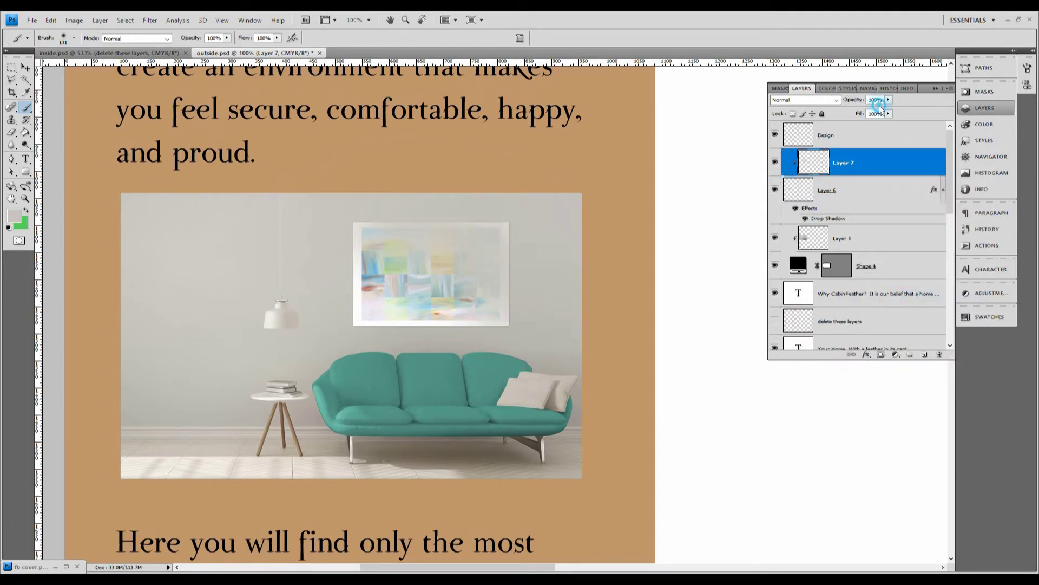
type("95")
key("Return")
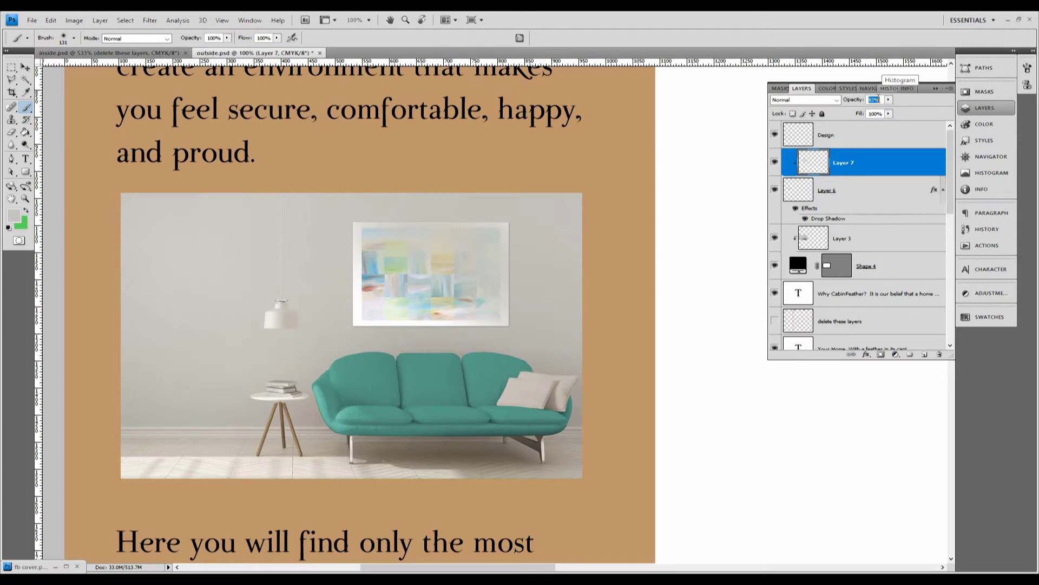
key("Down")
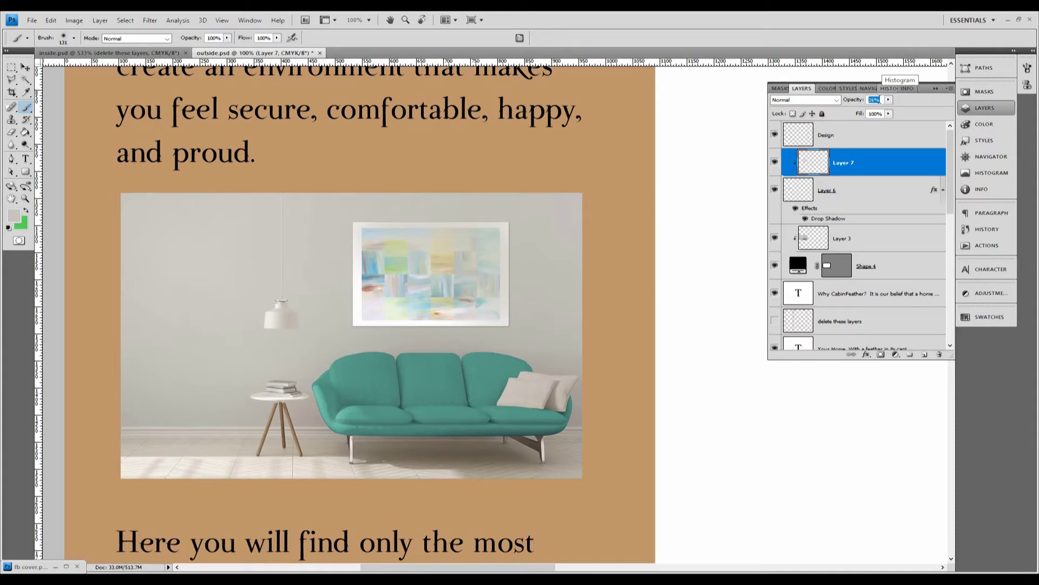
key("Down")
key("Down")
key("Down")
key("Down")
key("Down")
key("Down")
key("Down")
key("Down")
key("Down")
key("Down")
key("Down")
key("Down")
key("Down")
key("Down")
key("Down")
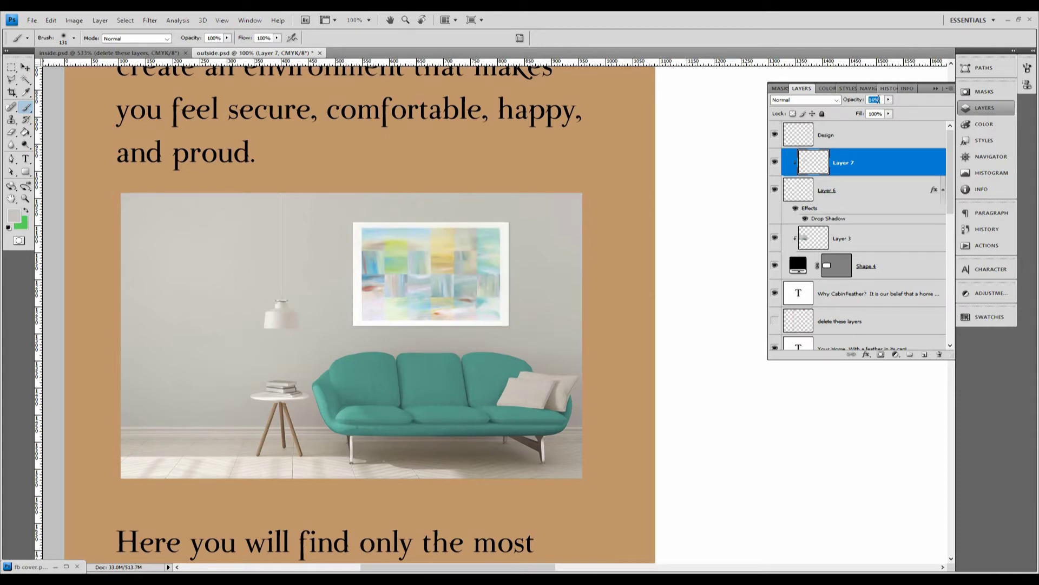
- Set the clipped grey layer's blend mode to Multiply and compare the painting with that layer hidden and shown
left_click(804, 99)
left_click(804, 109)
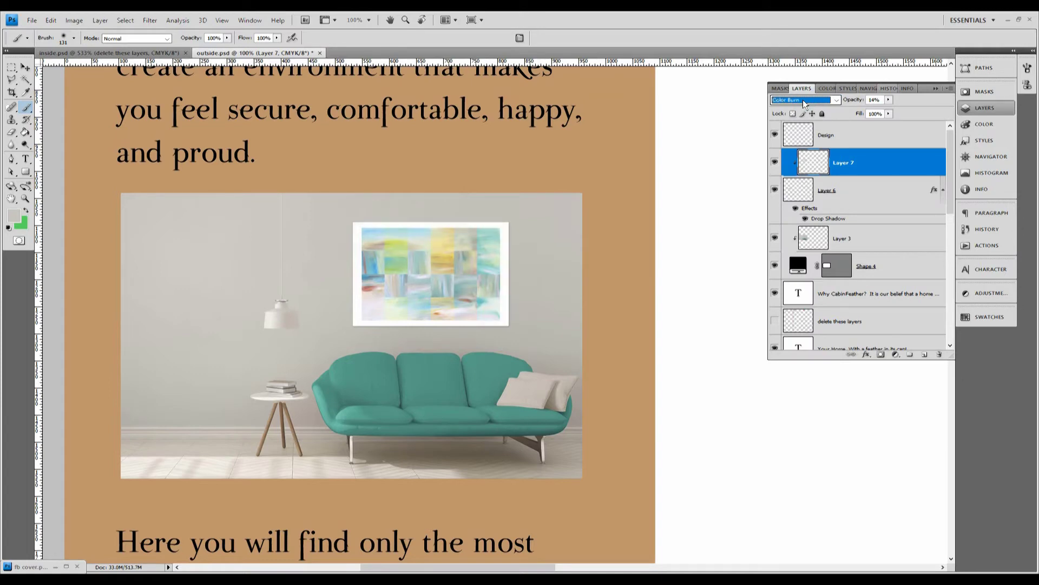
key("Up")
left_click(778, 167)
left_click(778, 167)
left_click(778, 167)
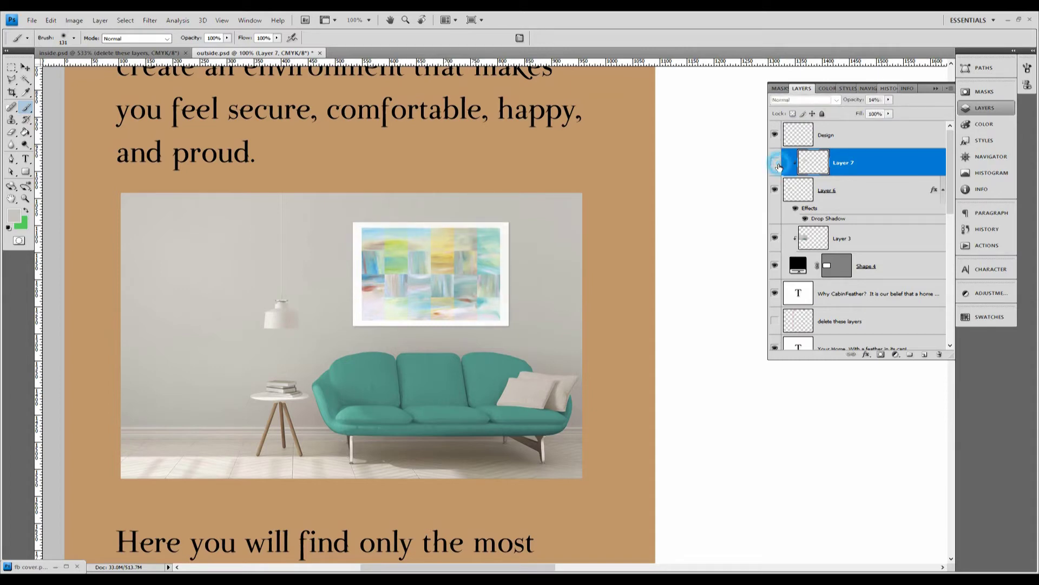
left_click(779, 168)
- Set the clipped grey layer's opacity to 43% and toggle its visibility to check the tint on the painting
left_click(857, 165)
left_click(875, 99)
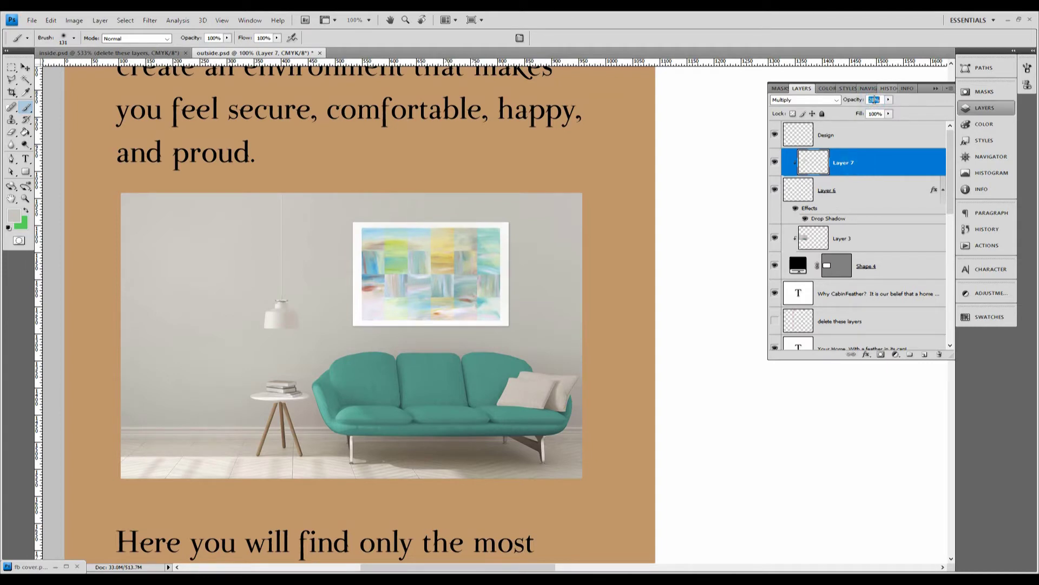
key("Up")
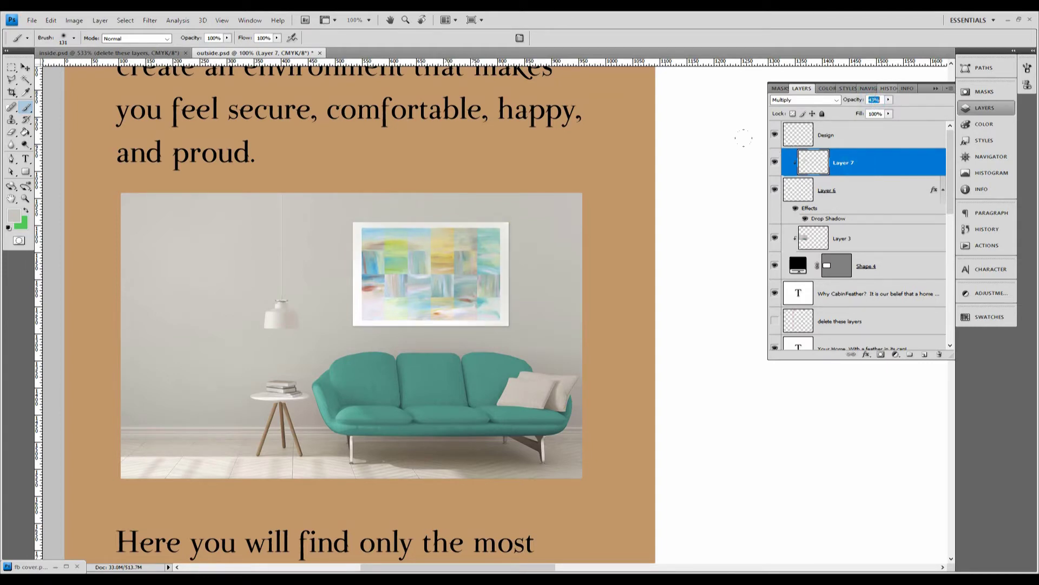
left_click(775, 162)
left_click(774, 162)
- Bring the portrait painting from its own document into the brochure as a new layer above the clipped grey layer
left_click(25, 199)
right_click(437, 264)
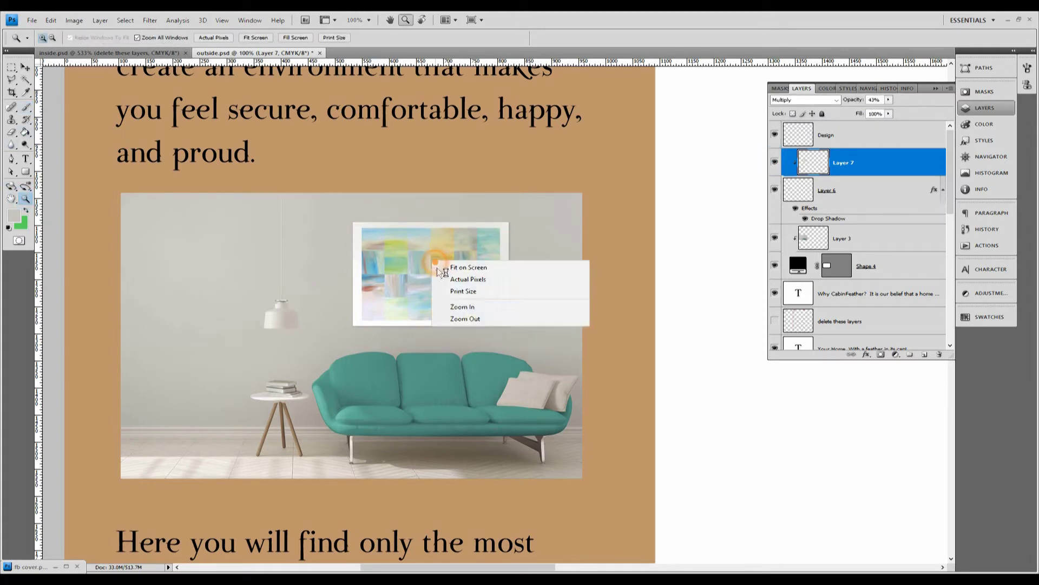
left_click(465, 318)
right_click(491, 275)
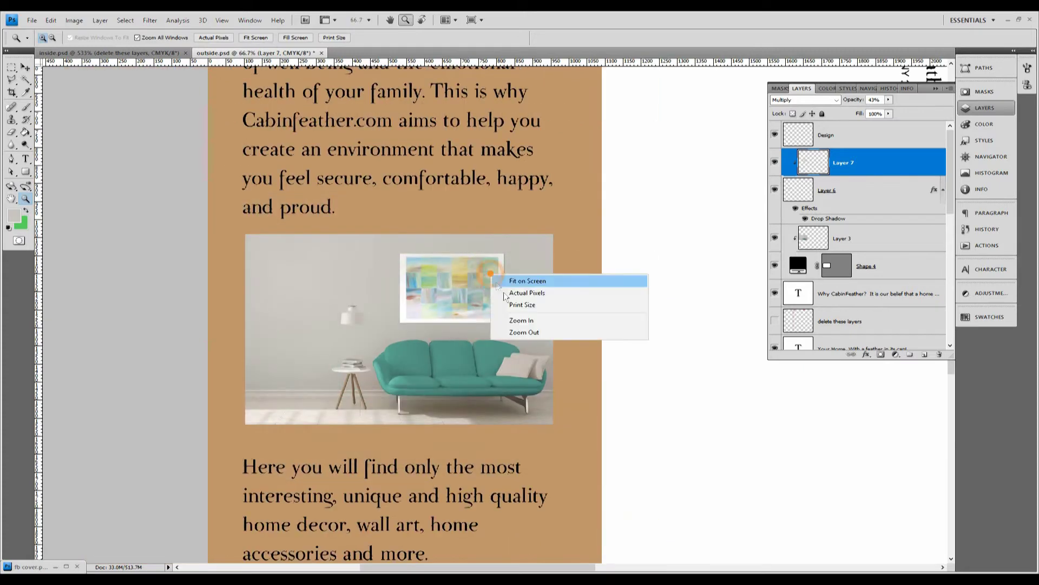
left_click(529, 331)
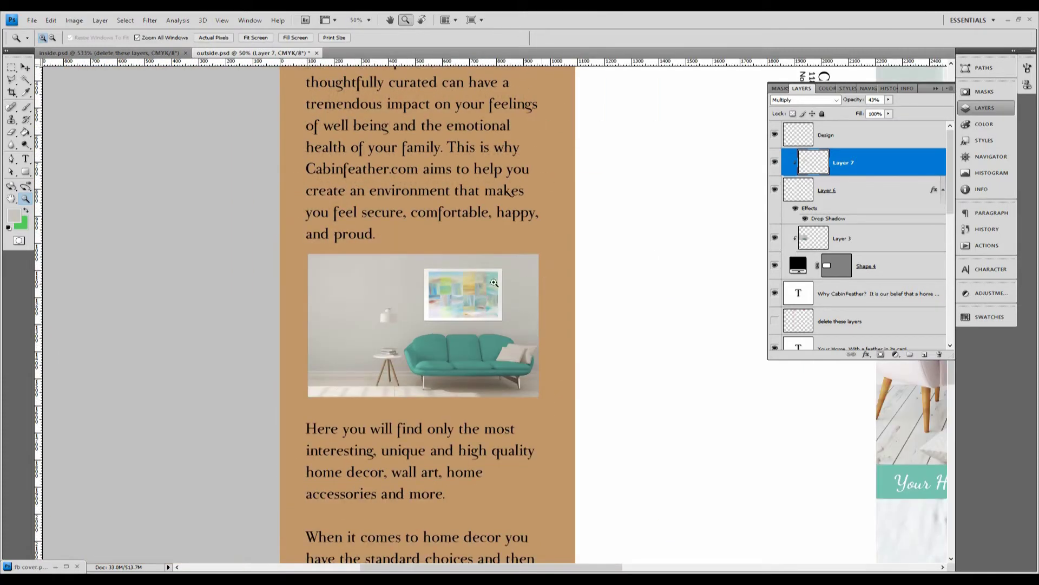
double_click(797, 246)
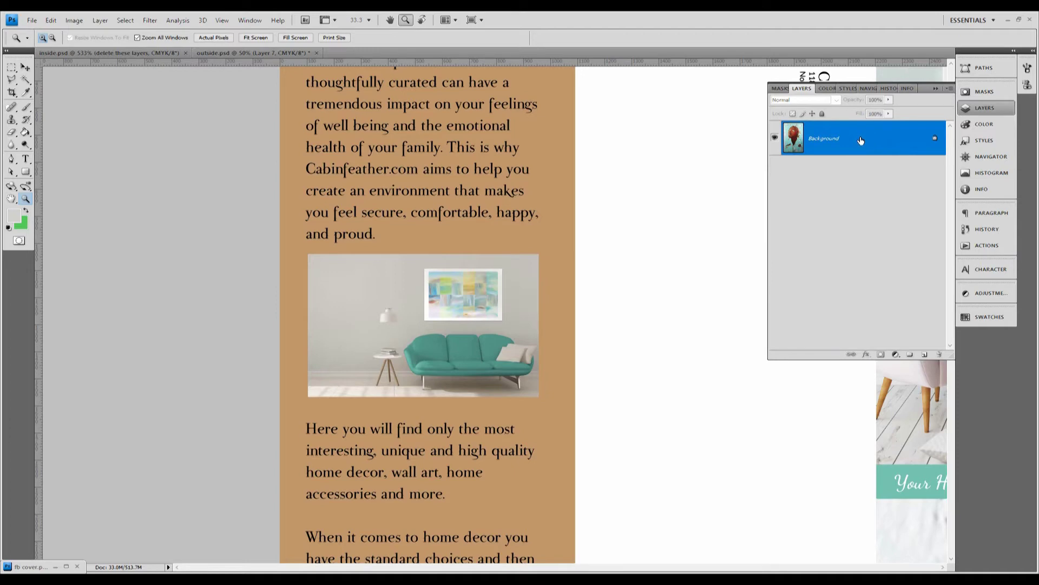
left_click_drag(861, 140, 461, 290)
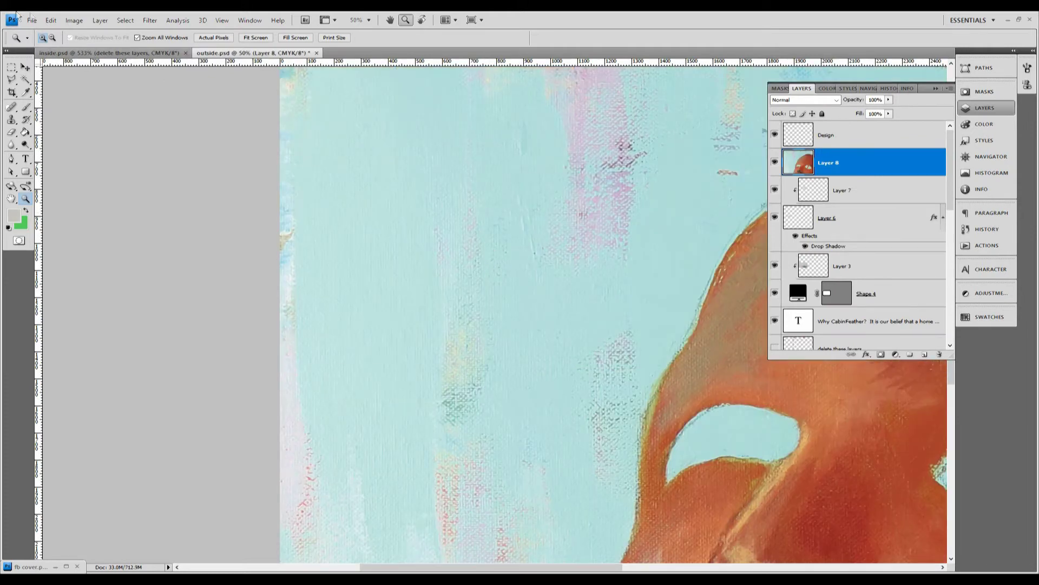
- Free-transform the portrait layer with linked proportions, scaling it down to 4% of its original size
left_click(52, 23)
left_click(154, 212)
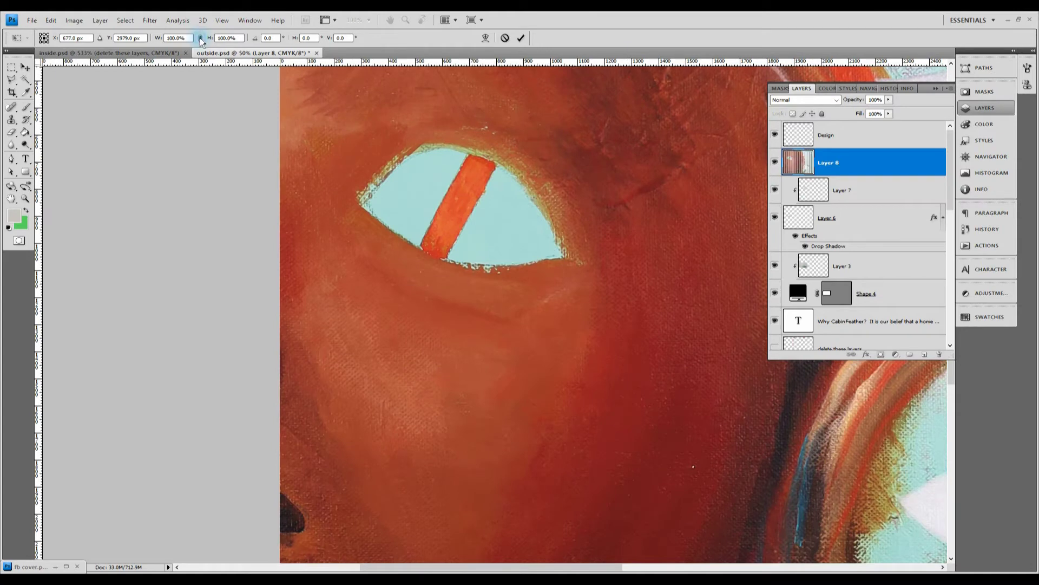
double_click(220, 39)
type("89")
key("Return")
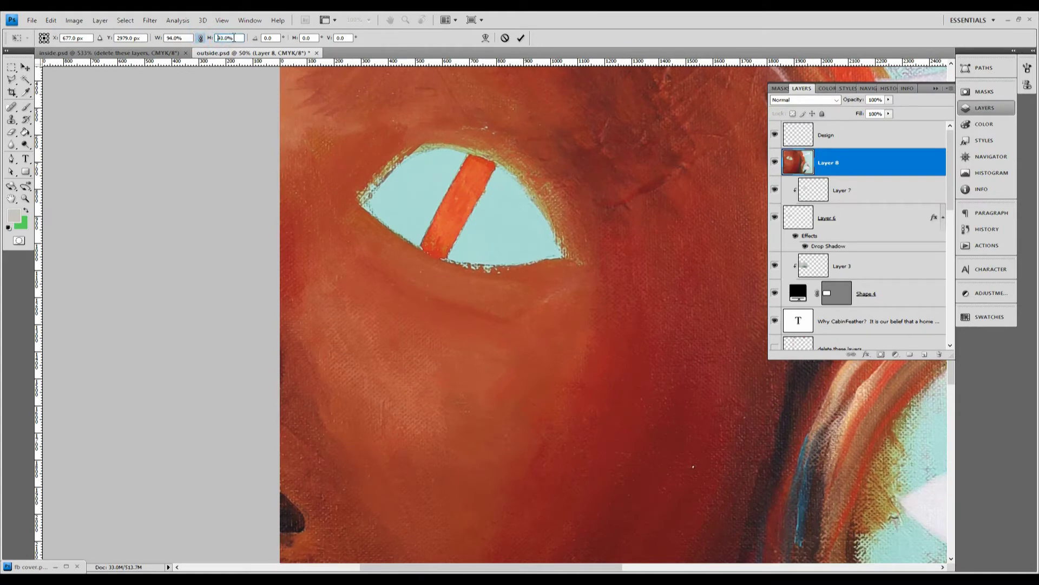
type("83")
key("Return")
type("70")
key("Return")
key("Down")
key("Down")
key("Down")
key("Down")
key("Down")
key("Down")
key("Down")
key("Down")
key("Down")
key("Down")
key("Down")
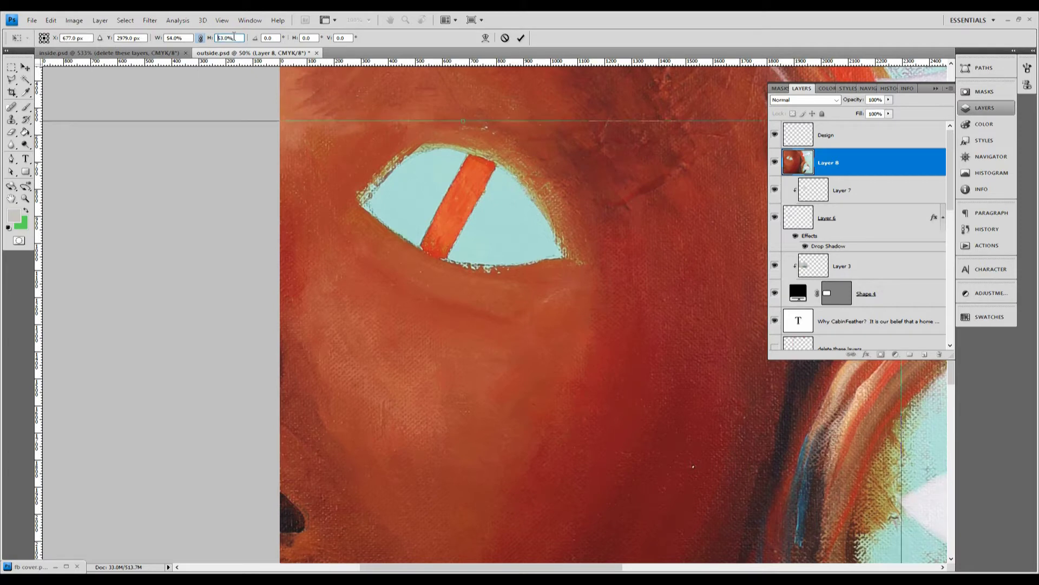
key("Down")
key("Down")
key("Down")
key("Down")
key("Down")
key("Down")
key("Down")
key("Down")
key("Down")
key("Down")
key("Down")
key("Down")
key("Down")
key("Down")
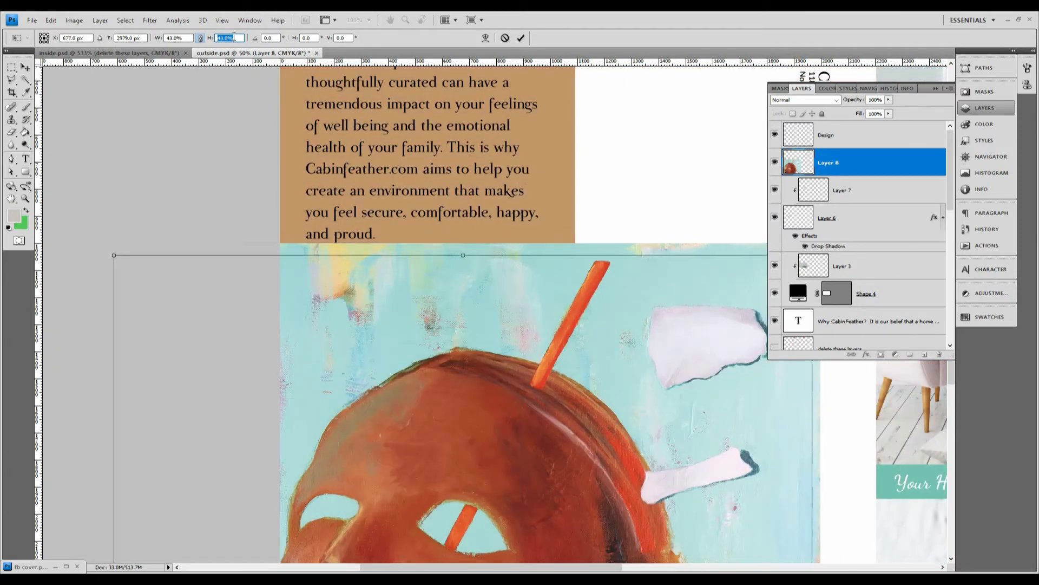
key("Down")
left_click_drag(456, 443, 356, 160)
left_click(228, 35)
key("Down")
key("Down")
key("Down")
key("Down")
key("Down")
key("Down")
key("Down")
key("Down")
key("Down")
key("Down")
key("Down")
key("Down")
key("Down")
key("Down")
key("Down")
key("Down")
key("Down")
key("Down")
key("Down")
key("Down")
key("Down")
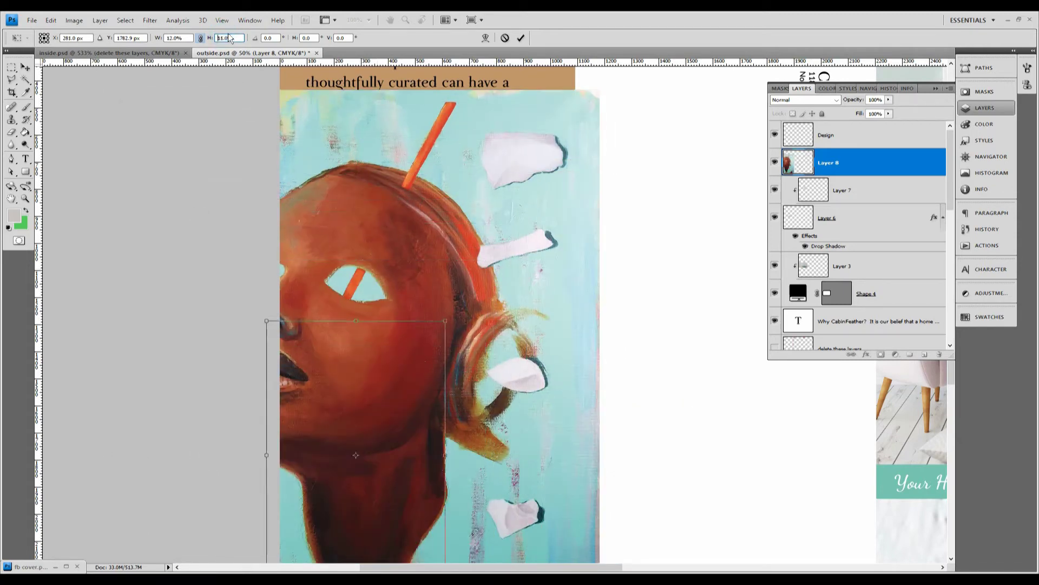
key("Down")
key("Down")
key("Down")
key("Down")
key("Down")
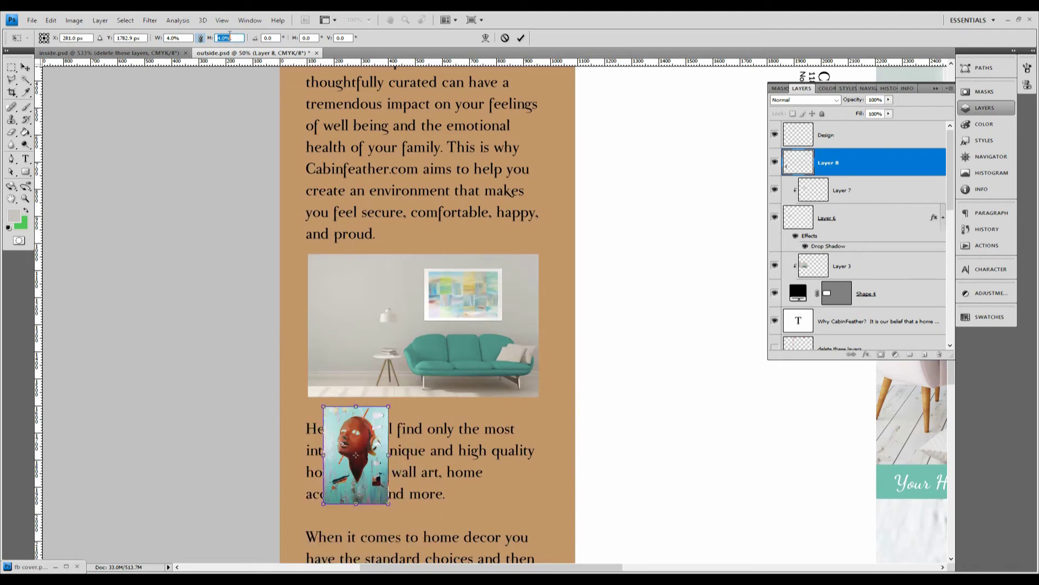
- Place the portrait on the empty wall beside the hanging lamp in the room picture and apply the transformation
left_click_drag(360, 449, 351, 309)
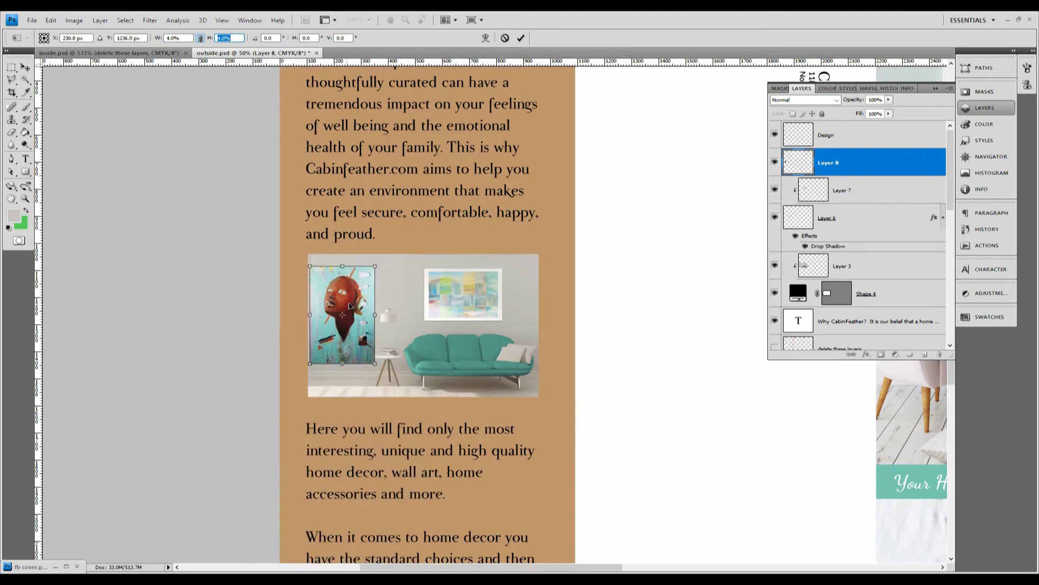
left_click(26, 67)
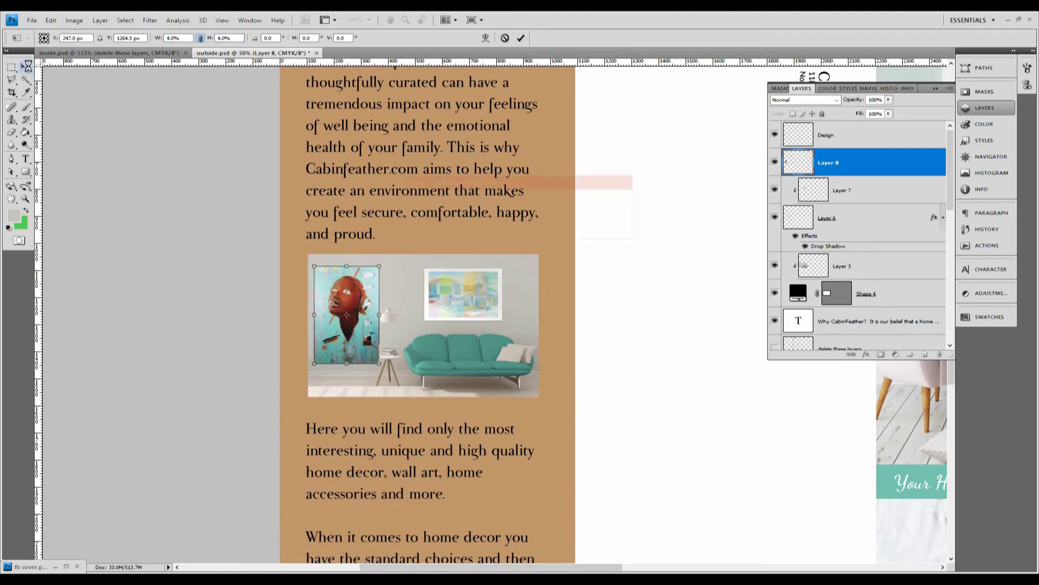
left_click(467, 227)
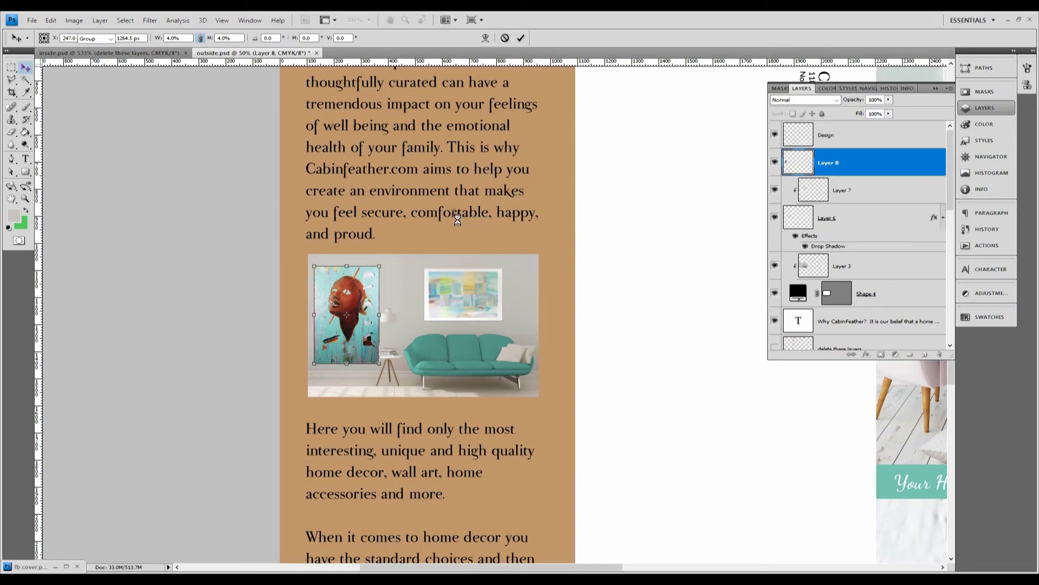
- Free-transform the portrait again and scale it proportionally to 86%
left_click(51, 20)
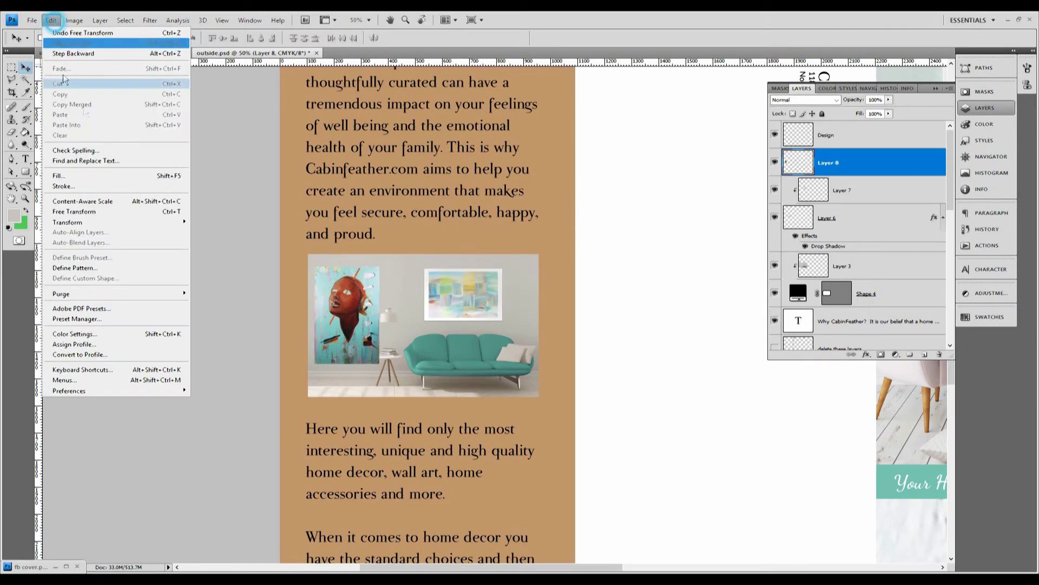
left_click(142, 213)
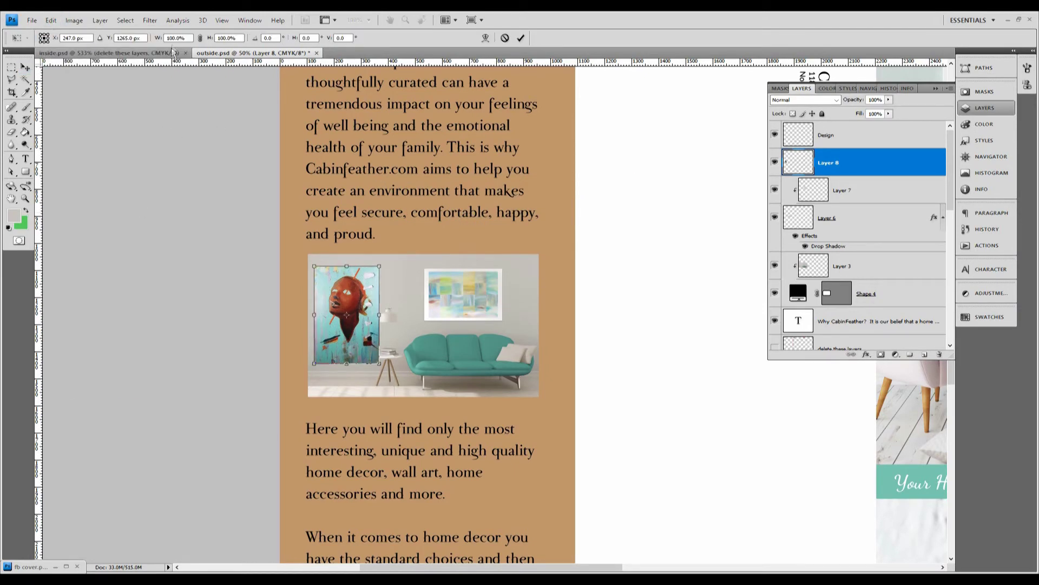
left_click(226, 38)
key("Down")
key("Down")
key("Down")
key("Down")
key("Down")
key("Down")
key("Down")
key("Down")
key("Down")
key("Down")
key("Down")
key("Down")
key("Down")
key("Down")
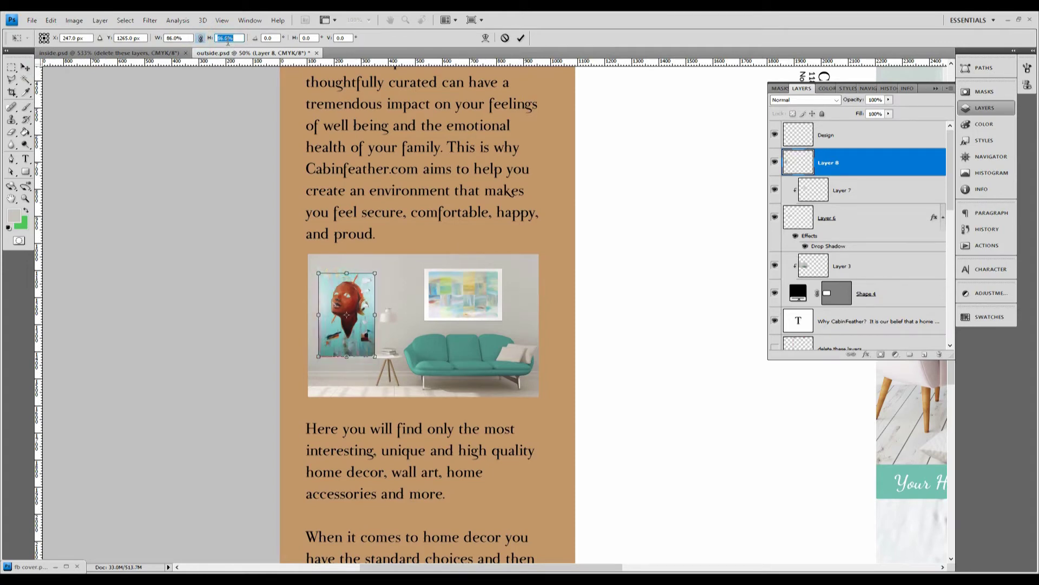
- Move the portrait slightly higher on the wall, to about X 239.6 px and Y 1231 px, and apply the transformation
left_click_drag(366, 300, 362, 286)
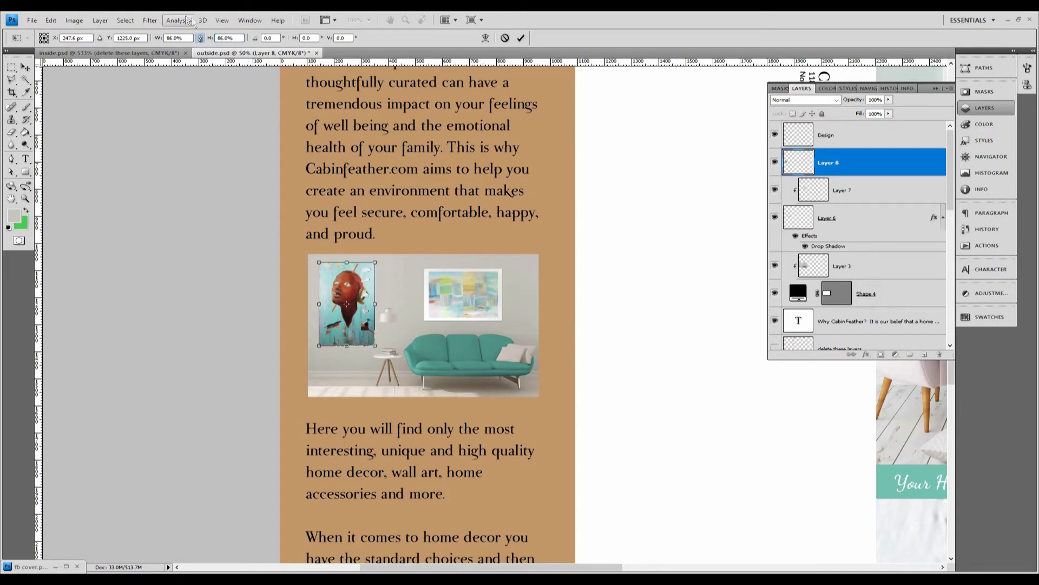
left_click(222, 20)
left_click(293, 212)
left_click_drag(365, 282, 362, 283)
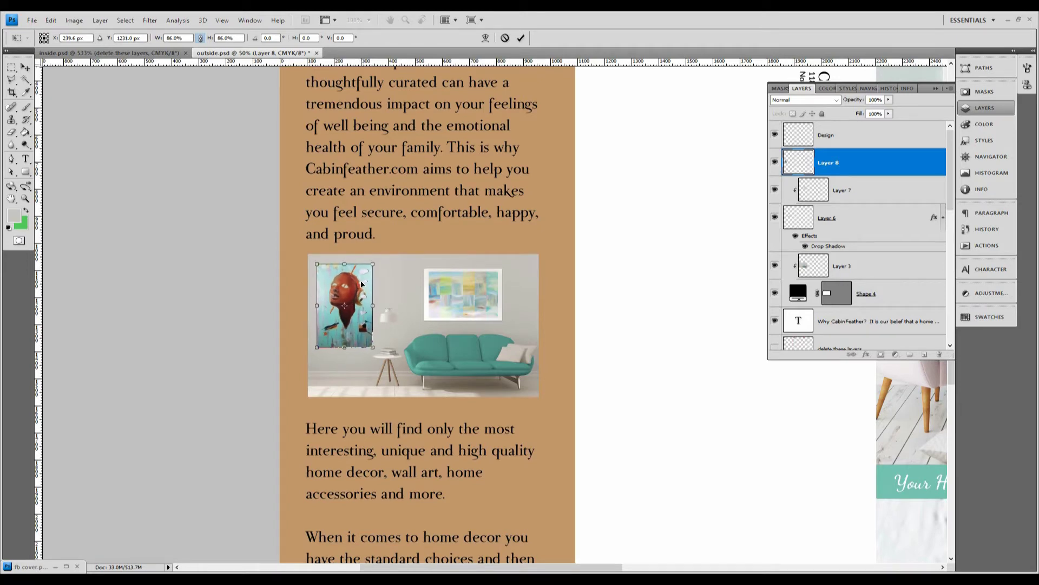
left_click(25, 67)
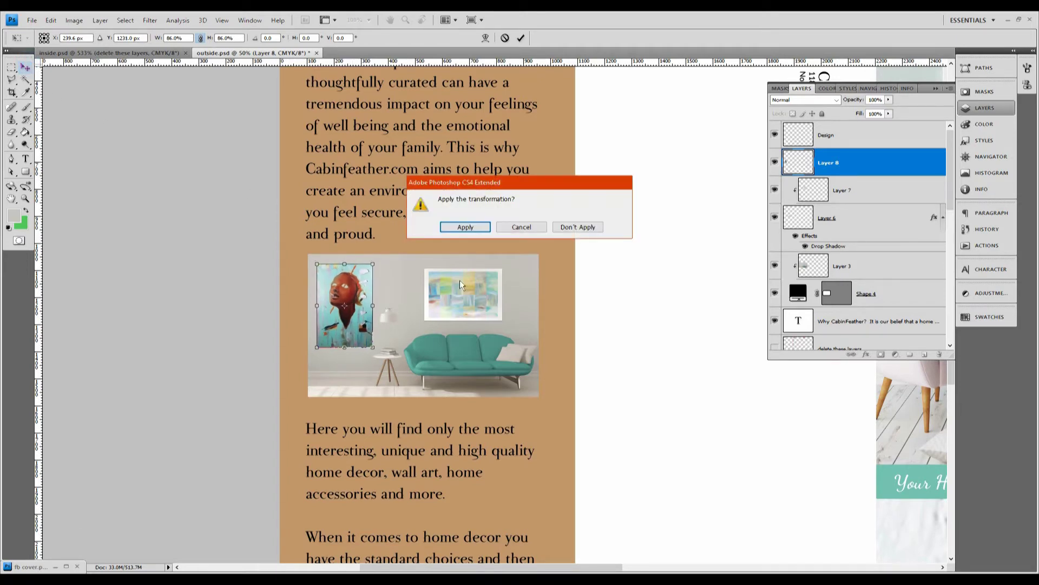
left_click(463, 230)
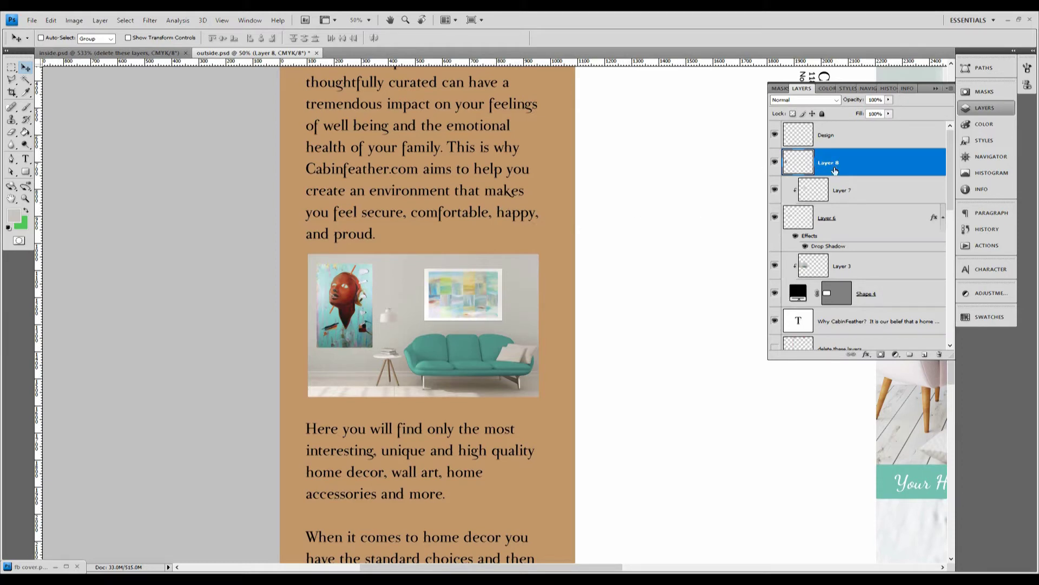
- Identify the abstract painting's layer by toggling its visibility and copy its drop shadow layer style
left_click(829, 217)
left_click(772, 218)
left_click(775, 217)
right_click(826, 218)
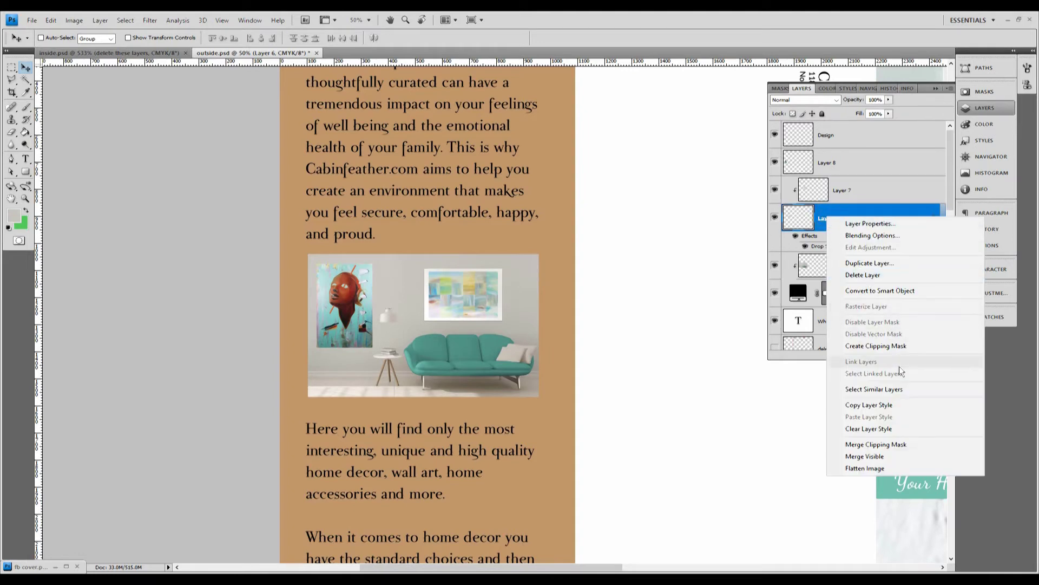
left_click(912, 406)
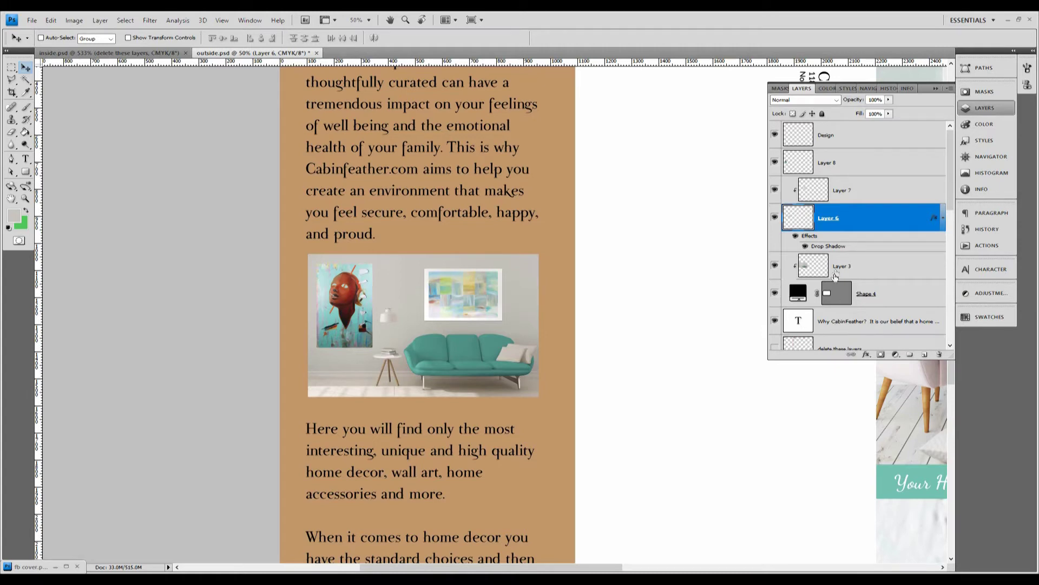
- Set the angle of Layer 6's drop shadow to about -133°
left_click(841, 247)
left_click(841, 247)
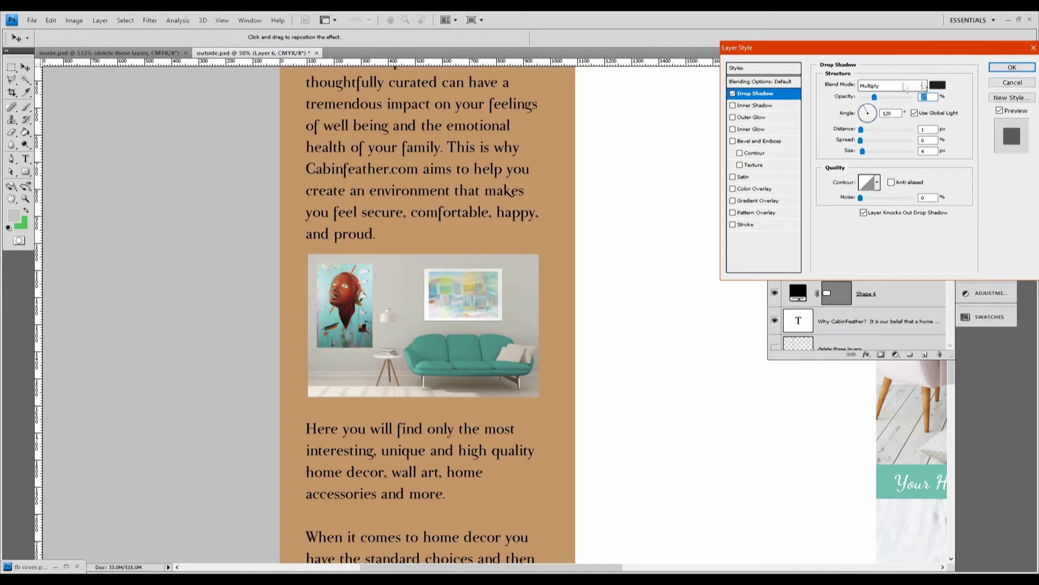
left_click(864, 114)
left_click(860, 123)
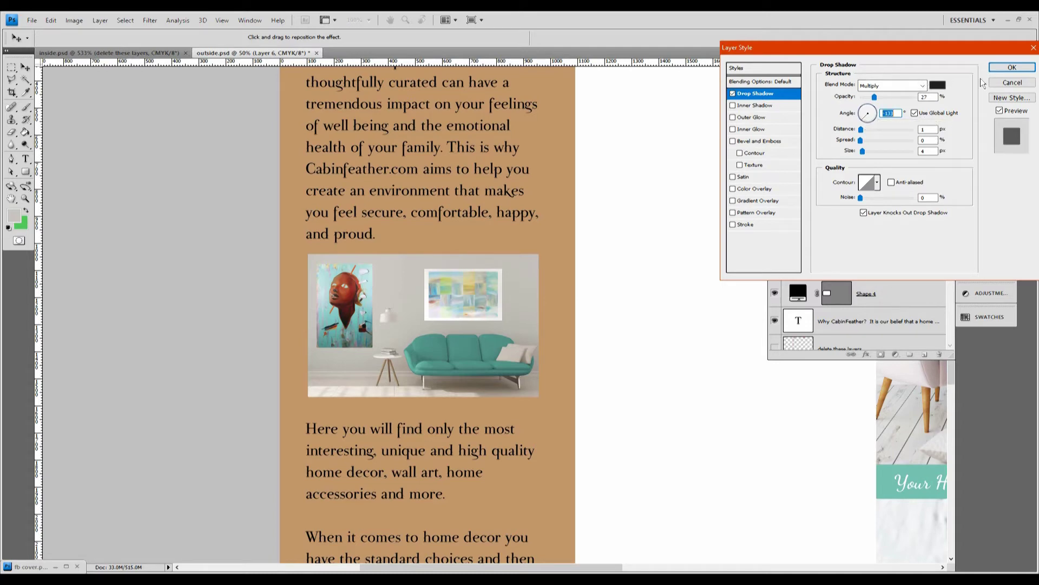
left_click(1012, 69)
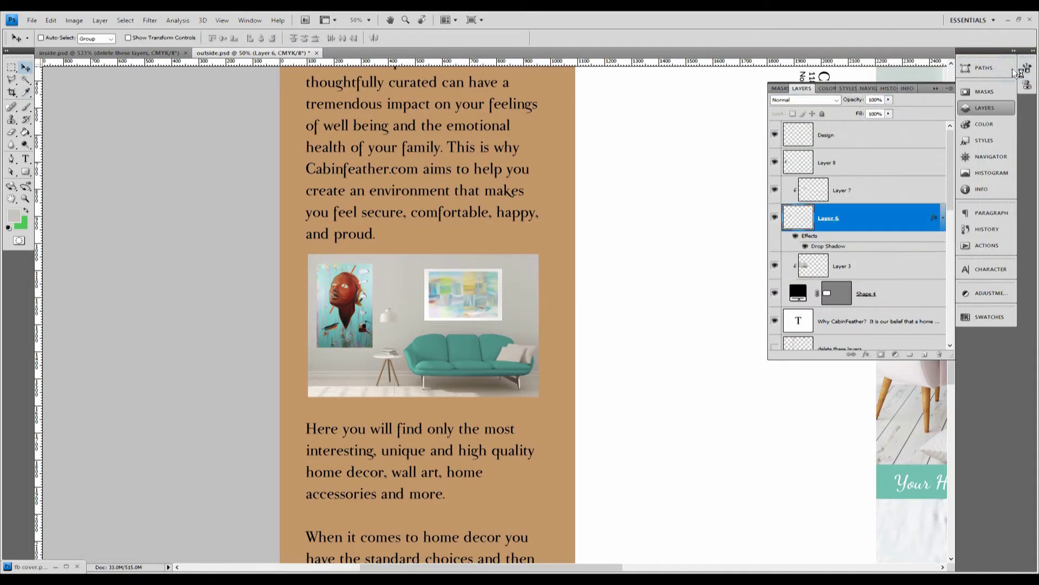
- Copy the layer style of Layer 6 and paste it onto Layer 8
right_click(848, 215)
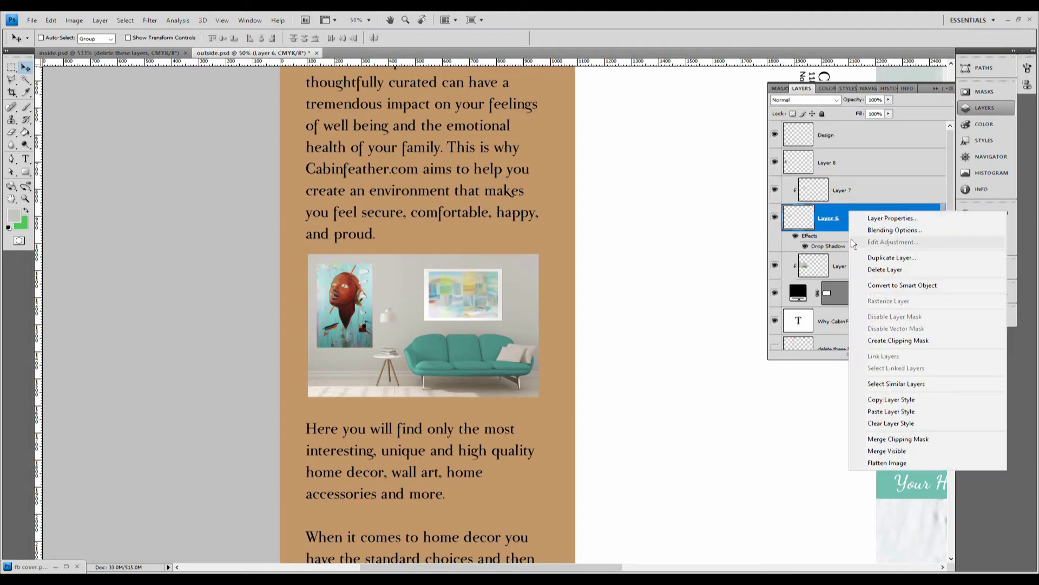
left_click(911, 400)
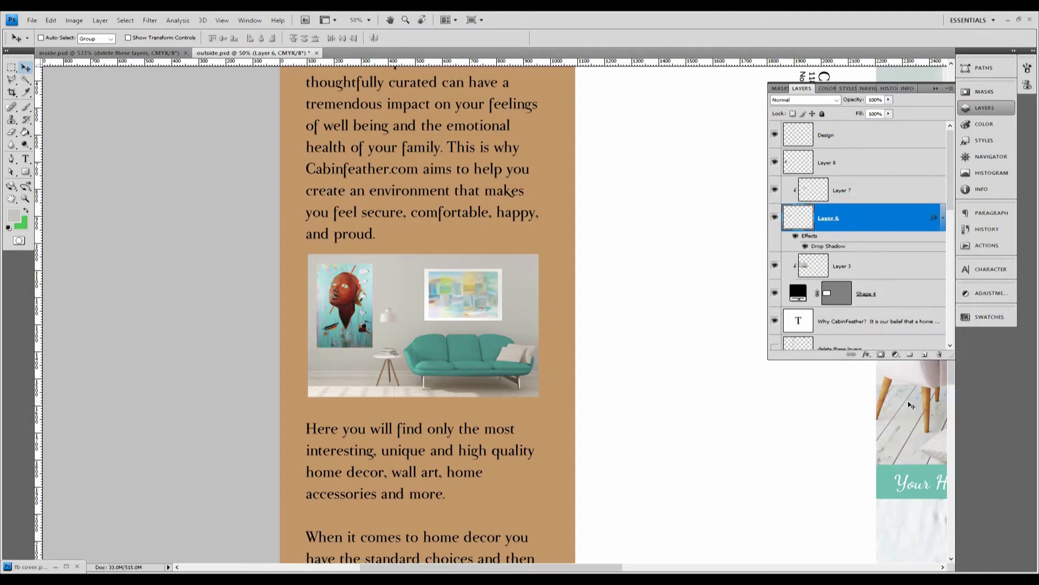
left_click(839, 171)
right_click(839, 171)
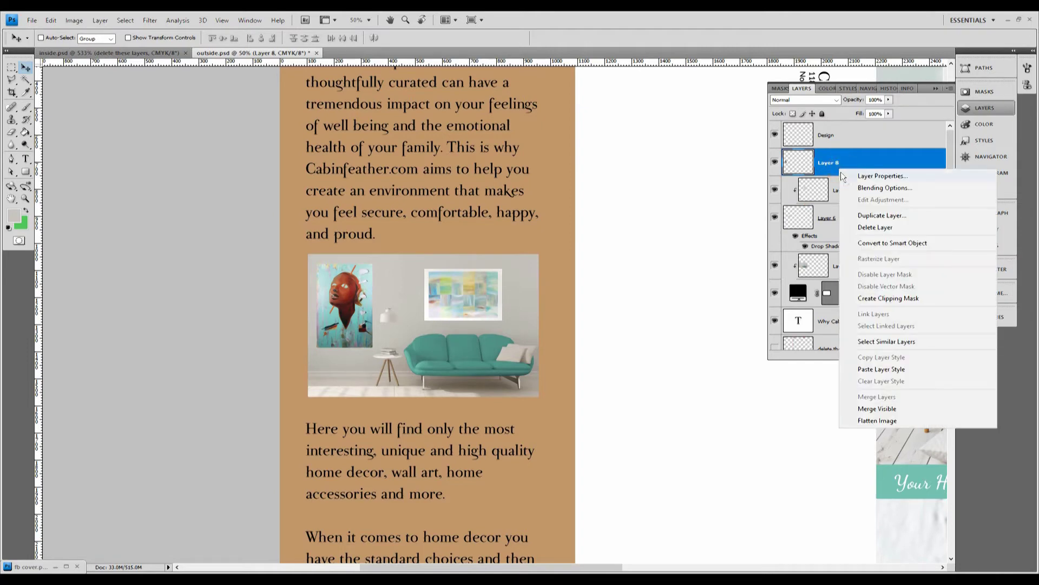
left_click(914, 374)
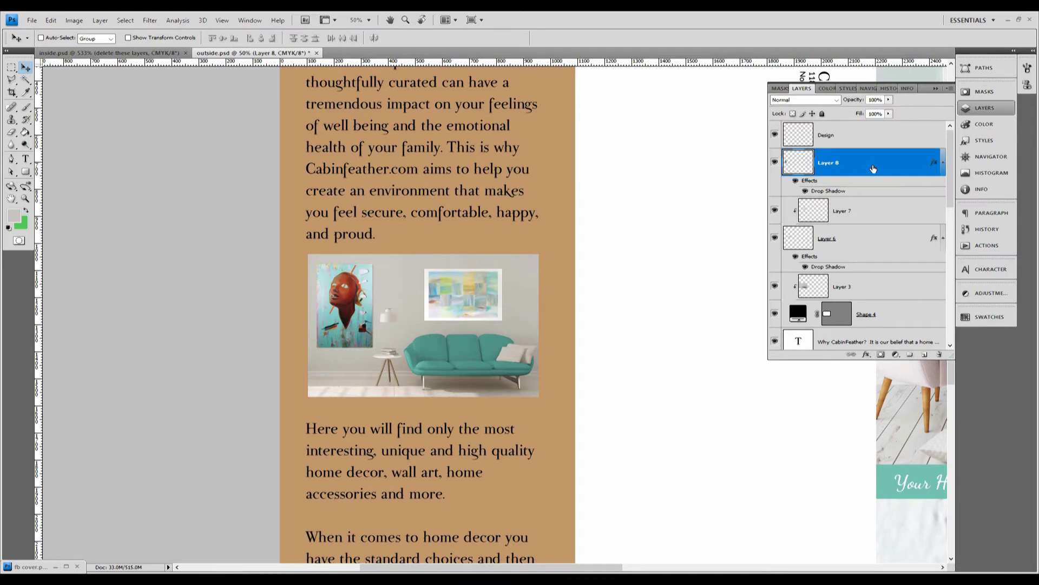
- Add a new layer above Layer 8 and set the foreground colour to light grey ededed
left_click(924, 355)
left_click(848, 163)
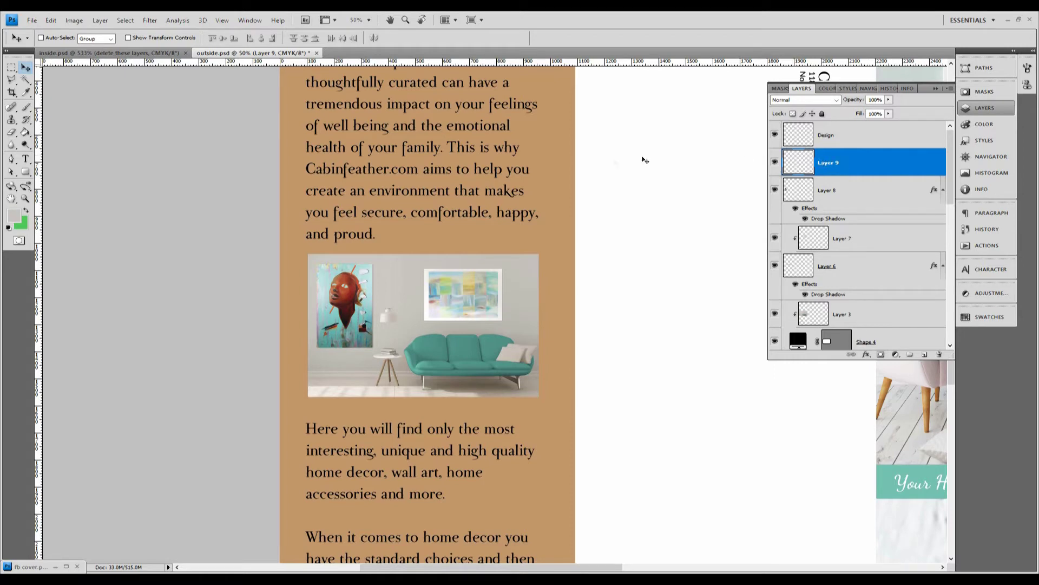
left_click(15, 217)
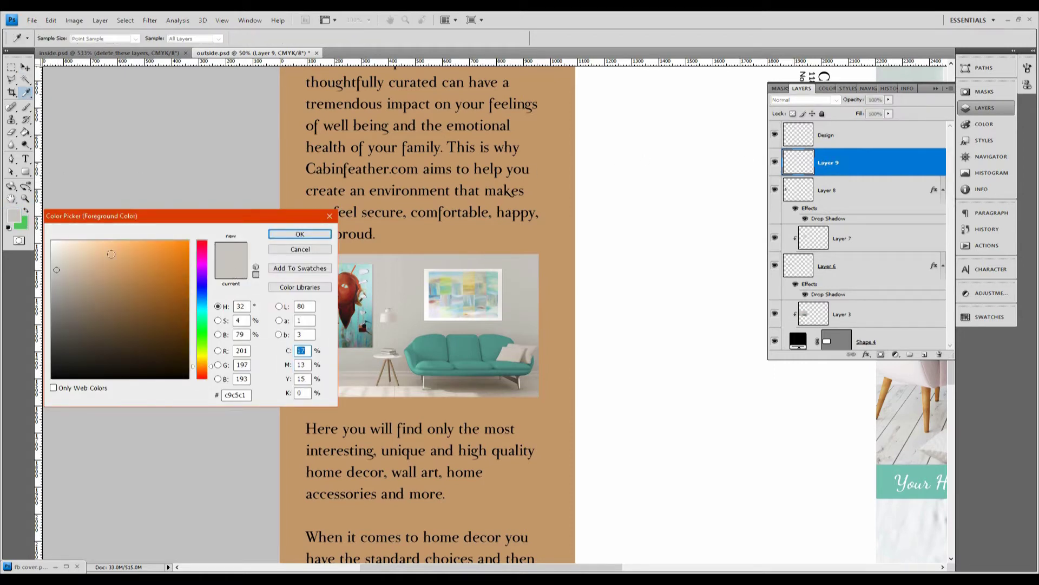
left_click_drag(57, 251, 52, 250)
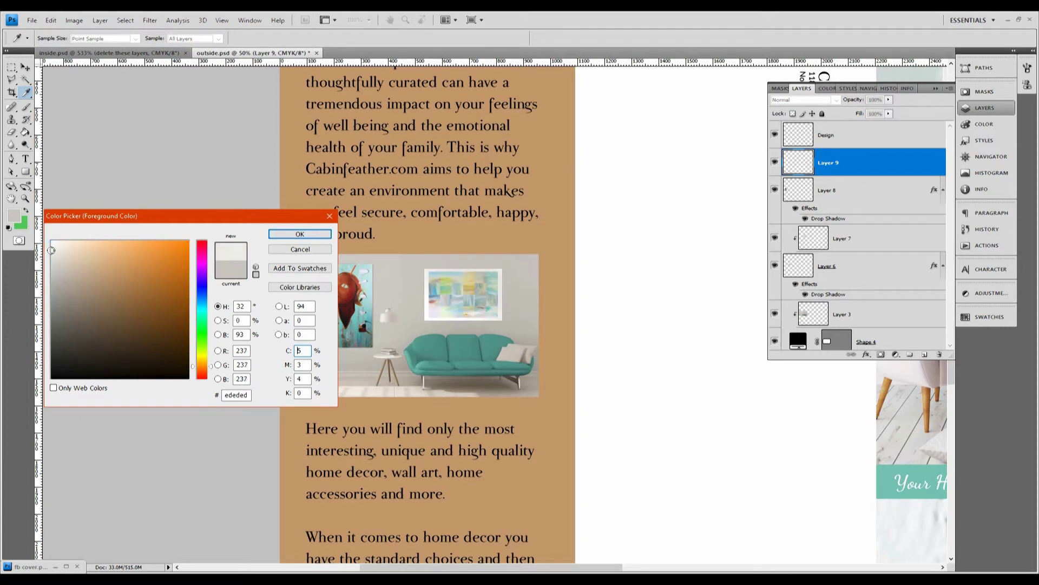
left_click(299, 234)
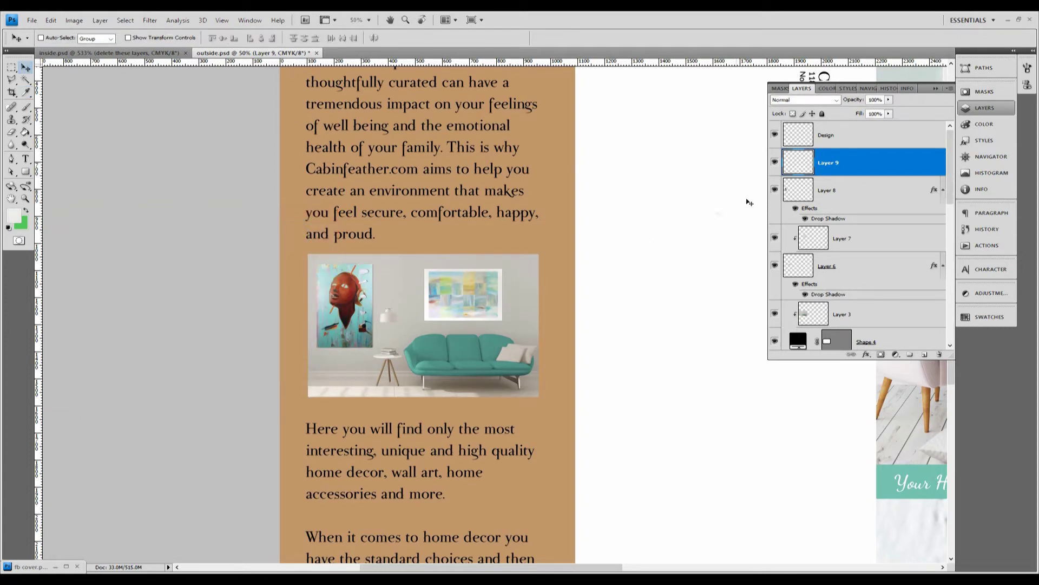
- Brush a light vertical stroke down the left edge of the portrait artwork on Layer 9 and clip that layer to Layer 8
left_click(26, 111)
left_click_drag(315, 257, 315, 338)
right_click(828, 170)
left_click(903, 299)
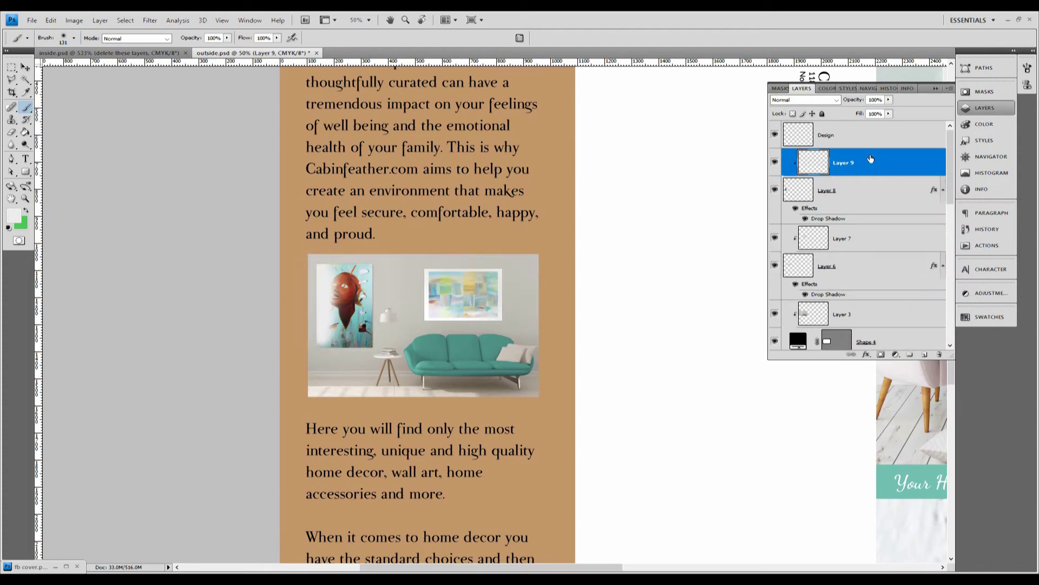
- Reapply the last Gaussian Blur to the light stroke on Layer 9 and lower the layer's opacity to 36%
left_click(150, 20)
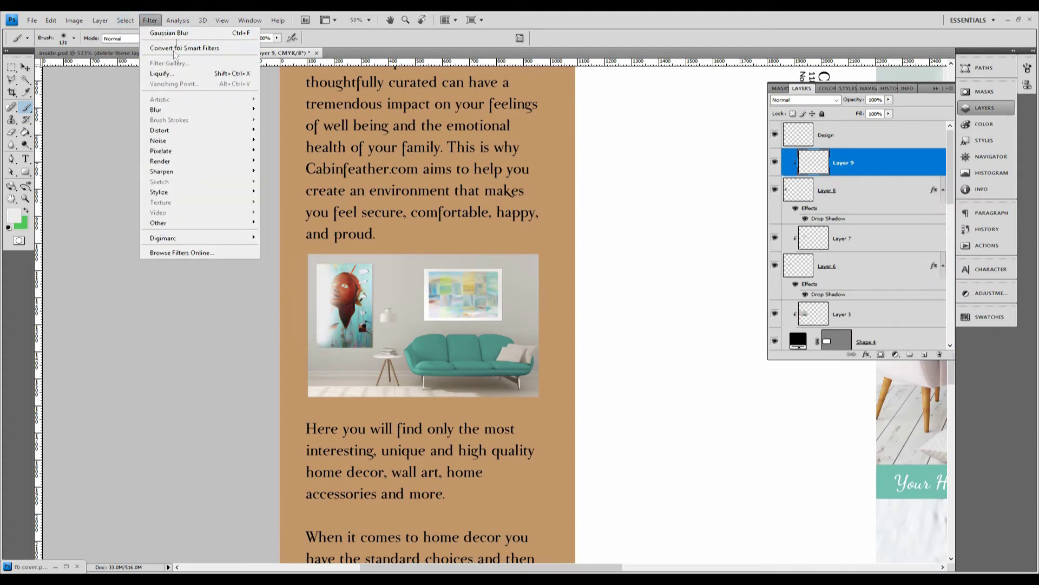
left_click(190, 35)
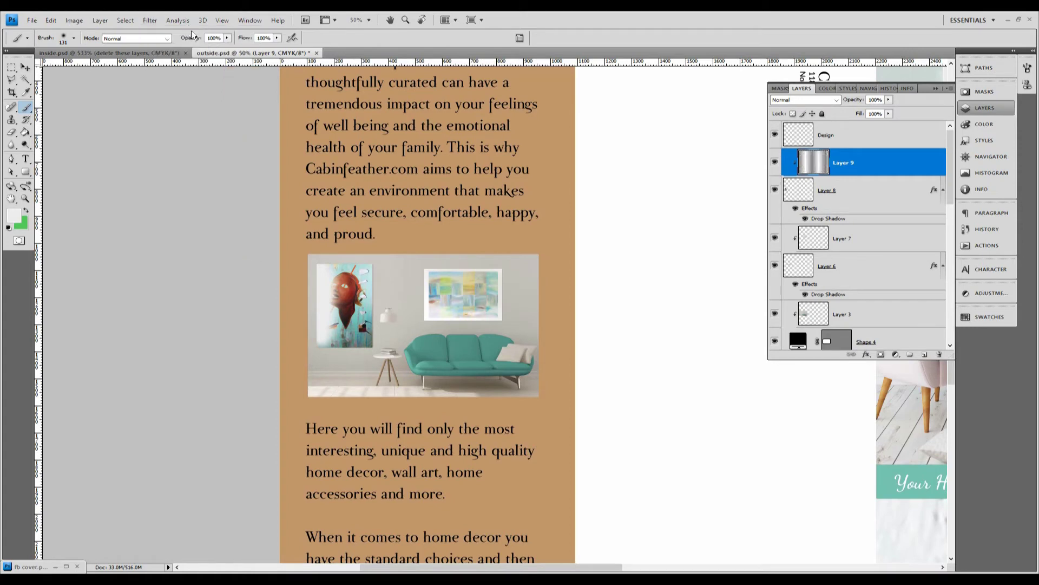
left_click(874, 101)
type("50")
key("Return")
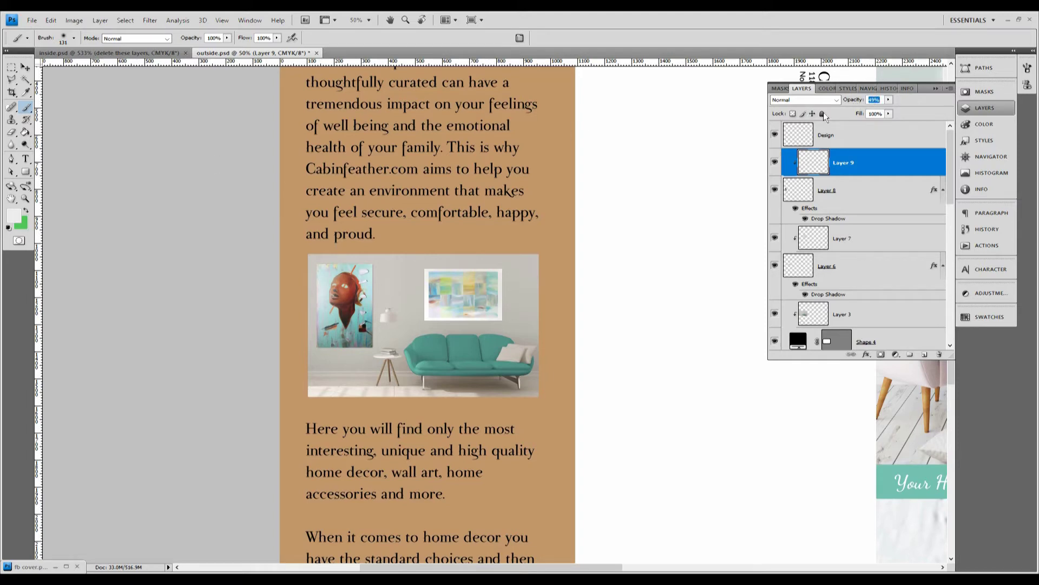
key("Down")
key("Down")
key("Down")
key("Down")
key("Return")
- Scale the portrait artwork on Layer 8 proportionally to 88% with Free Transform
left_click(26, 199)
right_click(440, 280)
left_click(476, 337)
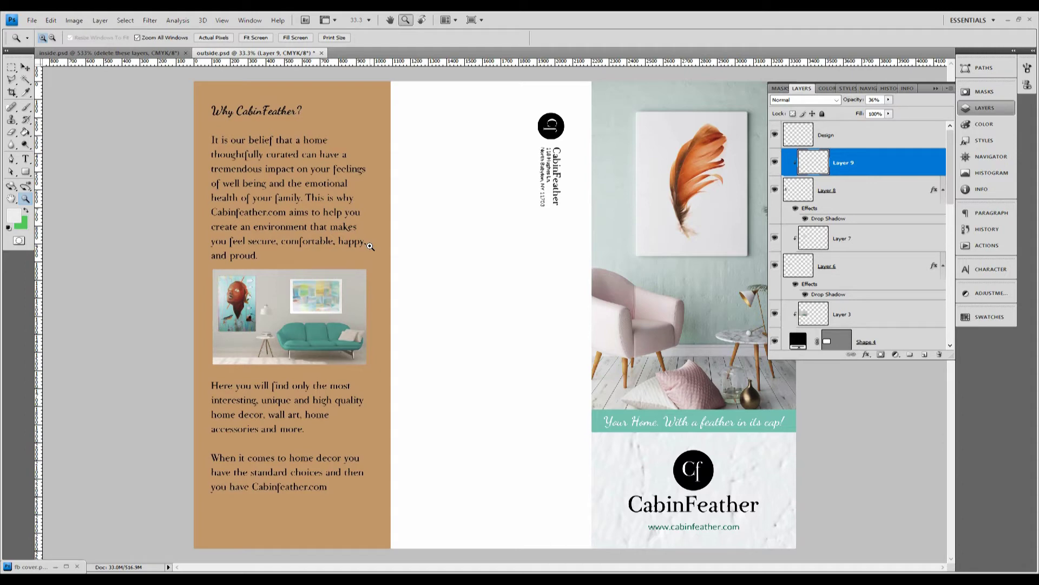
left_click(848, 191)
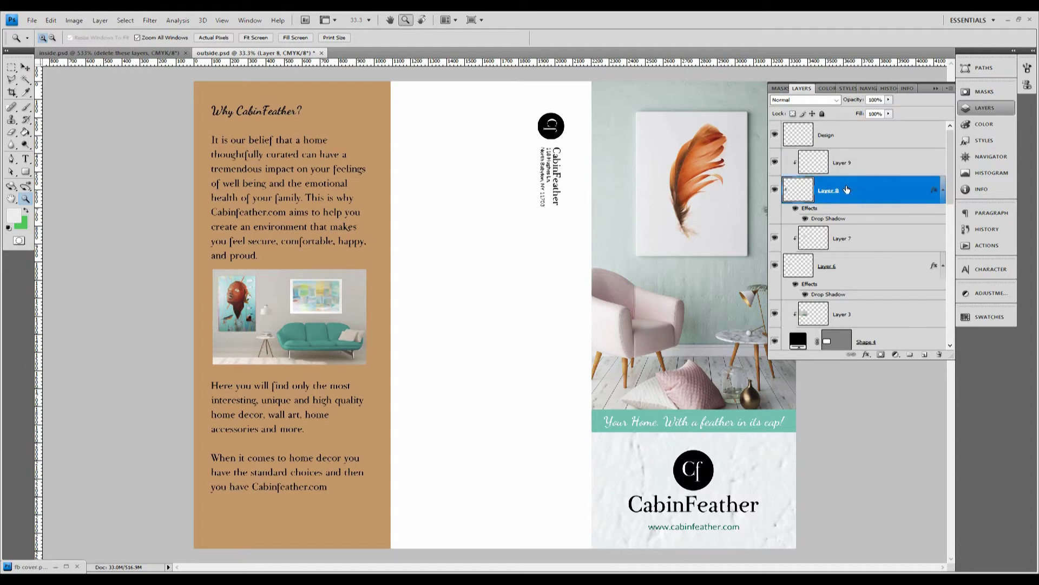
left_click(51, 20)
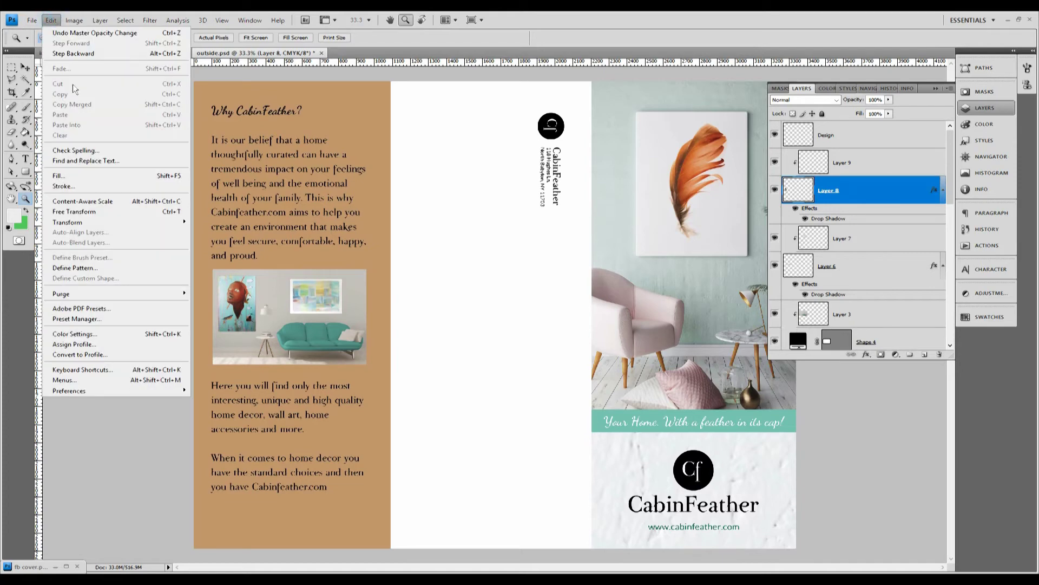
left_click(116, 212)
left_click(199, 37)
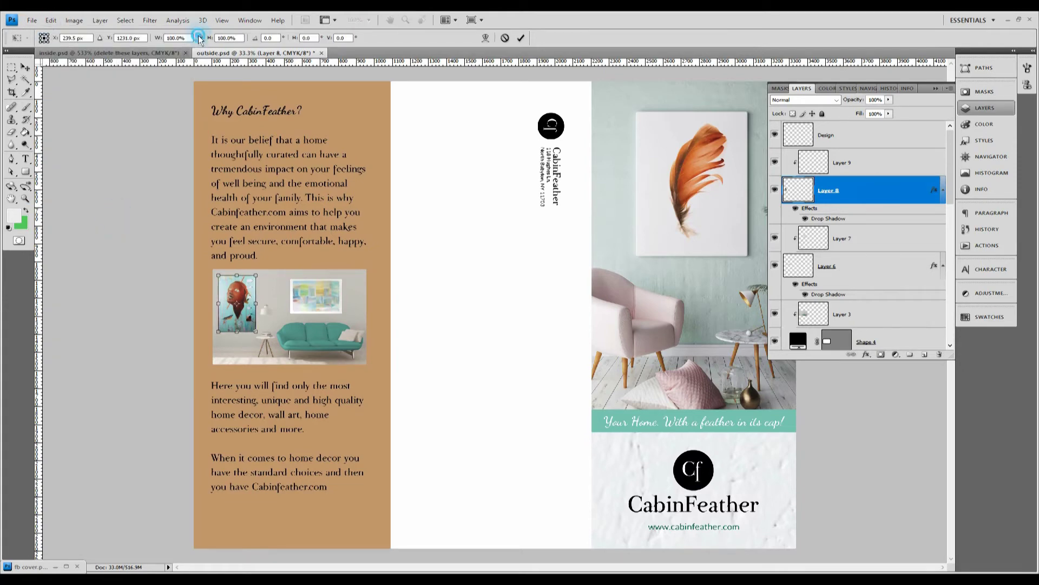
double_click(224, 38)
type("97")
key("Return")
type("88")
key("Return")
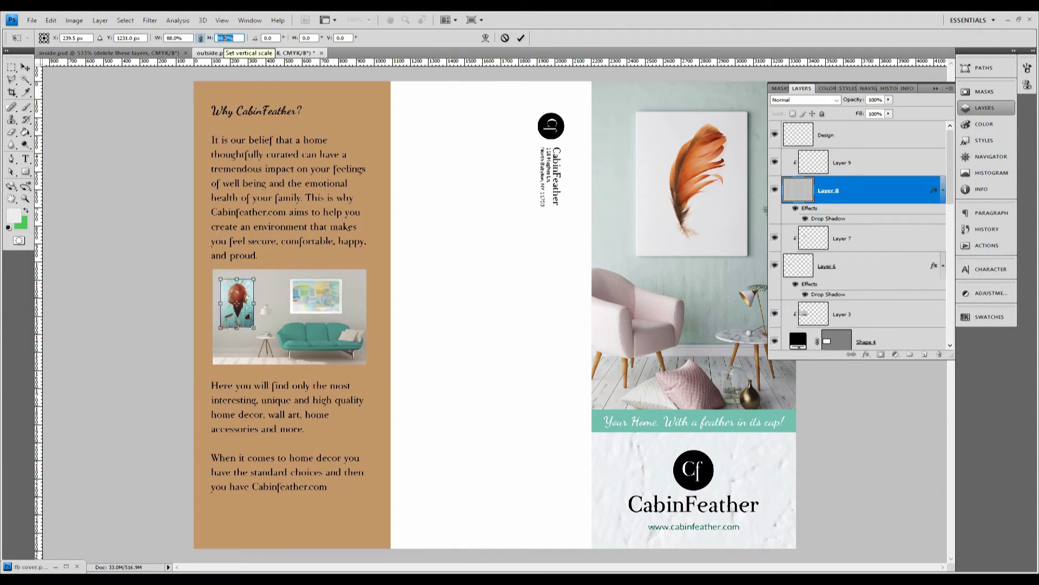
- Raise the portrait artwork to a vertical position of 1217 px and apply the transform
double_click(127, 38)
type("1230")
key("Return")
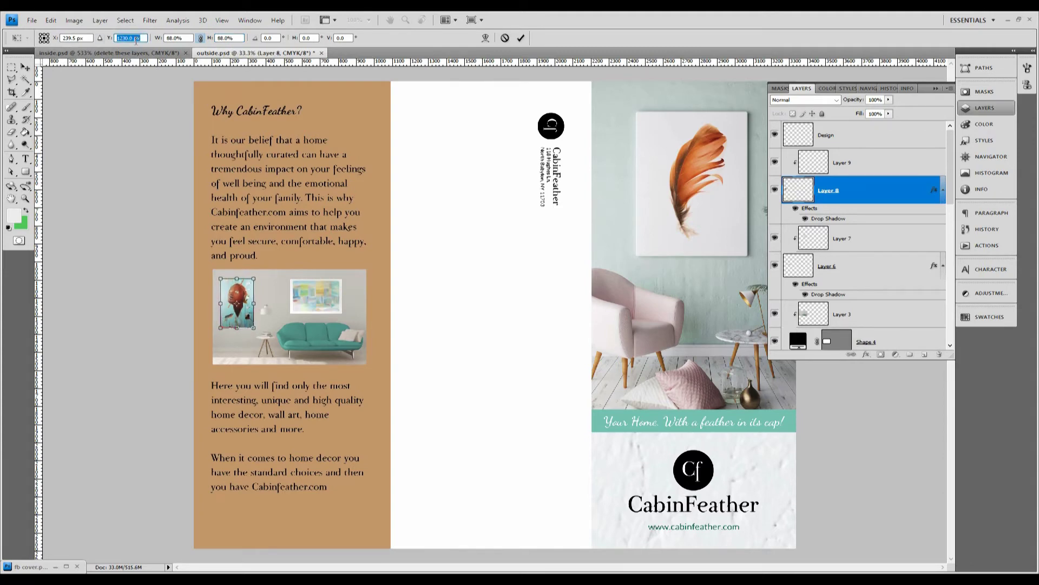
key("Down")
key("Down")
key("Down")
key("Down")
key("Down")
key("Down")
key("Down")
key("Down")
key("Down")
key("Down")
key("Down")
key("Down")
key("Down")
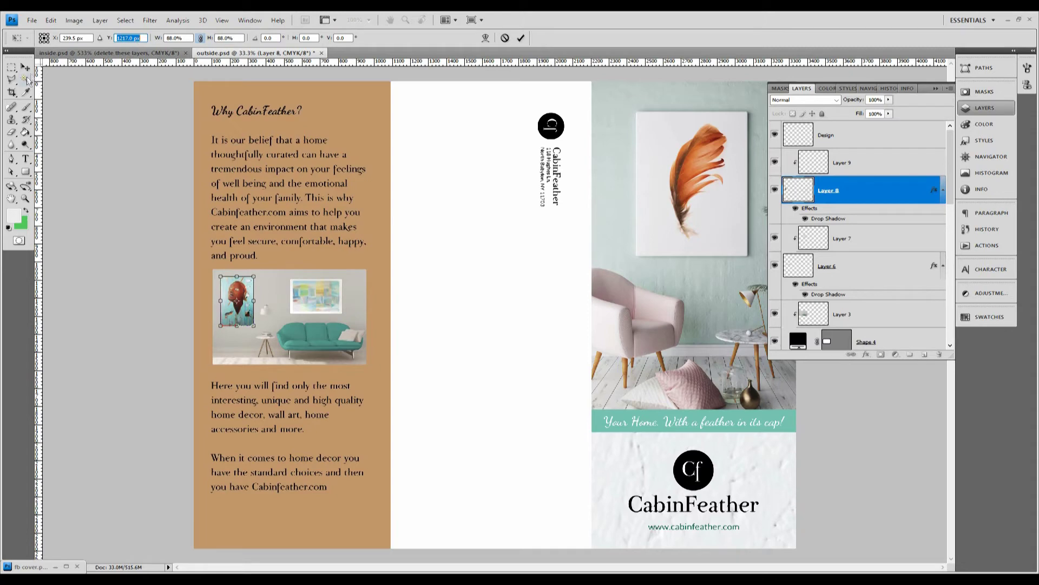
left_click(25, 67)
left_click(468, 226)
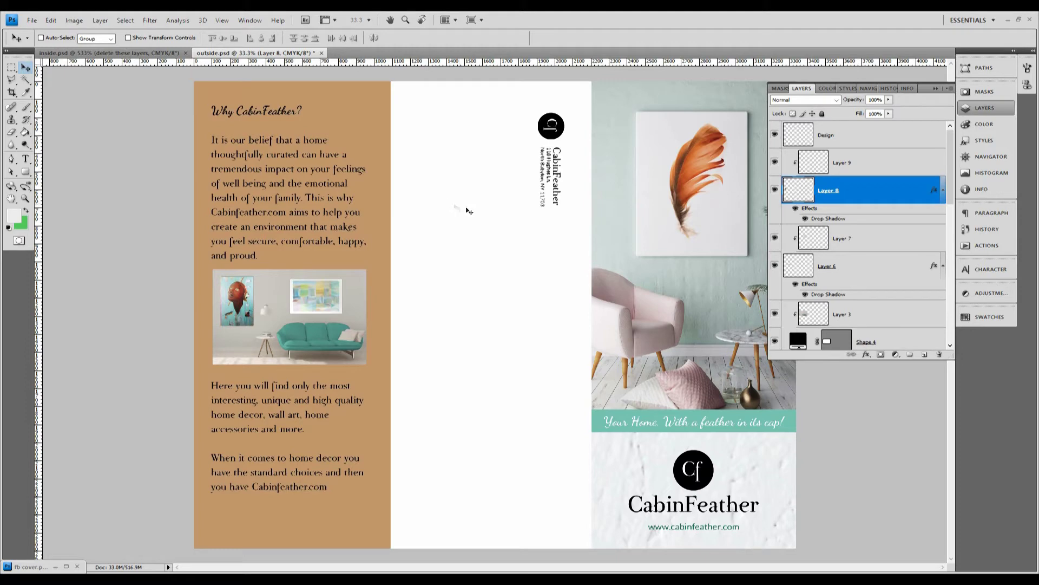
- Set the angle of Layer 8's drop shadow to about -140°
left_click(844, 222)
double_click(843, 222)
left_click_drag(864, 123, 861, 108)
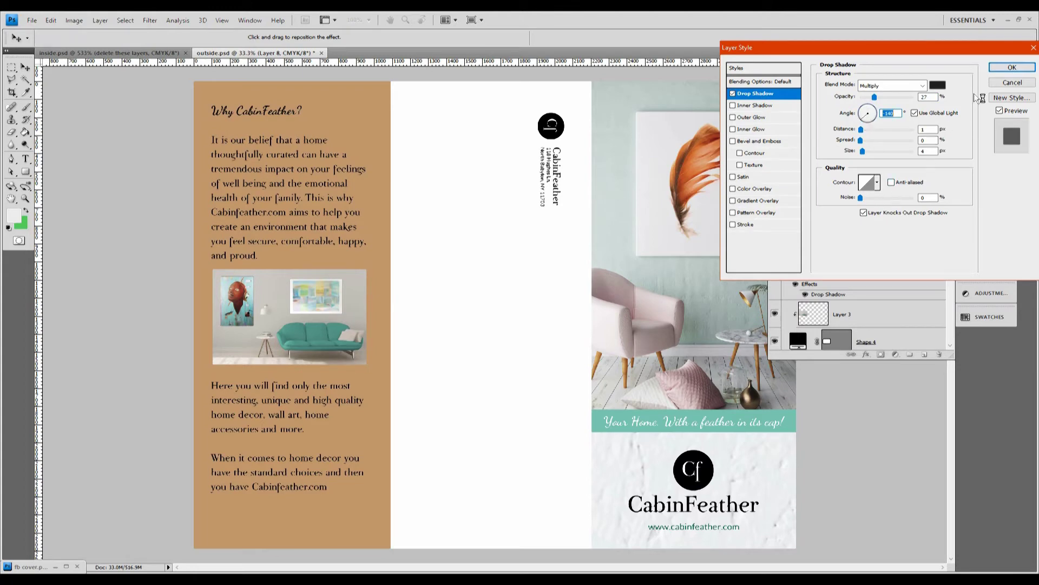
left_click(1012, 67)
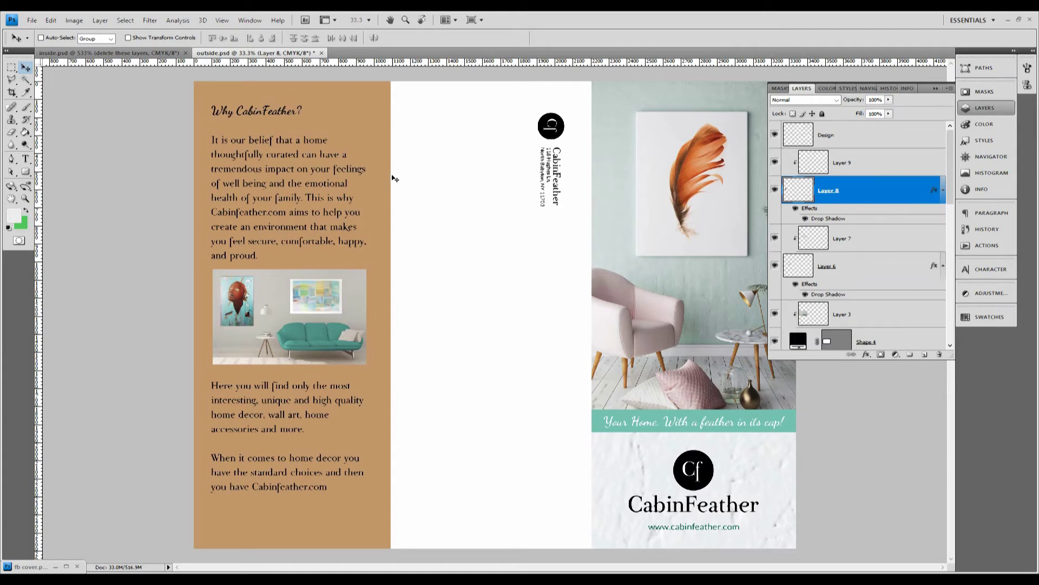
- Review the whole outside brochure layout at a reduced zoom level
left_click(25, 198)
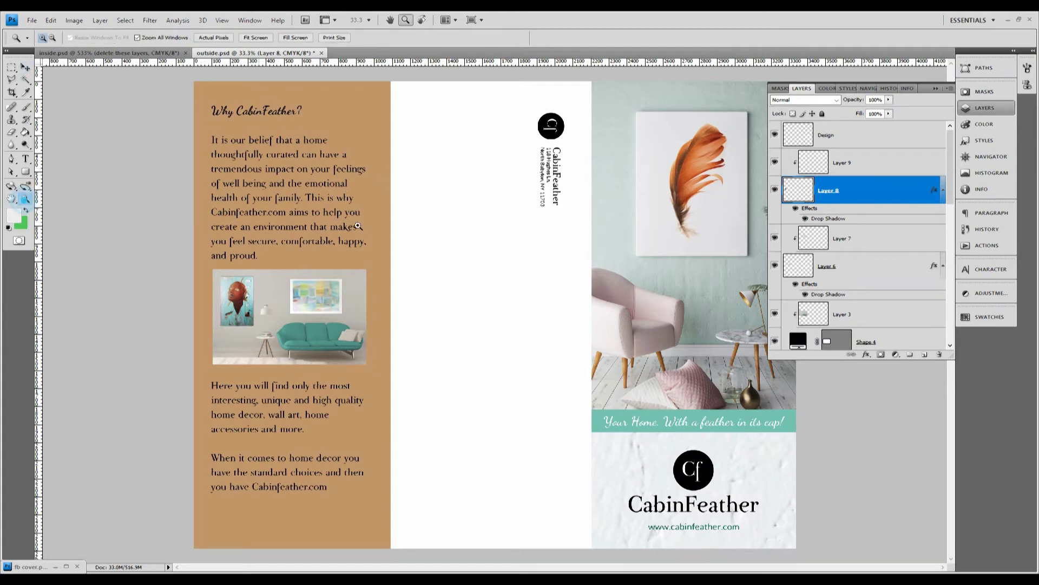
right_click(441, 210)
left_click(489, 268)
right_click(487, 242)
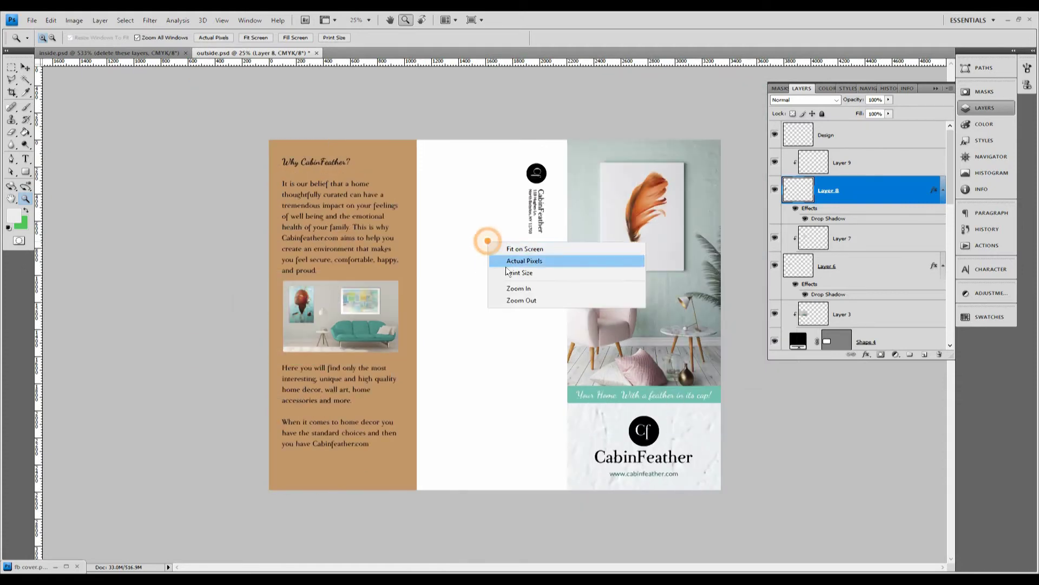
left_click(539, 301)
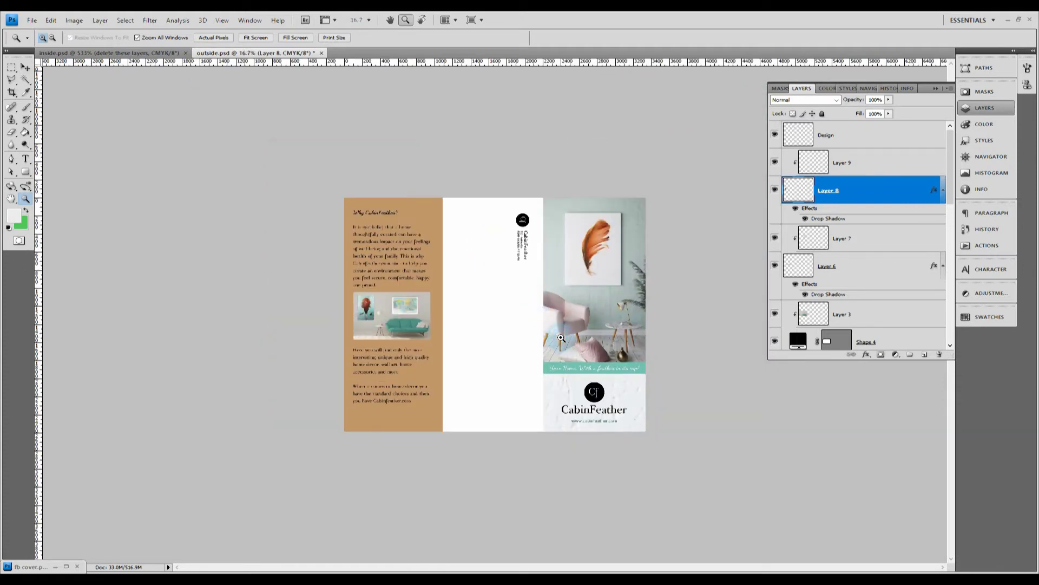
left_click(525, 301)
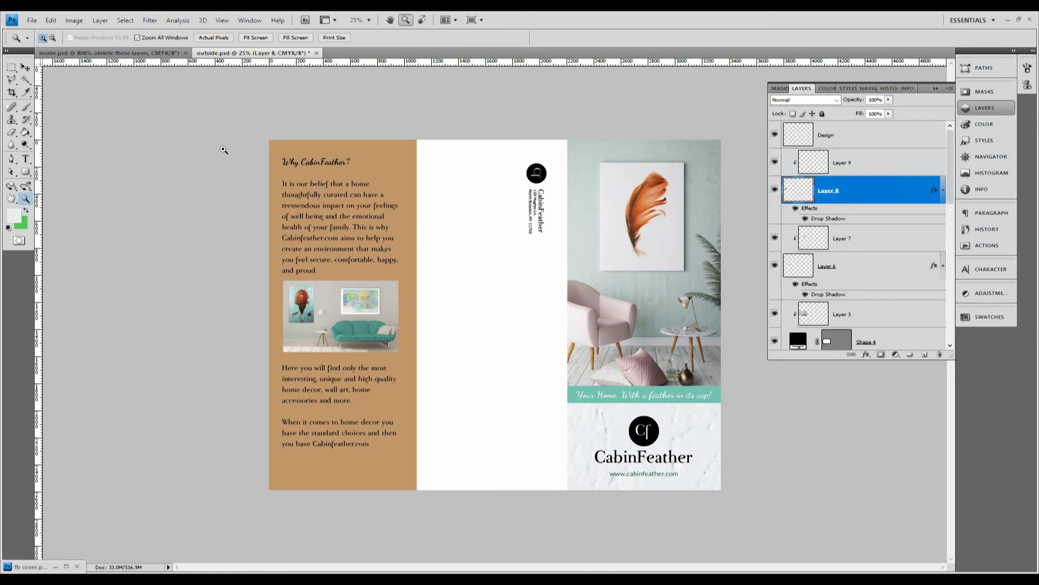
- Change the cover tagline to "Your home. With a feather in its cap!" with a lowercase h in "home"
key("v")
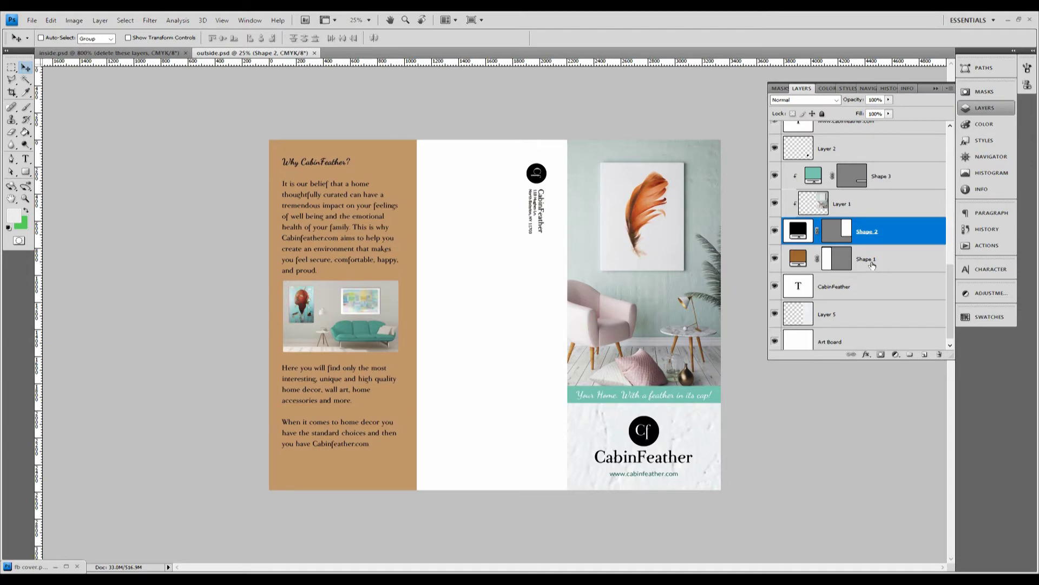
scroll(870, 262, "up", 3)
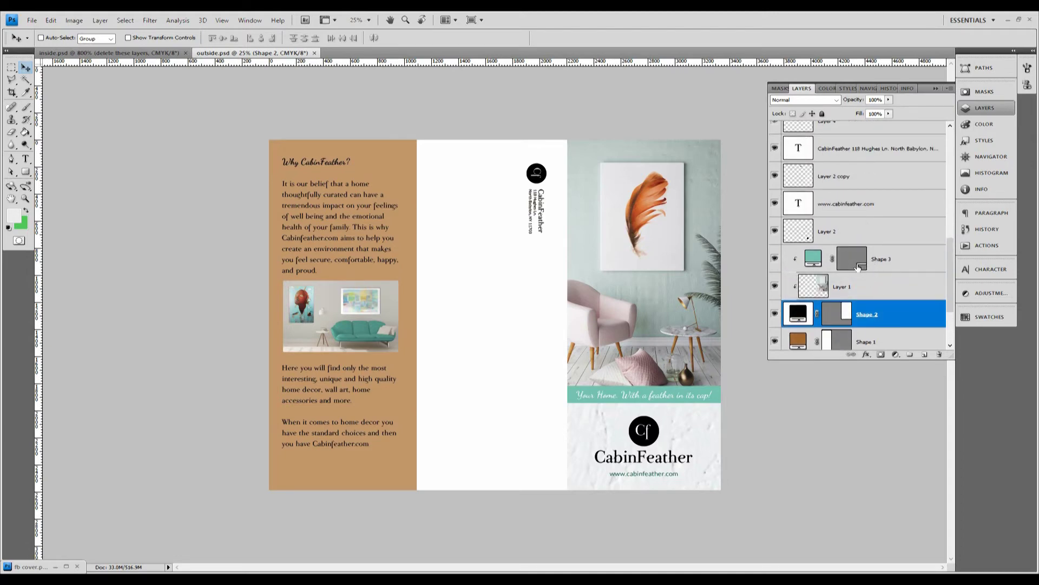
scroll(865, 269, "up", 1)
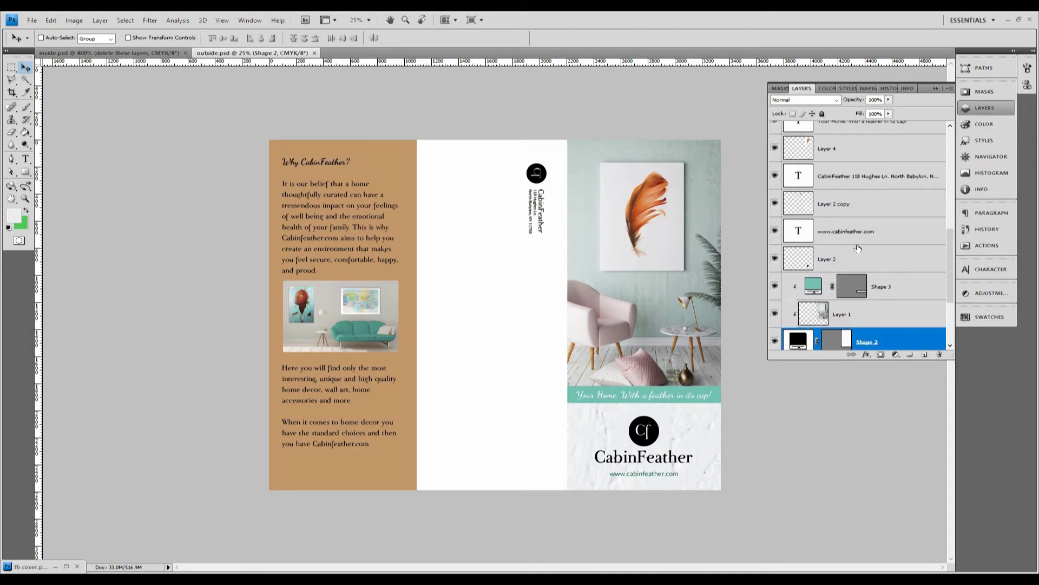
scroll(857, 251, "up", 3)
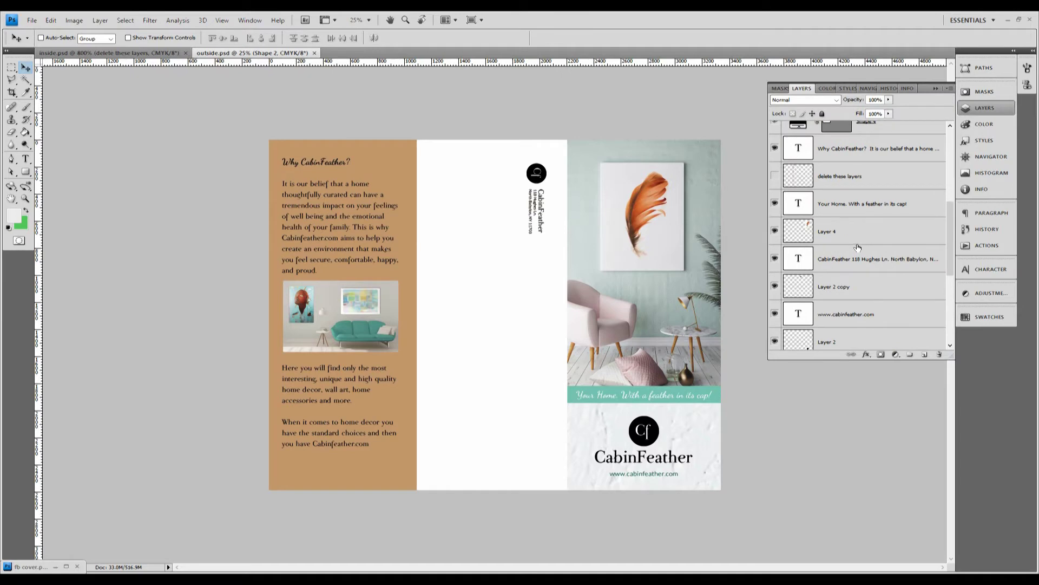
double_click(800, 203)
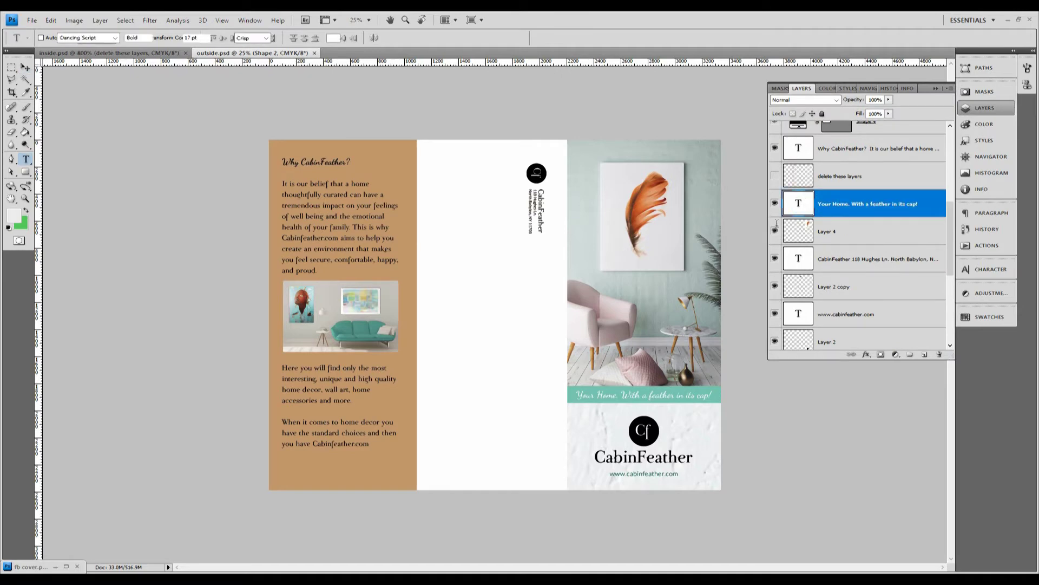
left_click(604, 391)
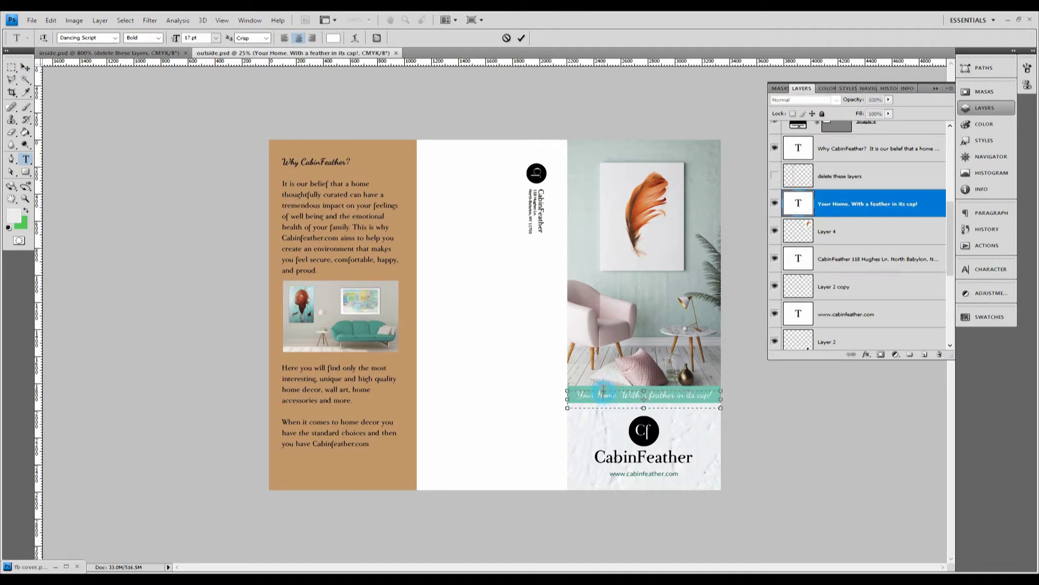
left_click_drag(597, 395, 605, 396)
type("h")
left_click(894, 207)
key("v")
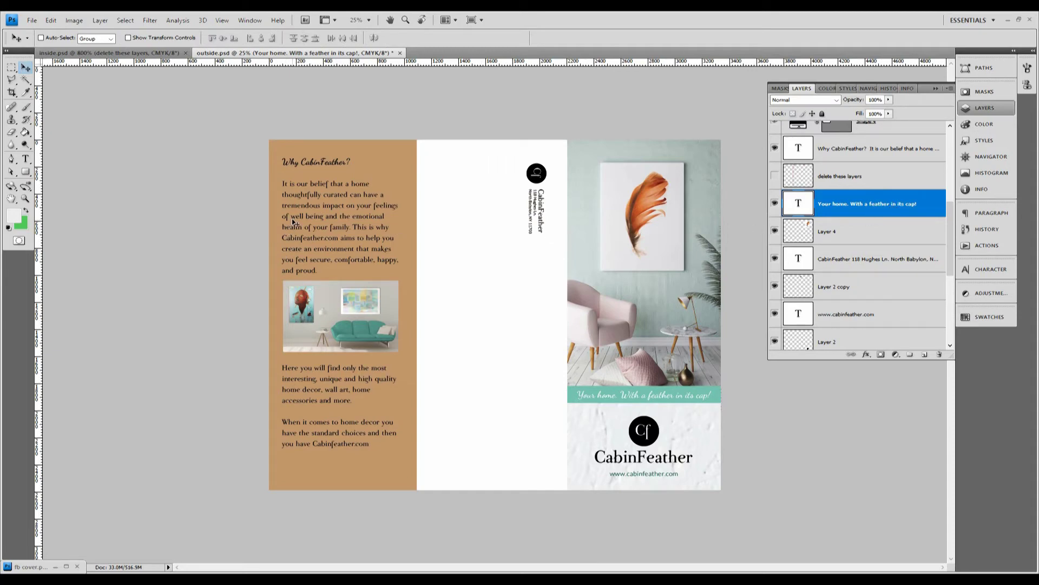
- Switch to the inside.psd document and hide the "Design" and "delete these layers" layers
key("z")
key("ctrl+Tab")
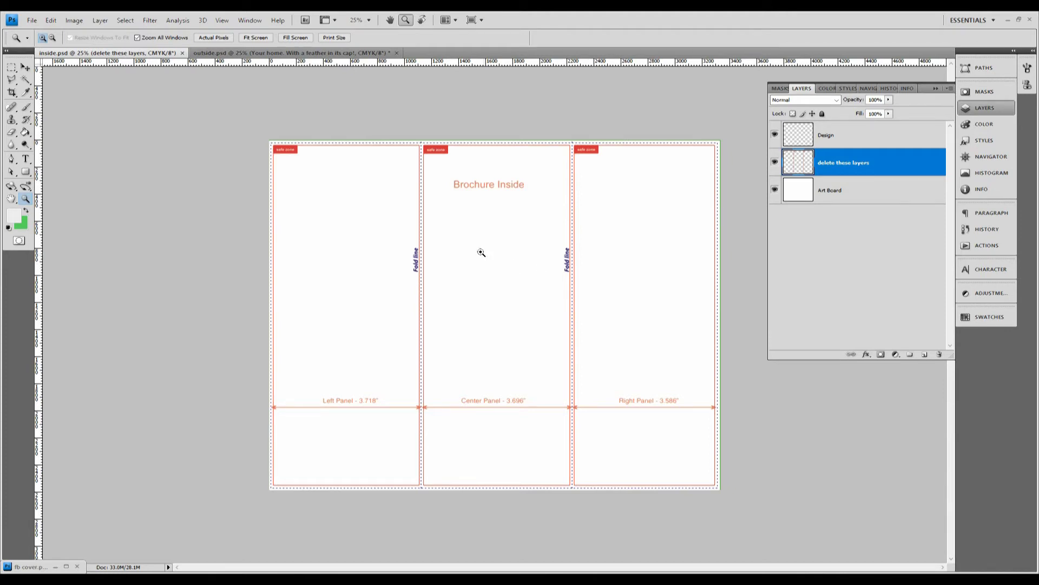
left_click(775, 135)
left_click(774, 162)
- Draw a full-width rectangle band across the page top and fill it with teal 73c2b1 sampled from outside.psd's tagline strip
left_click_drag(25, 171, 68, 174)
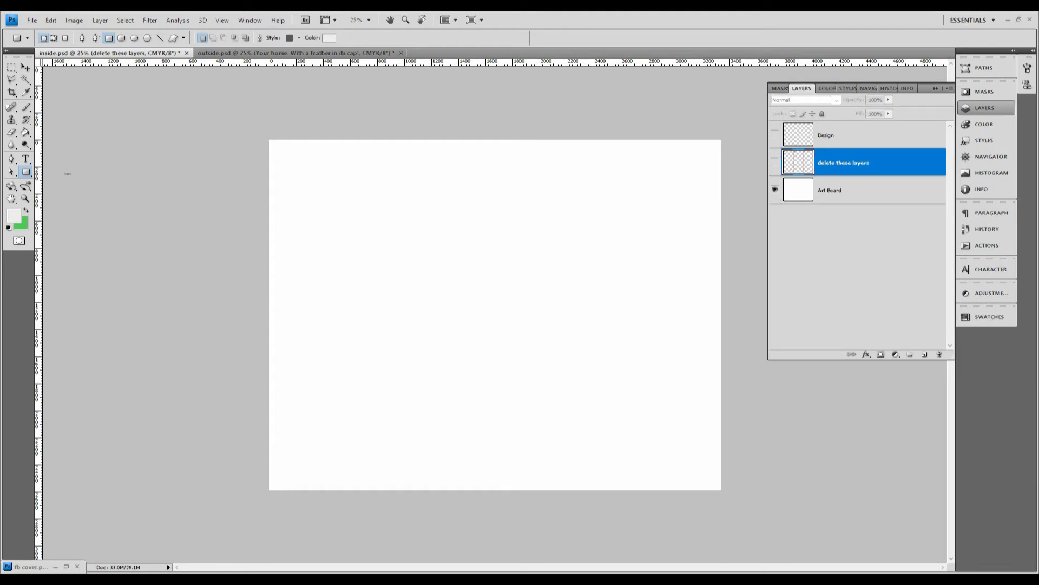
left_click_drag(262, 131, 729, 181)
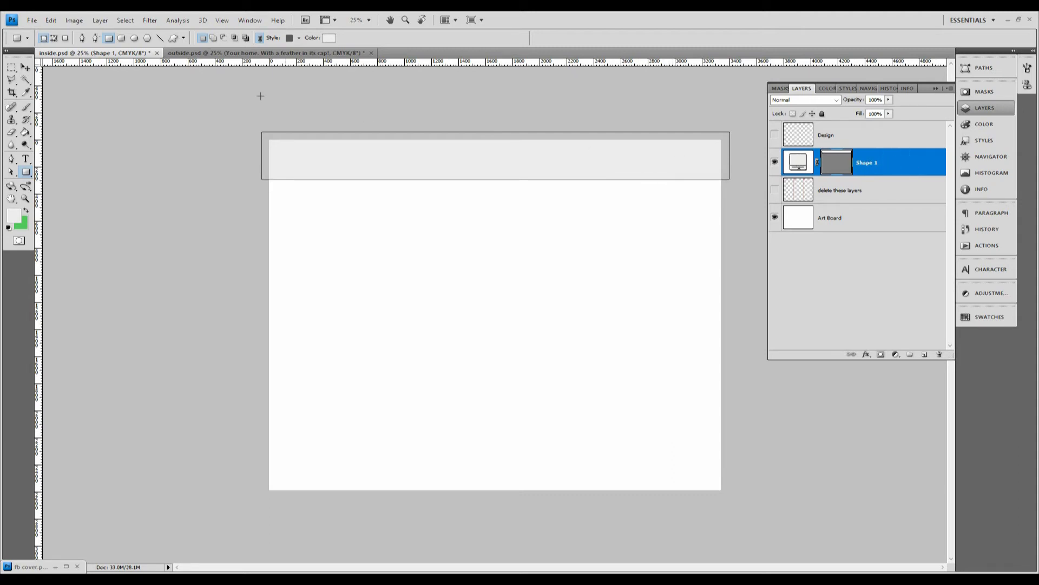
left_click(234, 53)
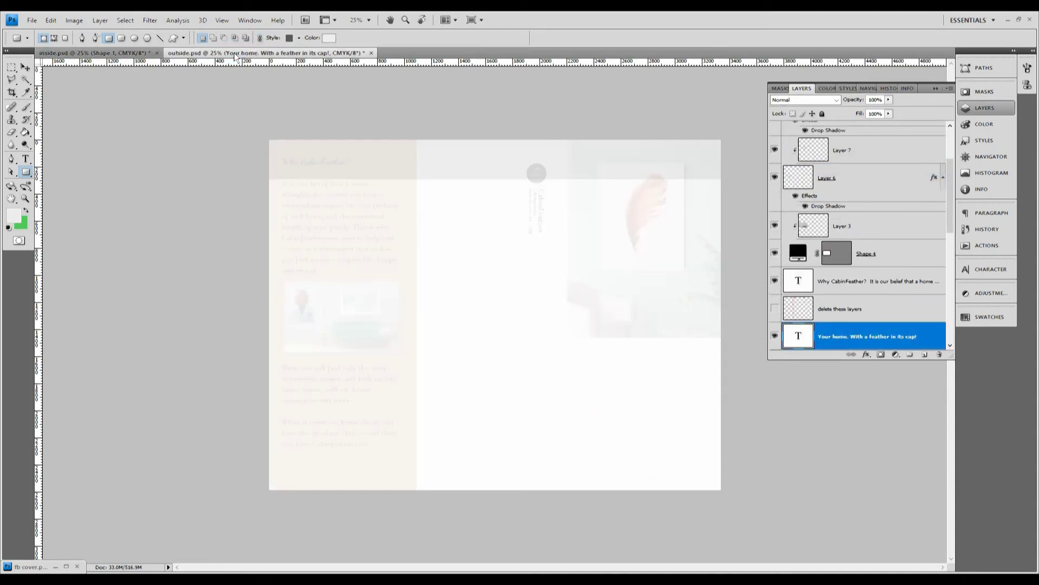
left_click(25, 93)
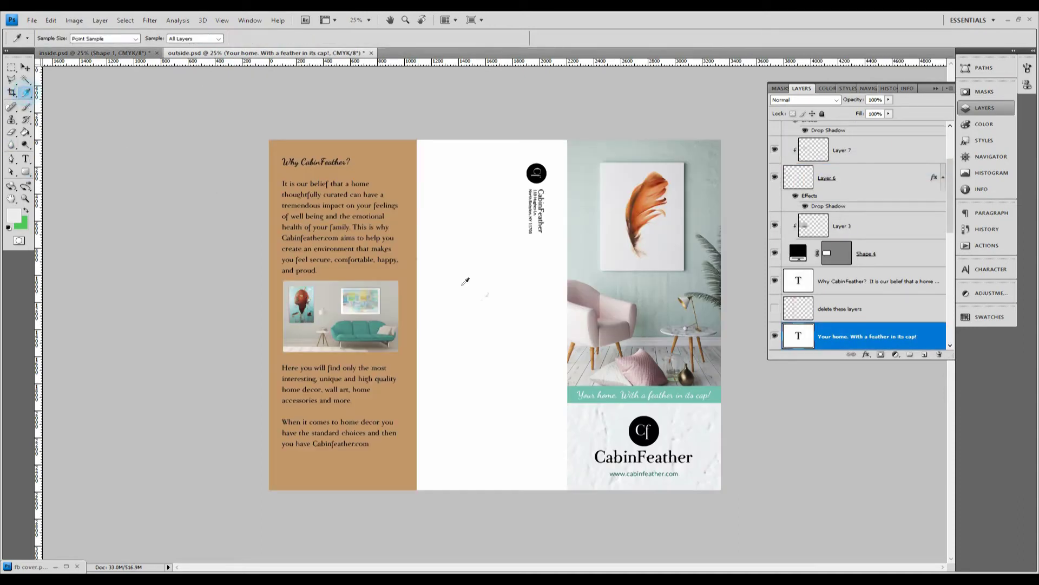
left_click(570, 390)
left_click(64, 54)
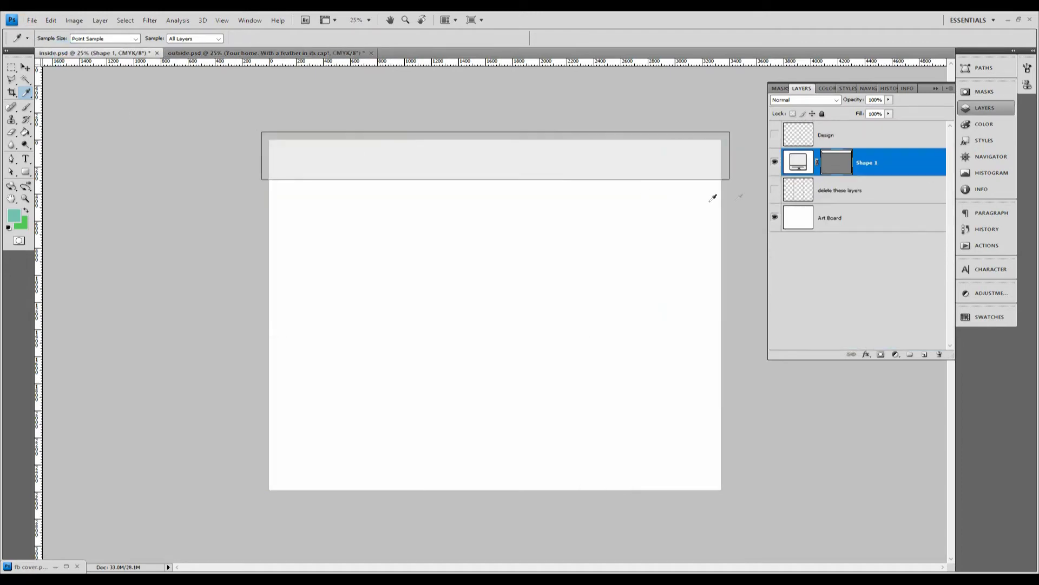
double_click(803, 161)
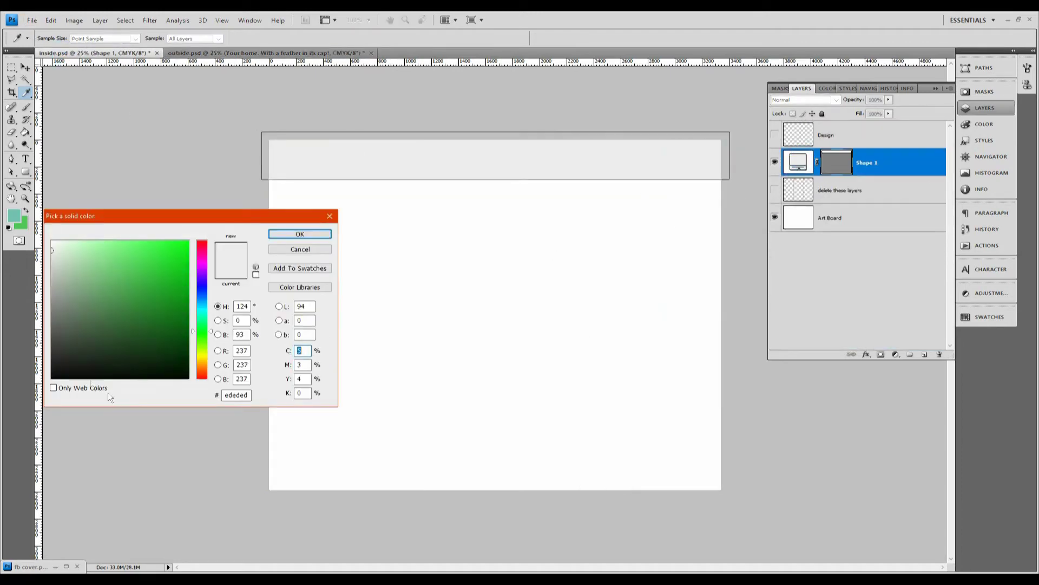
left_click(14, 216)
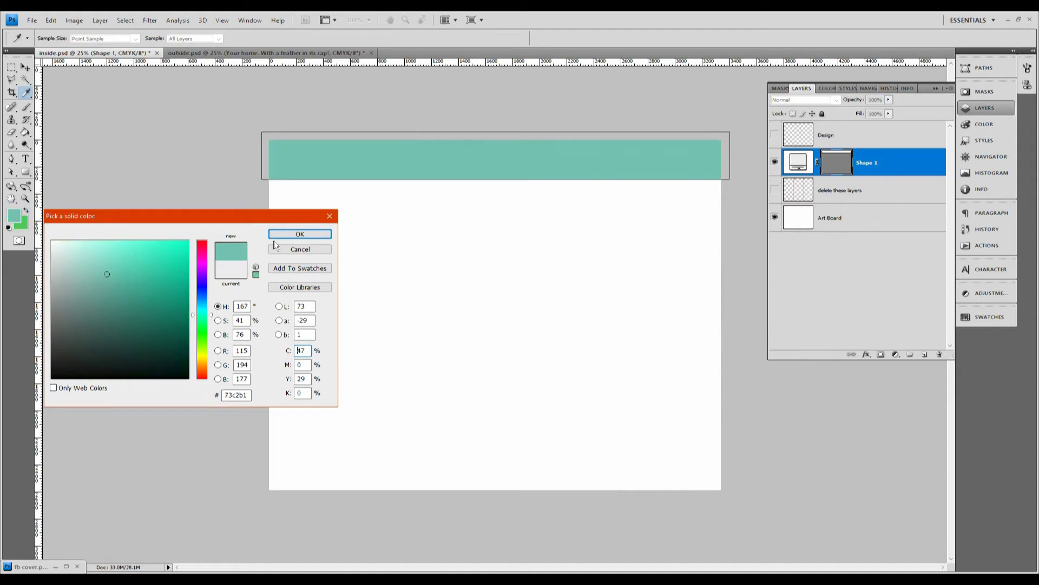
left_click(299, 234)
- Add a "Poster Prints" text box over the band in the left panel and place its layer above Shape 1
left_click(897, 226)
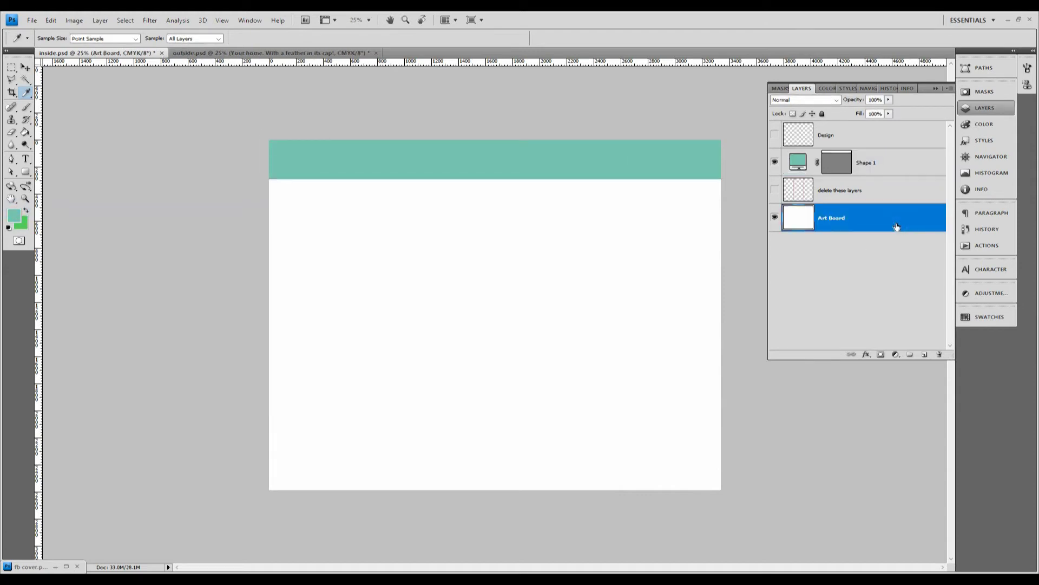
left_click(25, 158)
right_click(26, 159)
left_click(61, 159)
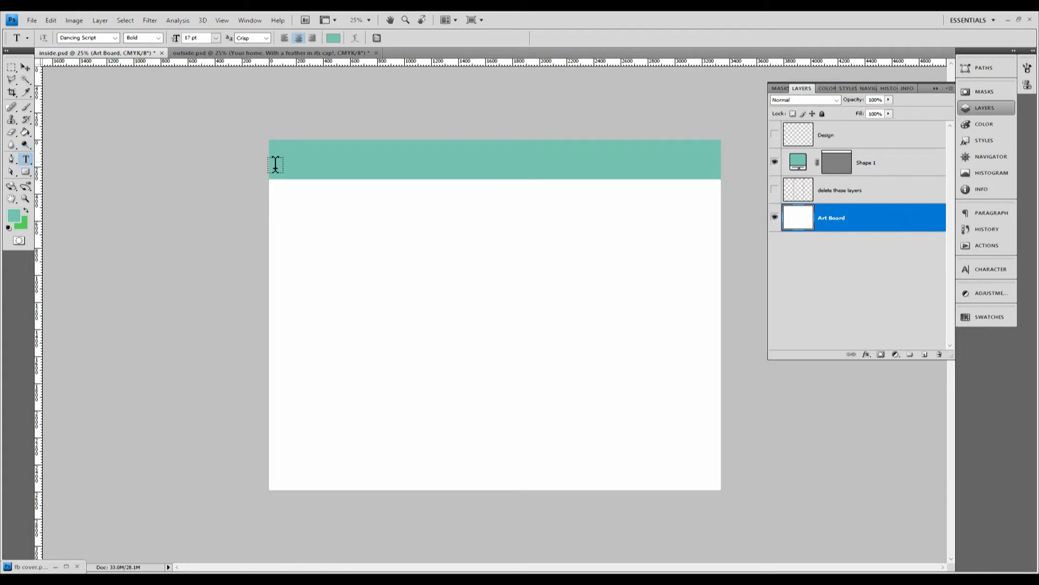
left_click_drag(269, 155, 411, 174)
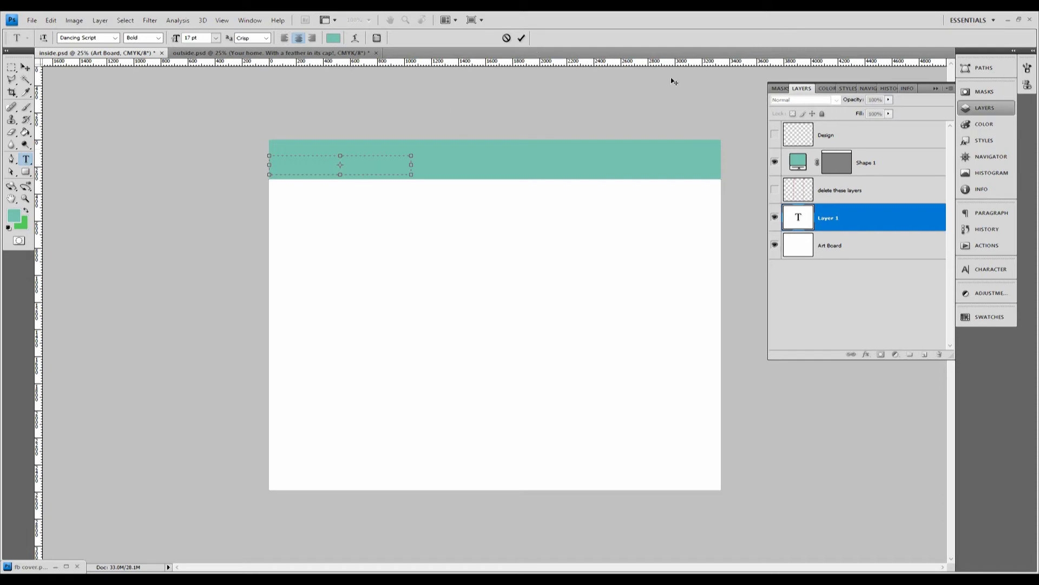
left_click_drag(851, 213, 836, 156)
- Set the "Poster Prints" heading's colour to white and its font size to 28 pt
double_click(798, 161)
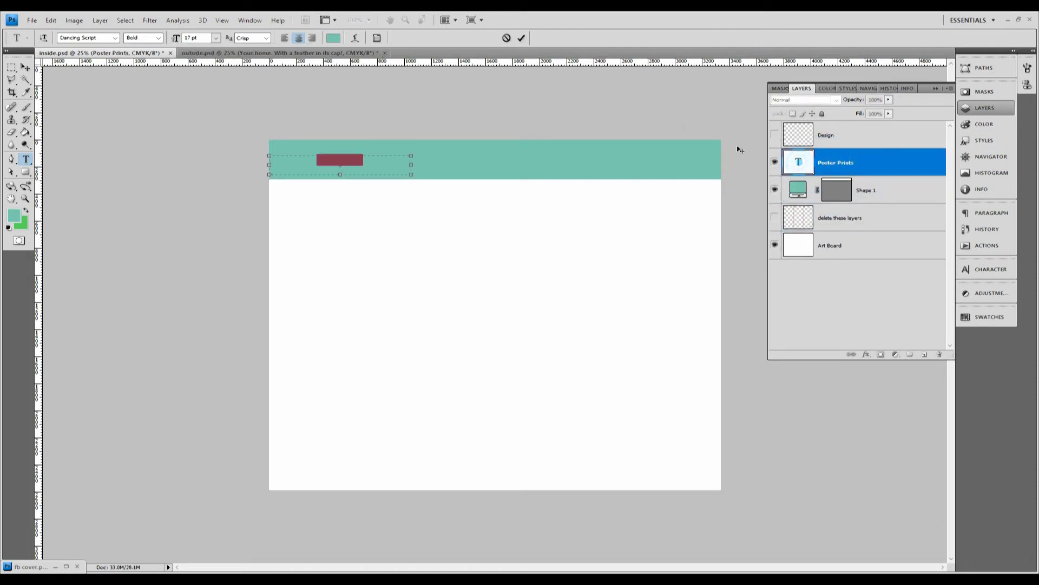
left_click(333, 38)
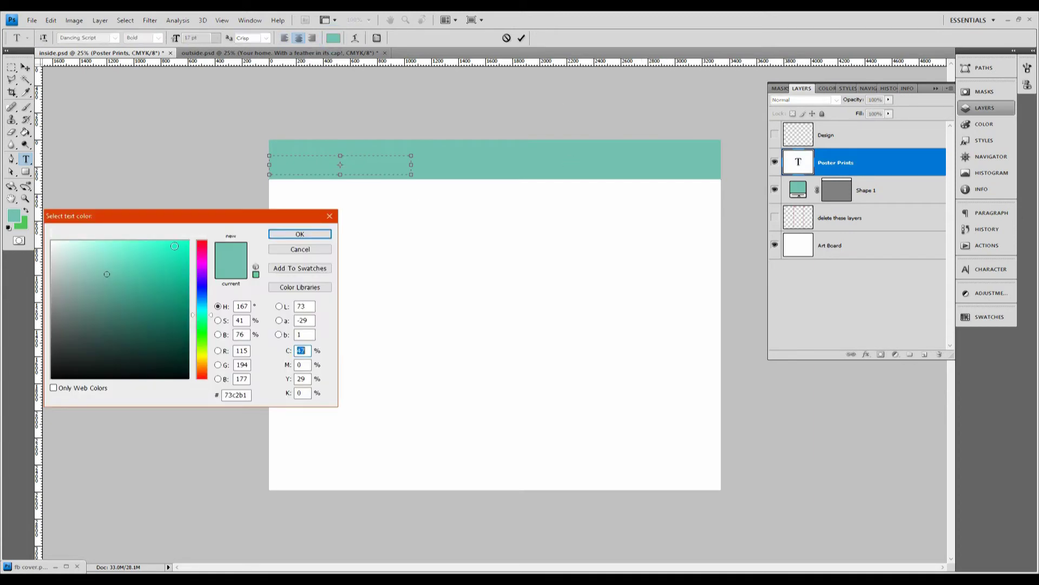
left_click_drag(124, 269, 52, 242)
left_click(291, 234)
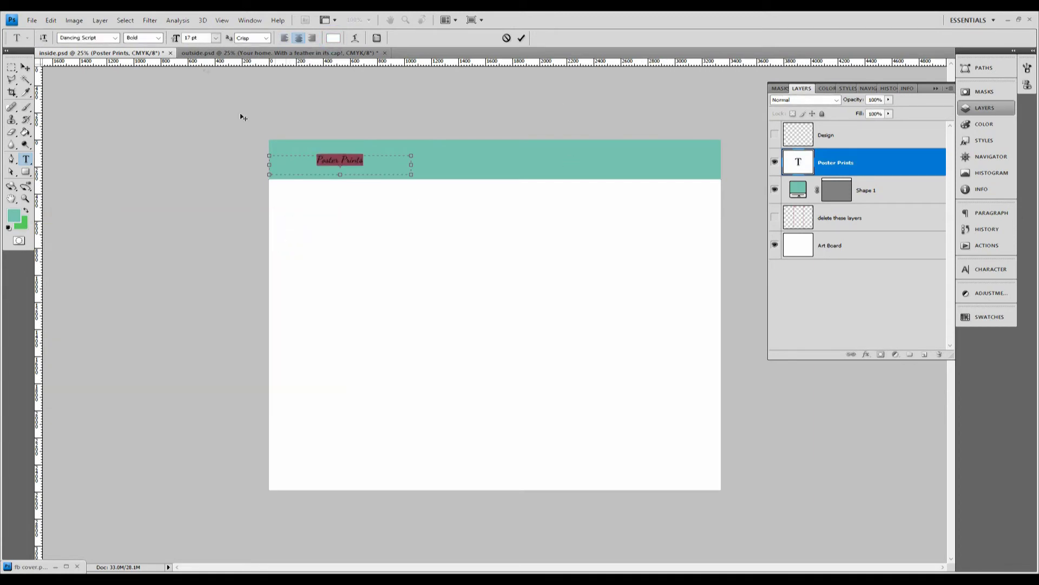
left_click(192, 38)
scroll(194, 39, "up", 7)
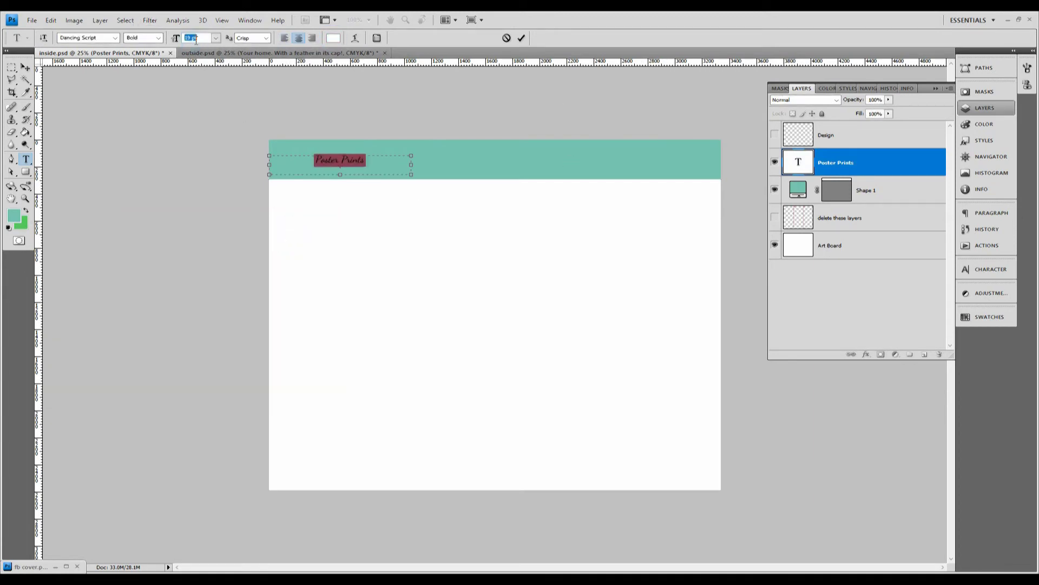
left_click(28, 69)
- Show the guides and stretch the "Poster Prints" text box to the left panel's guides on both sides
left_click(222, 20)
left_click(219, 171)
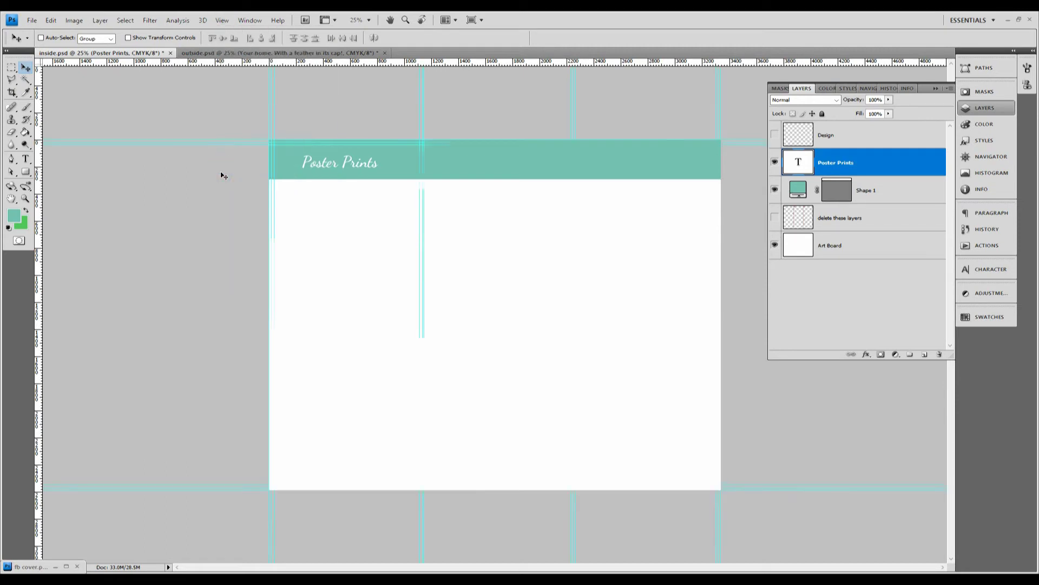
double_click(803, 169)
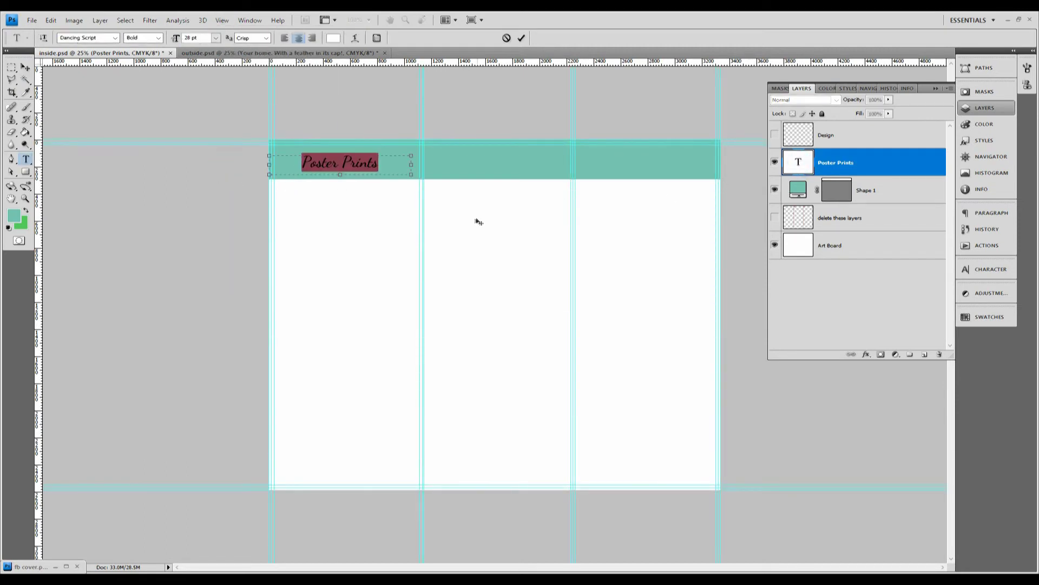
left_click_drag(269, 170, 271, 169)
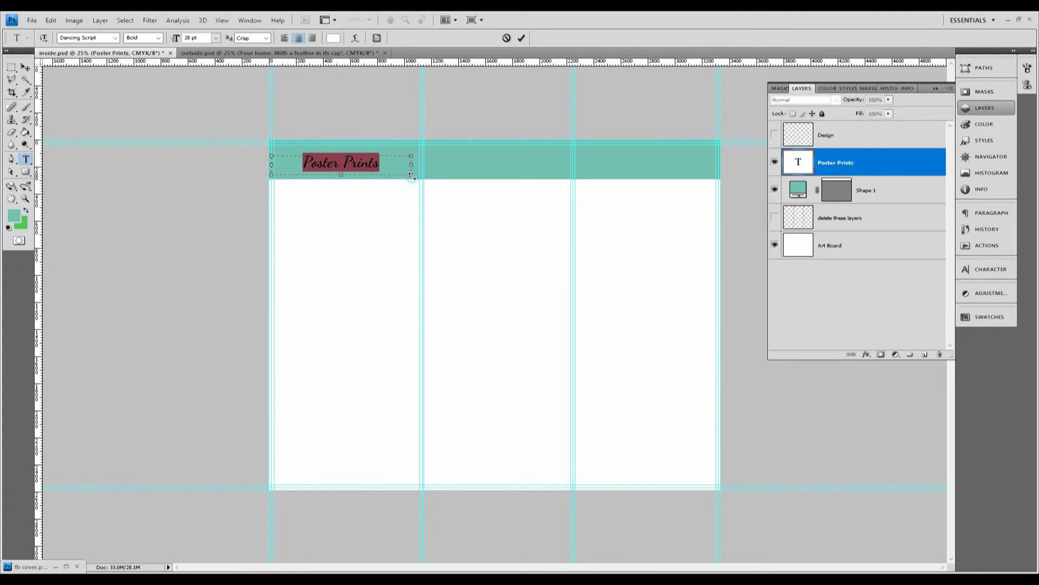
left_click_drag(414, 175, 426, 175)
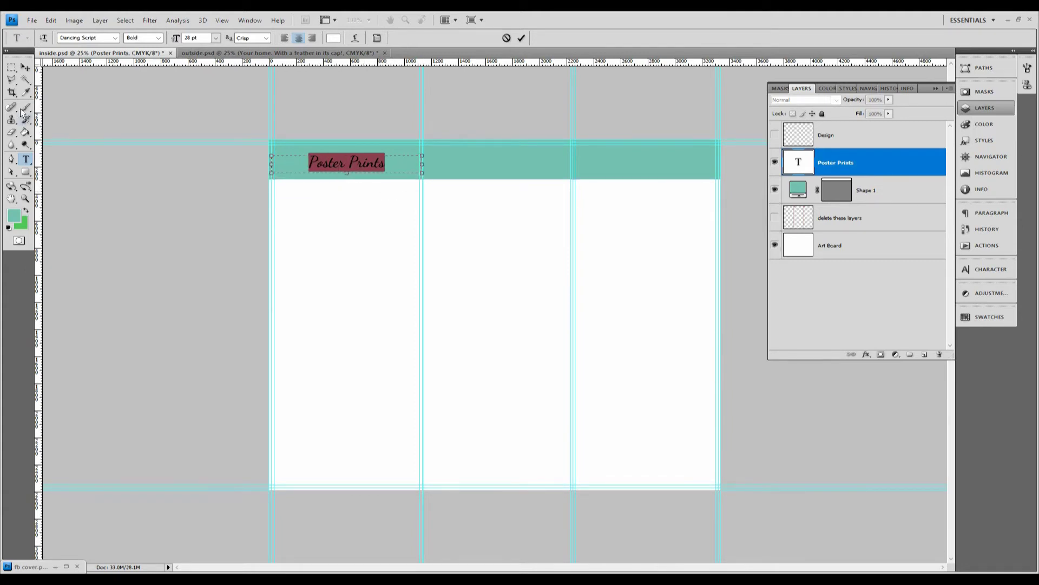
left_click(25, 67)
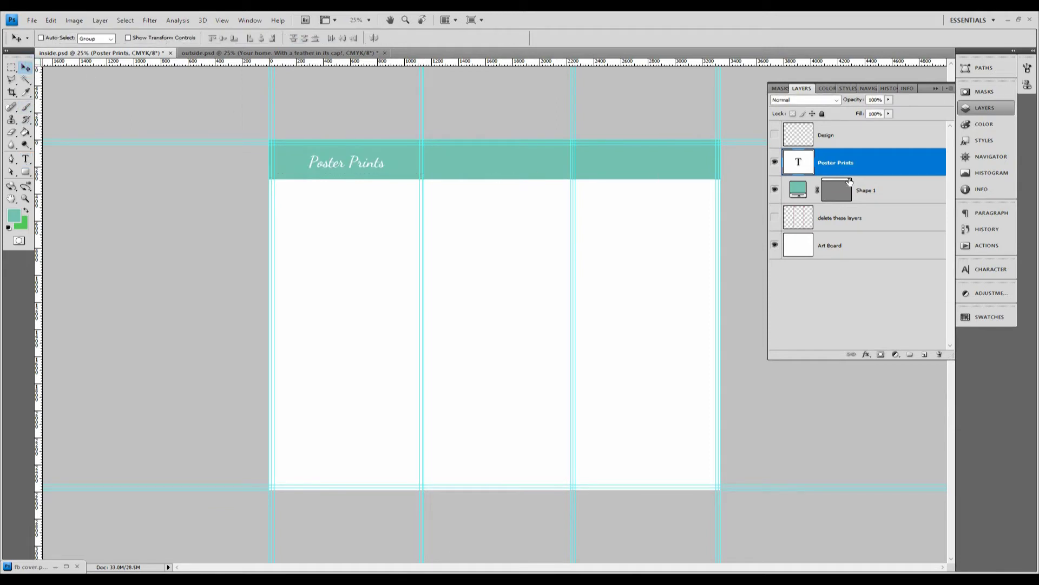
- Duplicate the "Poster Prints" text layer and move the copy level with it into the center panel's band
right_click(848, 160)
left_click(880, 187)
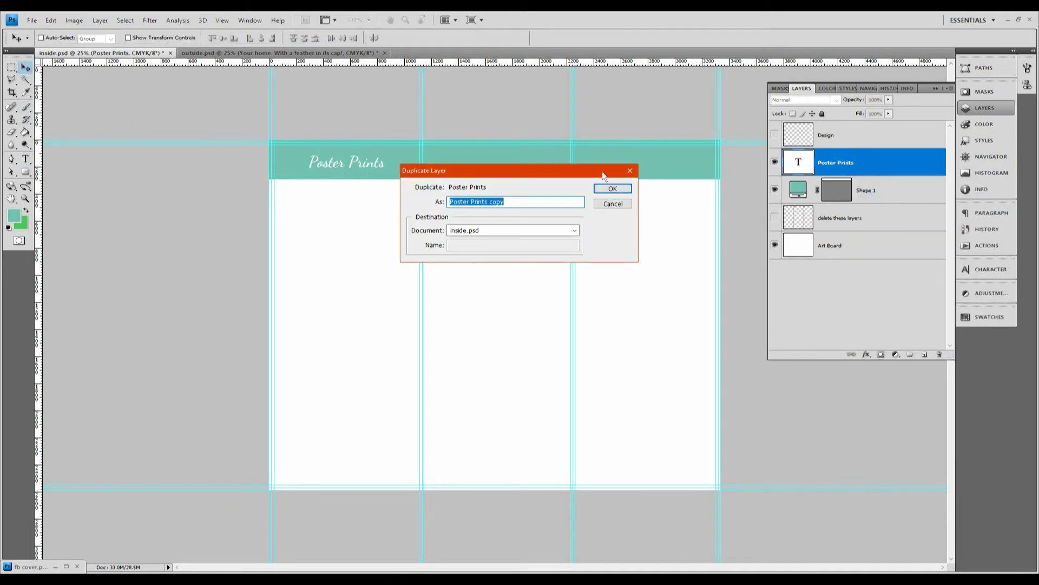
left_click(617, 189)
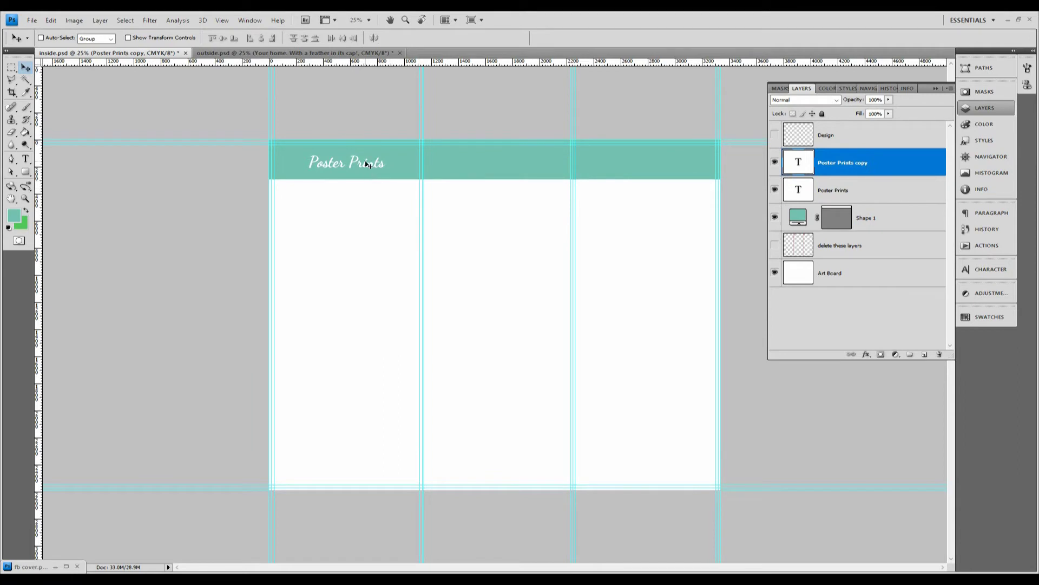
left_click_drag(366, 164, 518, 158)
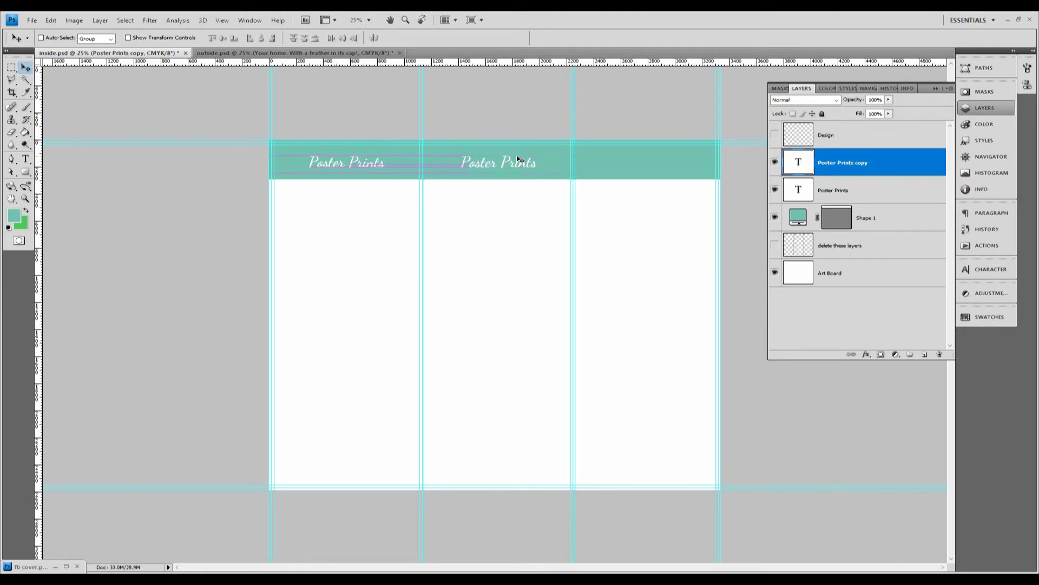
- Change the center heading to "Framed Poster Prints" and fit its text box to the center panel's guides
double_click(800, 161)
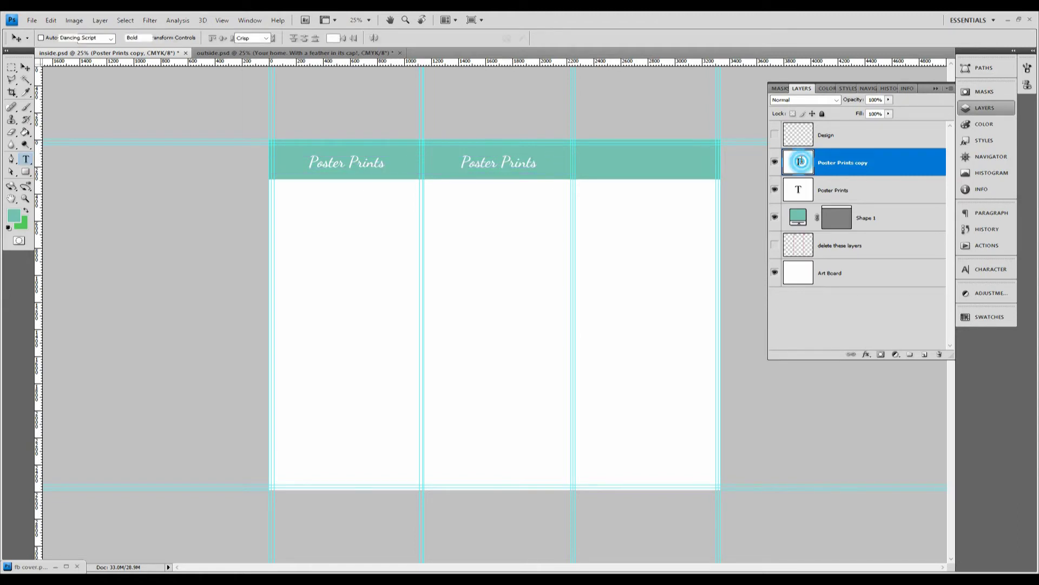
left_click(468, 163)
type("Framed")
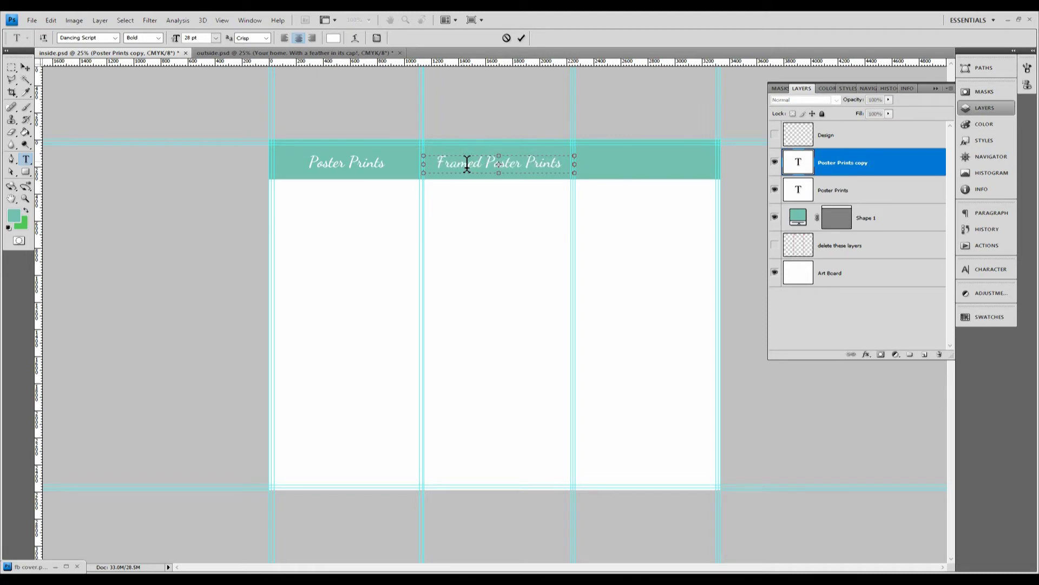
left_click(423, 176)
left_click_drag(422, 175, 421, 178)
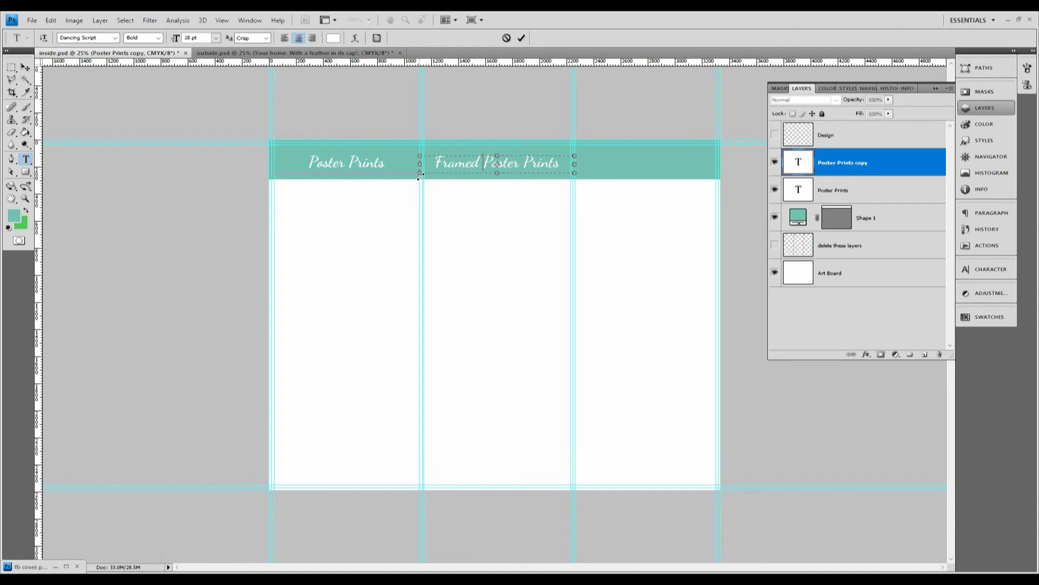
left_click_drag(576, 174, 575, 179)
left_click(11, 67)
- Duplicate the "Framed Poster Prints" text layer and move the copy across into the right panel's band
right_click(829, 162)
left_click(871, 189)
left_click(613, 188)
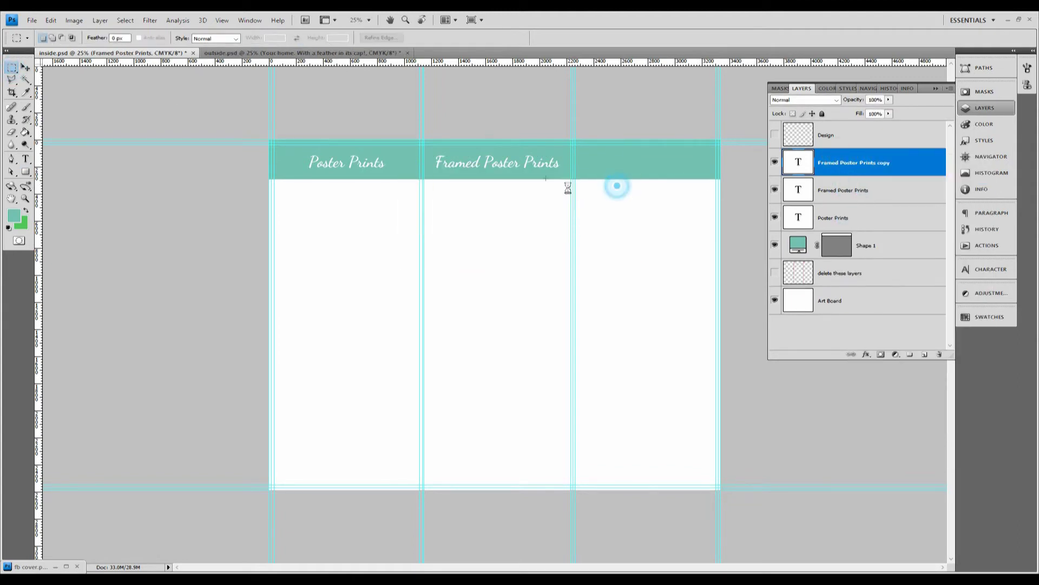
left_click(26, 67)
left_click(471, 166)
left_click_drag(471, 166, 614, 170)
- Change the right panel's heading to "Original Paintings", fit its text box to that panel's guides, and toggle the visibility of extras
double_click(800, 162)
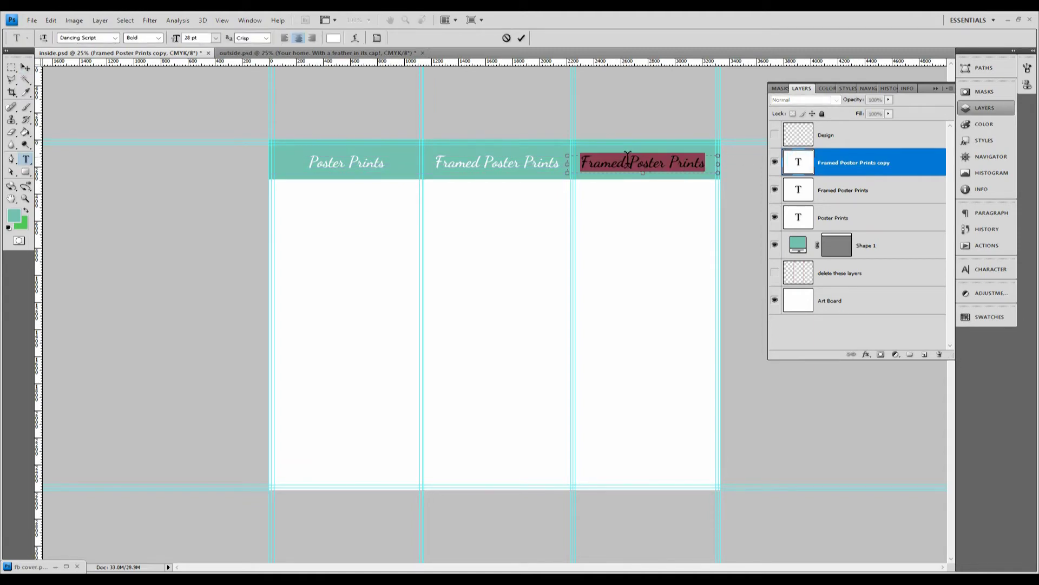
type("Origin")
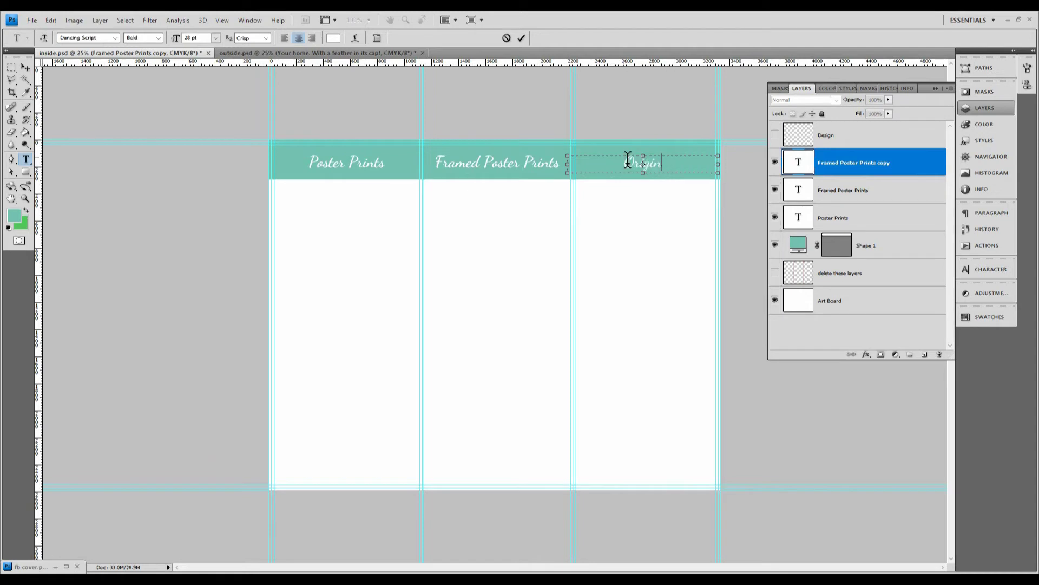
type("al Paintings")
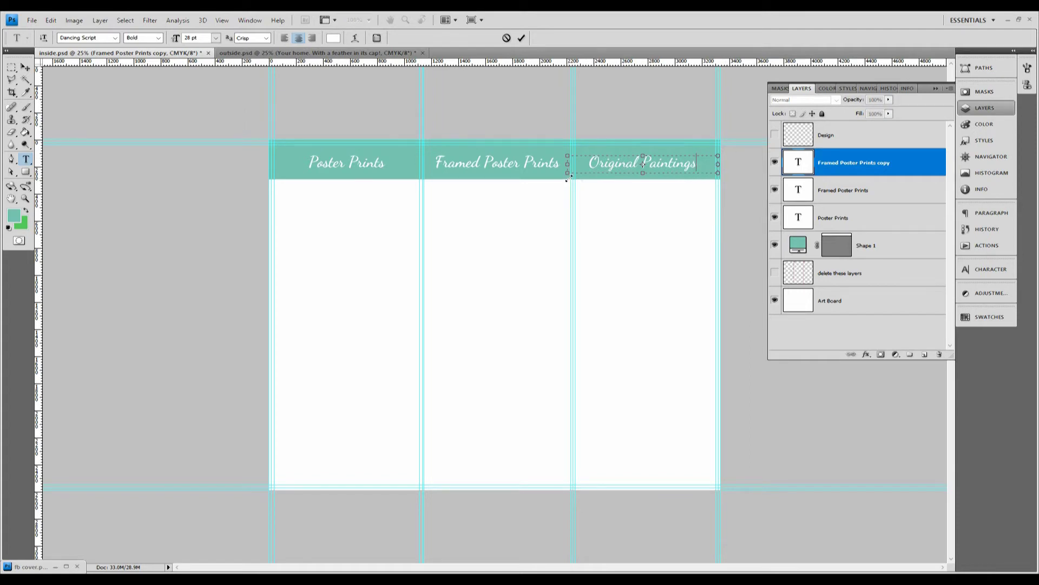
left_click_drag(568, 178, 574, 177)
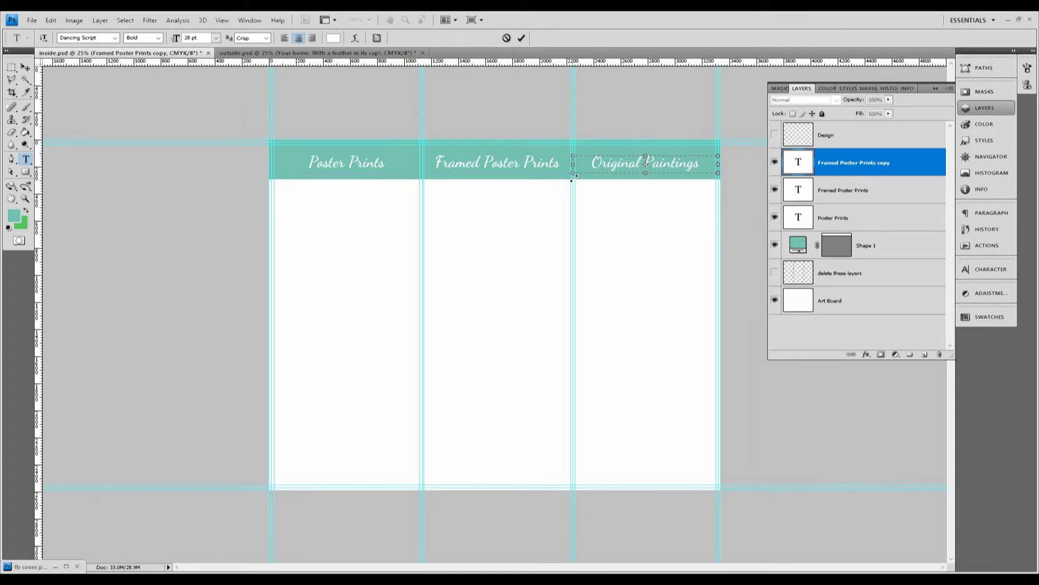
left_click(25, 67)
left_click(228, 21)
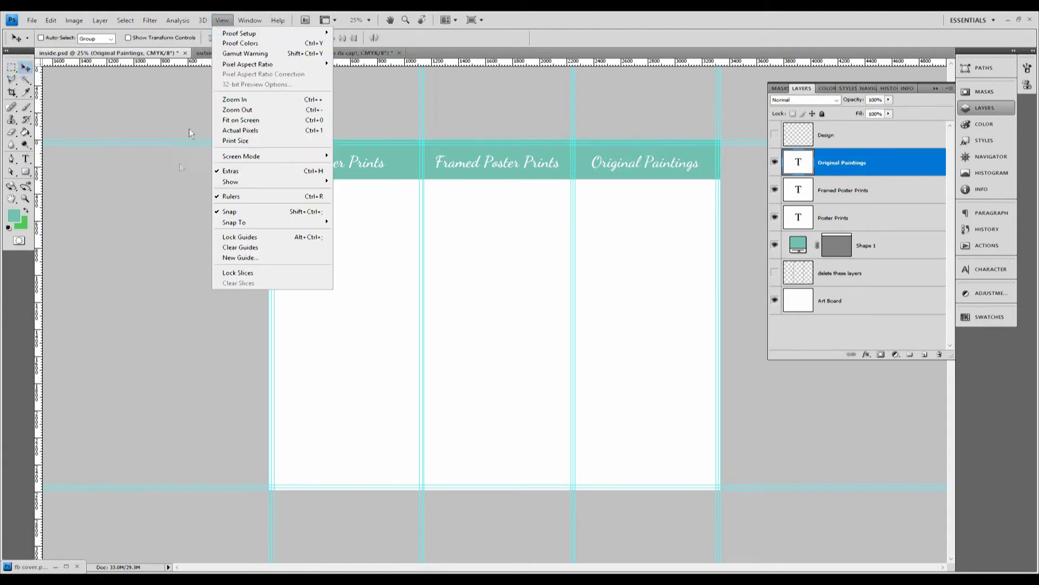
left_click(222, 175)
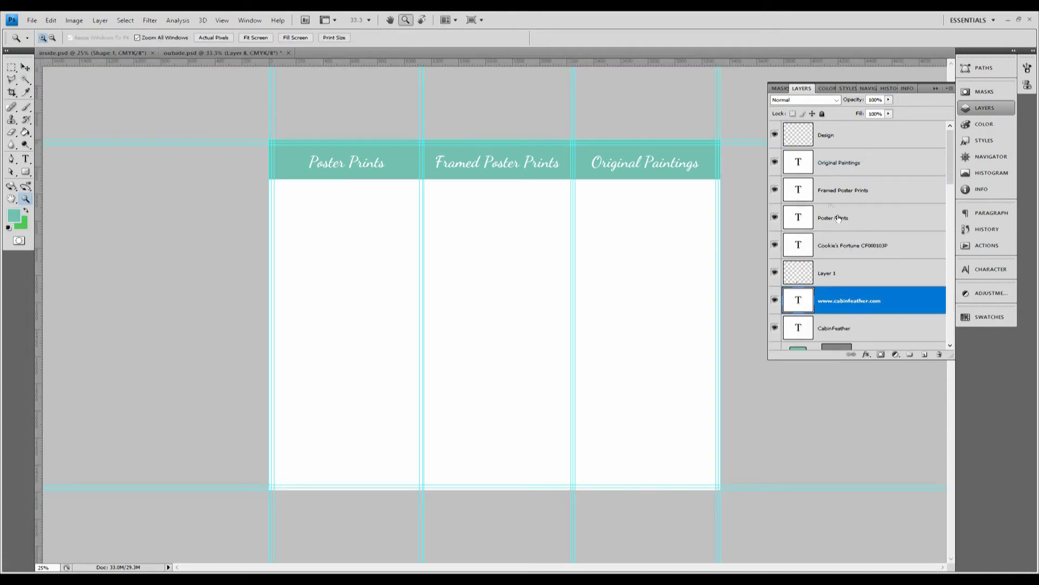
- Copy the six poster layers, Blue Tangerine through cookies fortune, into inside.psd and position them below the "Poster Prints" heading
scroll(833, 211, "down", 6)
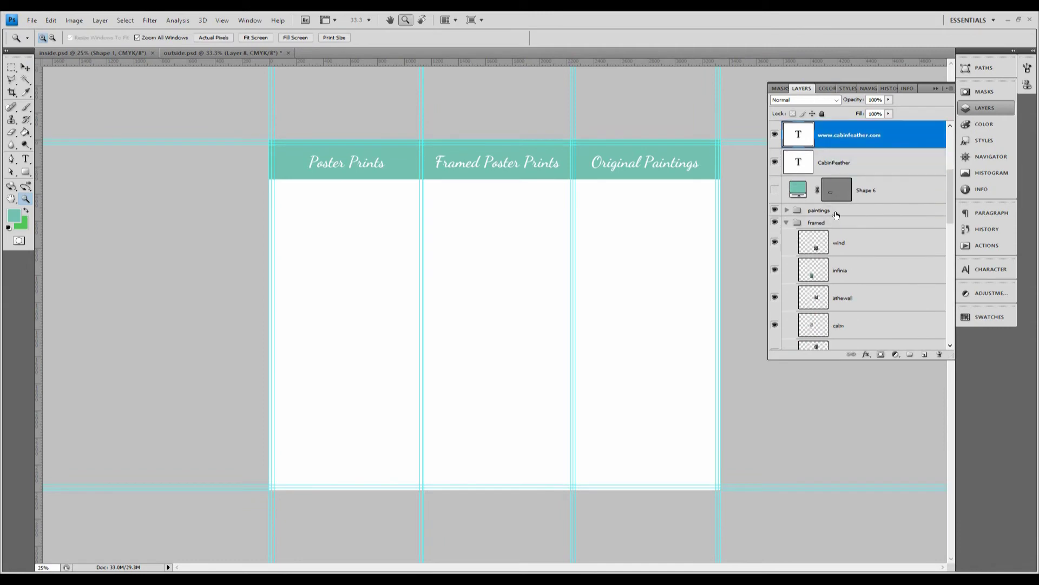
scroll(856, 258, "down", 1)
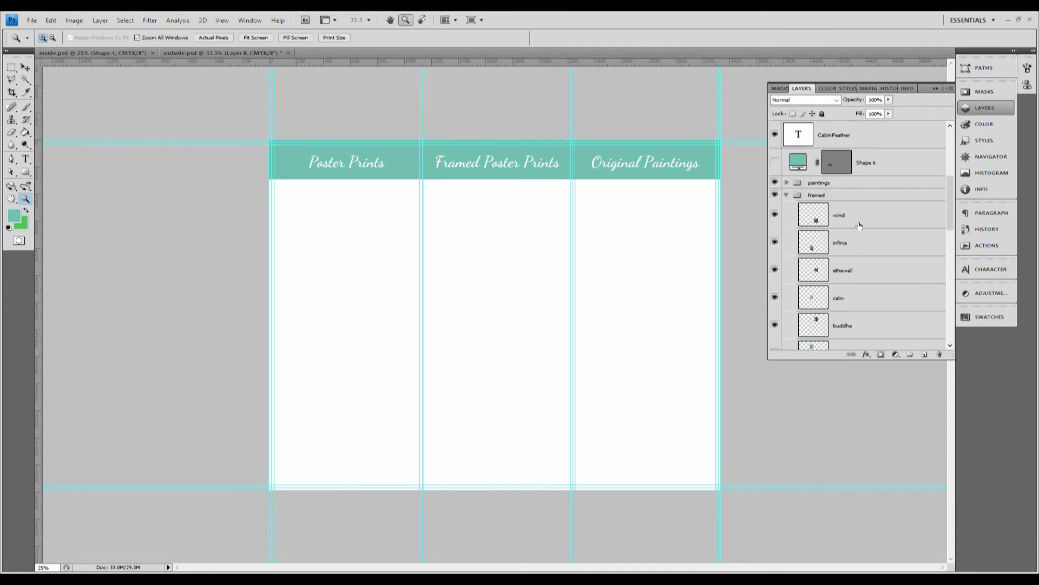
scroll(860, 225, "down", 2)
scroll(865, 274, "down", 3)
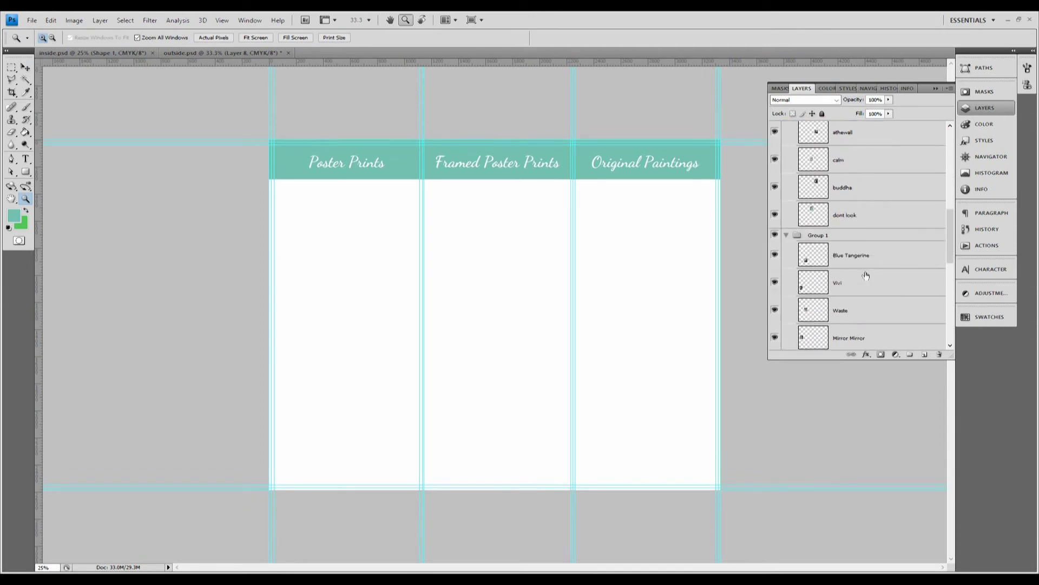
scroll(866, 276, "down", 4)
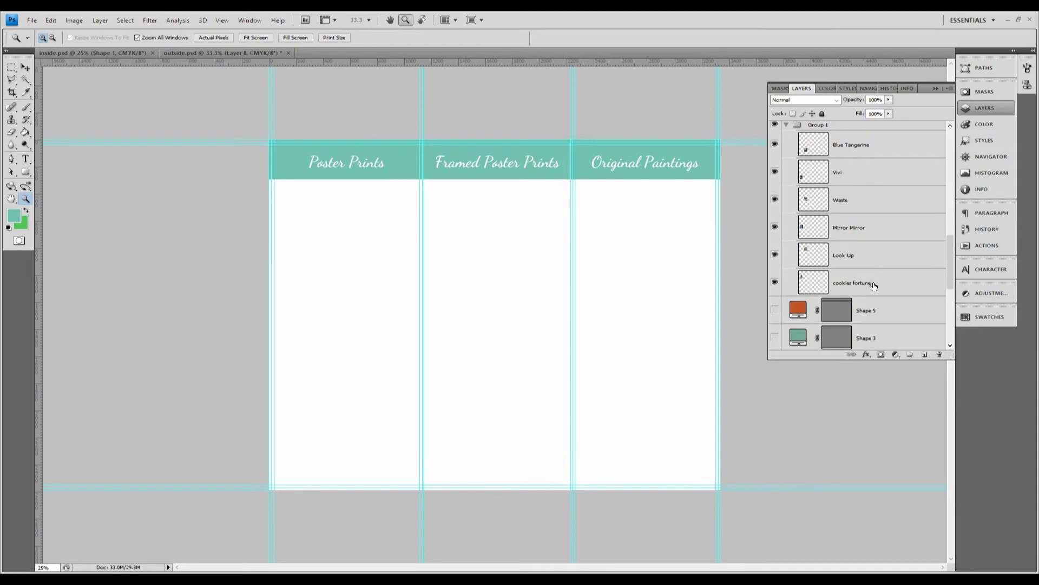
left_click(873, 284)
scroll(871, 150, "up", 1)
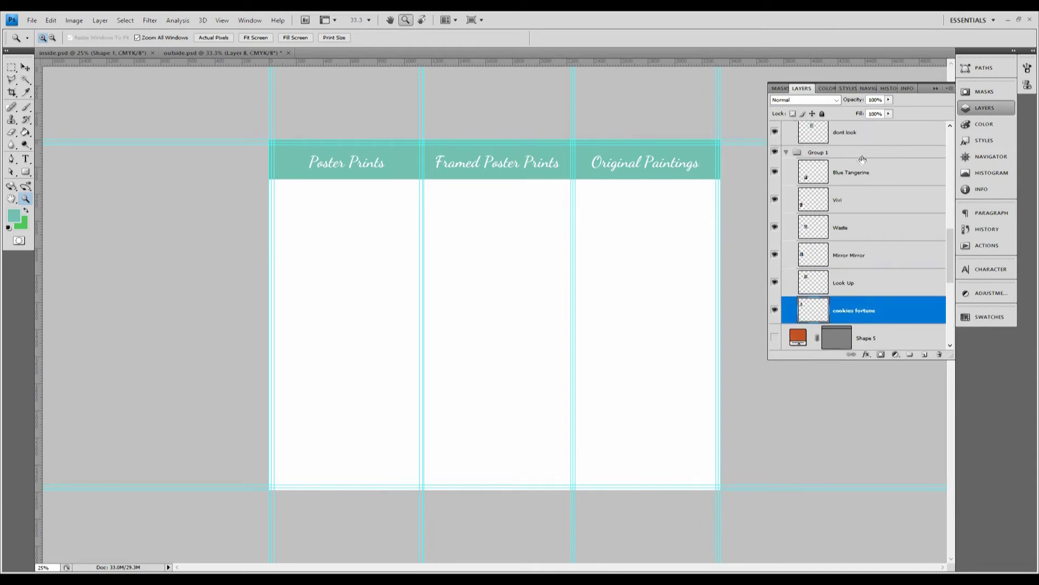
left_click(860, 172, "shift")
left_click_drag(861, 172, 381, 239)
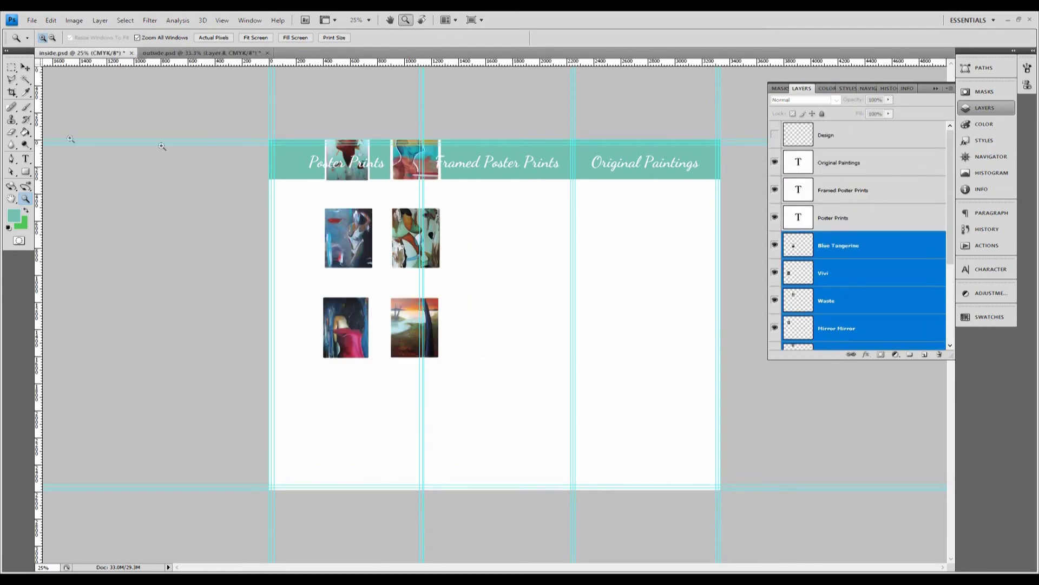
left_click(26, 67)
mouse_move(330, 217)
left_mouse_down()
mouse_move(338, 219)
mouse_move(303, 247)
left_mouse_up()
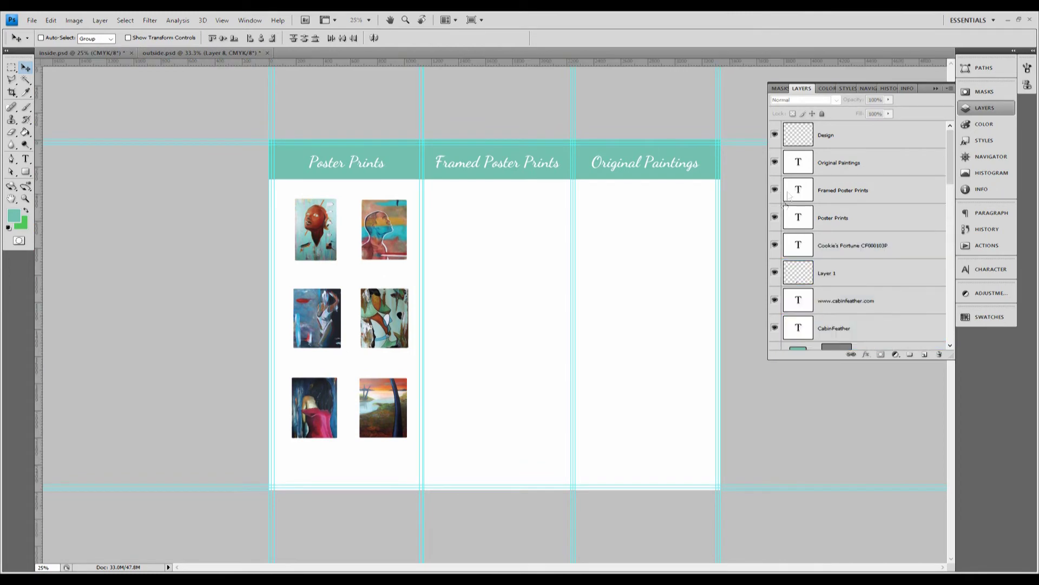
- Copy the six layers of the framed group, wind through dont look, into inside.psd below the "Framed Poster Prints" heading
left_click(787, 210)
scroll(862, 230, "down", 5)
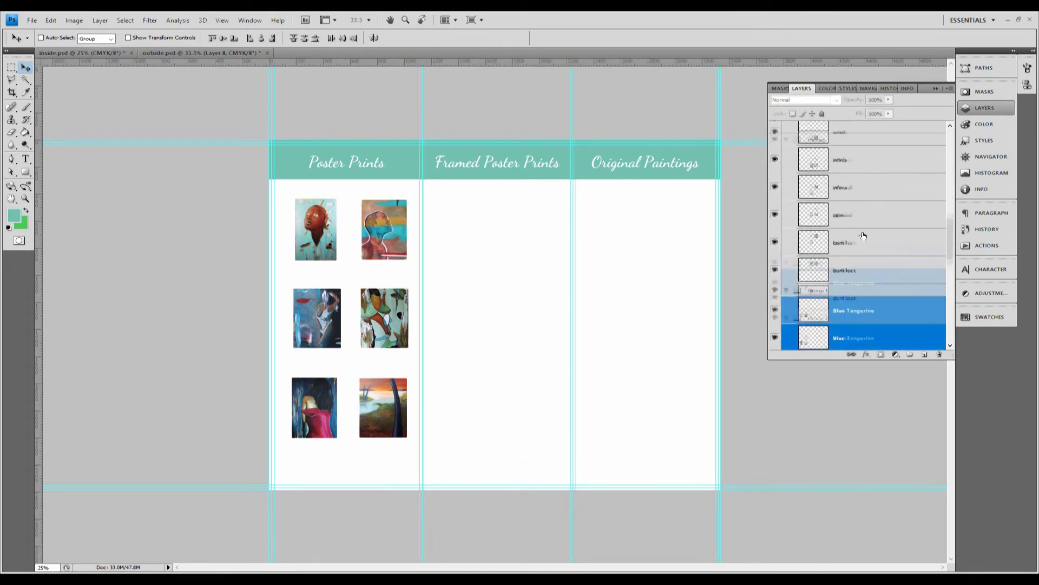
left_click(839, 187)
left_click(844, 325)
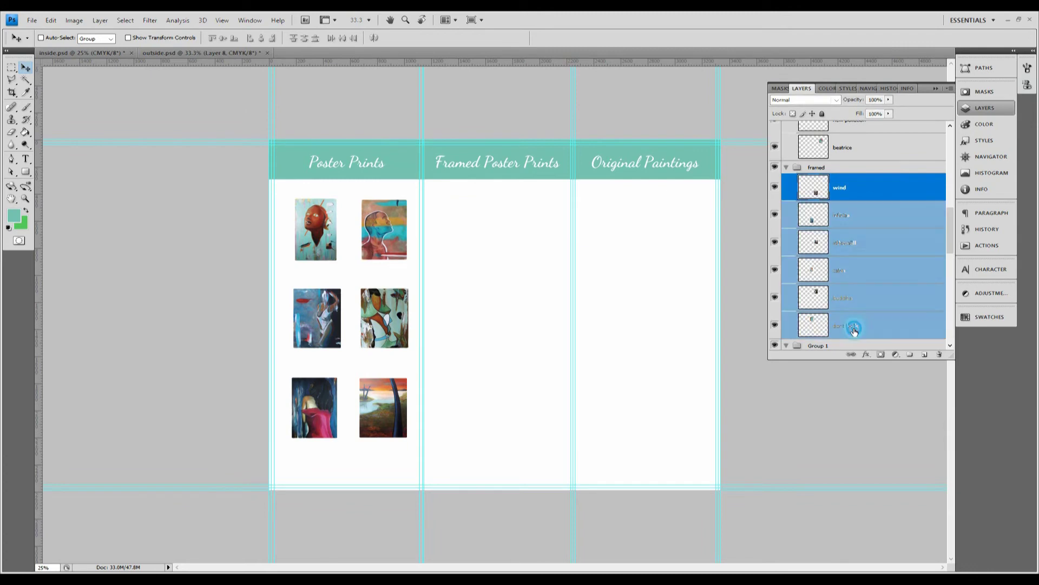
left_click_drag(853, 325, 542, 221)
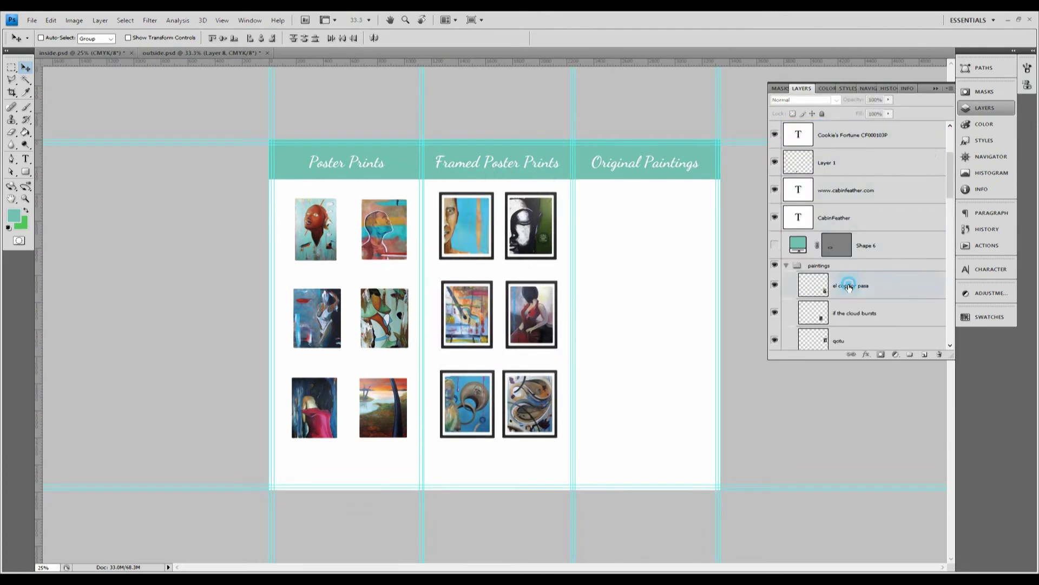
- Copy the six layers of the paintings group, el condor pasa through beatrice, into inside.psd and position them below "Original Paintings"
scroll(824, 278, "down", 1)
left_click(845, 230, "shift")
mouse_move(870, 173)
left_mouse_down()
mouse_move(701, 249)
mouse_move(616, 229)
left_mouse_up()
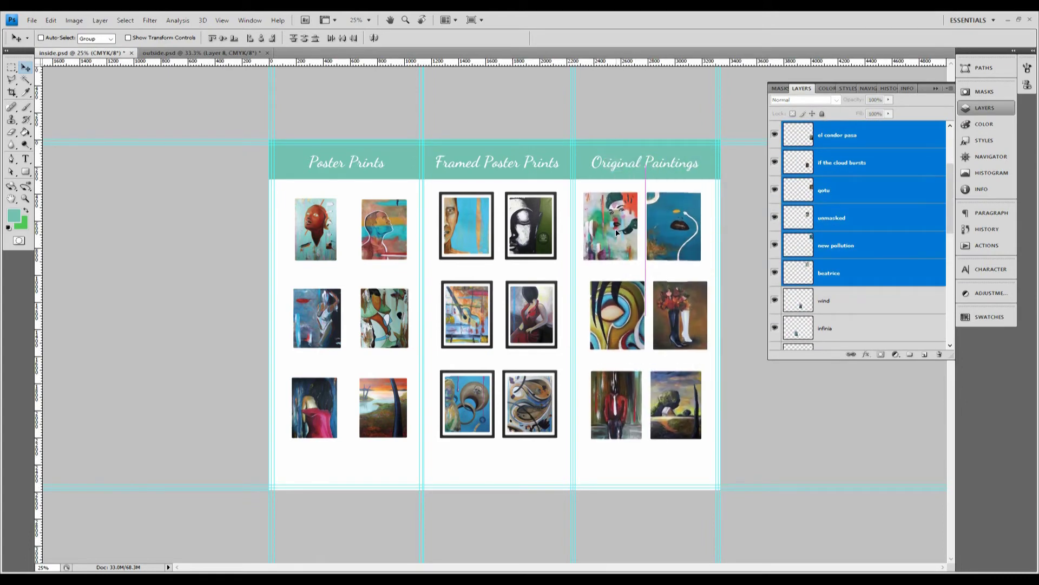
left_click_drag(615, 233, 610, 231)
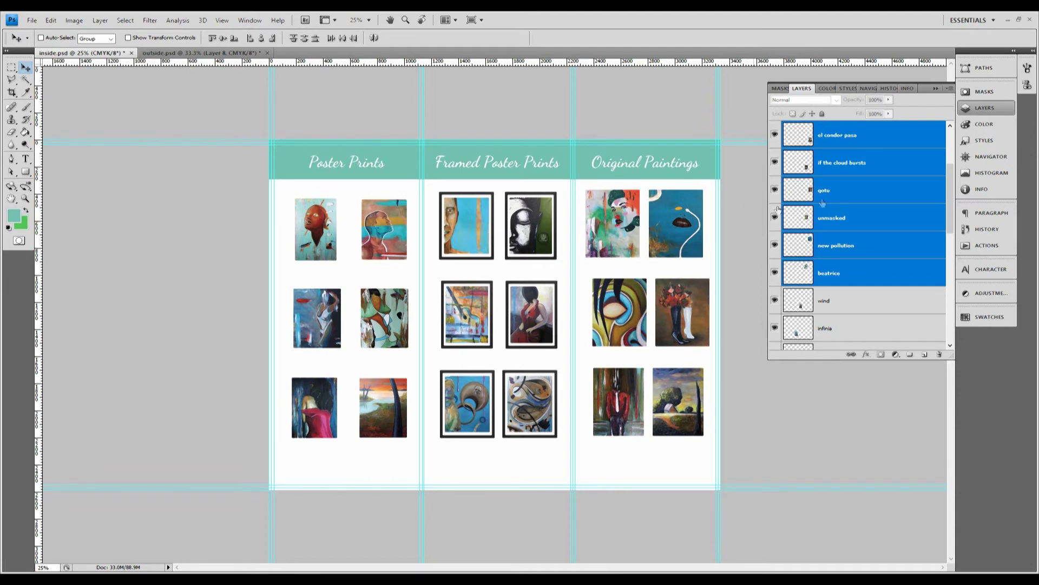
scroll(855, 190, "up", 3)
scroll(856, 189, "down", 3)
scroll(856, 193, "up", 3)
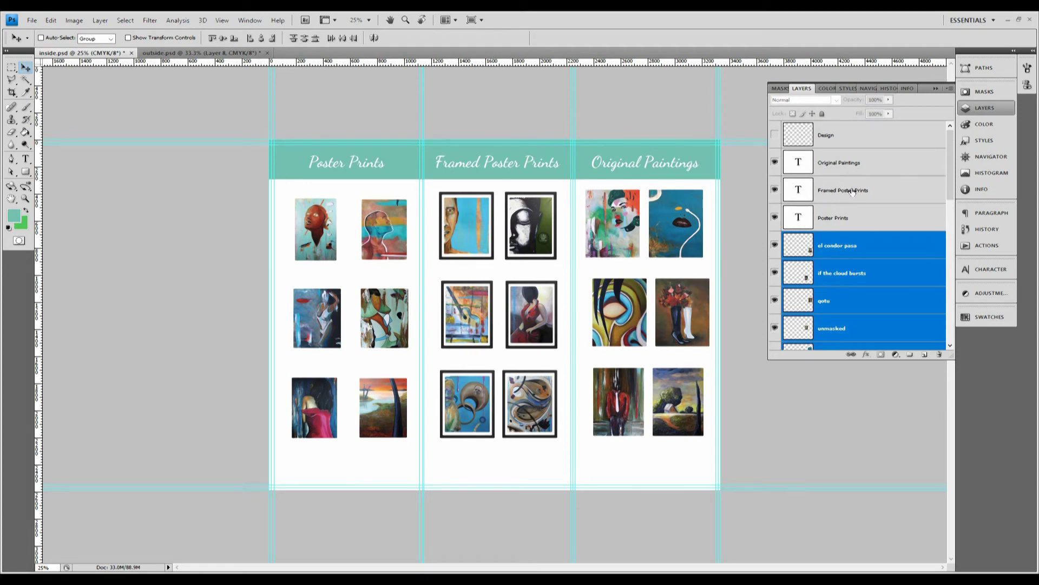
left_click(855, 247)
scroll(855, 249, "down", 3)
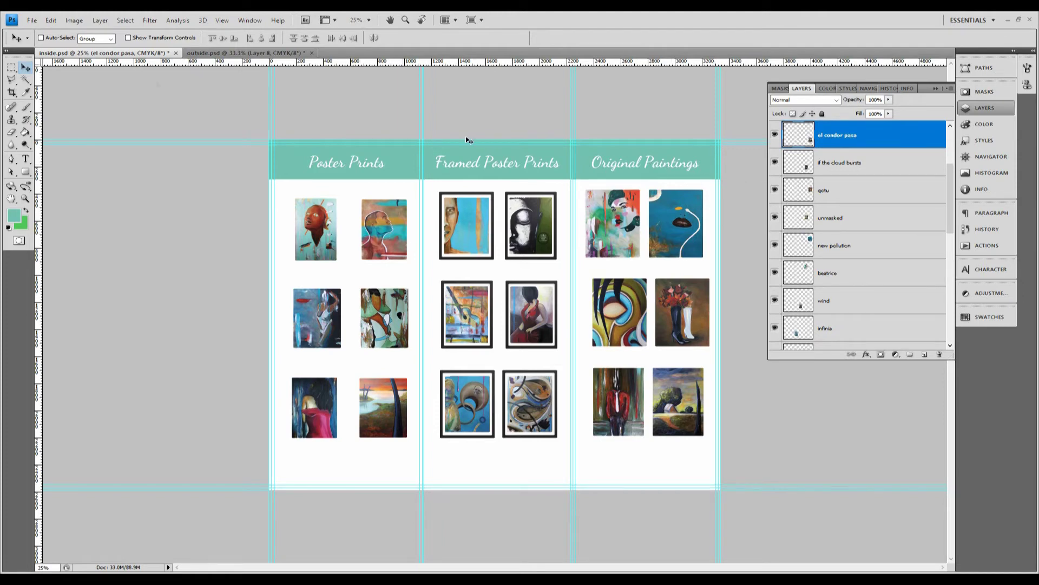
- Open "texture wall light.jpg" and copy its image into inside.psd as a layer directly above the "delete these layers" layer
left_click(32, 20)
left_click(58, 43)
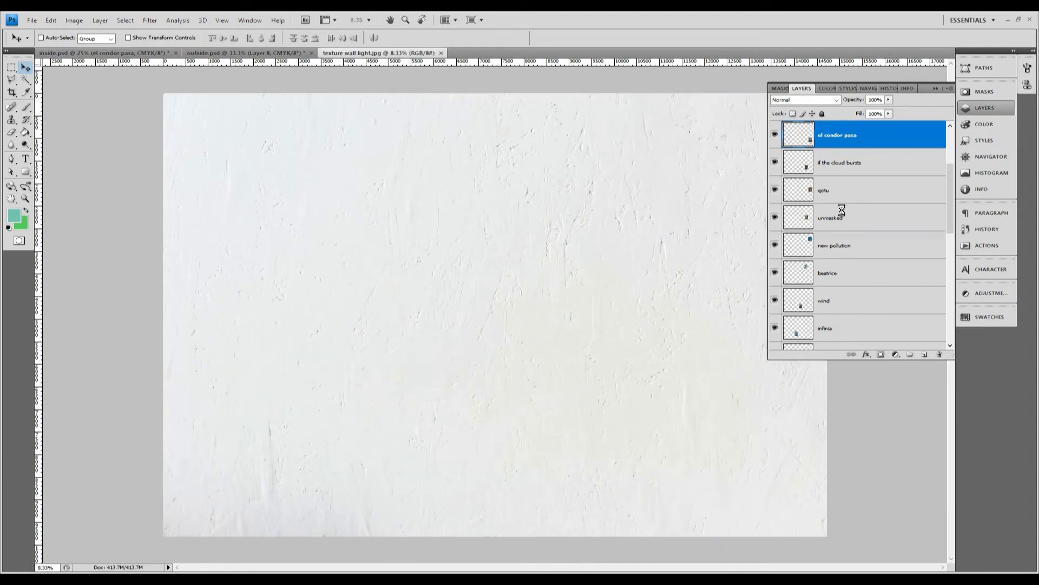
left_click_drag(333, 52, 536, 87)
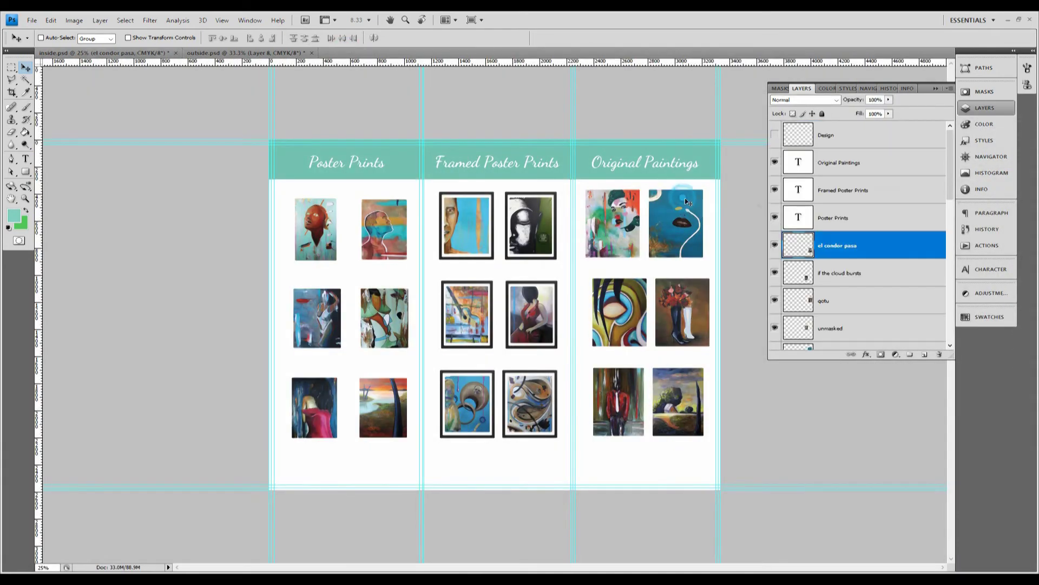
scroll(836, 244, "down", 5)
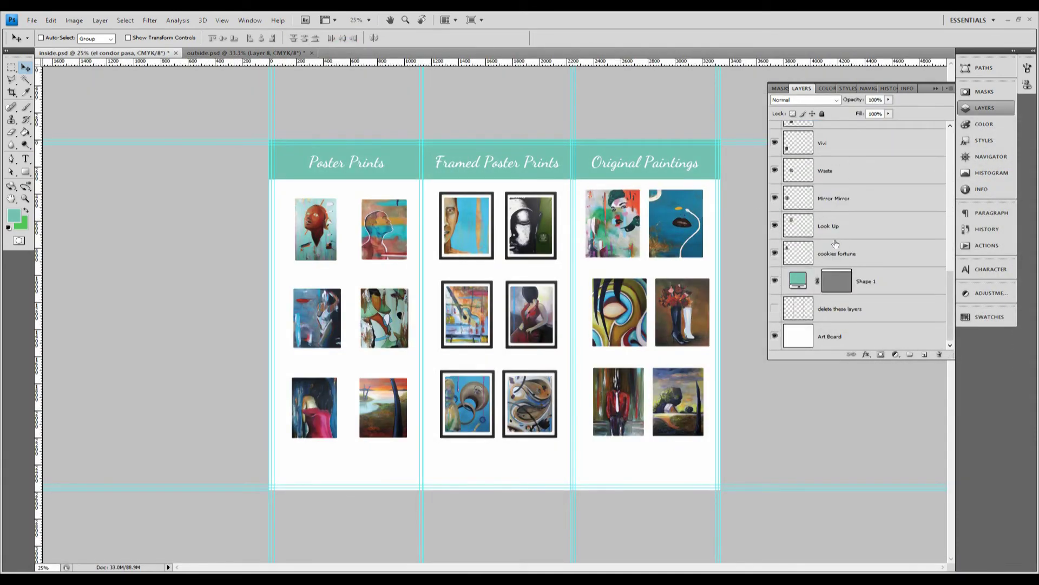
left_click(855, 308)
key("ctrl+Tab")
left_click_drag(850, 135, 553, 279)
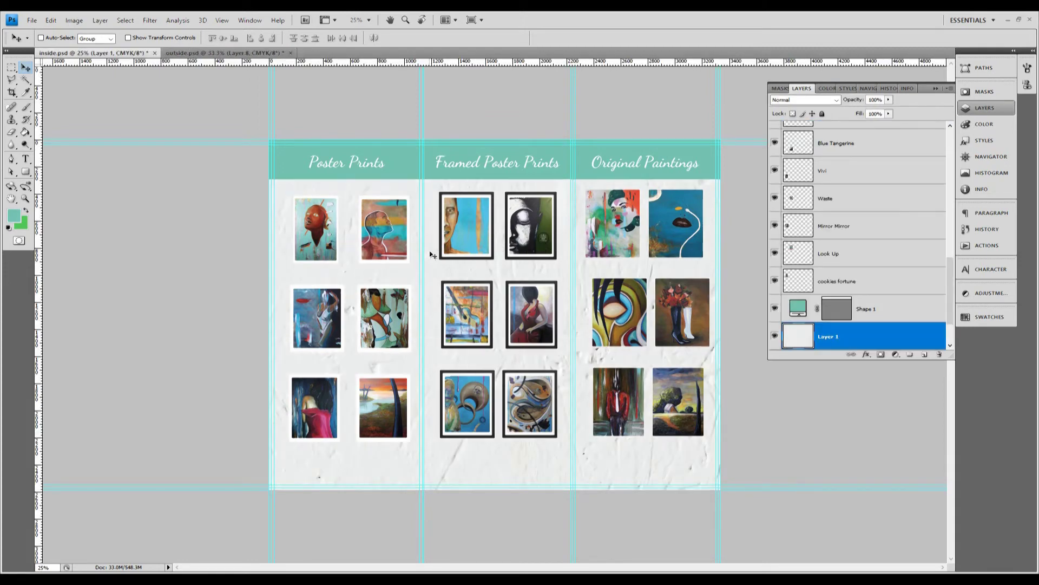
- Free-transform the wall texture layer with linked proportions, scale it down to 53%, and move it to cover the whole page
left_click(48, 16)
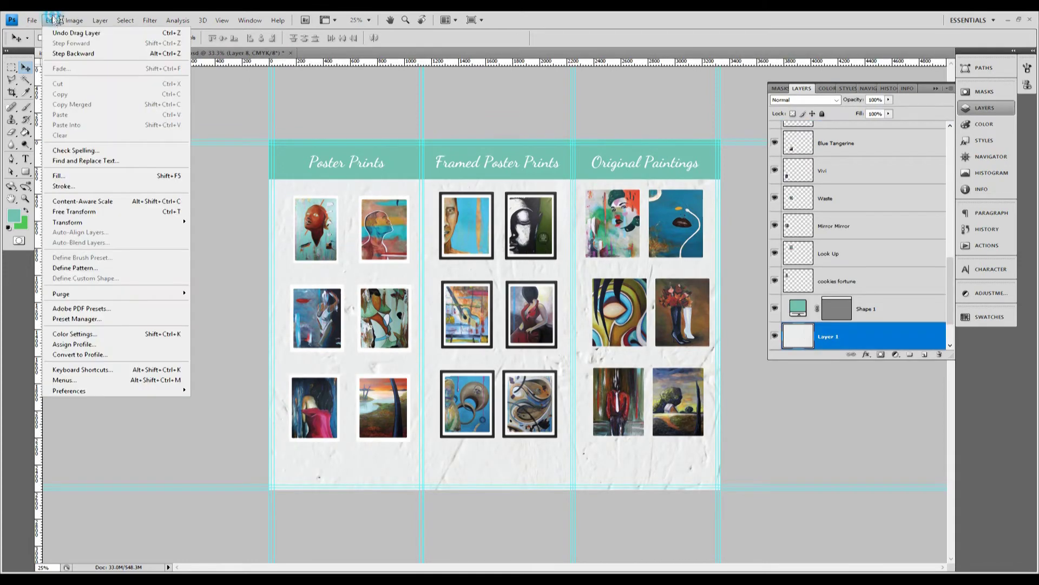
left_click(106, 213)
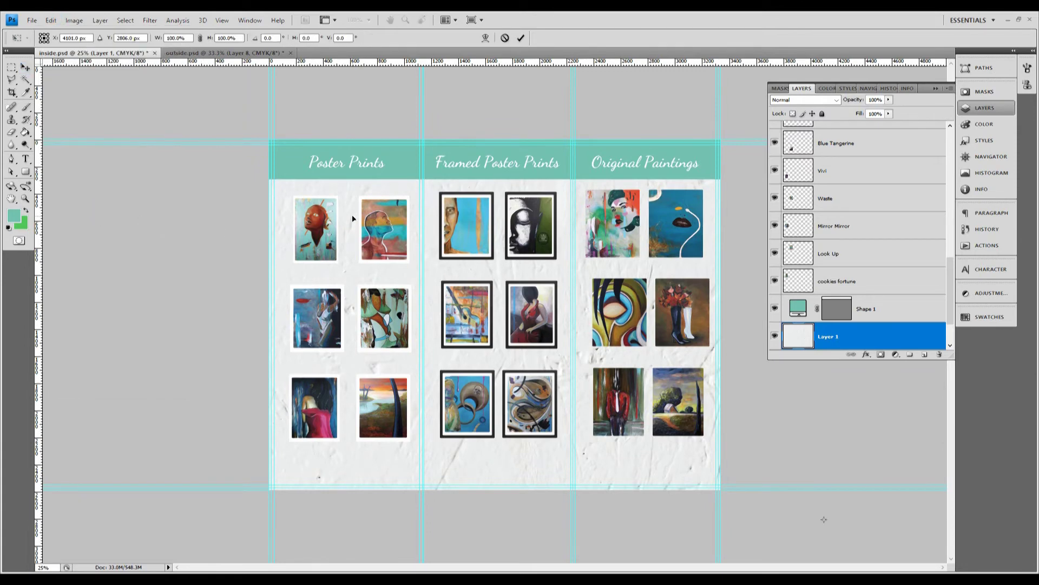
left_click(200, 38)
left_click(220, 38)
type("90")
key("Down")
key("Down")
key("Down")
key("Down")
key("Down")
key("Down")
key("Down")
key("Down")
key("Down")
key("Down")
key("Down")
key("Down")
key("Down")
key("Down")
key("Down")
key("Down")
key("Down")
key("Down")
key("Down")
key("Down")
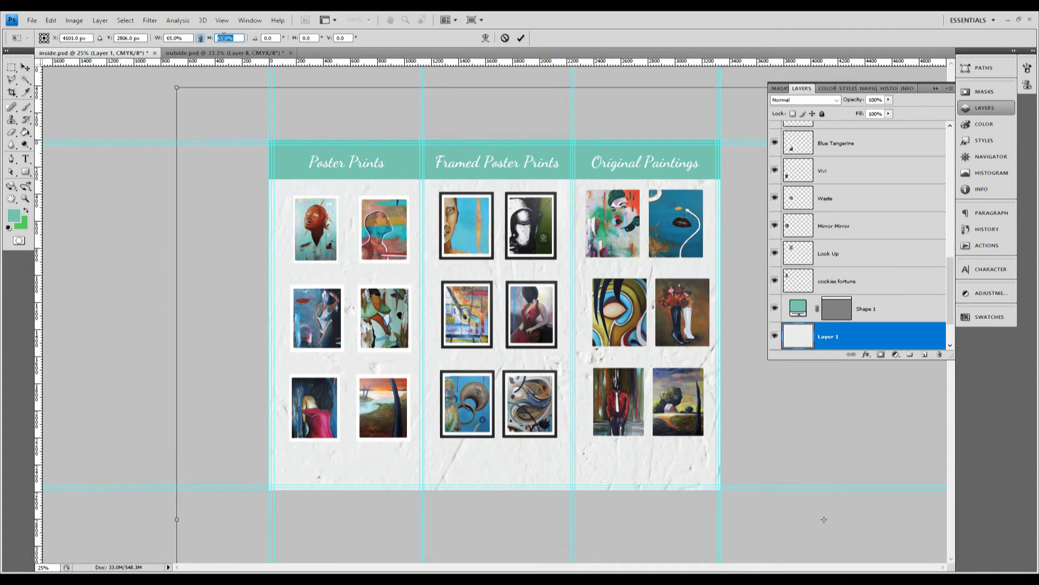
key("Down")
key("Down")
key("Down")
key("Down")
key("Down")
key("Down")
key("Down")
key("Down")
key("Down")
key("Down")
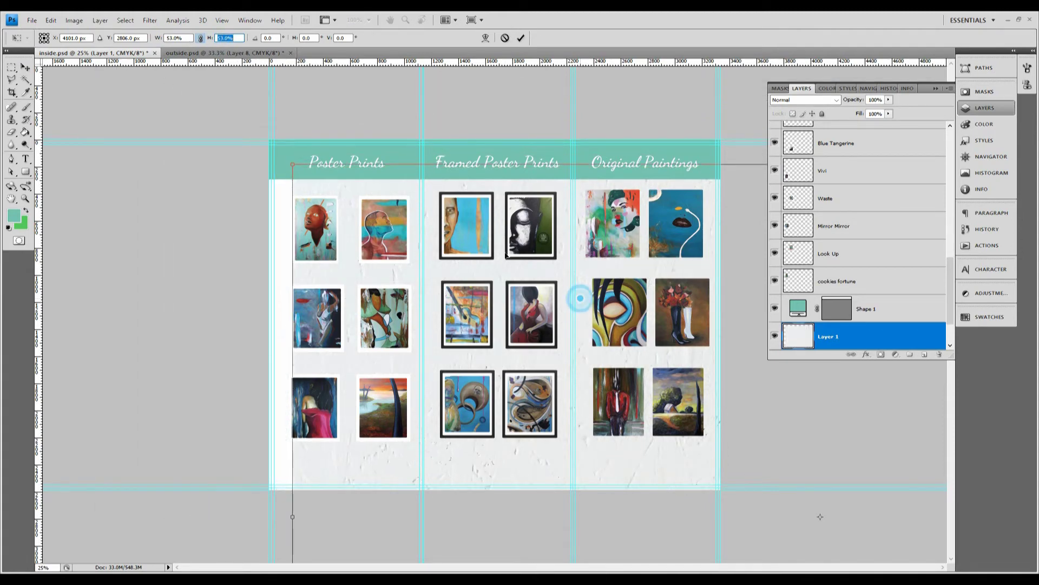
left_click_drag(424, 194, 267, 104)
- Scale the wall texture down further to 25% in width and height, center it over the page, and apply the transform
key("Down")
key("Down")
key("Down")
key("Down")
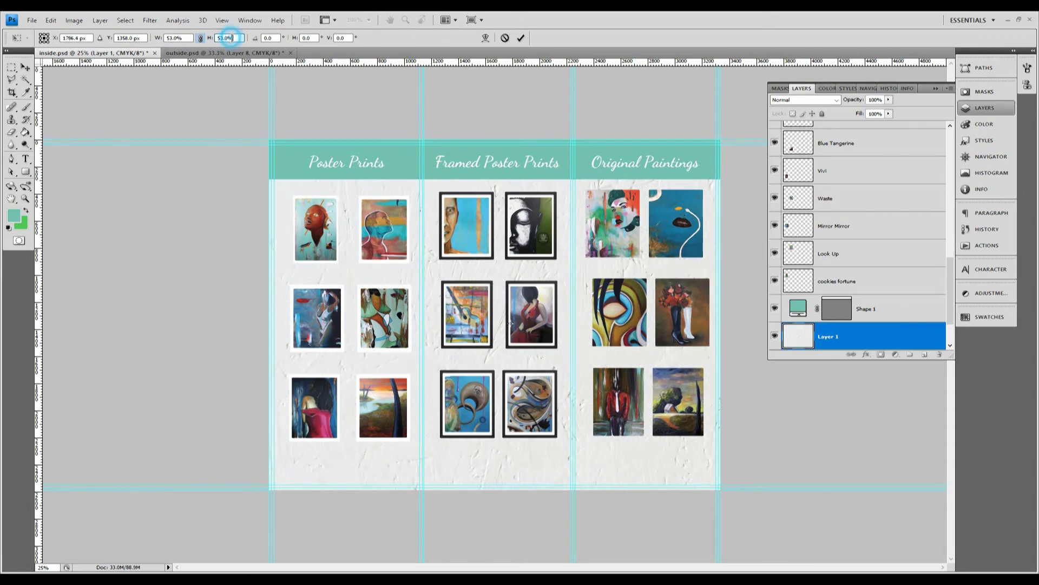
key("Down")
key("Down")
key("Down")
key("Down")
key("Down")
key("Down")
key("Down")
key("Down")
key("Down")
key("Down")
key("Down")
key("Down")
key("Down")
key("Down")
key("Down")
key("Down")
key("Down")
key("Down")
key("Down")
key("Down")
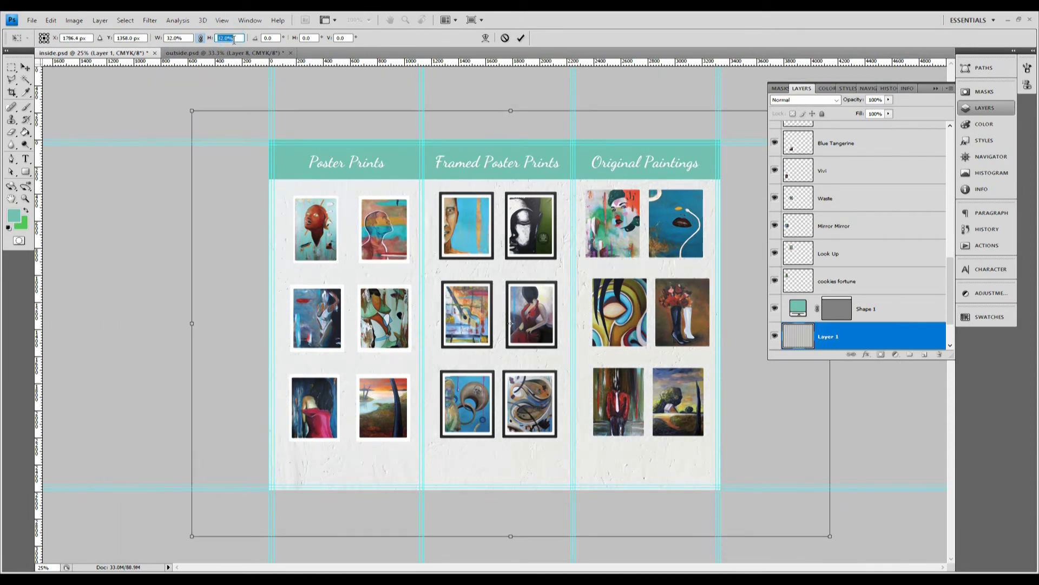
key("Down")
key("Down")
key("Down")
key("Down")
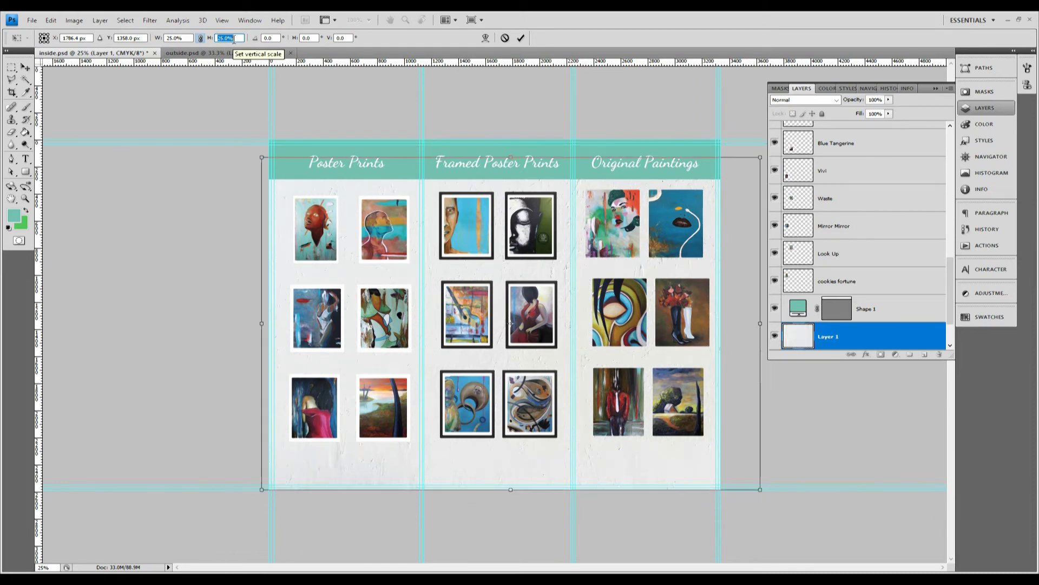
left_click_drag(521, 211, 496, 218)
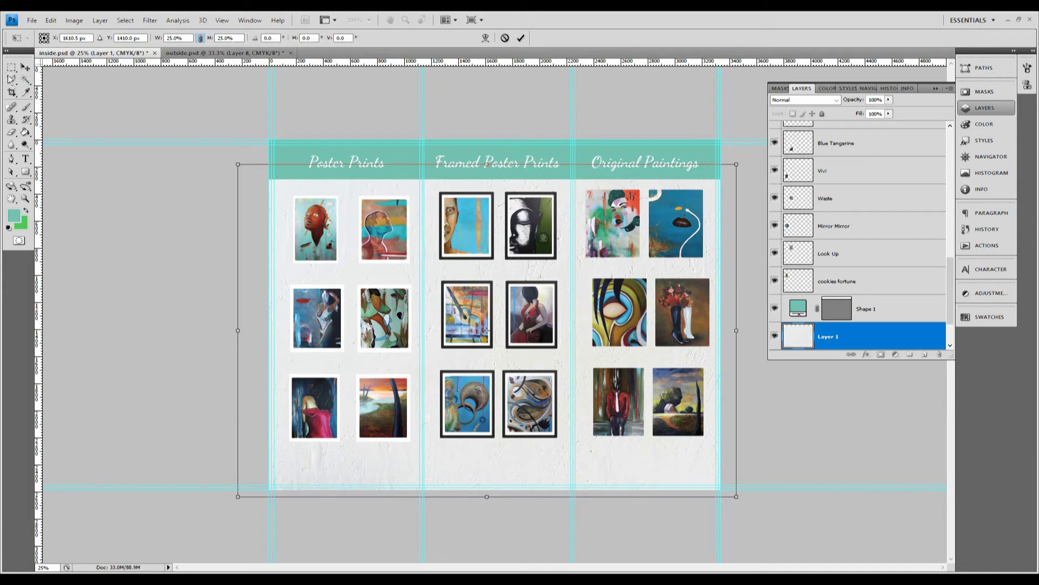
left_click(25, 66)
left_click(466, 227)
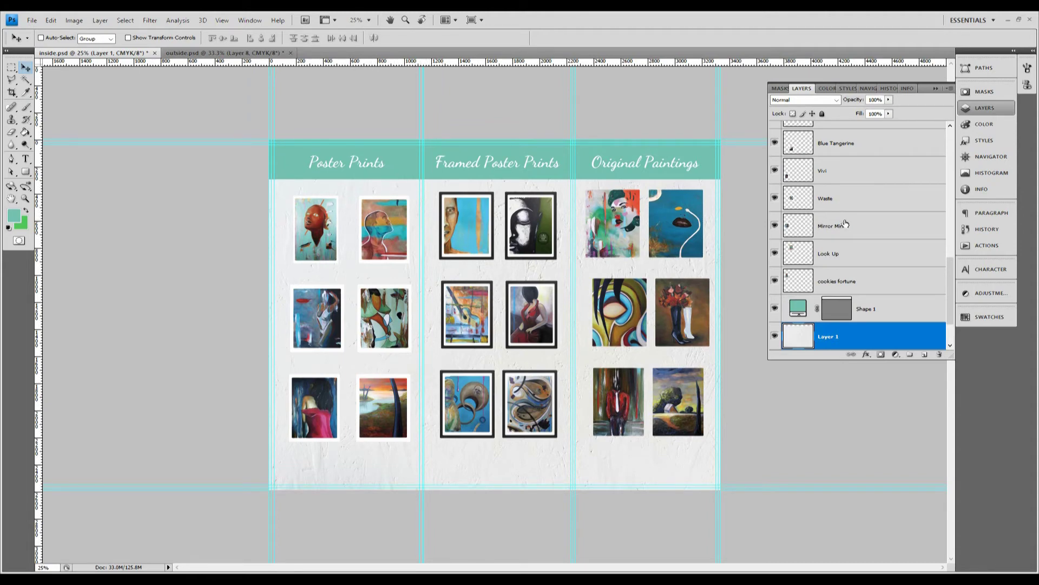
scroll(854, 216, "up", 3)
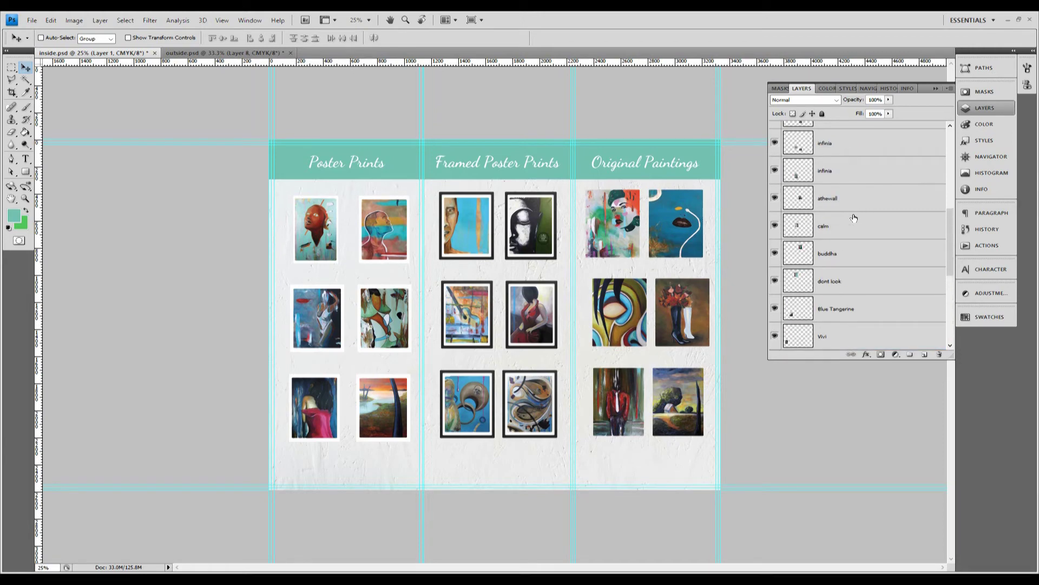
scroll(837, 217, "down", 3)
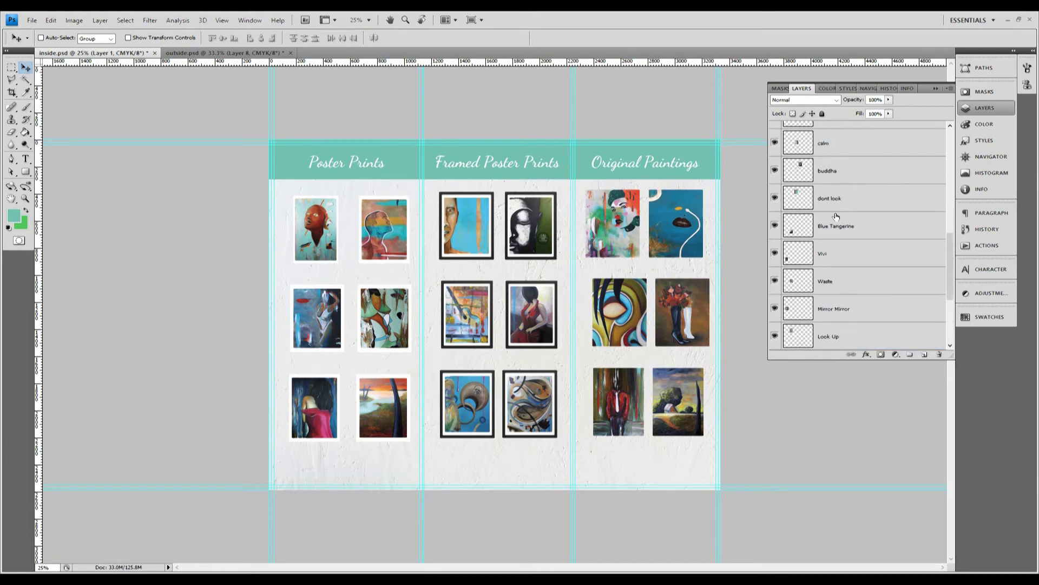
- Add a drop shadow effect to the cookies fortune layer and show its settings
left_click(823, 280)
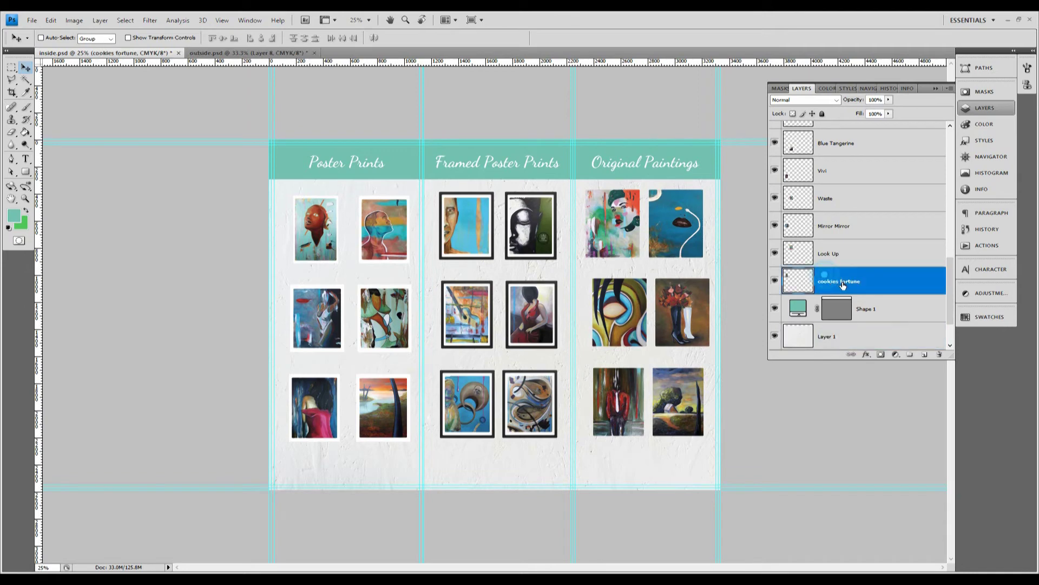
right_click(843, 282)
left_click(875, 306)
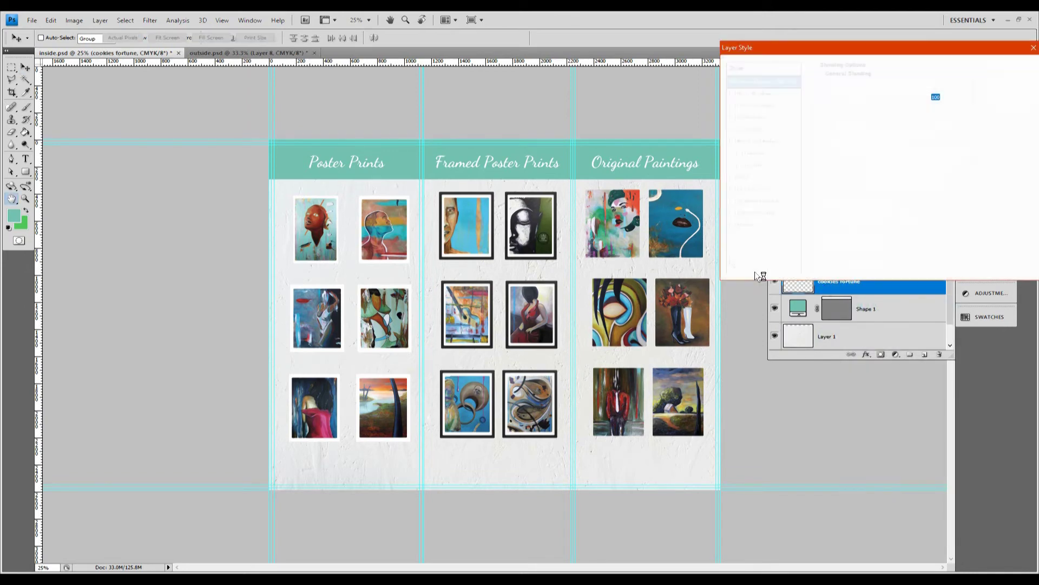
left_click(732, 94)
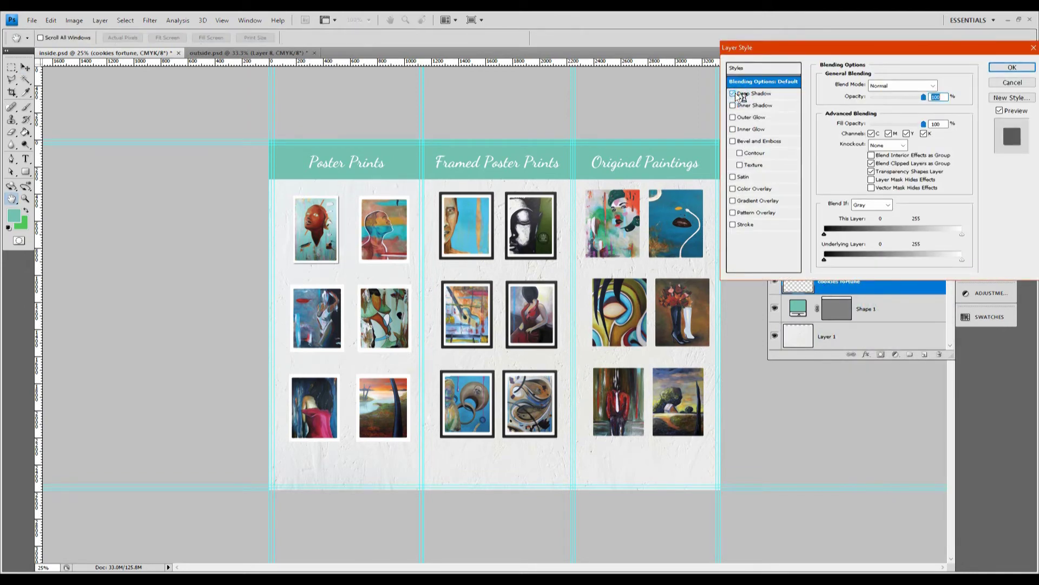
left_click(755, 99)
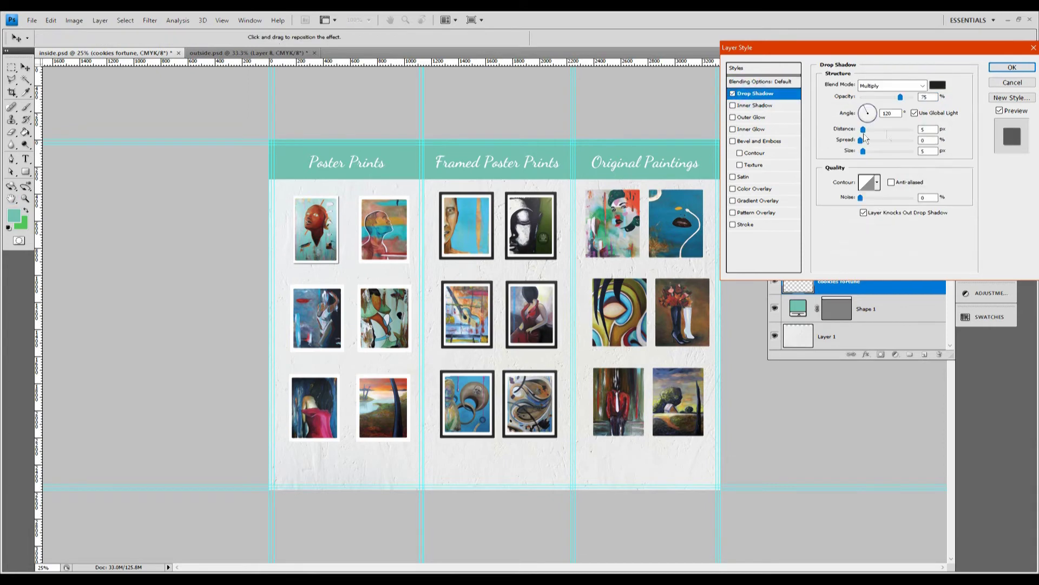
- Set the drop shadow's distance to 3 px, size to 4 px and angle to -158°, lower its opacity, and apply the style
left_click(930, 130)
key("Down")
key("Down")
left_click(931, 152)
left_click_drag(866, 113, 863, 120)
left_click_drag(862, 117, 862, 119)
left_click(929, 96)
scroll(929, 96, "down", 20)
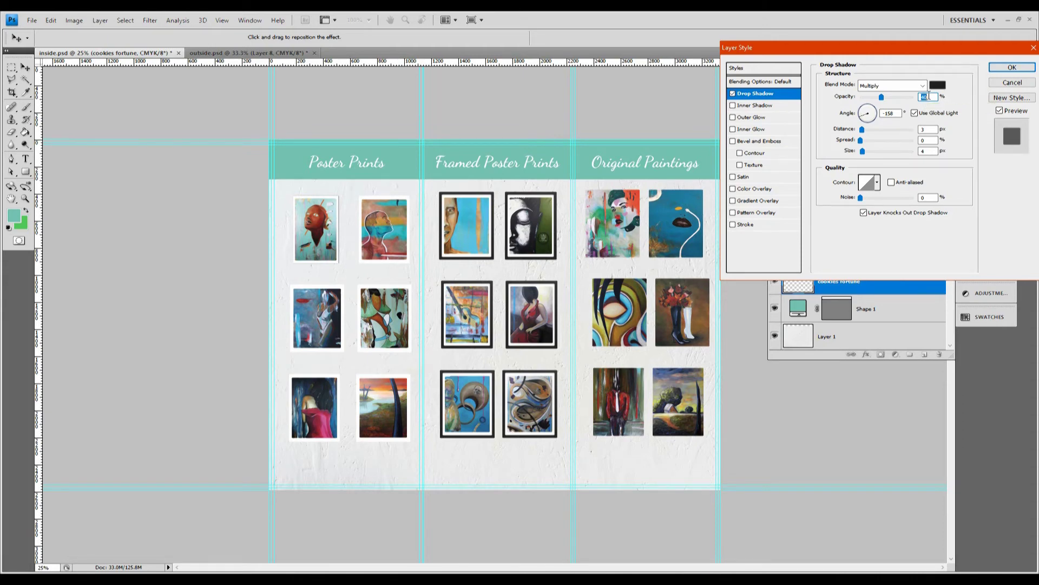
left_click(1012, 67)
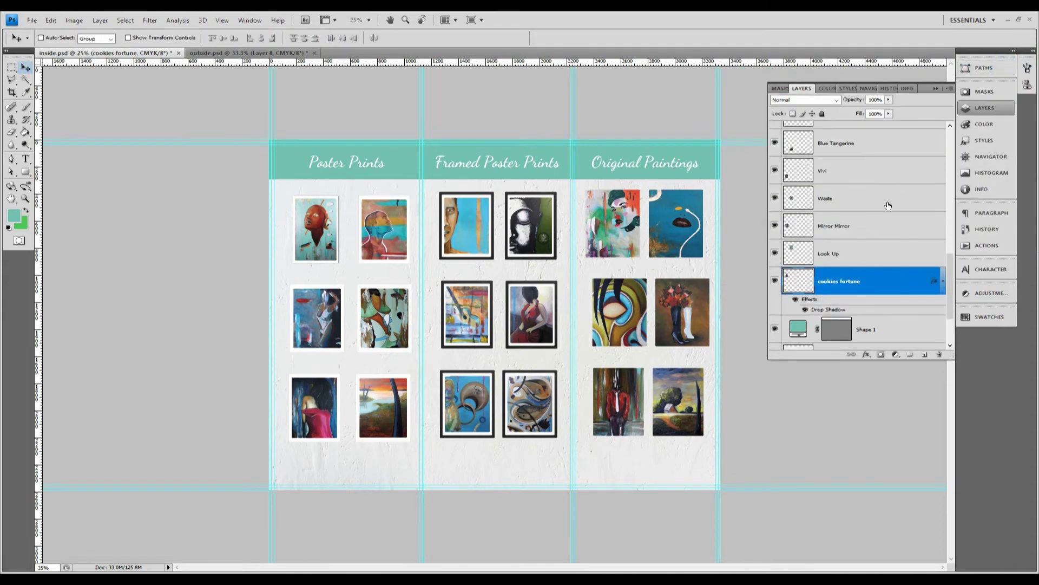
- Copy the cookies fortune layer style and paste it onto all artwork layers from cookies fortune up to el condor pasa
right_click(861, 284)
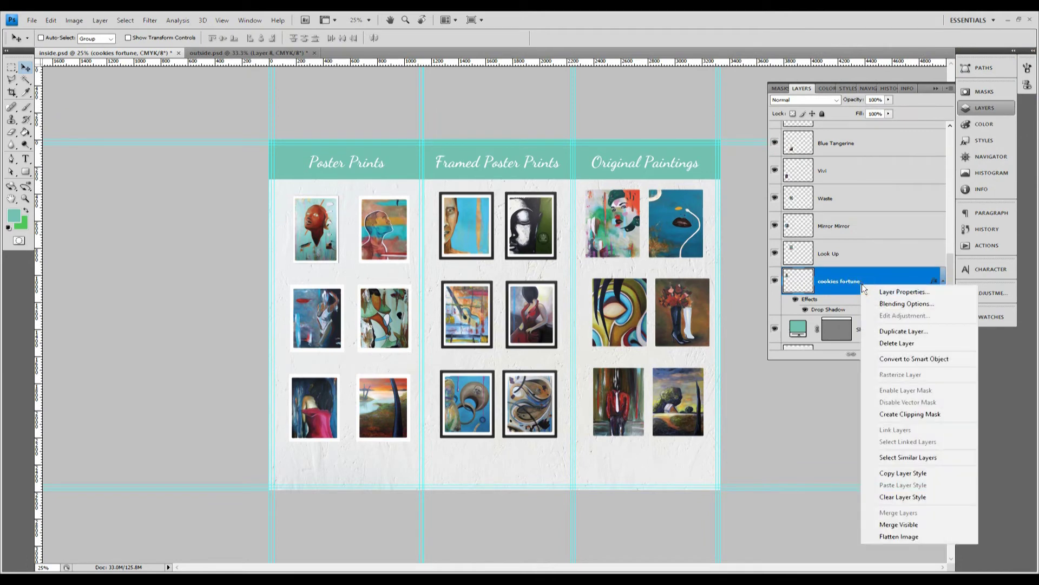
left_click(911, 476)
scroll(848, 189, "up", 5)
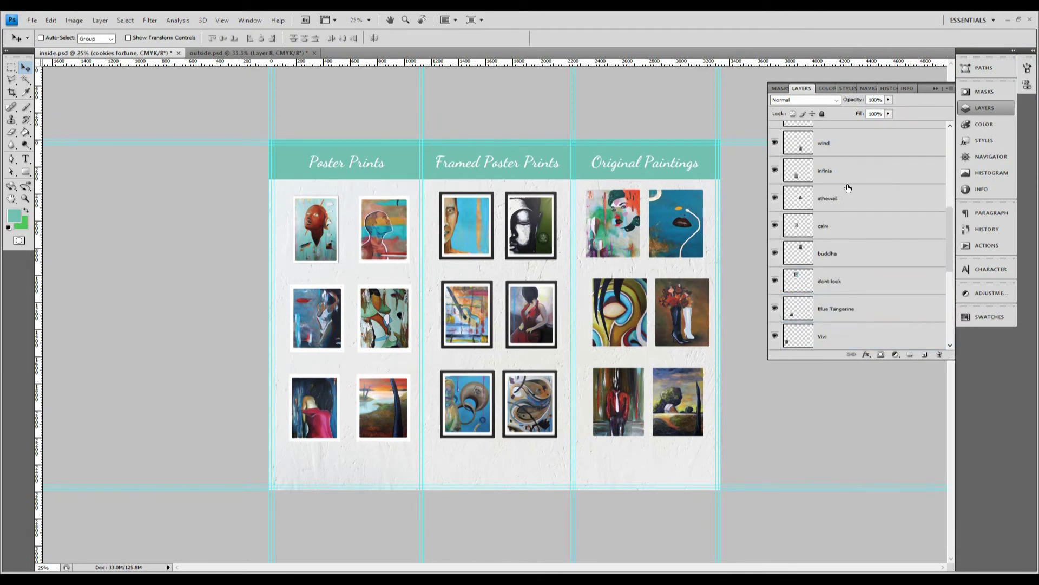
scroll(848, 189, "up", 1)
left_click(855, 211, "shift")
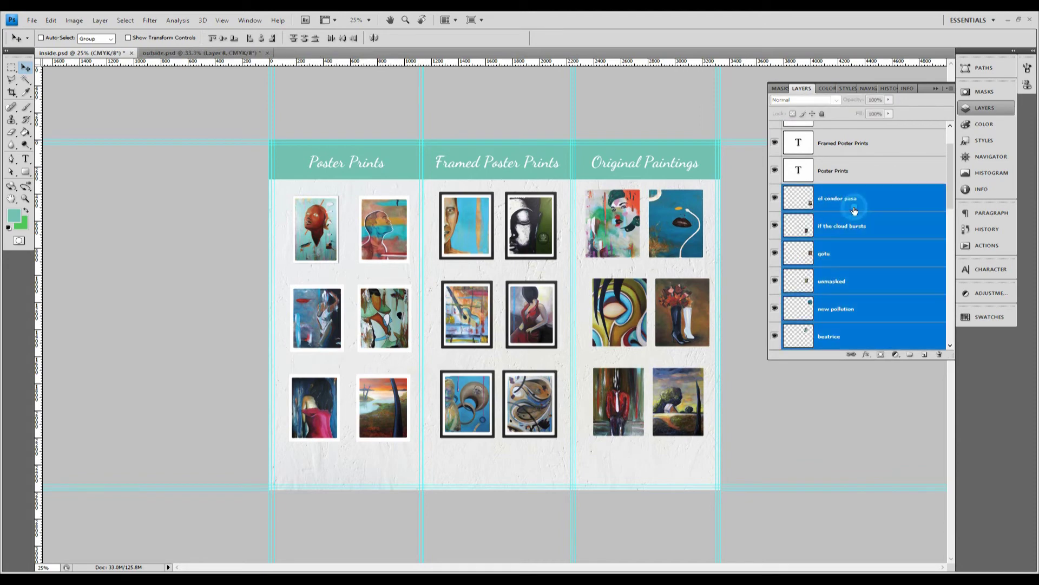
scroll(854, 211, "down", 8)
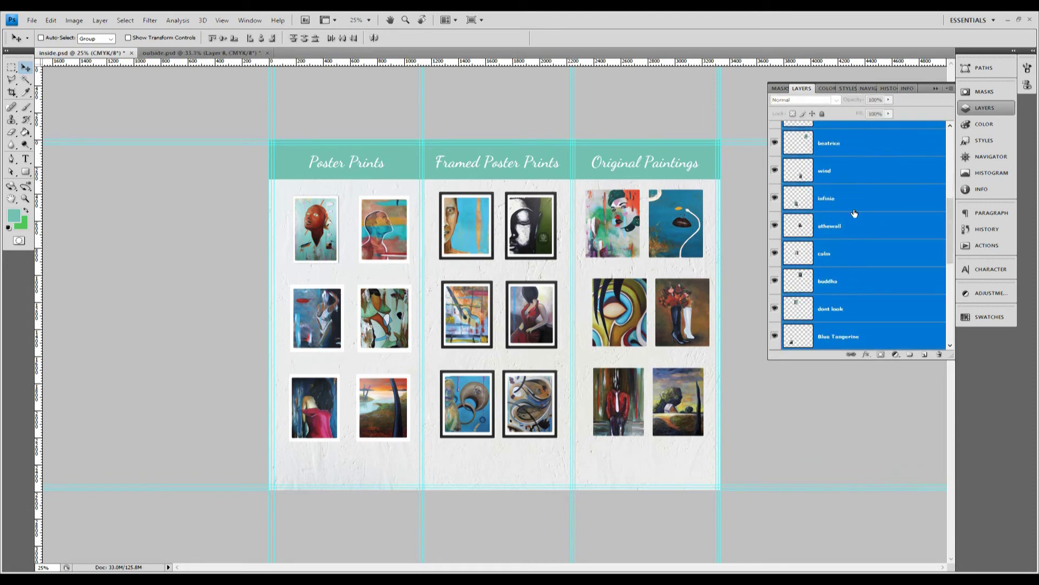
scroll(854, 213, "down", 3)
right_click(853, 199)
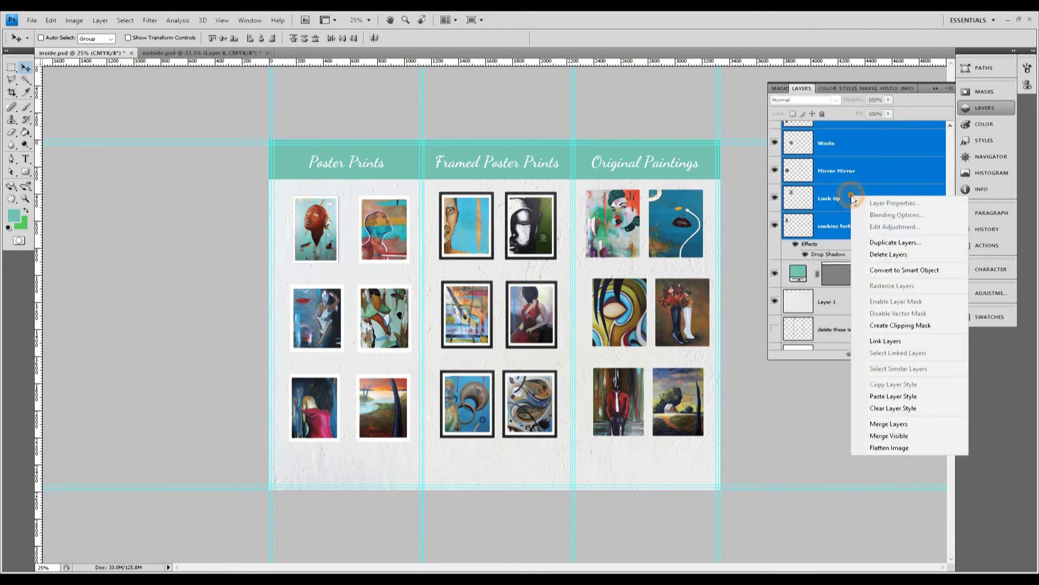
left_click(905, 397)
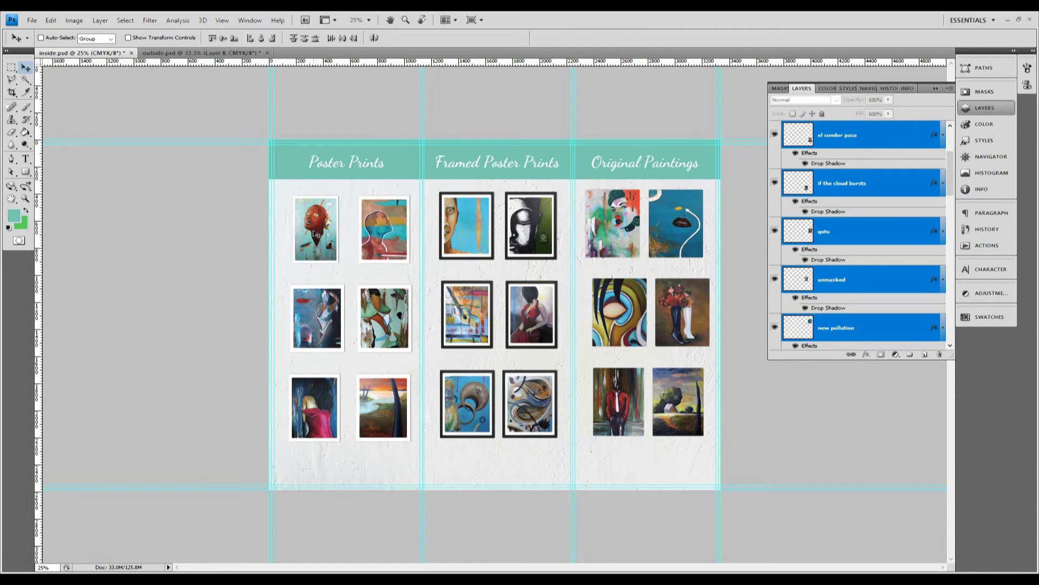
- Align the left edges of the first Poster Prints column: cookies fortune, Mirror Mirror and Vivi
left_click(843, 326)
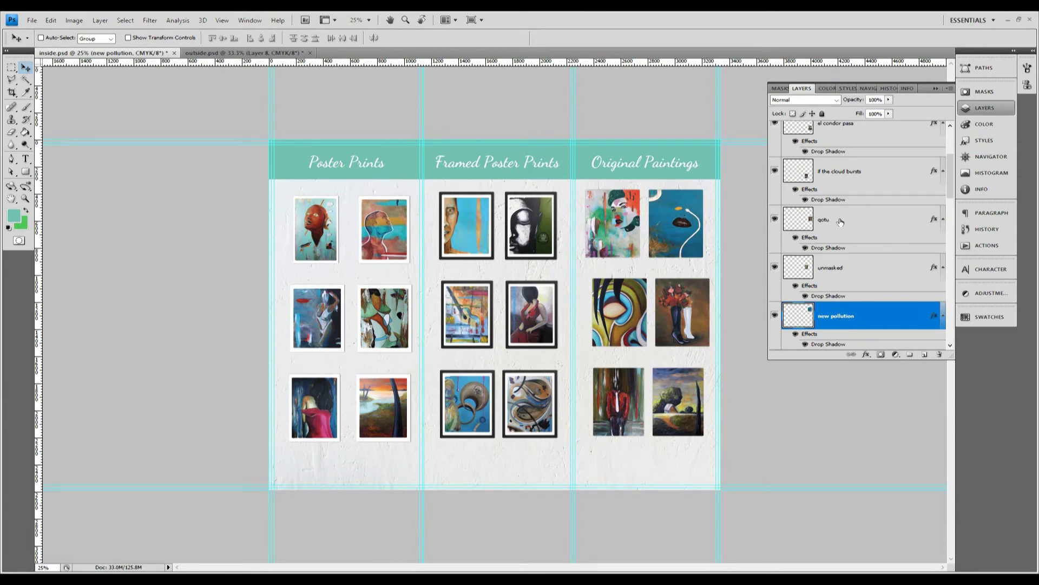
scroll(845, 260, "down", 3)
scroll(853, 247, "down", 5)
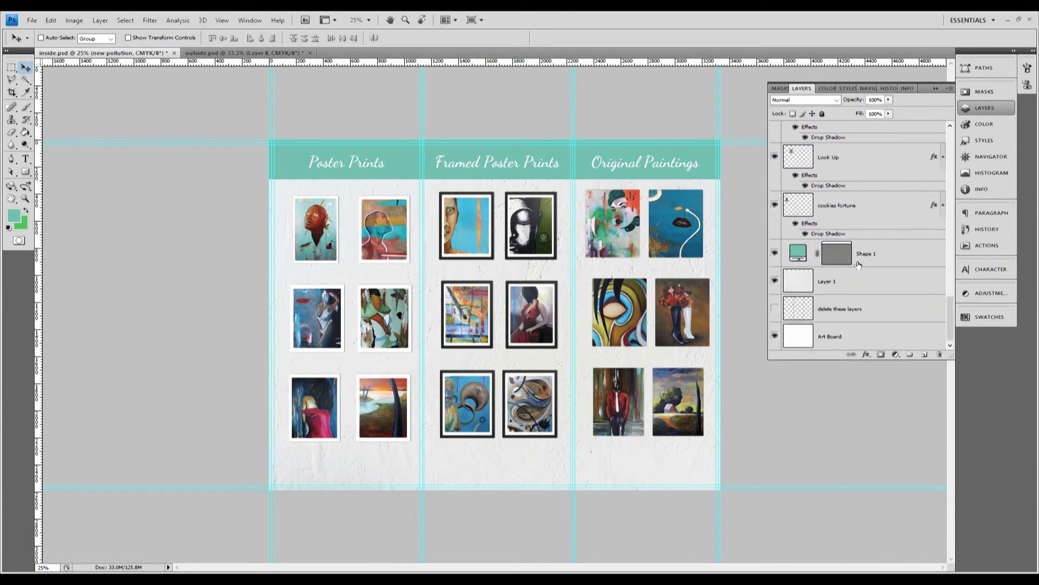
left_click(848, 206)
scroll(848, 209, "up", 2)
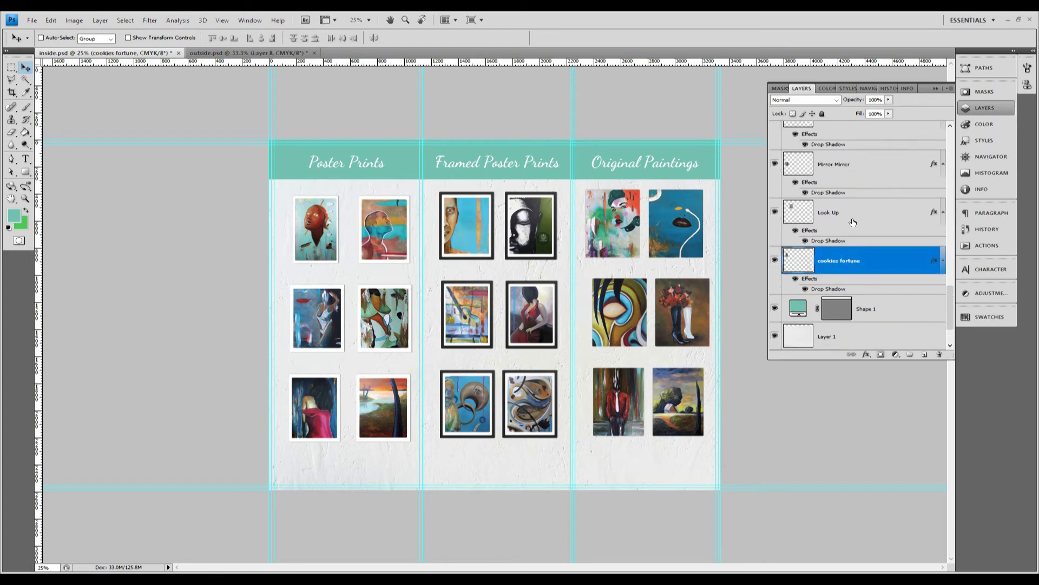
scroll(854, 213, "up", 1)
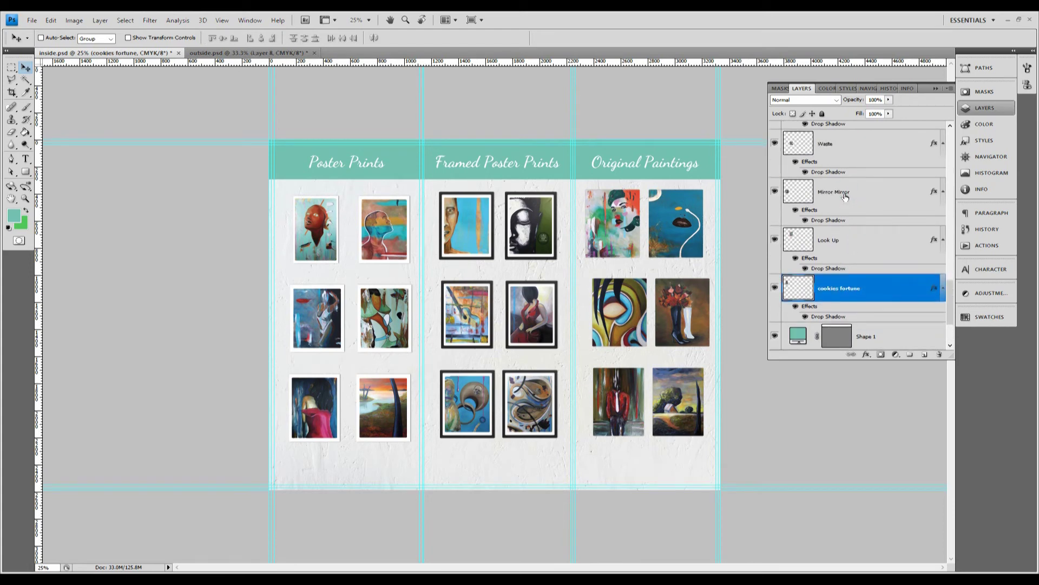
left_click(844, 194, "ctrl")
scroll(845, 195, "up", 1)
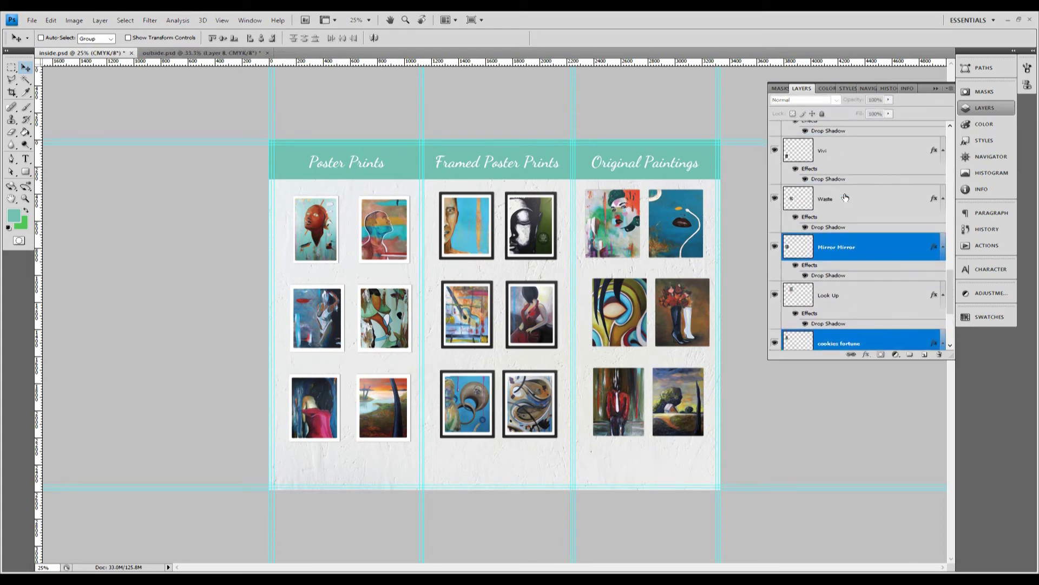
left_click(827, 157, "ctrl")
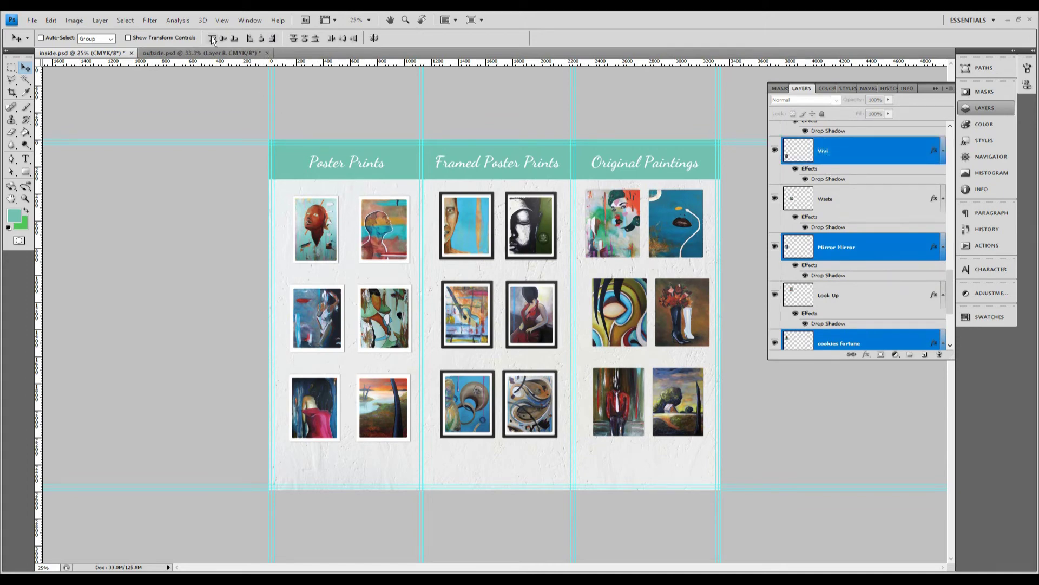
left_click(249, 39)
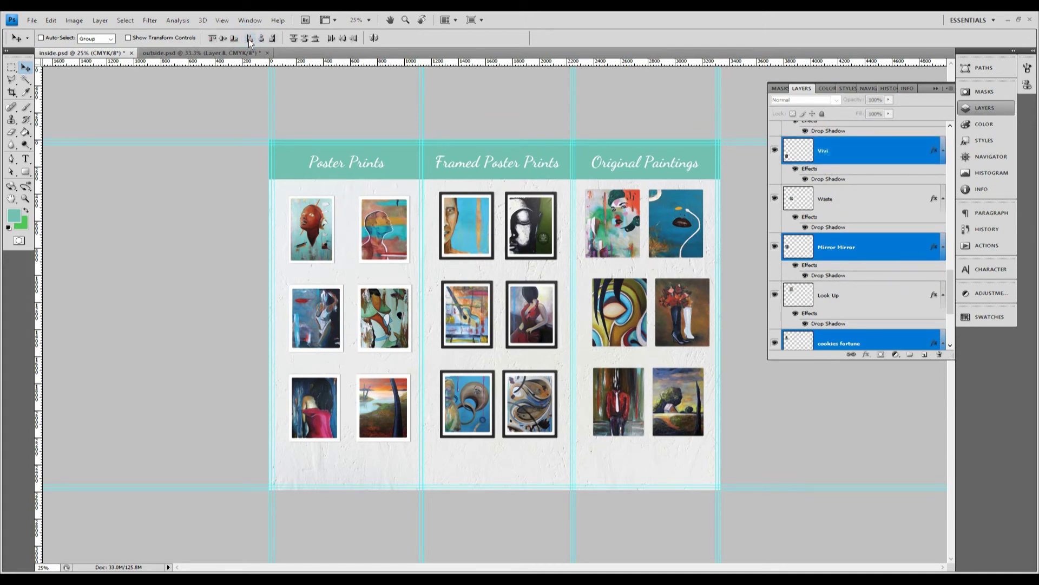
- Align the left edges of the second Poster Prints column: Look Up, Waste and Blue Tangerine
left_click(844, 295)
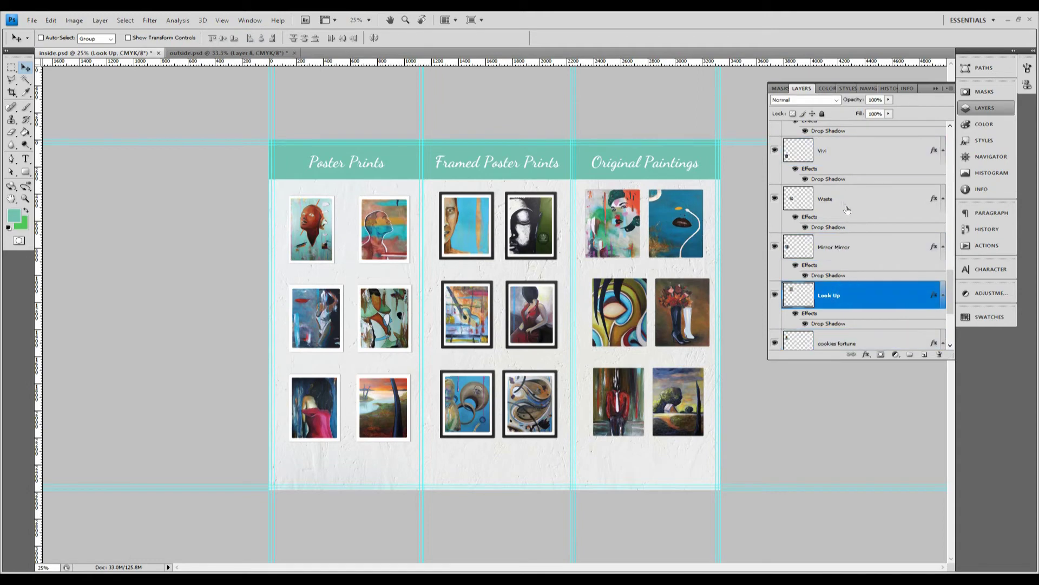
left_click(841, 200, "ctrl")
scroll(841, 201, "up", 1)
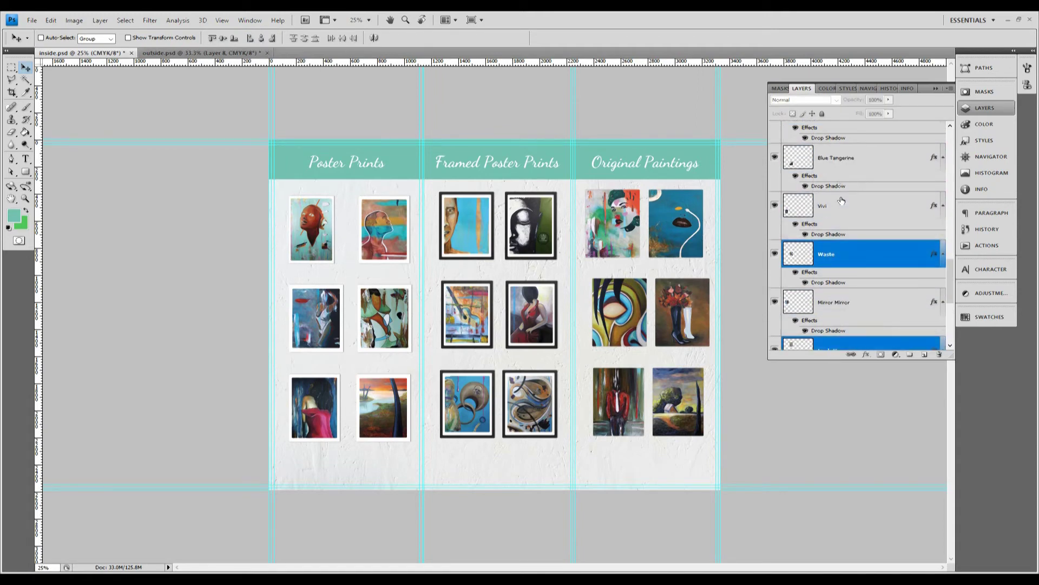
left_click(838, 165, "ctrl")
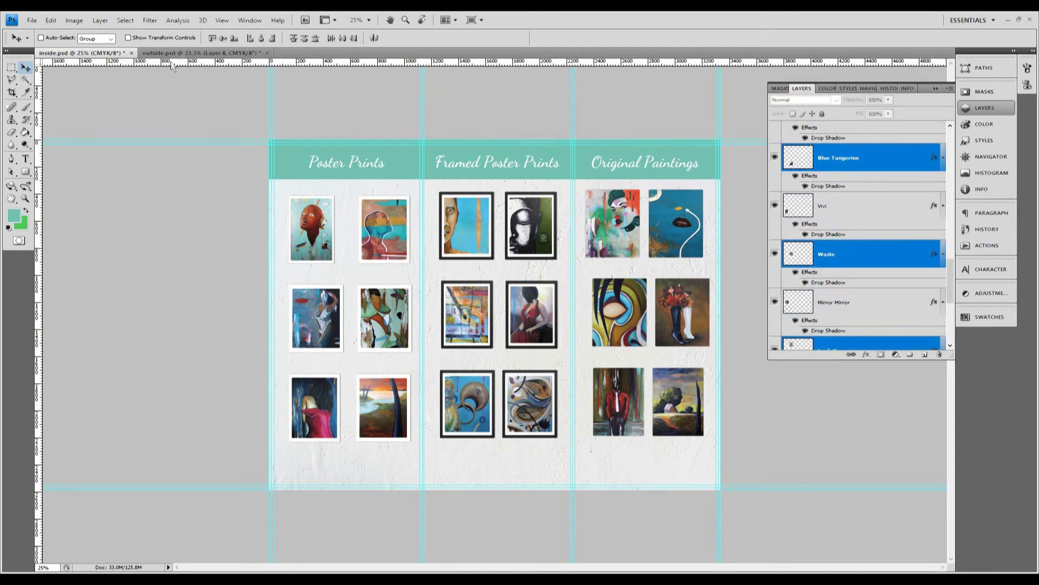
left_click(250, 39)
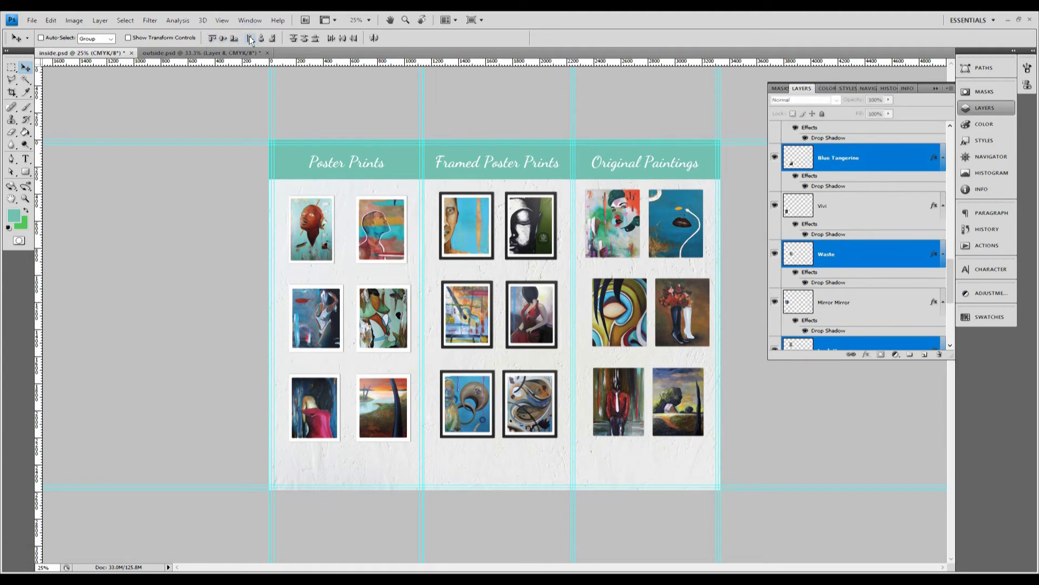
- Align the left edges of the first Framed Poster Prints column: dont look, calm and infinia
scroll(835, 210, "up", 2)
scroll(835, 209, "up", 1)
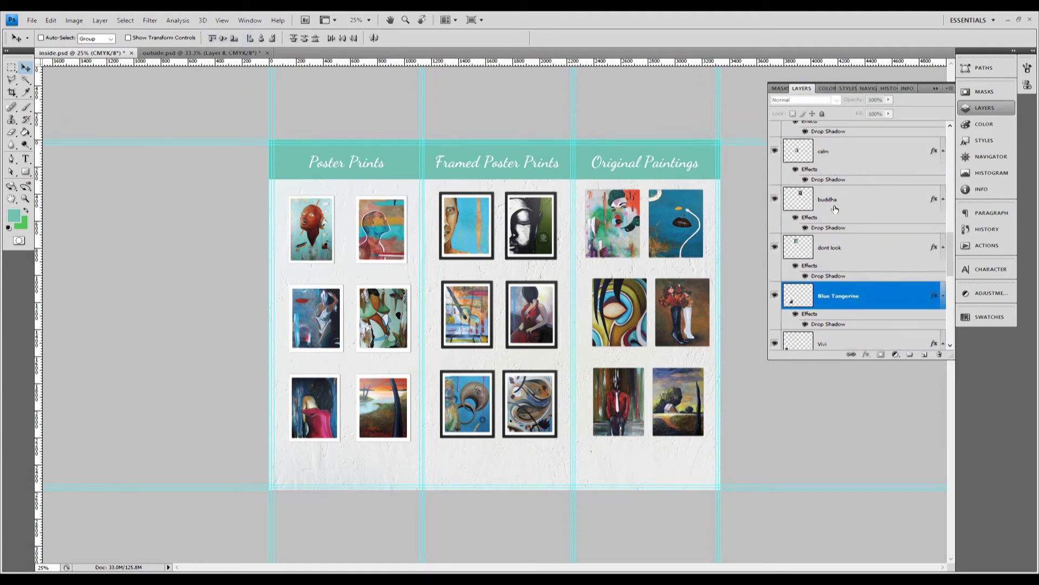
left_click(849, 254)
scroll(850, 253, "up", 2)
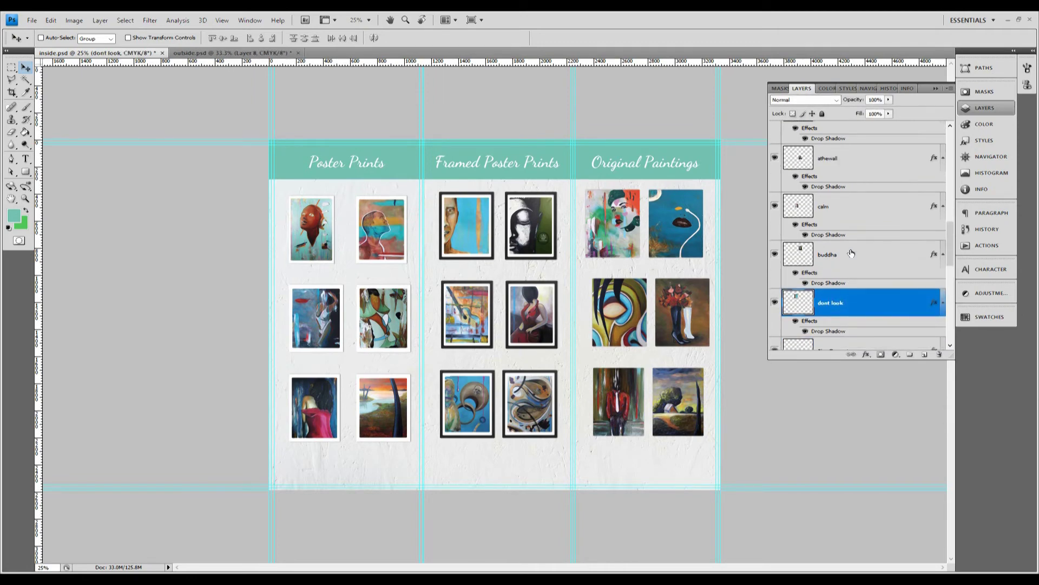
left_click(838, 209, "ctrl")
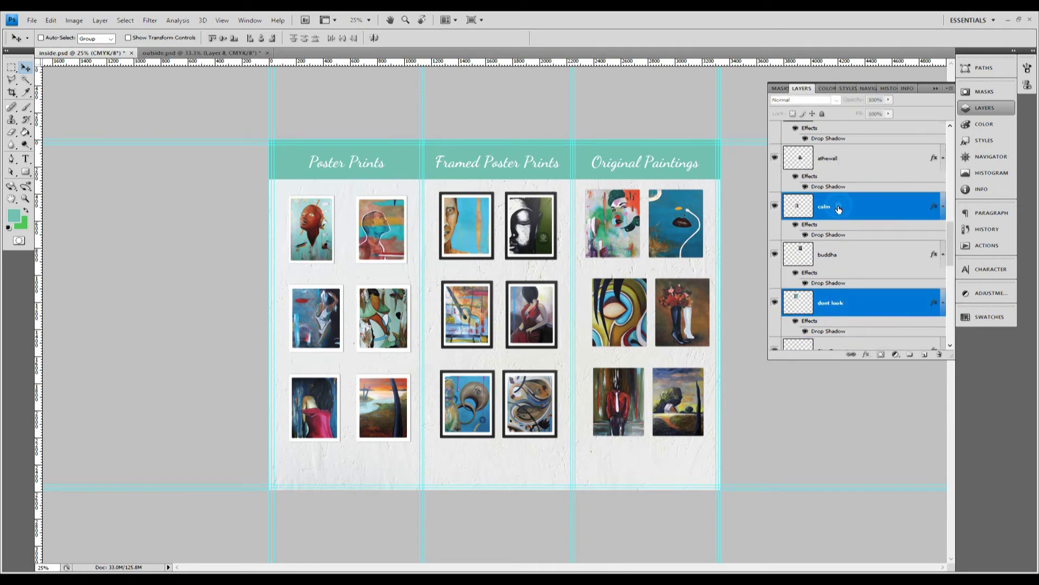
scroll(839, 209, "up", 1)
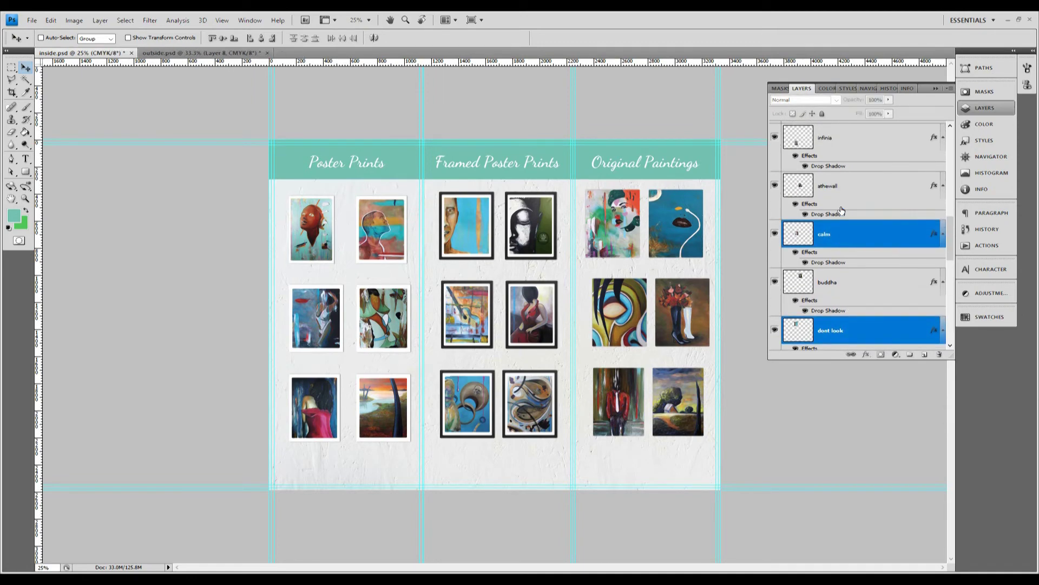
left_click(837, 142, "ctrl")
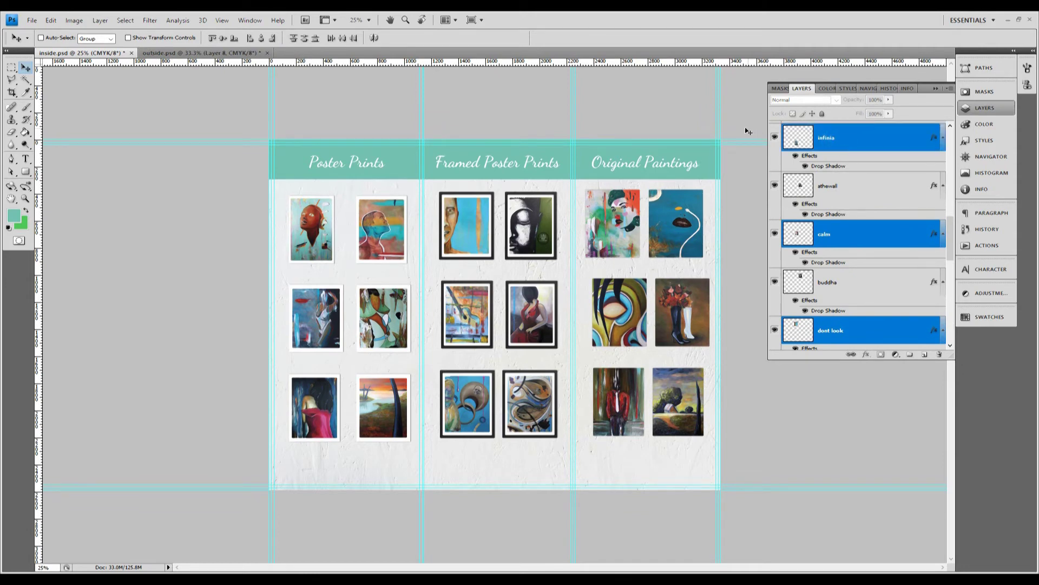
left_click_drag(646, 124, 447, 118)
left_click(51, 20)
left_click(60, 29)
left_click(251, 38)
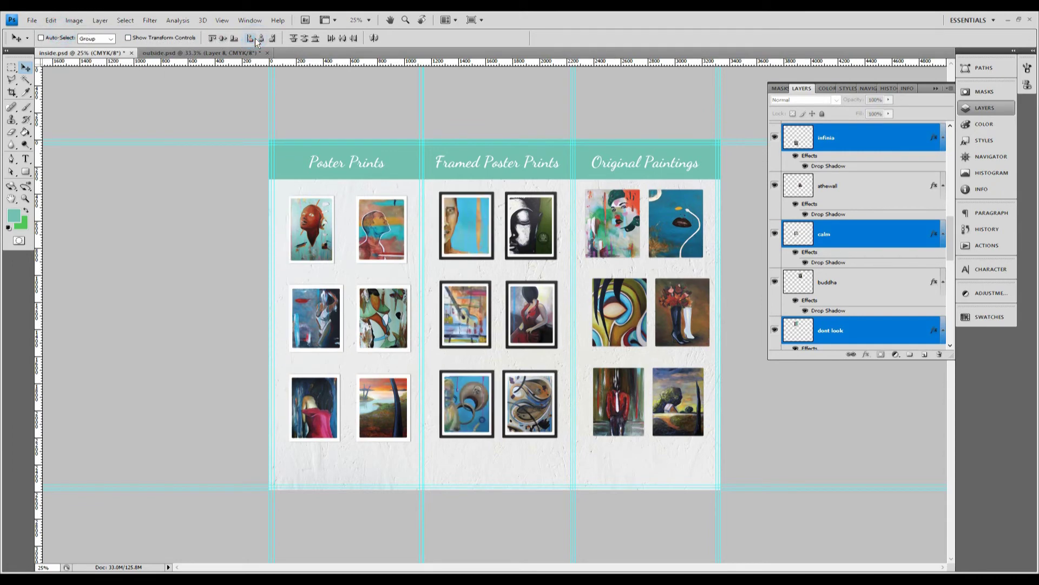
- Align the left edges of the second Framed Poster Prints column: buddha, athewall and wind
scroll(866, 222, "up", 1)
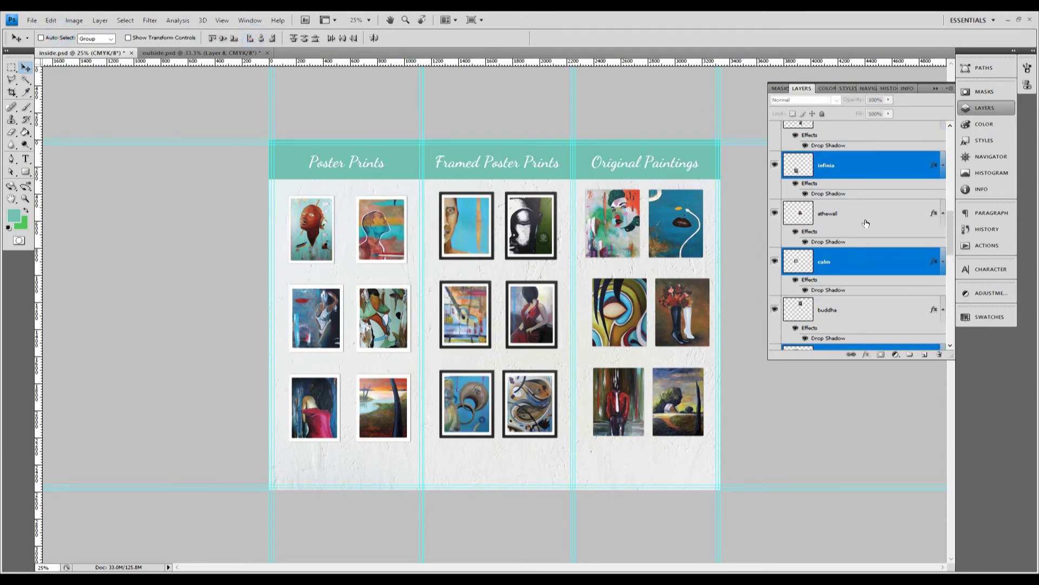
scroll(866, 223, "down", 2)
left_click(858, 238)
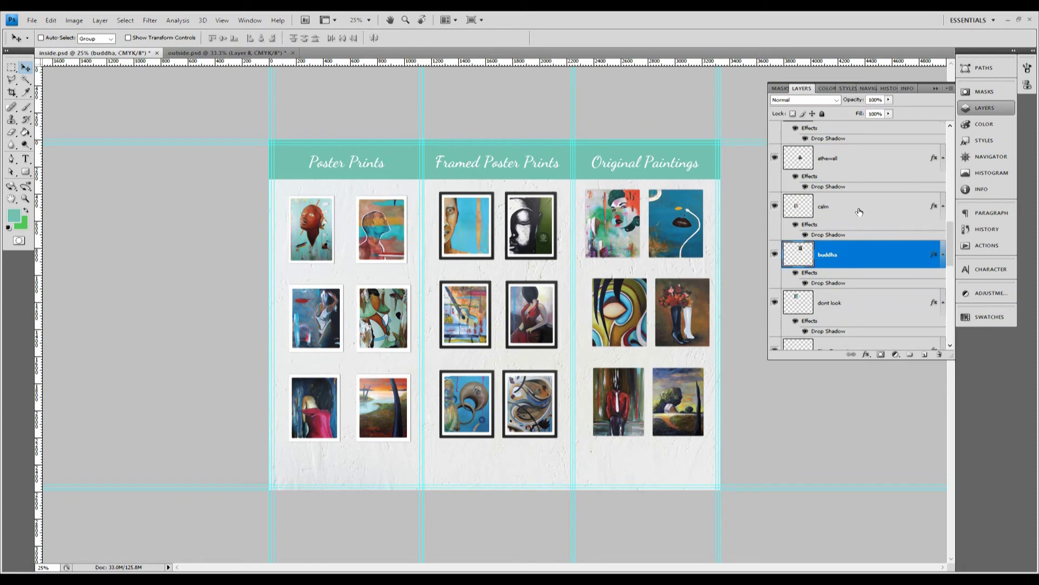
scroll(845, 224, "up", 1)
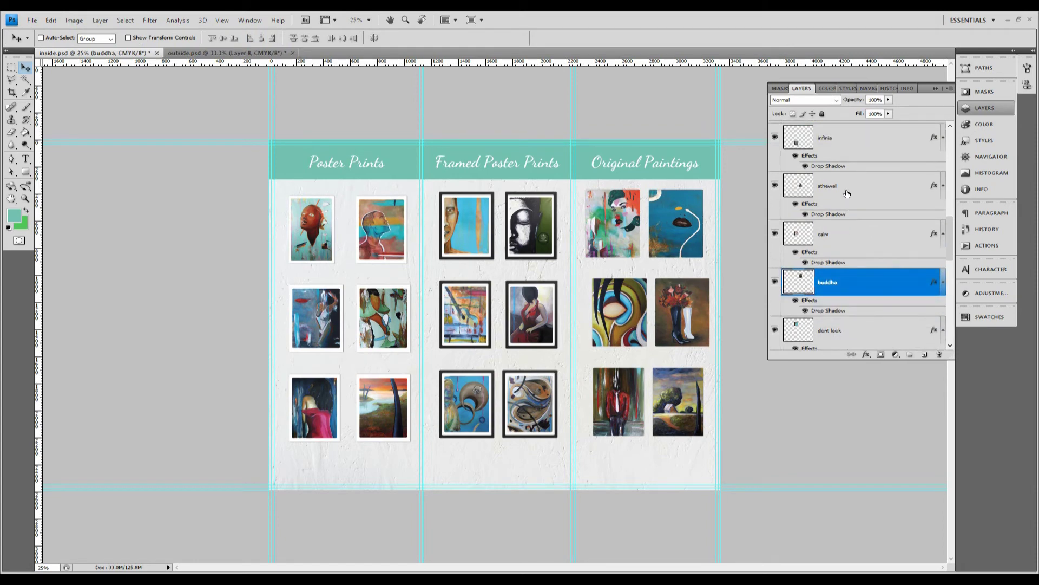
left_click(847, 194, "ctrl")
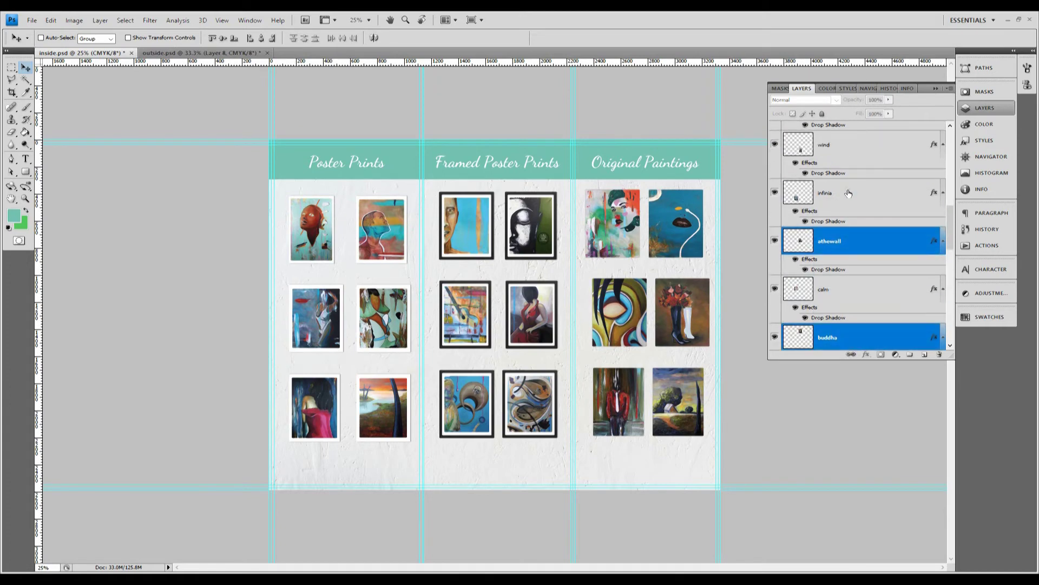
left_click(834, 153, "ctrl")
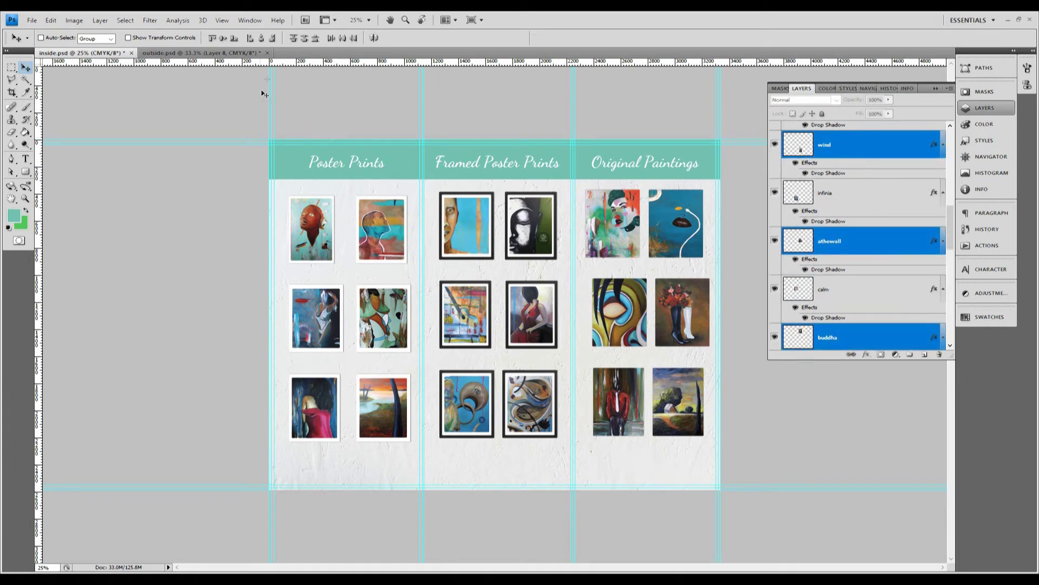
left_click(250, 39)
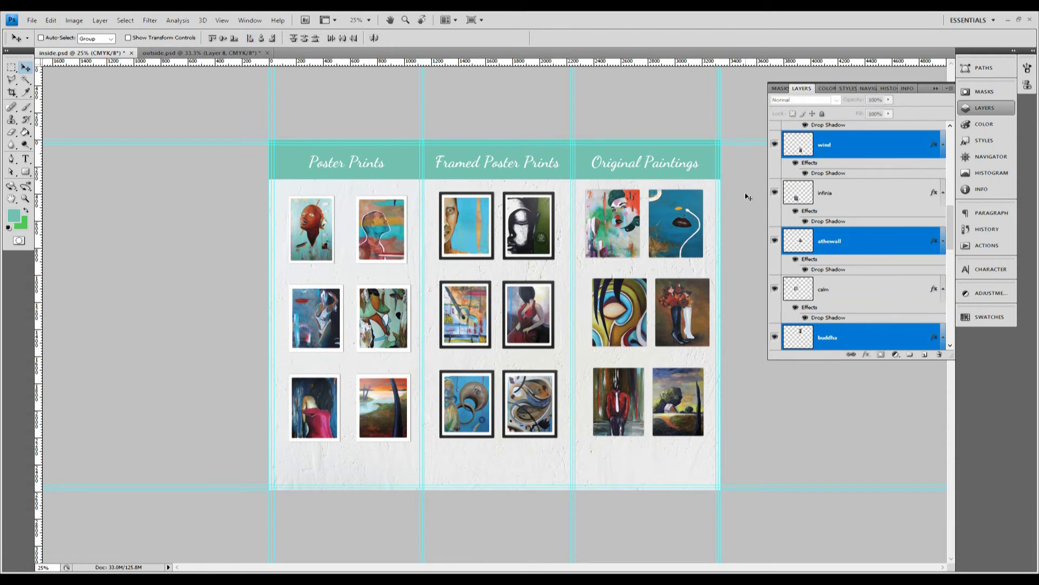
- Align the left edges of the first Original Paintings column: beatrice, unmasked and if the cloud bursts
scroll(842, 253, "down", 2)
scroll(842, 254, "up", 5)
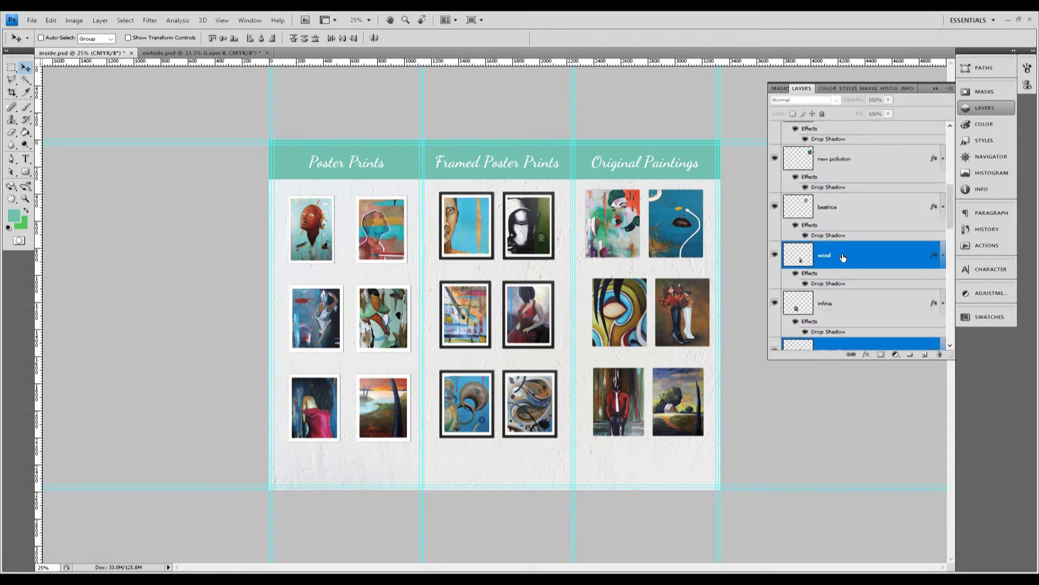
left_click(844, 213)
scroll(846, 214, "up", 2)
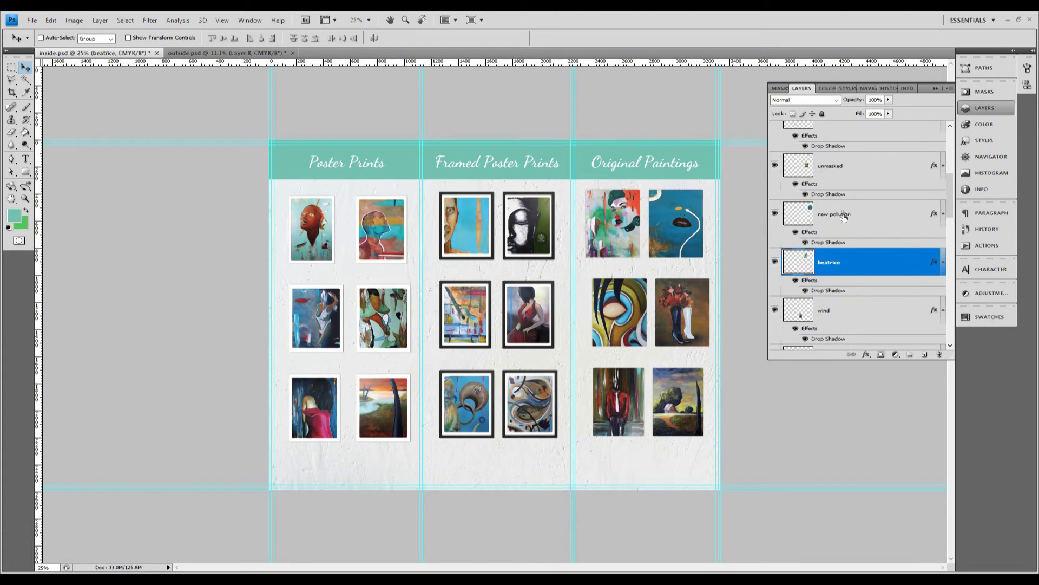
left_click(841, 174, "ctrl")
scroll(841, 174, "up", 1)
scroll(842, 175, "up", 2)
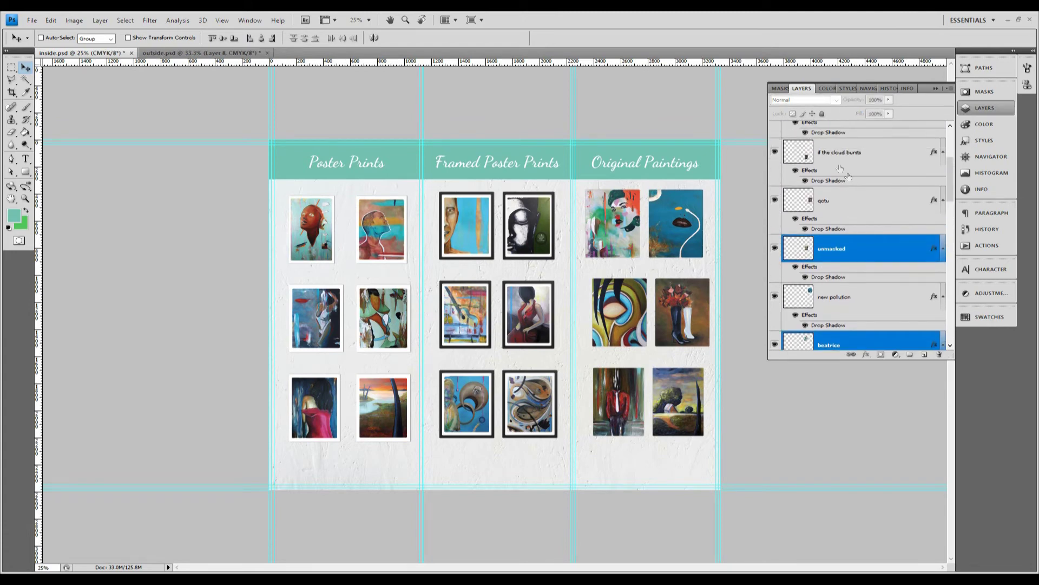
left_click(837, 159, "ctrl")
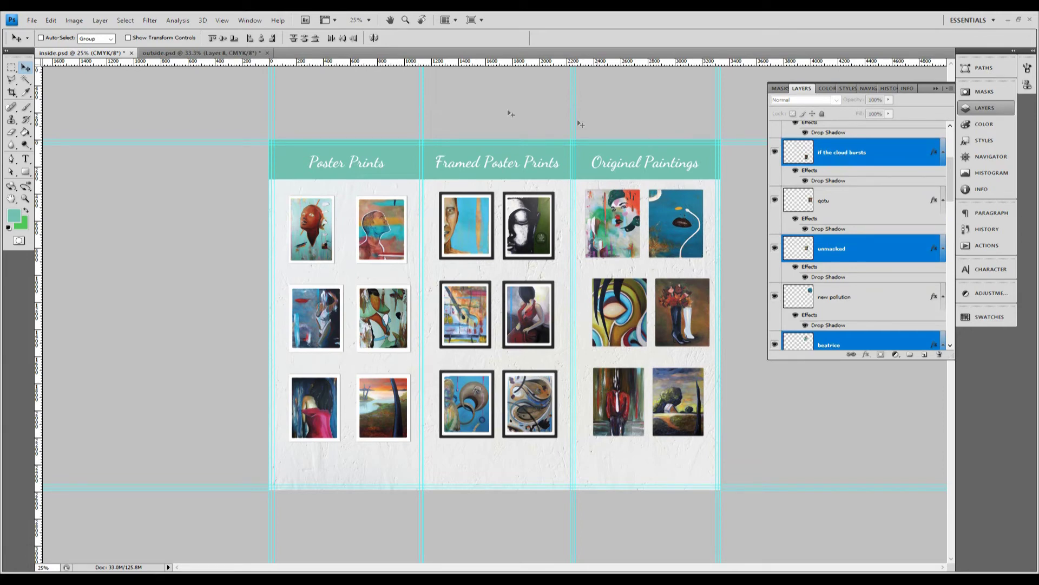
left_click(250, 41)
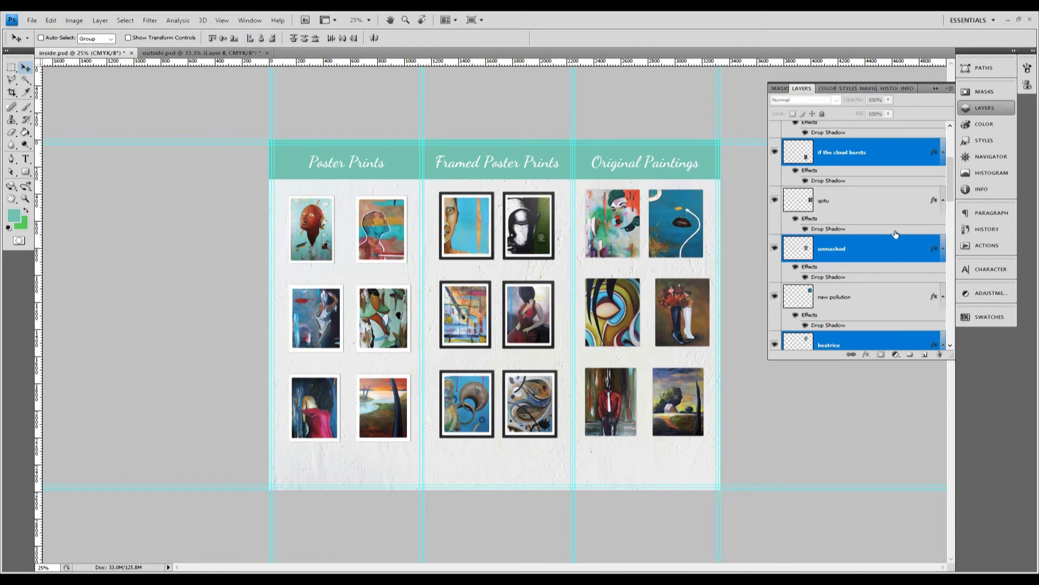
- Align the left edges of the second Original Paintings column: new pollution, qotu and el condor pasa
scroll(887, 232, "down", 1)
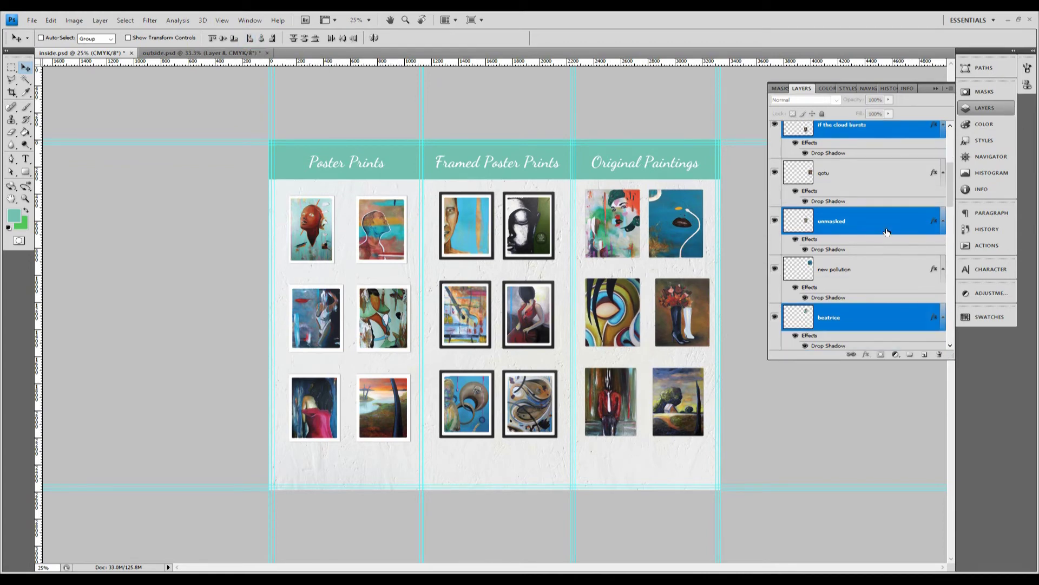
left_click(849, 267)
left_click(832, 184, "ctrl")
scroll(839, 184, "up", 3)
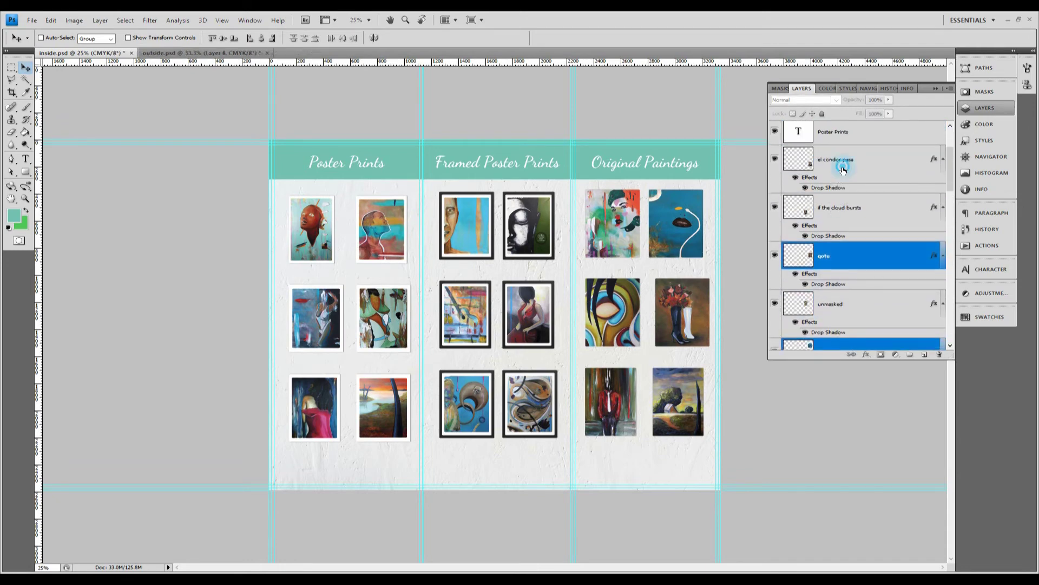
left_click(845, 162, "ctrl")
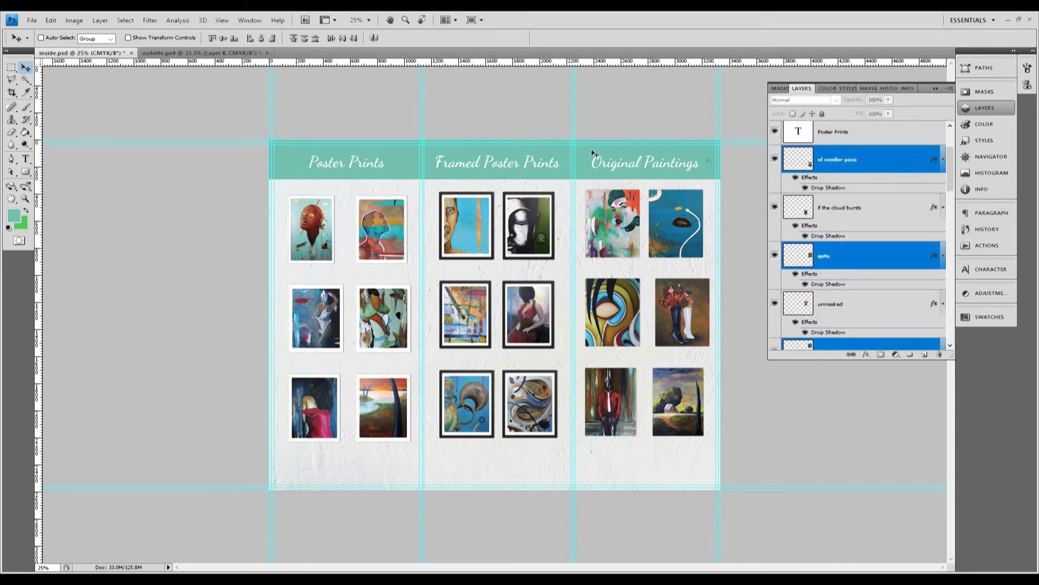
left_click(251, 39)
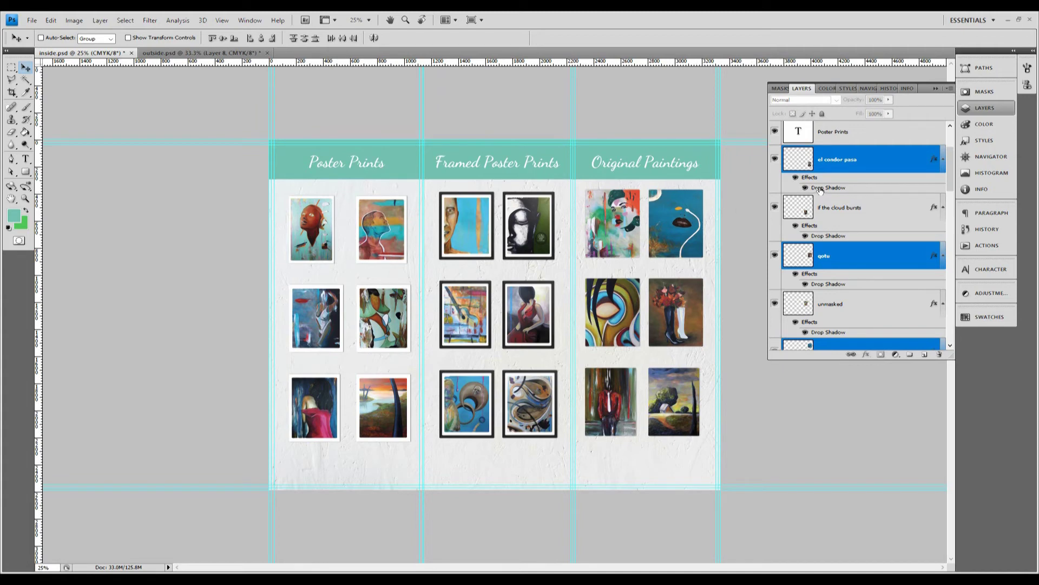
- Group the six Original Paintings layers, from el condor pasa down to beatrice, and toggle the group's visibility to check its contents
left_click(852, 161)
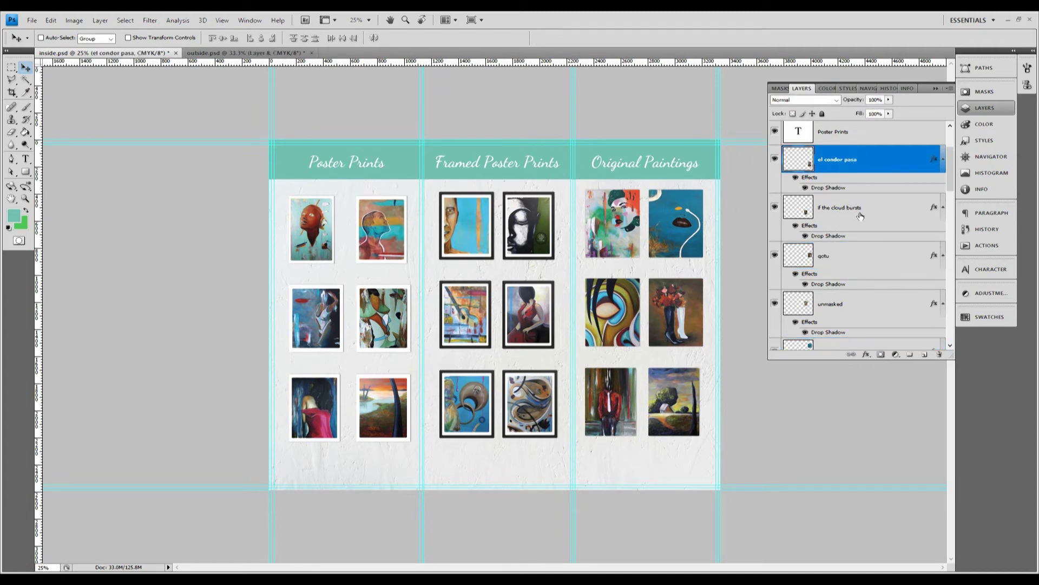
scroll(860, 216, "down", 2)
scroll(860, 216, "up", 4)
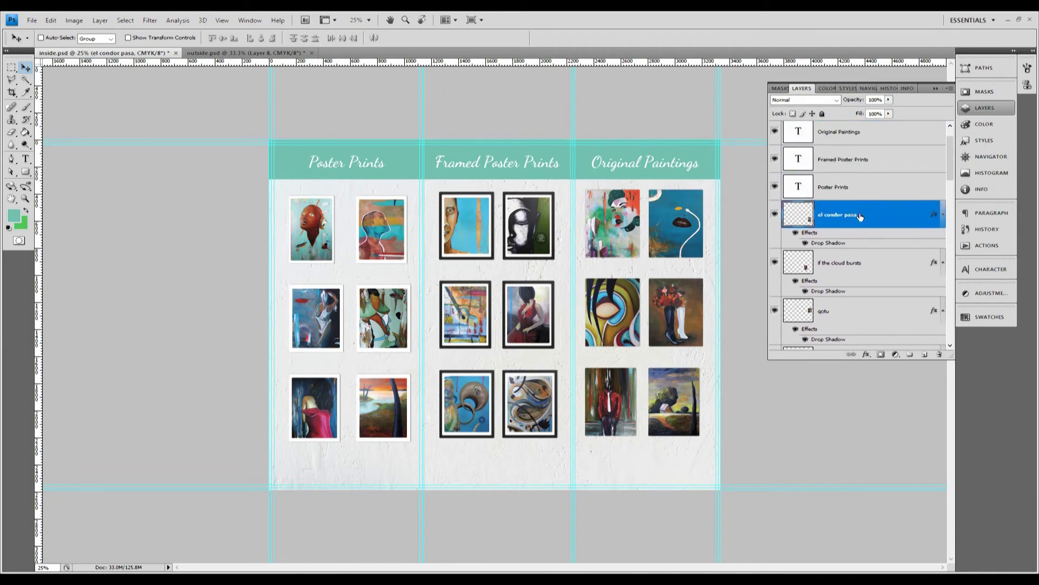
left_click(861, 264, "shift")
scroll(856, 257, "down", 2)
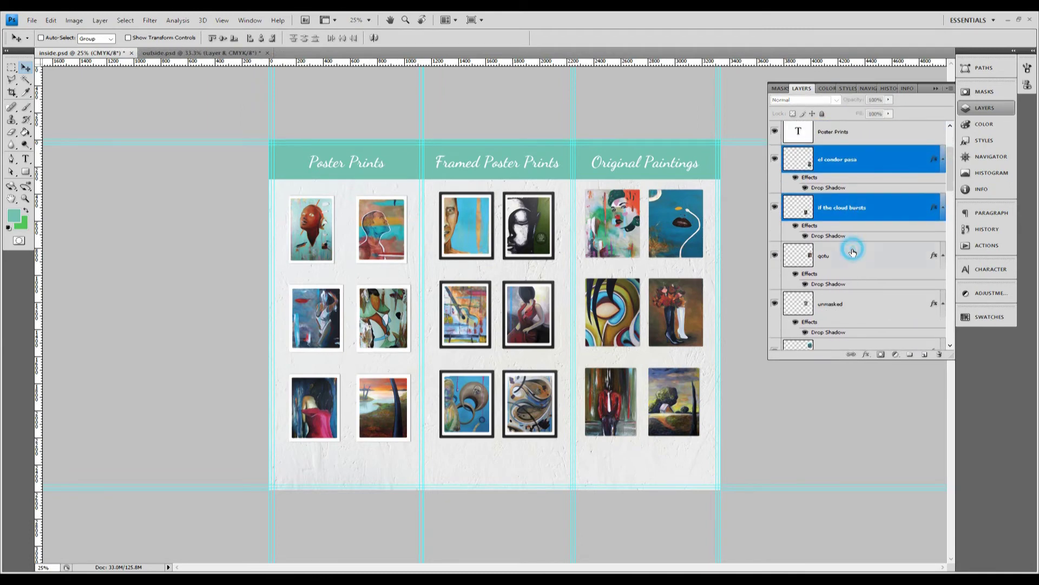
left_click(852, 251, "shift")
scroll(852, 254, "down", 1)
left_click(852, 274, "shift")
scroll(852, 275, "down", 1)
left_click(851, 275, "shift")
scroll(852, 278, "down", 1)
left_click(855, 291, "shift")
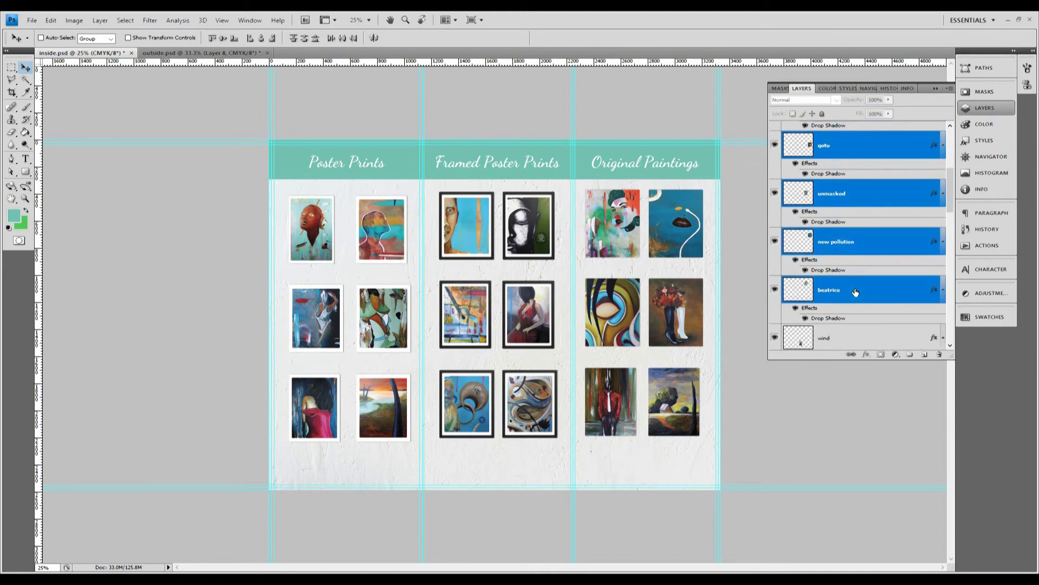
left_click_drag(852, 296, 911, 356)
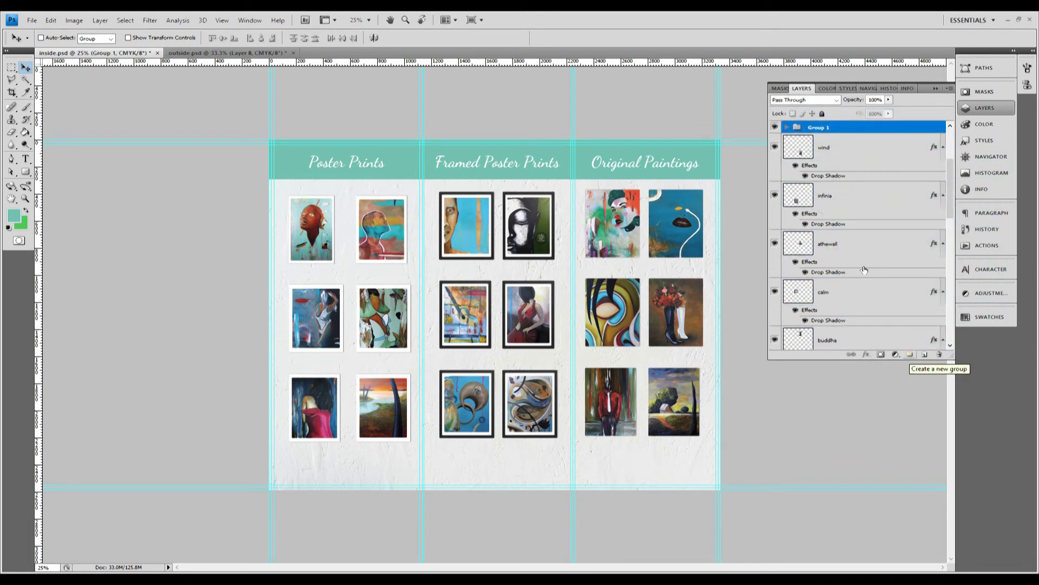
left_click(775, 127)
left_click(775, 127)
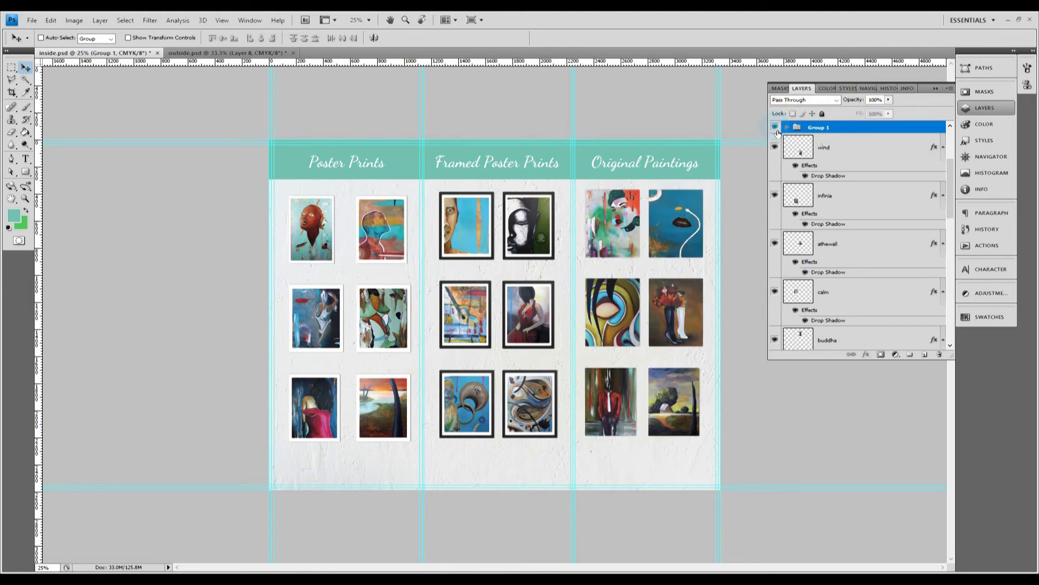
- Group the six Framed Poster Prints layers, from wind down to dont look, and toggle the group's visibility to check its contents
left_click(830, 145)
scroll(869, 232, "down", 2)
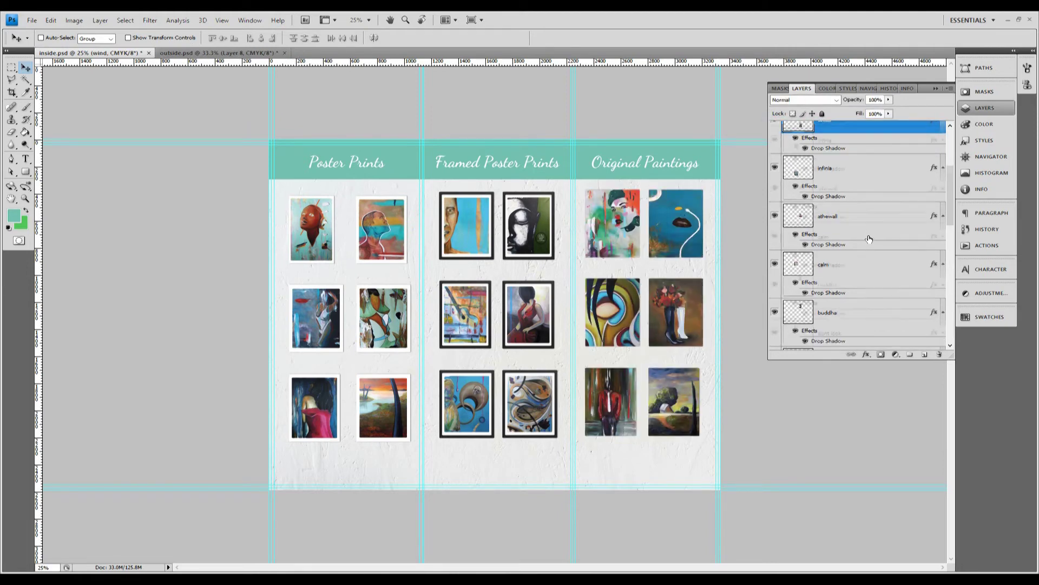
scroll(869, 239, "down", 2)
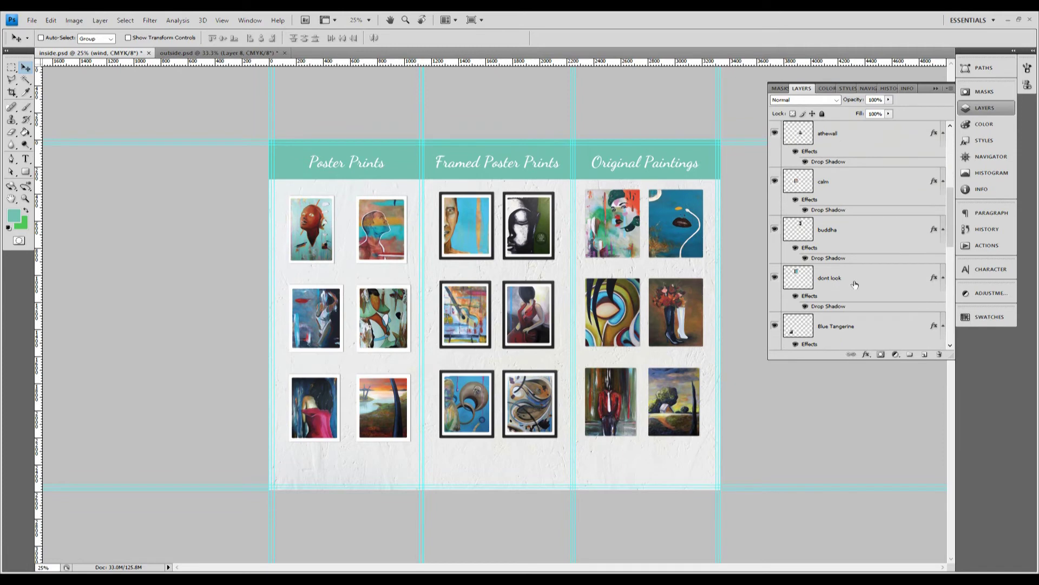
left_click(854, 279)
scroll(845, 204, "up", 4)
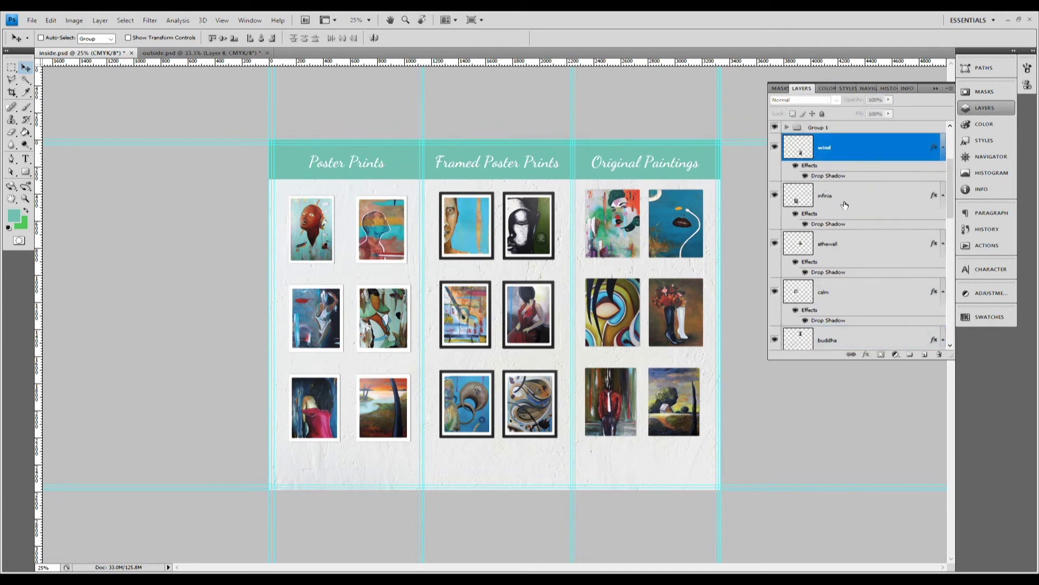
left_click(850, 150, "shift")
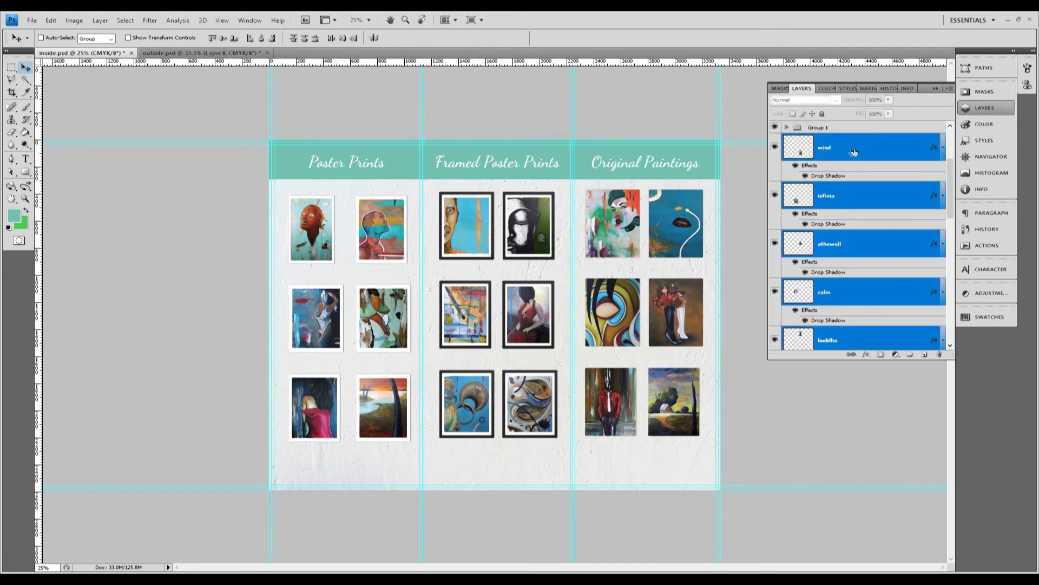
left_click_drag(858, 151, 906, 309)
left_click_drag(909, 353, 909, 353)
left_click(775, 127)
left_click(775, 128)
- Group the six Poster Prints layers, ending with cookies fortune, into their own layer group
left_click(839, 151)
scroll(847, 309, "down", 3)
left_click(853, 317, "shift")
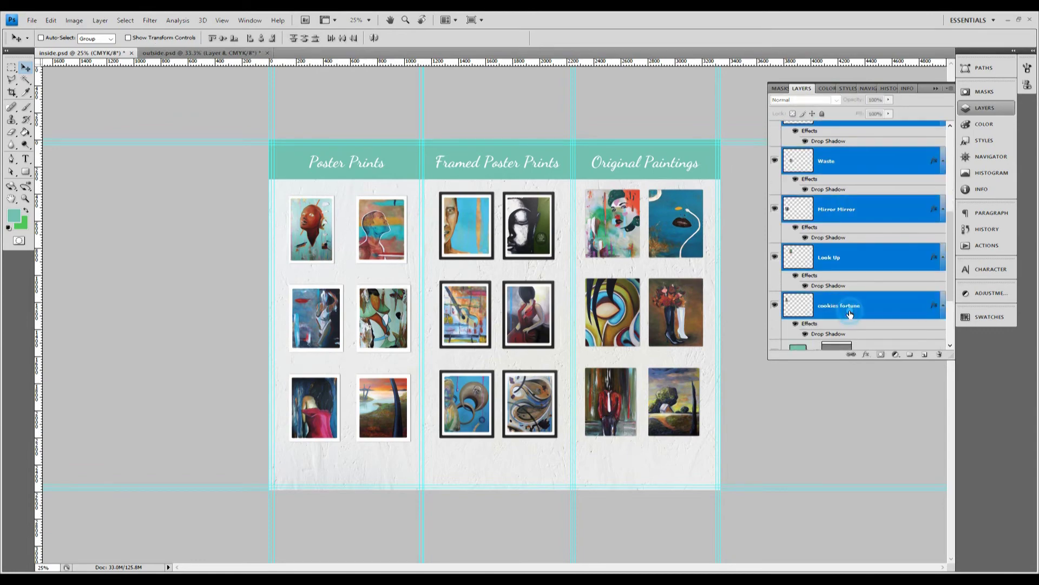
left_click_drag(853, 317, 909, 355)
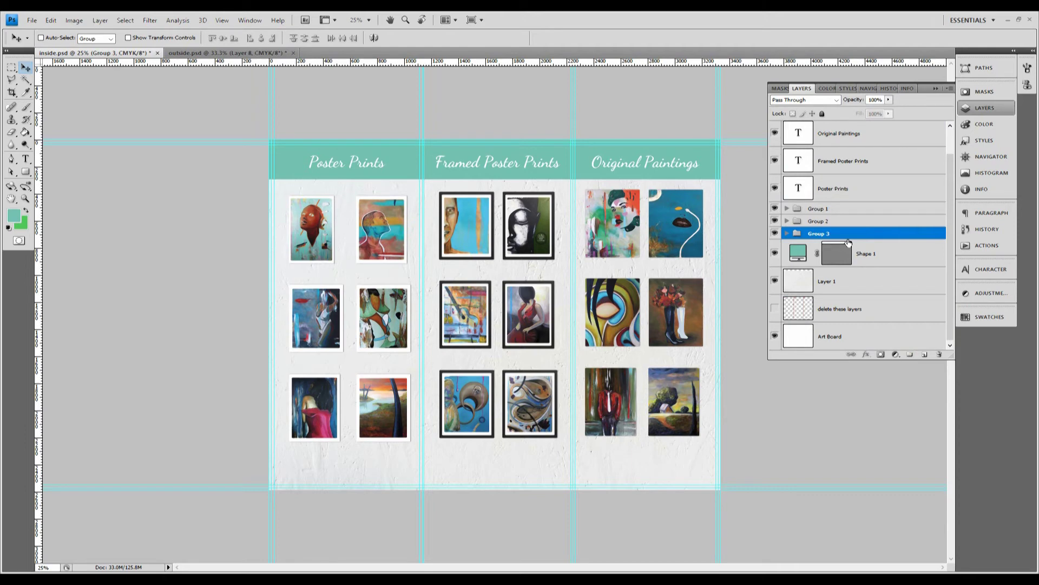
- Align the top edges of Group 1, Group 2 and Group 3, and nudge all three slightly down from the header band
left_click(835, 210, "shift")
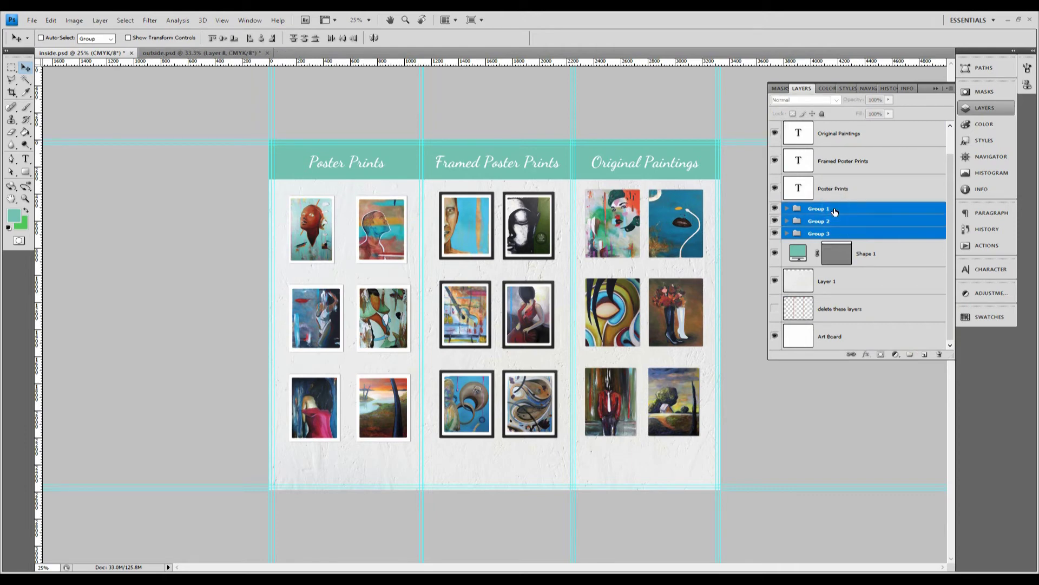
left_click(212, 39)
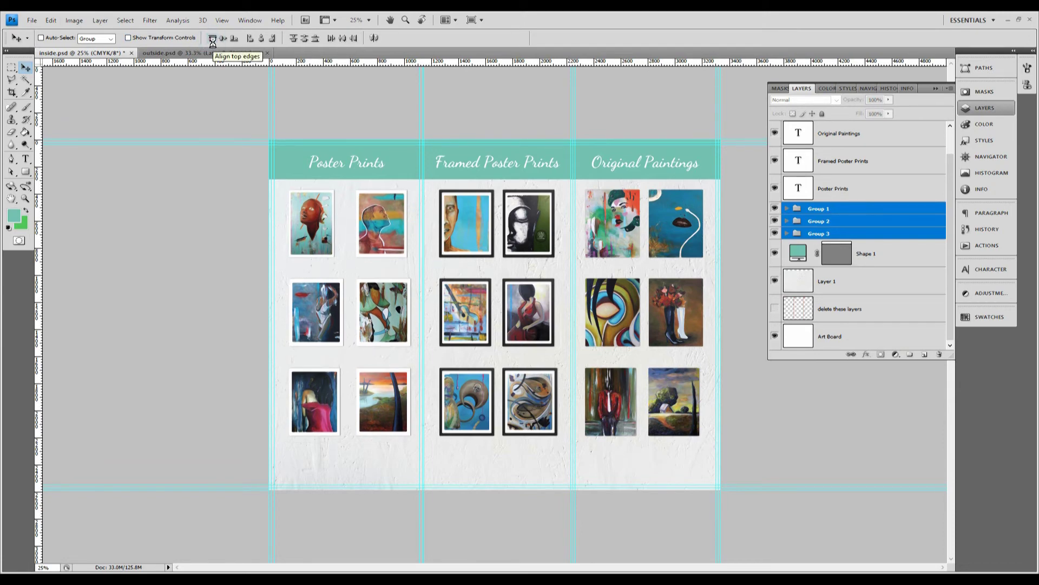
key("ctrl+z")
key("ctrl+z")
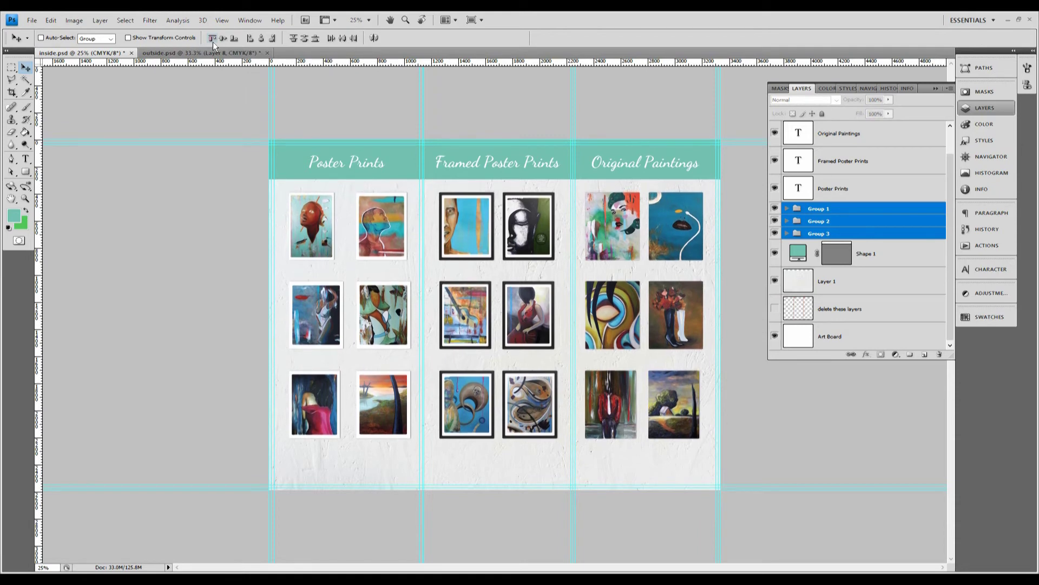
key("ctrl+z")
key("ctrl+z")
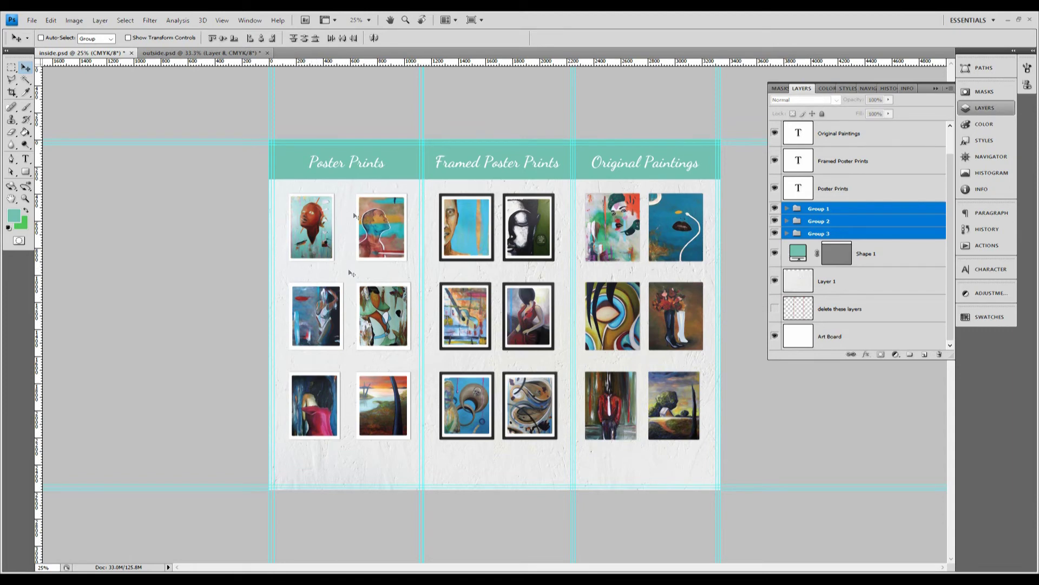
- Draw a teal rectangle spanning the width of the Poster Prints panel between the first and second rows of artwork
left_click(26, 172)
left_click(71, 172)
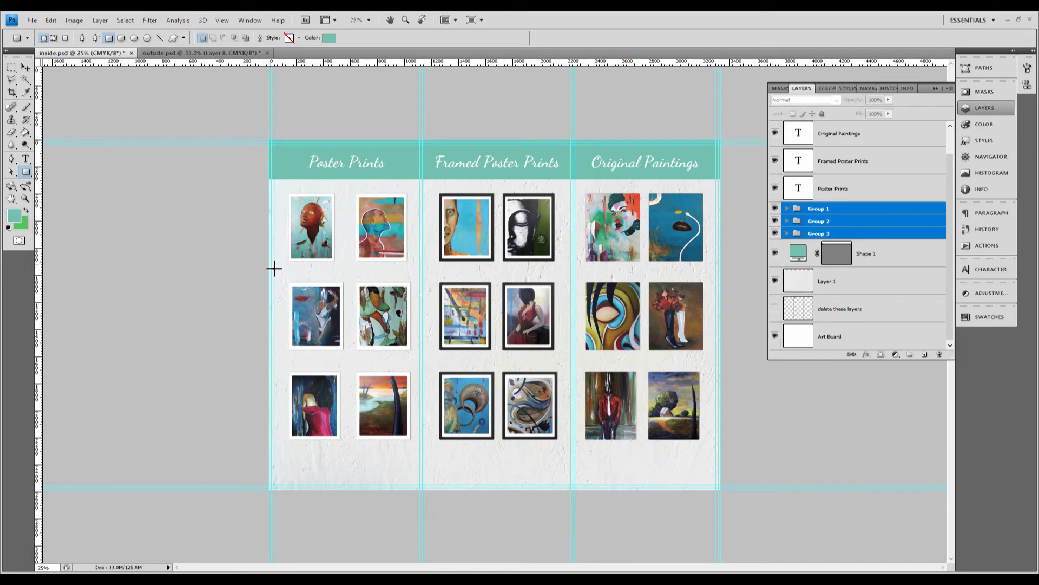
left_click_drag(271, 265, 403, 285)
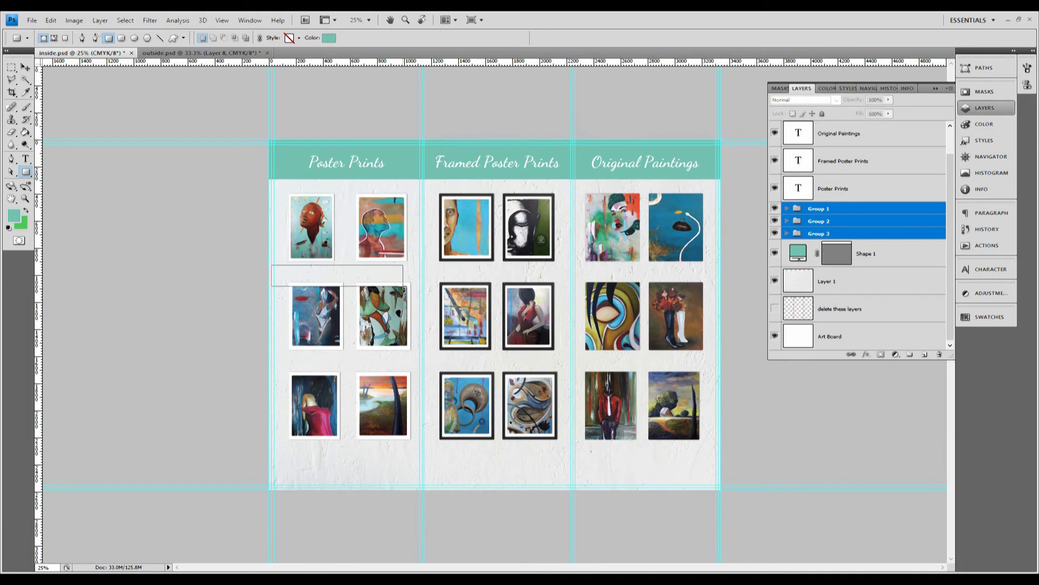
left_click_drag(403, 286, 424, 288)
- Read the teal rectangle's center with Free Transform and add a vertical guide at 573.7 px for the Poster Prints panel
left_click(52, 21)
left_click(130, 205)
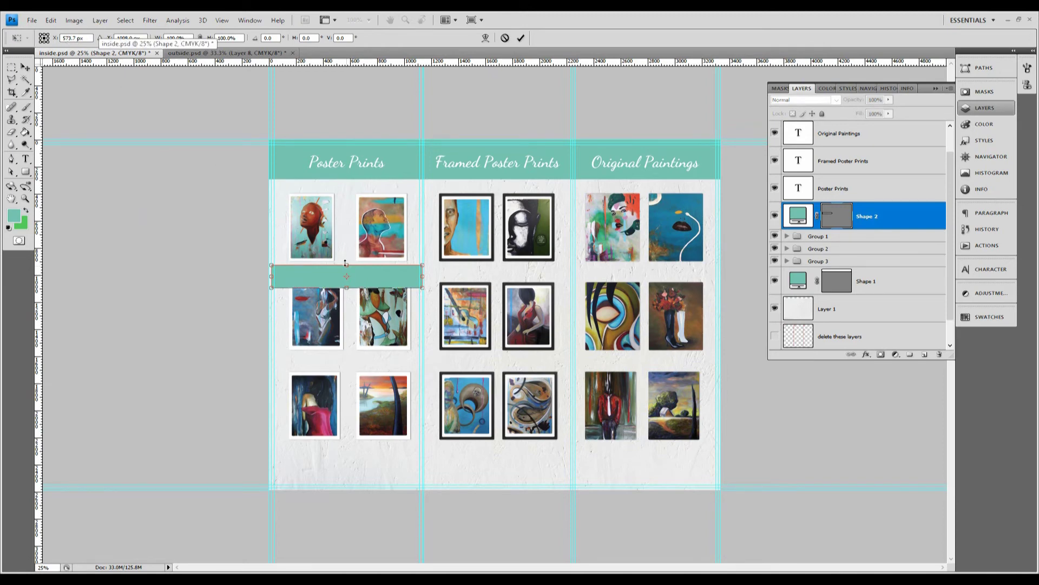
left_click(222, 20)
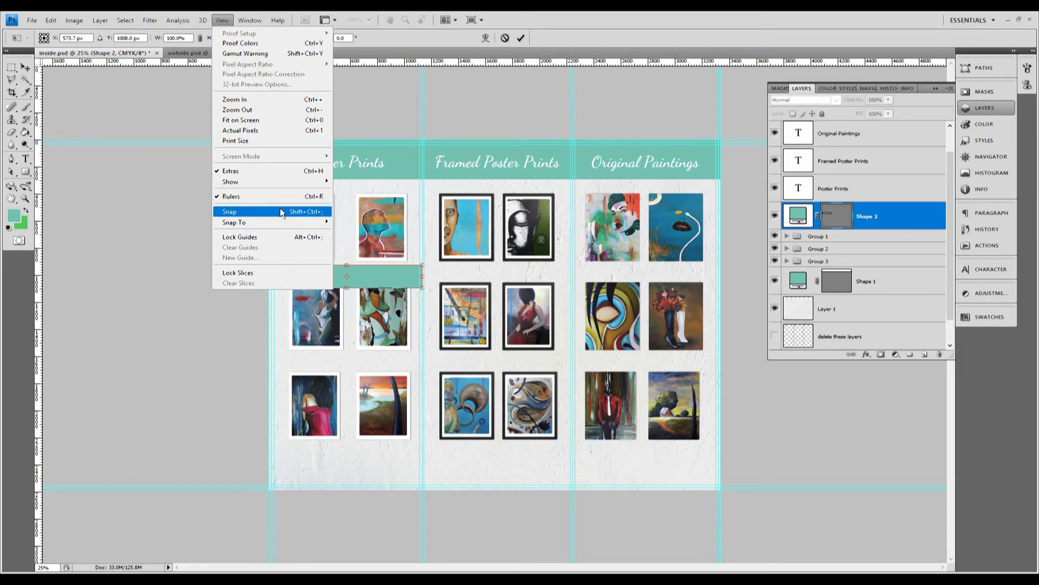
left_click(25, 66)
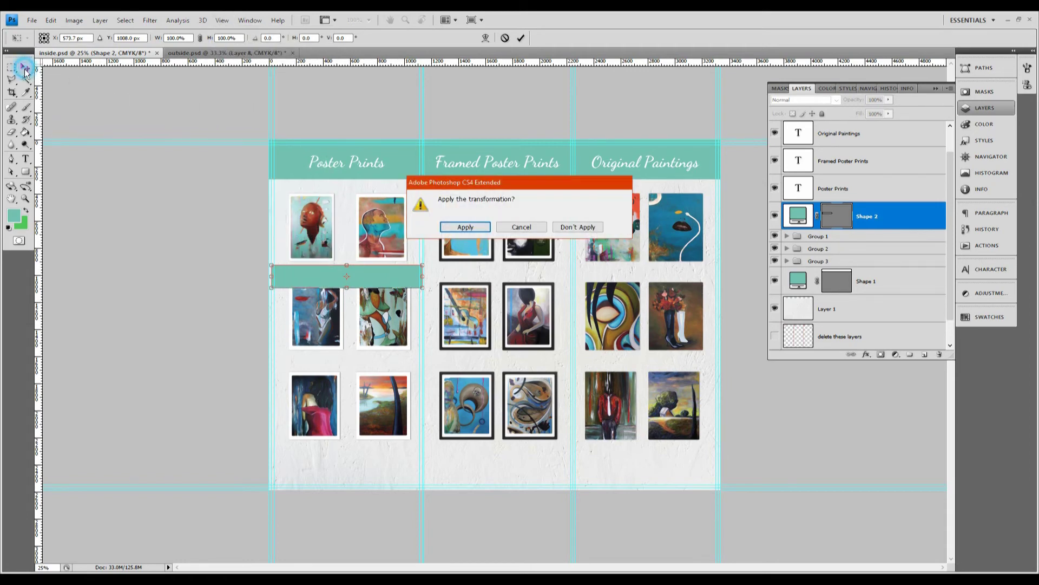
left_click(468, 226)
left_click(221, 20)
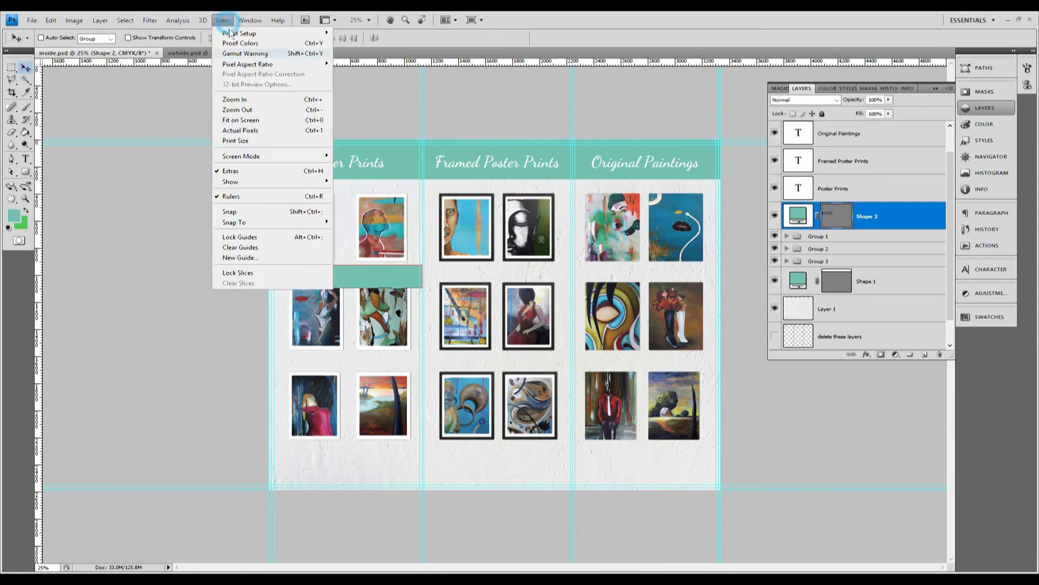
left_click(241, 257)
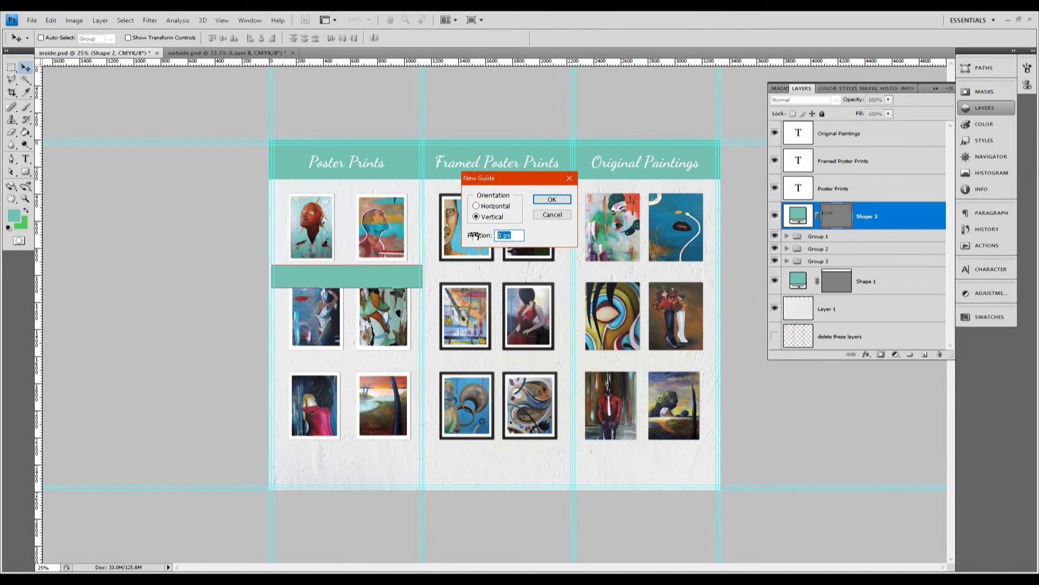
type("573.7")
left_click(552, 199)
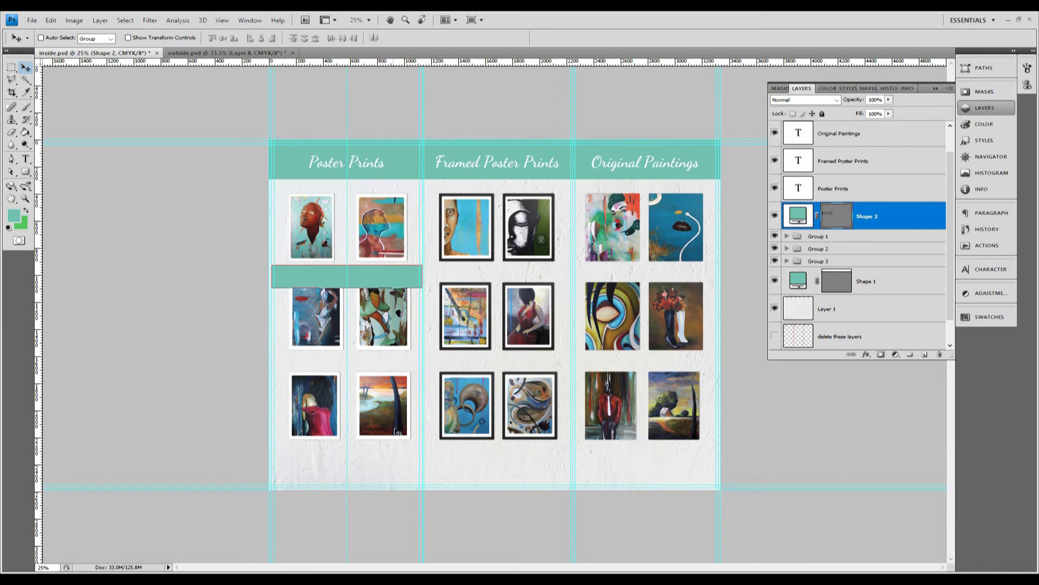
- Reduce the height of the teal rectangle in the Poster Prints panel to 78.6% with Free Transform
left_click(880, 223)
left_click(51, 20)
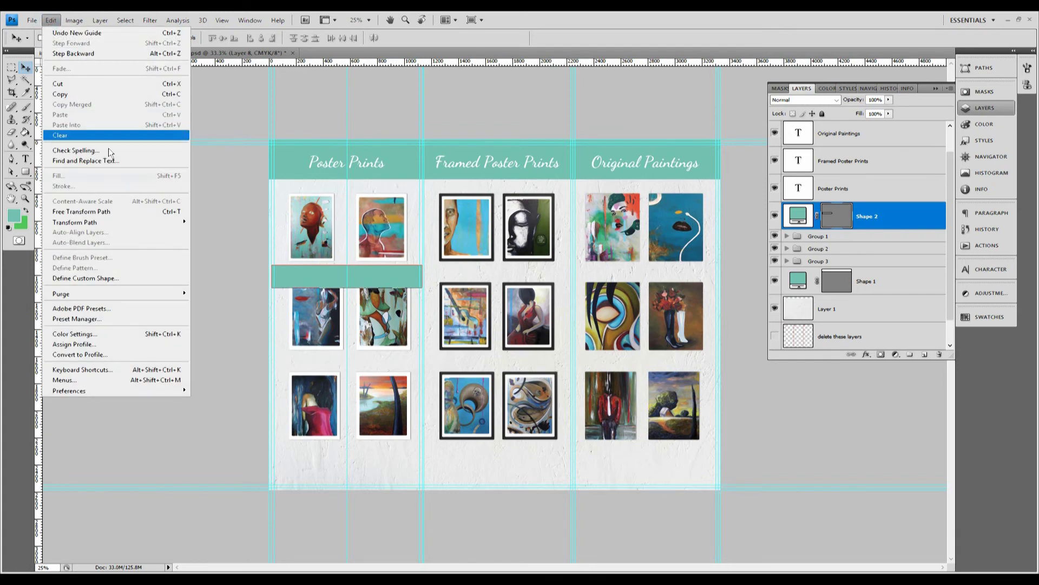
left_click(130, 212)
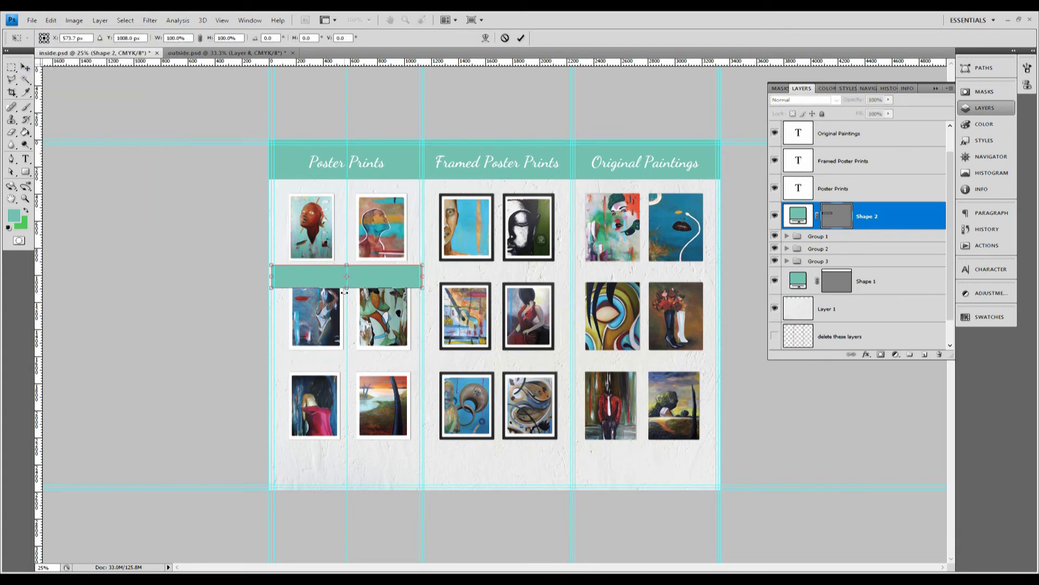
left_click_drag(347, 288, 350, 284)
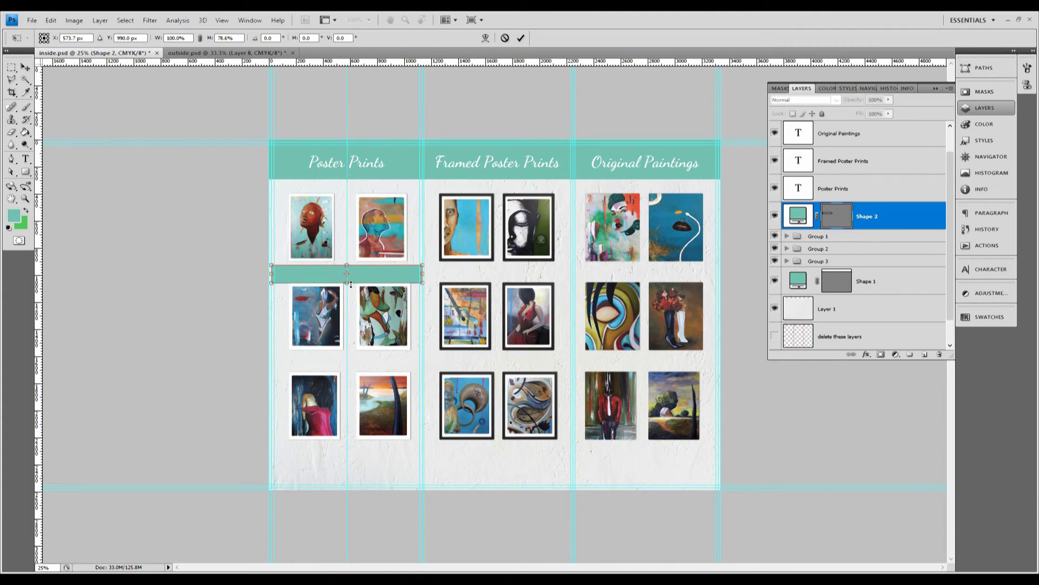
- Rotate the teal rectangle 90 degrees and add a vertical guide along each of its two long edges
left_click(274, 37)
type("90")
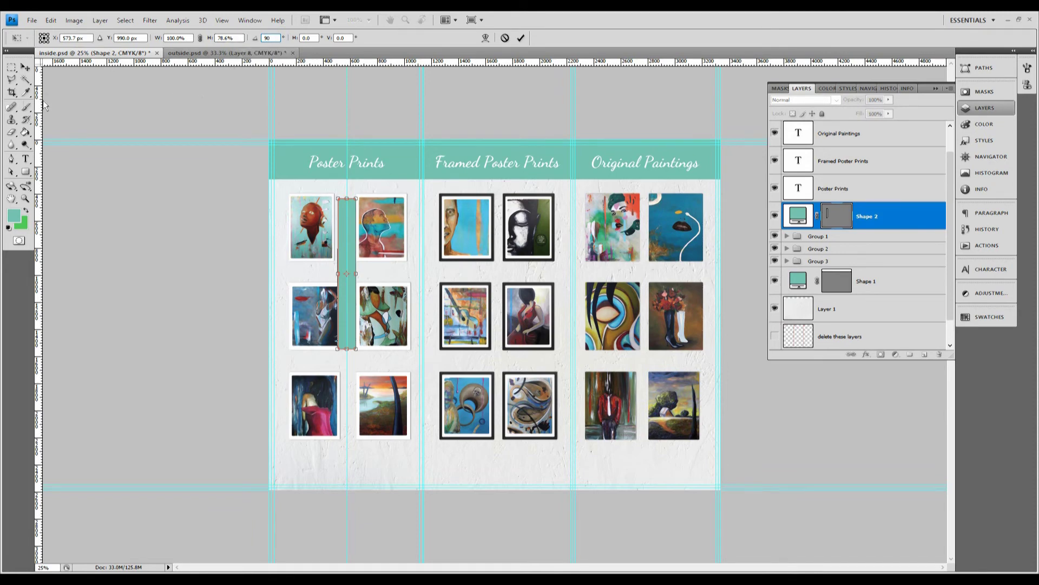
left_click(26, 69)
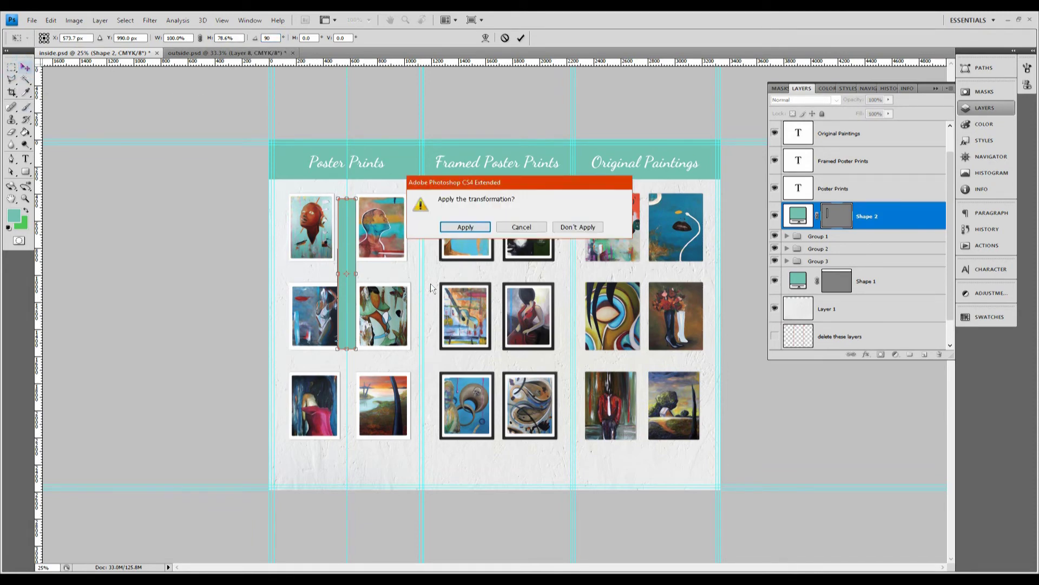
left_click(453, 226)
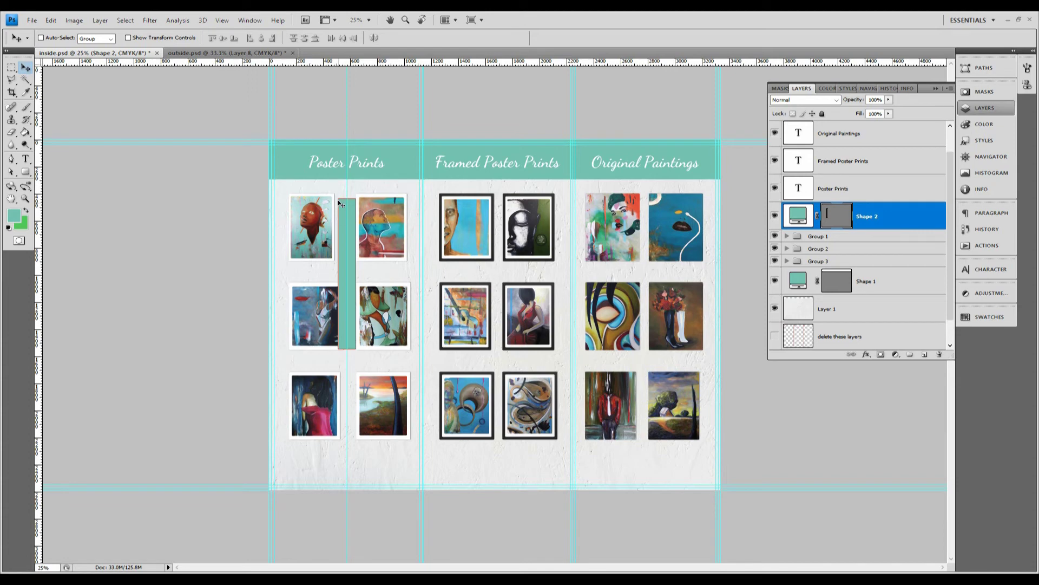
left_click_drag(39, 181, 338, 230)
left_click_drag(38, 184, 356, 239)
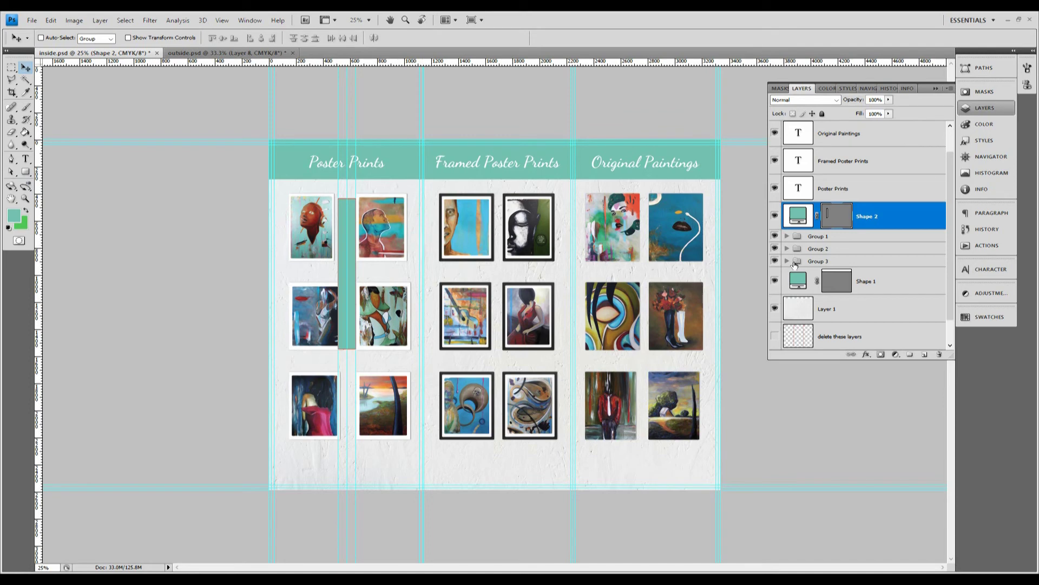
- Select the left-column poster layers cookies fortune, Mirror Mirror and Vivi inside Group 3
left_click(788, 263)
scroll(820, 281, "down", 5)
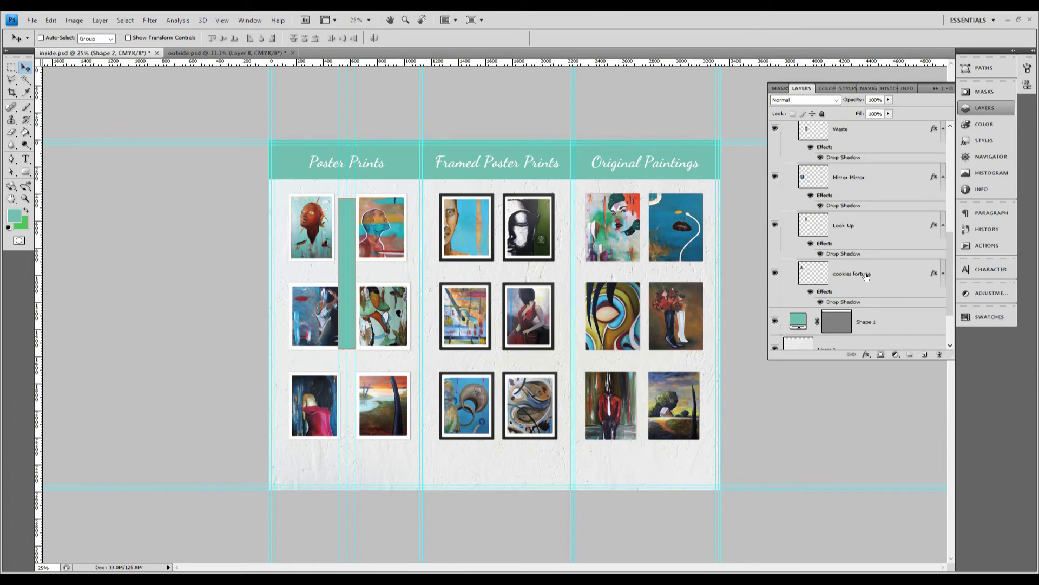
left_click(867, 277)
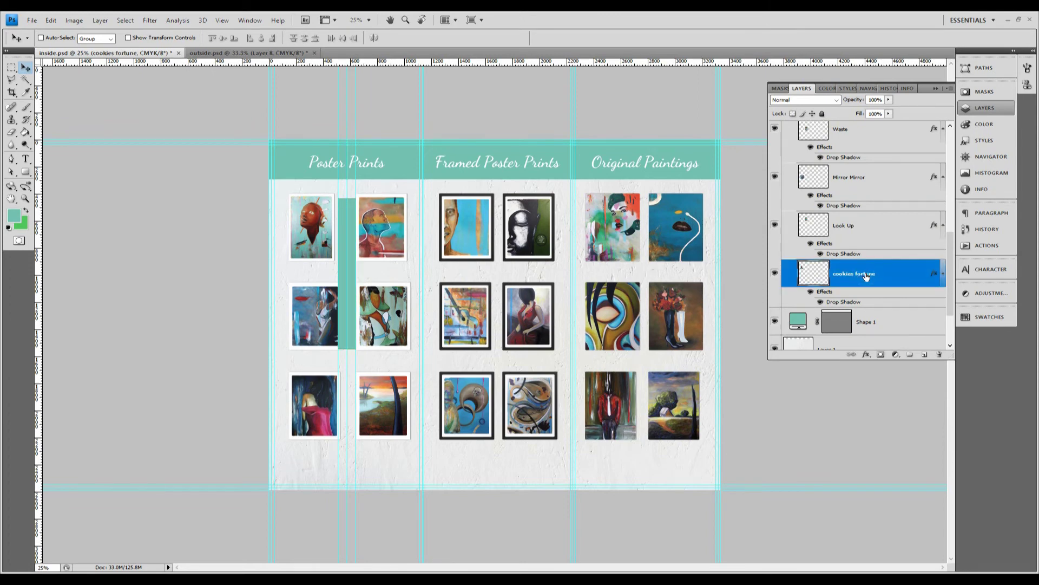
left_click(851, 177, "shift")
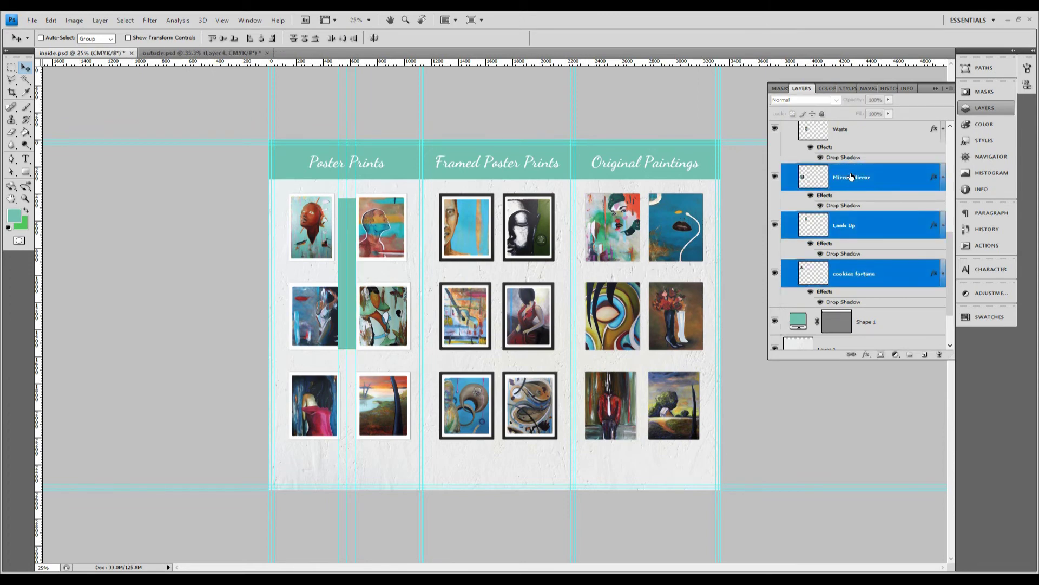
left_click(860, 226, "ctrl")
scroll(860, 226, "up", 1)
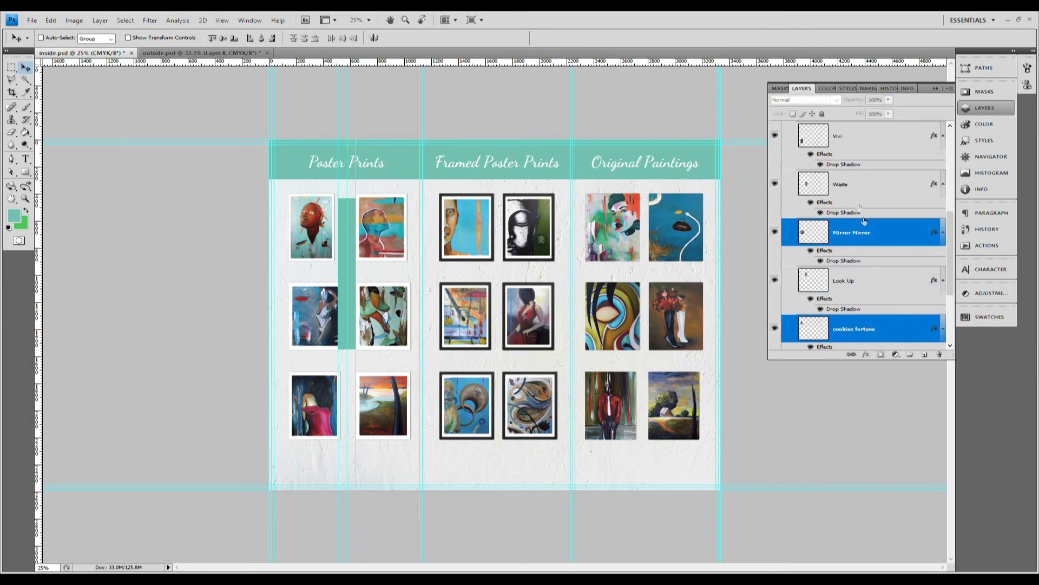
left_click(846, 140, "ctrl")
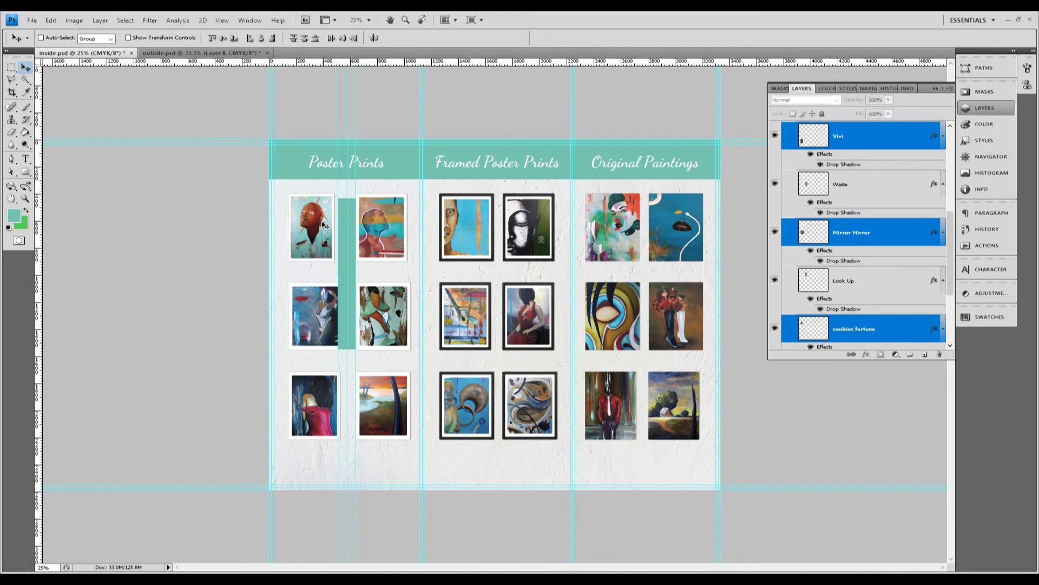
- Try to move the three selected posters left freehand, and undo the moves
left_click_drag(323, 223, 320, 226)
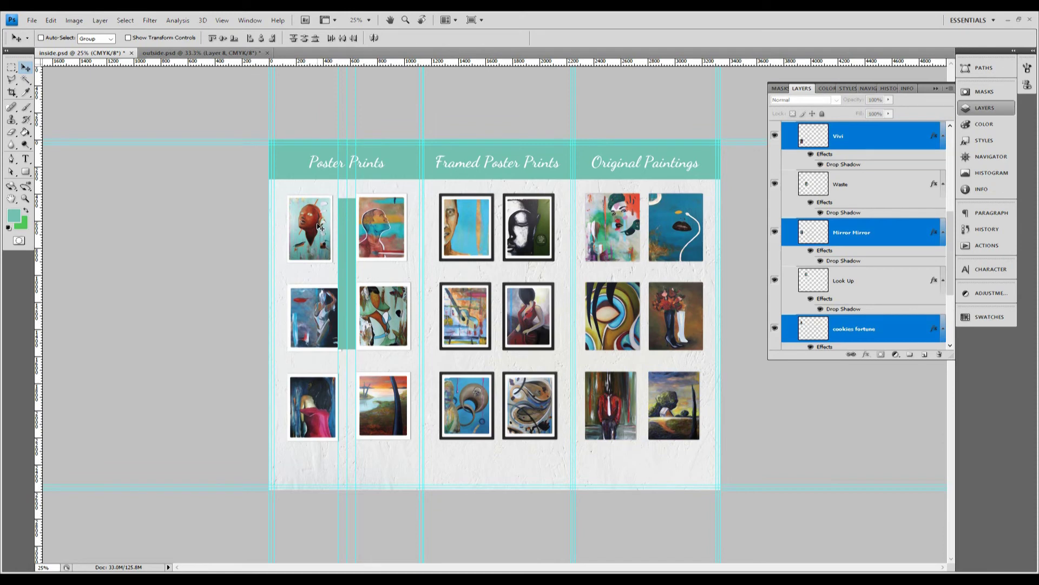
left_click_drag(319, 226, 316, 227)
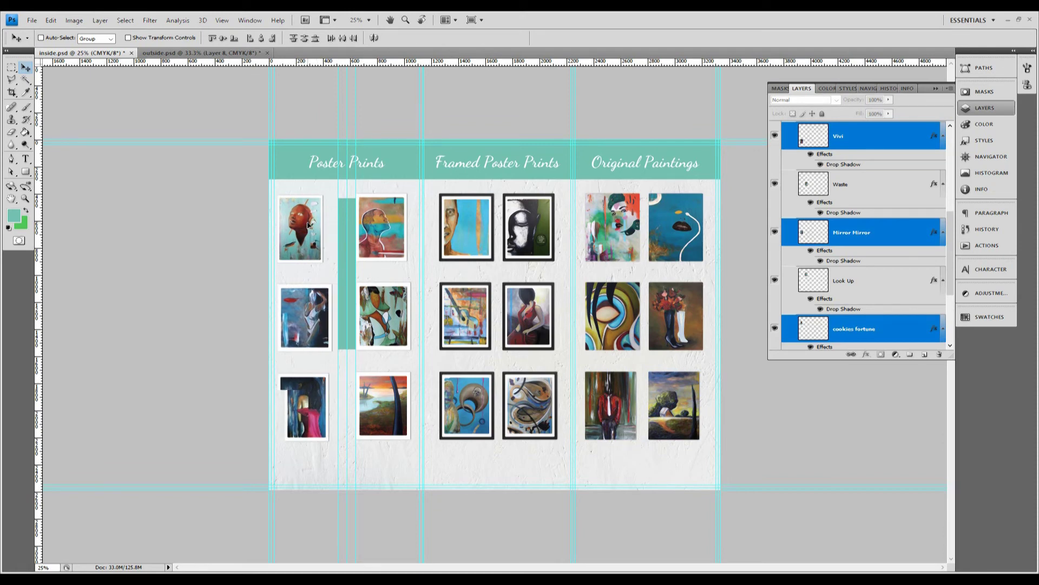
key("ctrl+z")
left_click_drag(318, 227, 316, 225)
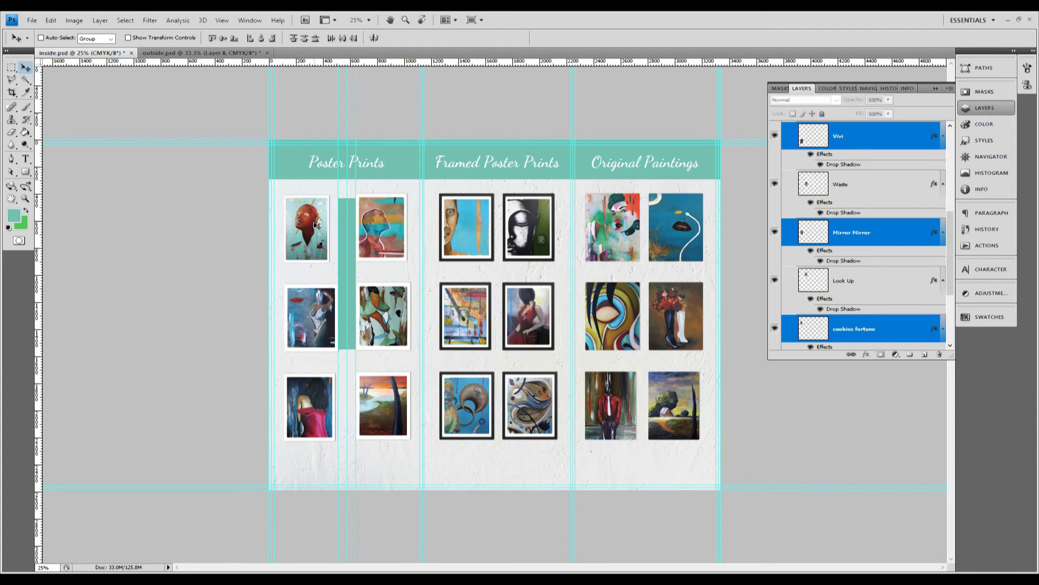
left_click(51, 20)
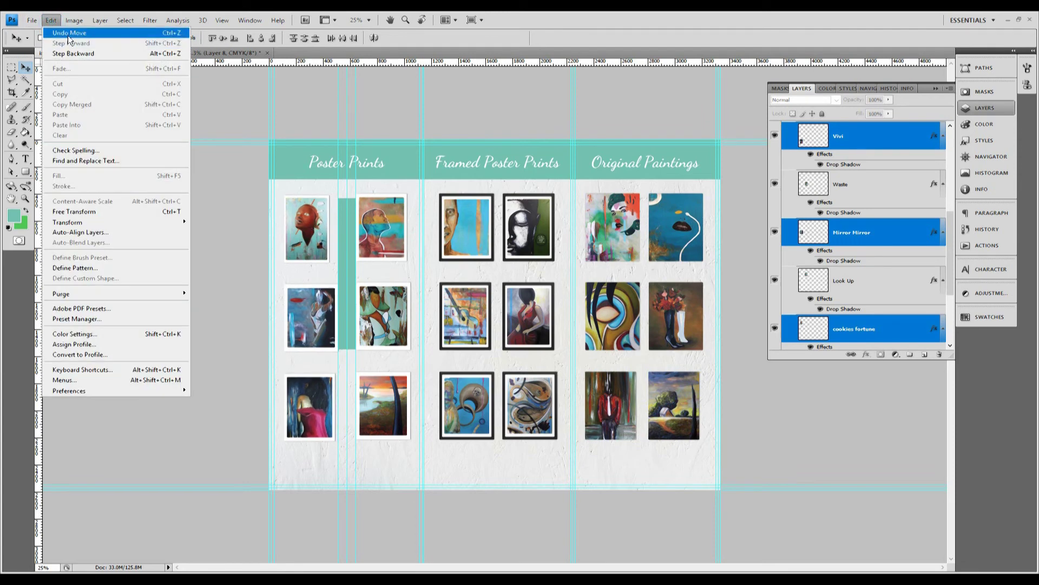
left_click(68, 35)
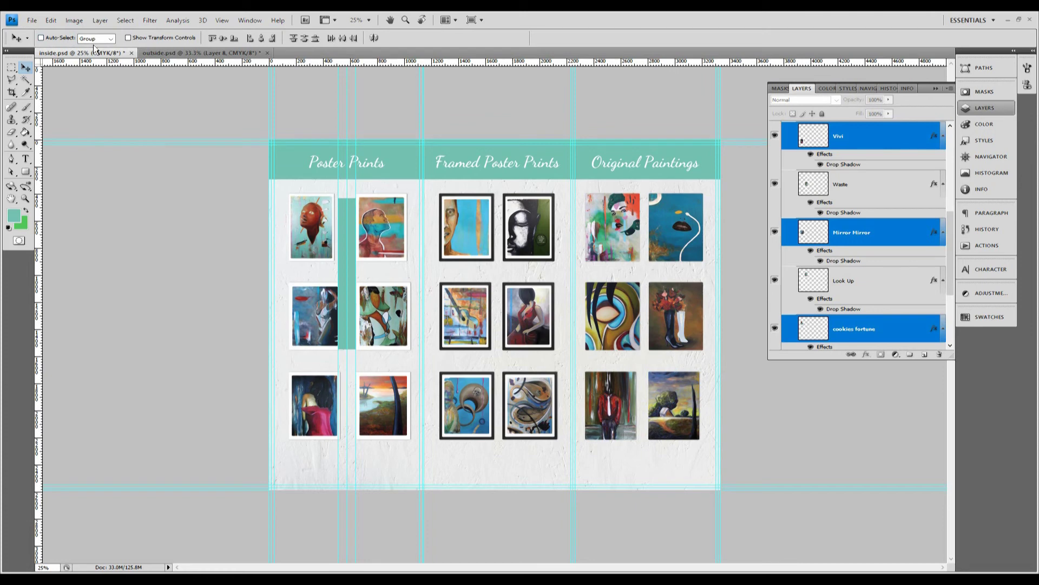
- Nudge the three selected left-column posters left until they clear the guide at the teal rectangle's left edge
key("ctrl+z")
key("ctrl+z")
key("ctrl+z")
key("ctrl+z")
key("ctrl+z")
key("ctrl+z")
key("ctrl+z")
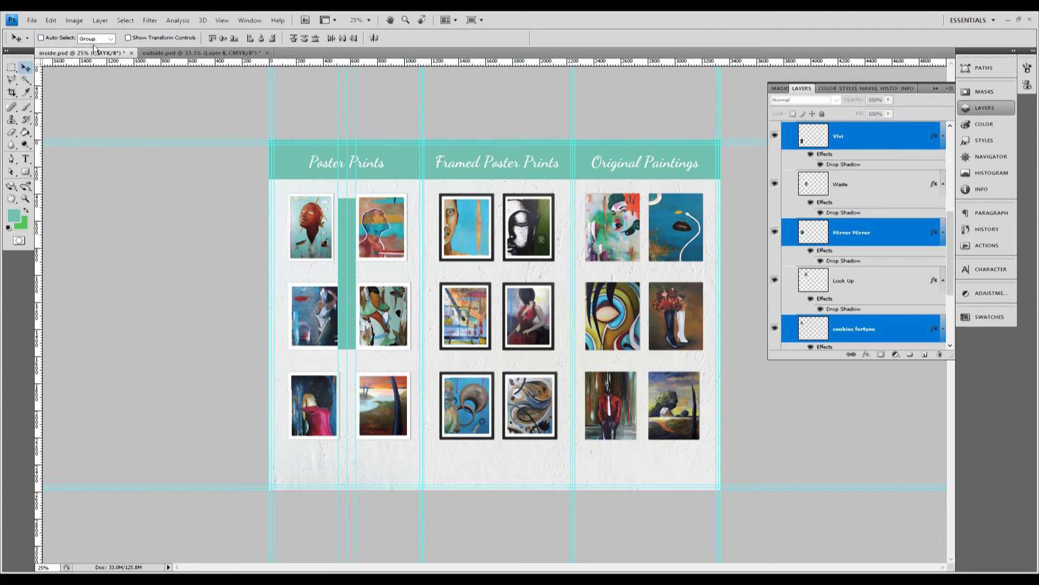
key("ctrl+z")
key("ctrl+z")
key("ctrl+z")
key("ctrl+z")
key("ctrl+z")
key("ctrl+z")
key("ctrl+z")
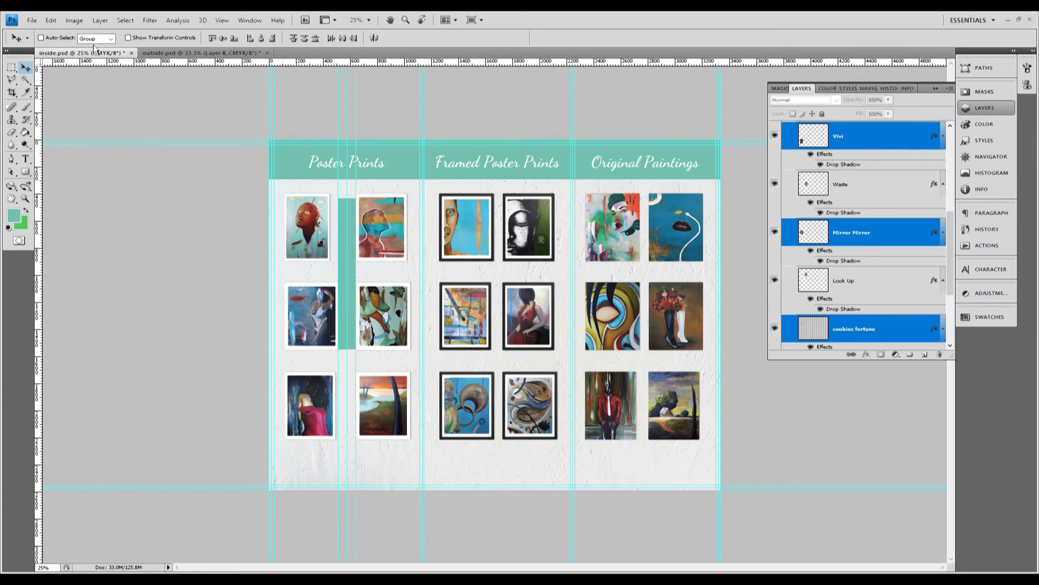
key("ctrl+z")
key("ctrl+z")
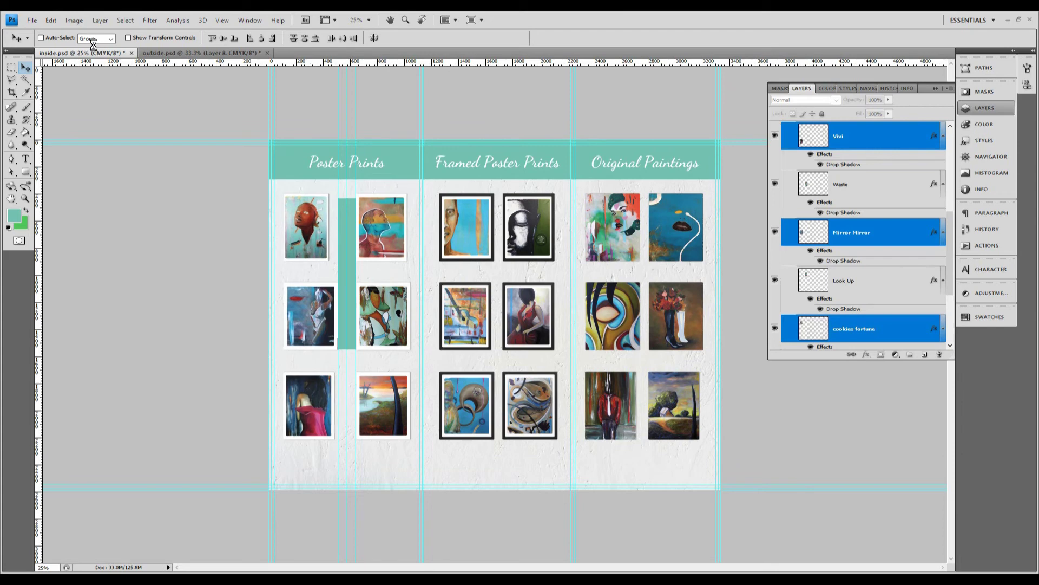
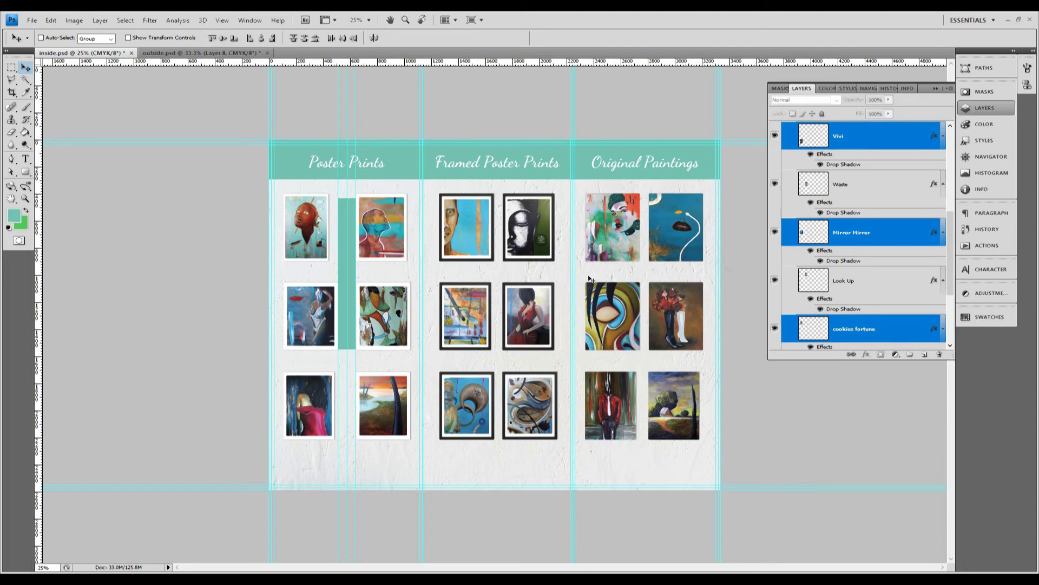
- Hide the teal rectangle and the guides to preview the poster spacing, and show the guides again
key("ctrl+j")
left_click(774, 160)
left_click(222, 20)
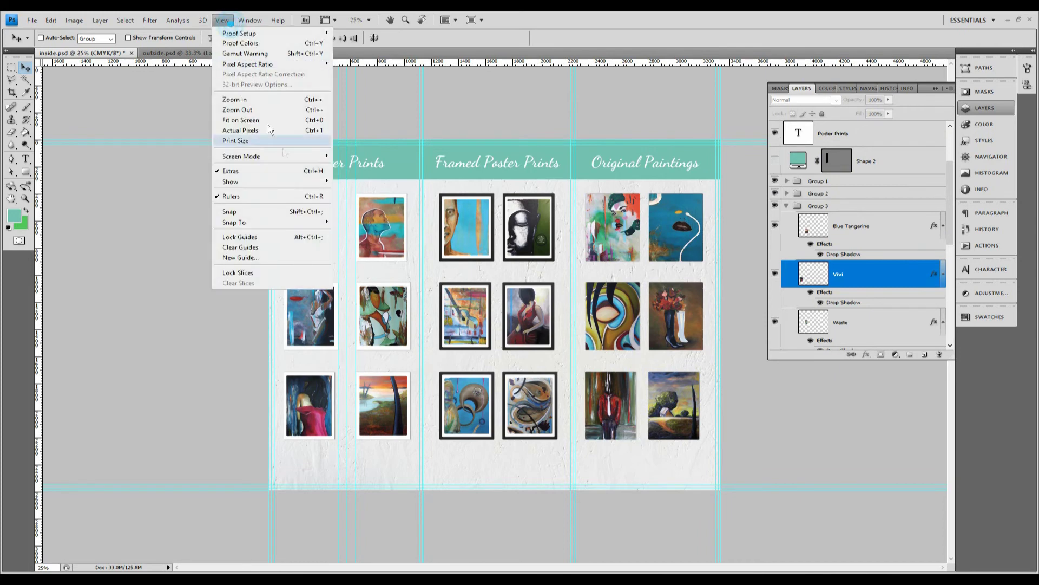
left_click(297, 174)
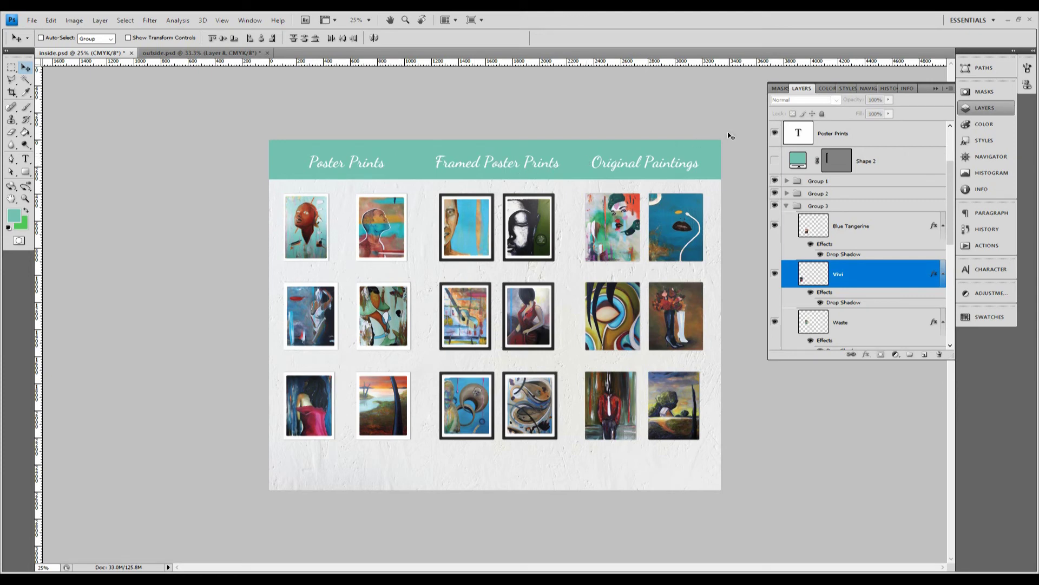
left_click(221, 22)
left_click(291, 171)
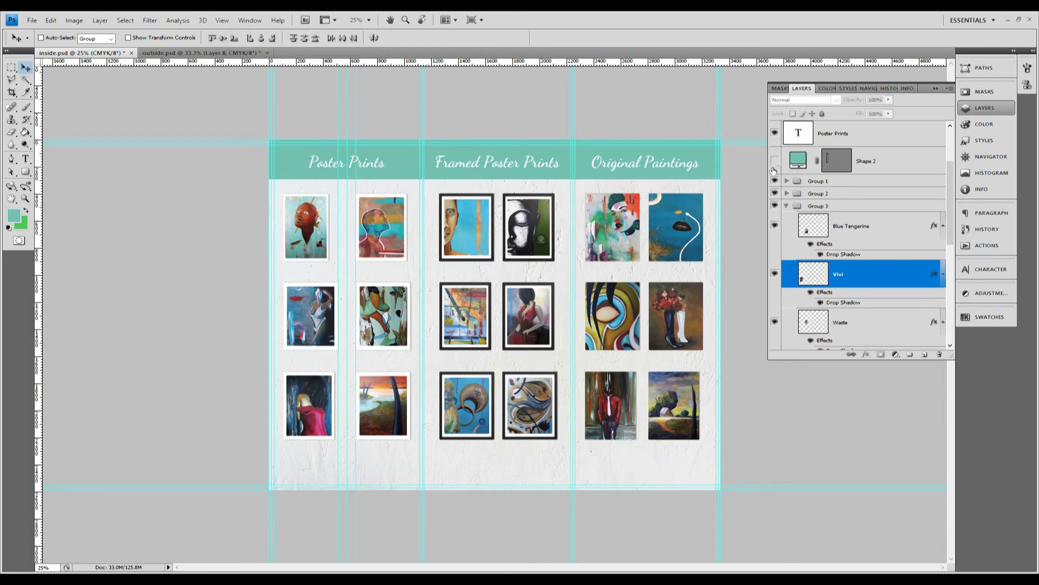
- Show the Shape 2 teal rectangle again and rotate it 90 degrees clockwise to lie horizontally
left_click(775, 160)
left_click(872, 161)
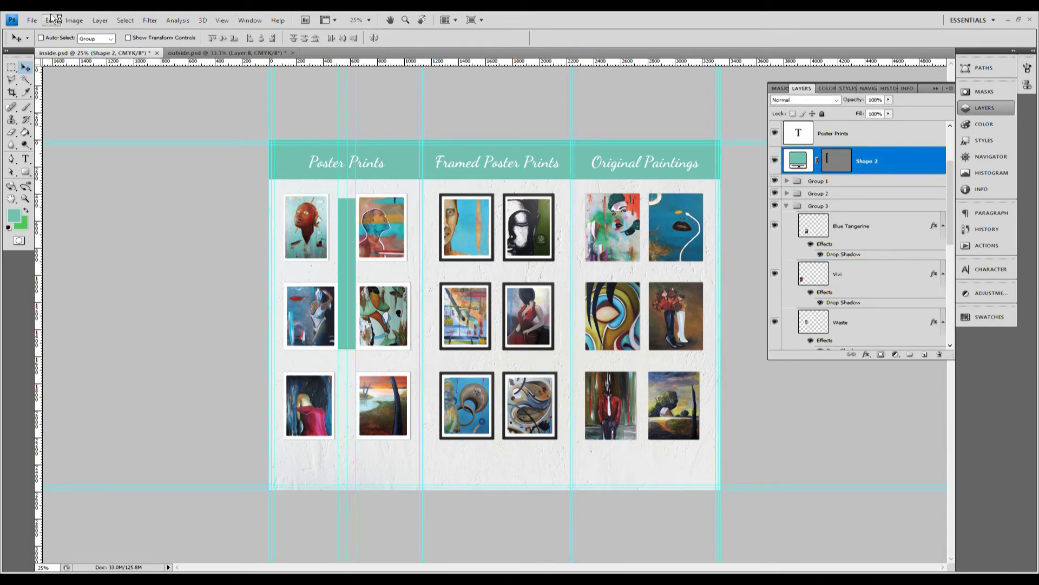
left_click(52, 21)
mouse_move(161, 221)
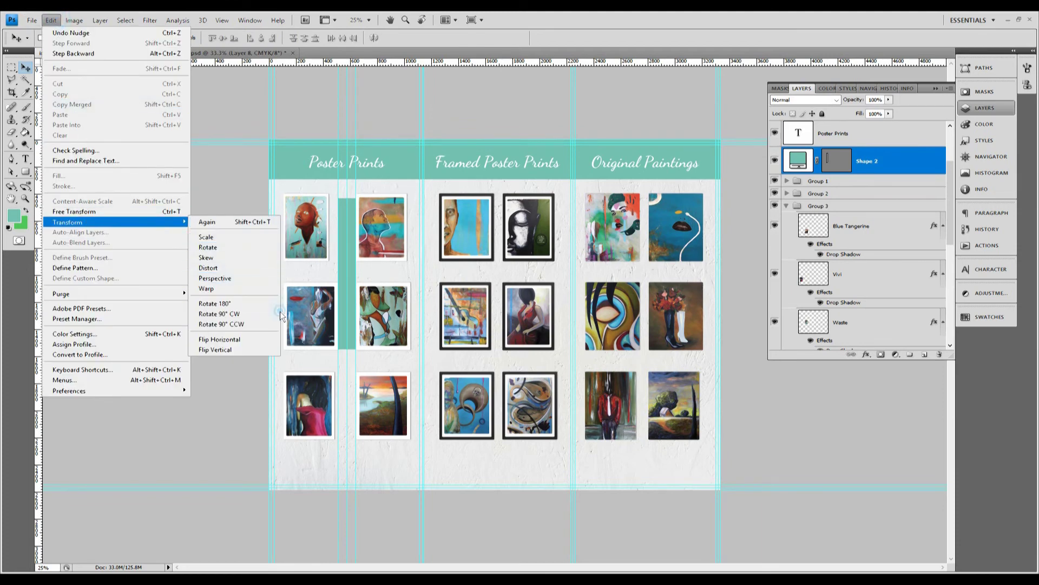
left_click(251, 314)
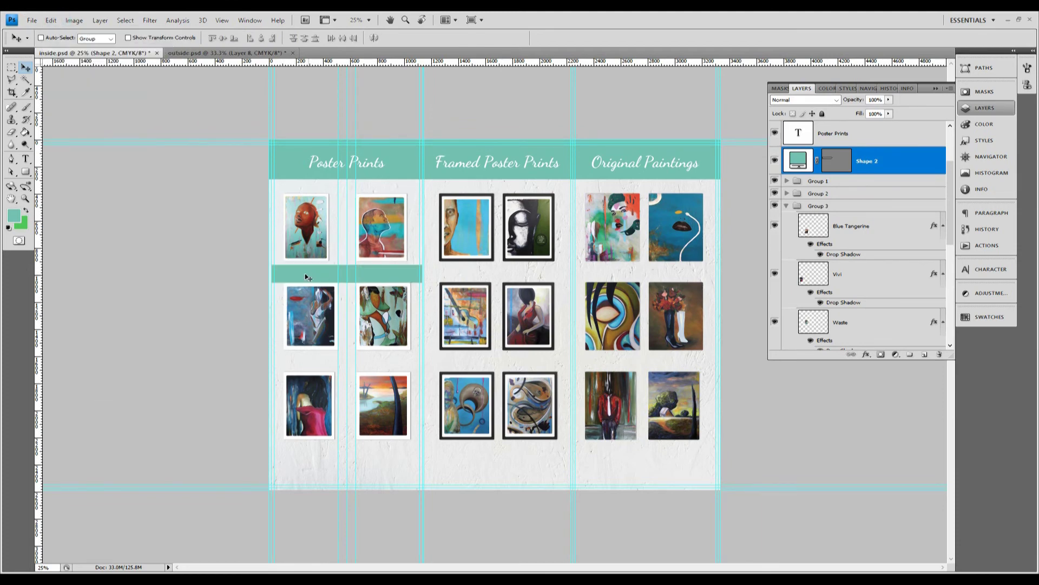
- Move the teal rectangle into the Framed Poster Prints panel and fit its left edge to the panel's guide
left_click_drag(307, 277, 455, 293)
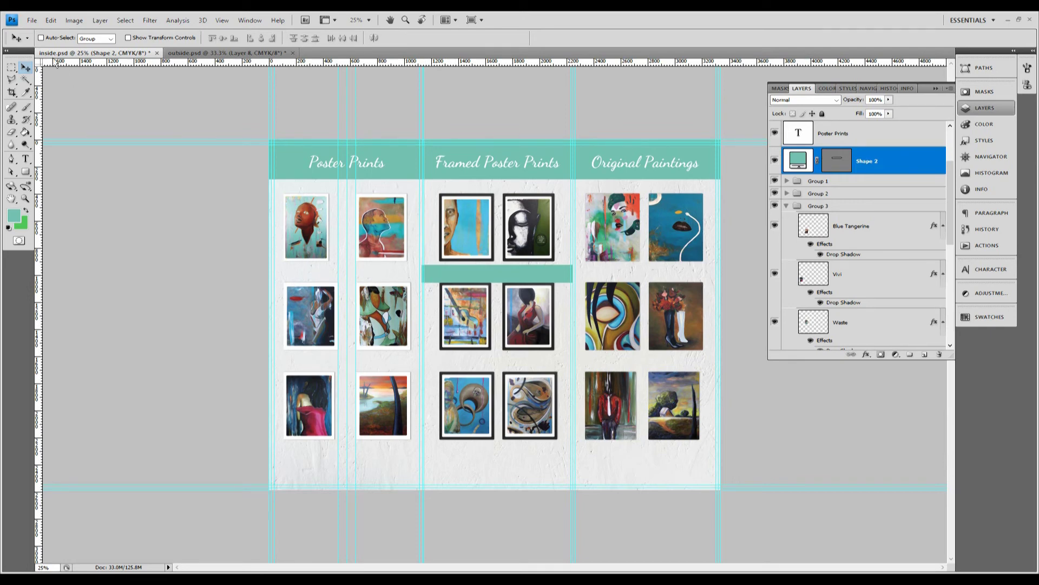
left_click(50, 22)
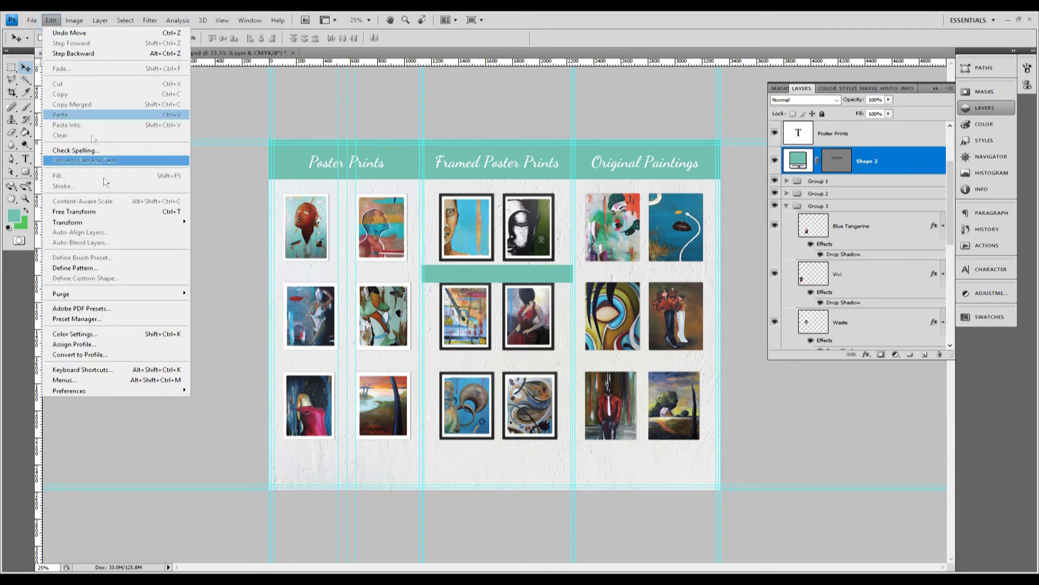
left_click(120, 210)
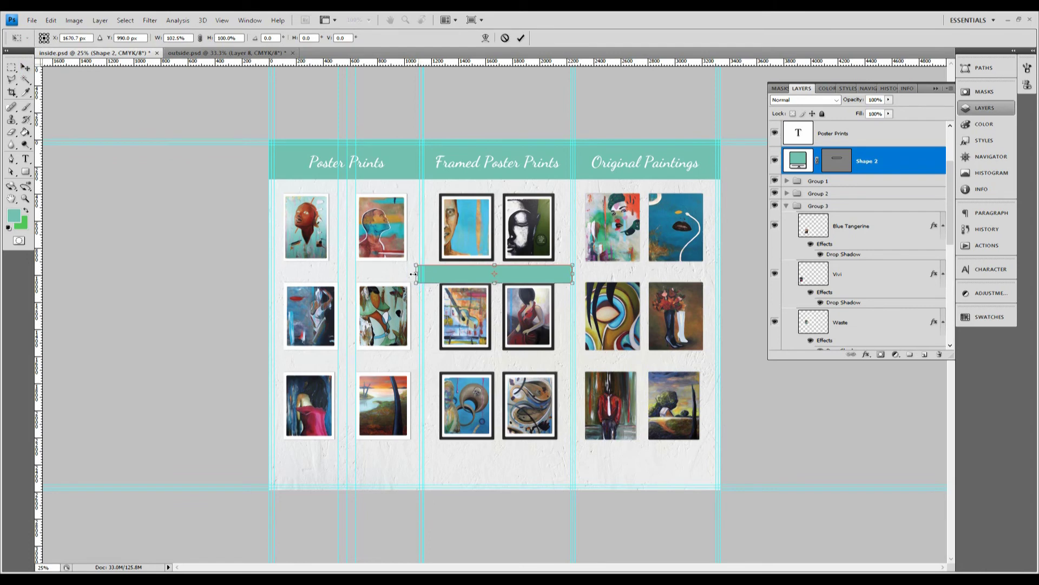
left_click_drag(420, 276, 422, 275)
left_click(25, 67)
left_click(471, 226)
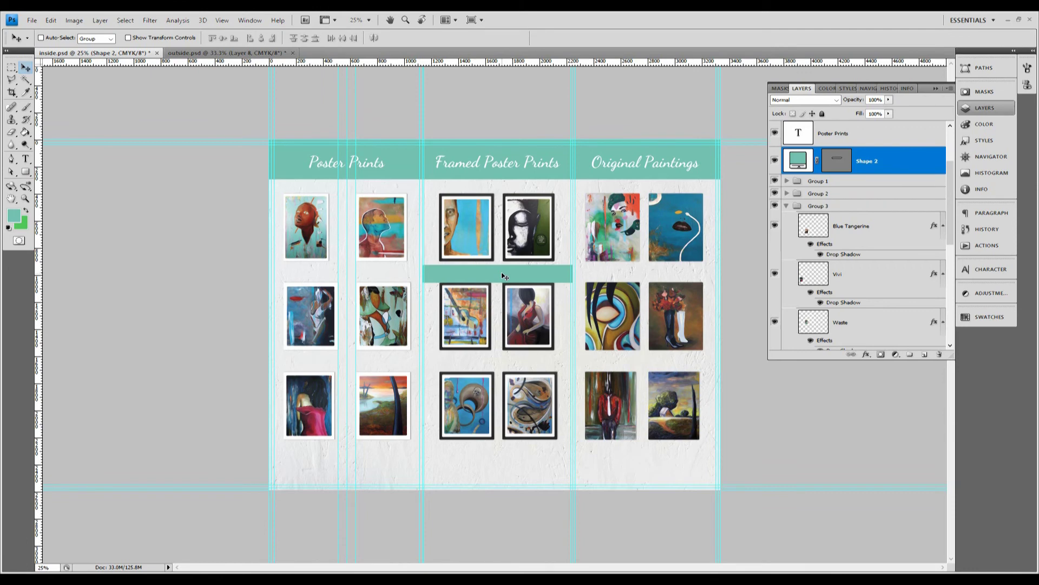
- Nudge the teal rectangle up slightly within the gap between the first and second rows of framed prints
key("Up")
key("Up")
key("Up")
key("Up")
key("Up")
key("Up")
key("Up")
key("Up")
key("Up")
key("Up")
key("Up")
key("Up")
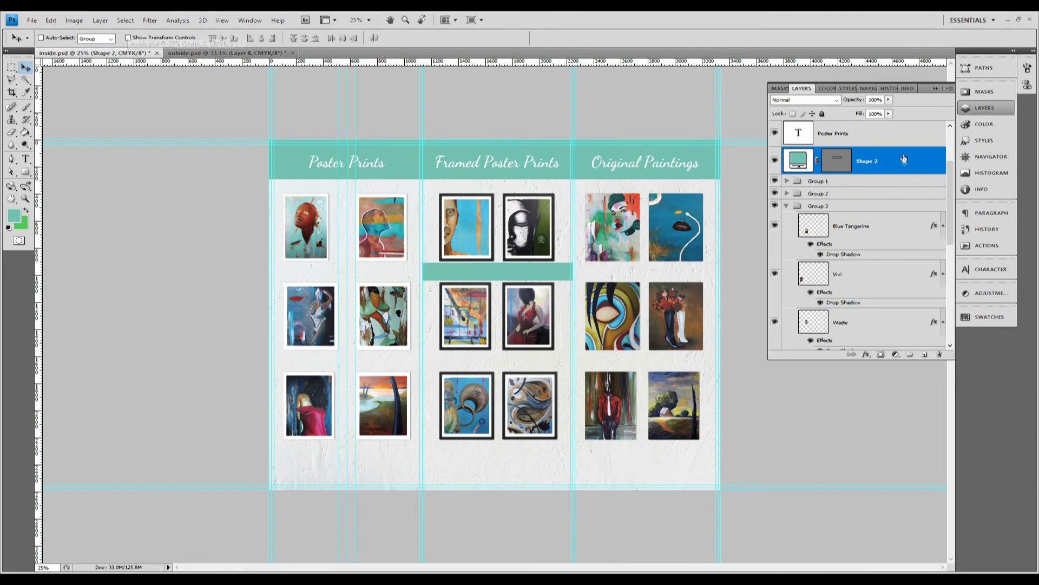
- Add a vertical guide at 1688.7 px through the centre of the teal rectangle in the Framed Poster Prints panel
left_click(51, 21)
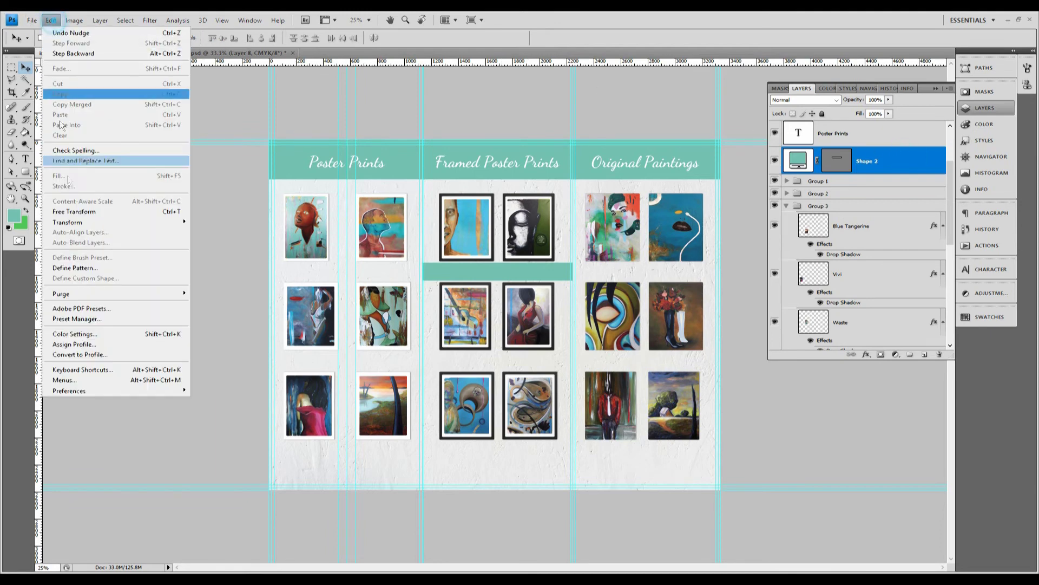
left_click(95, 214)
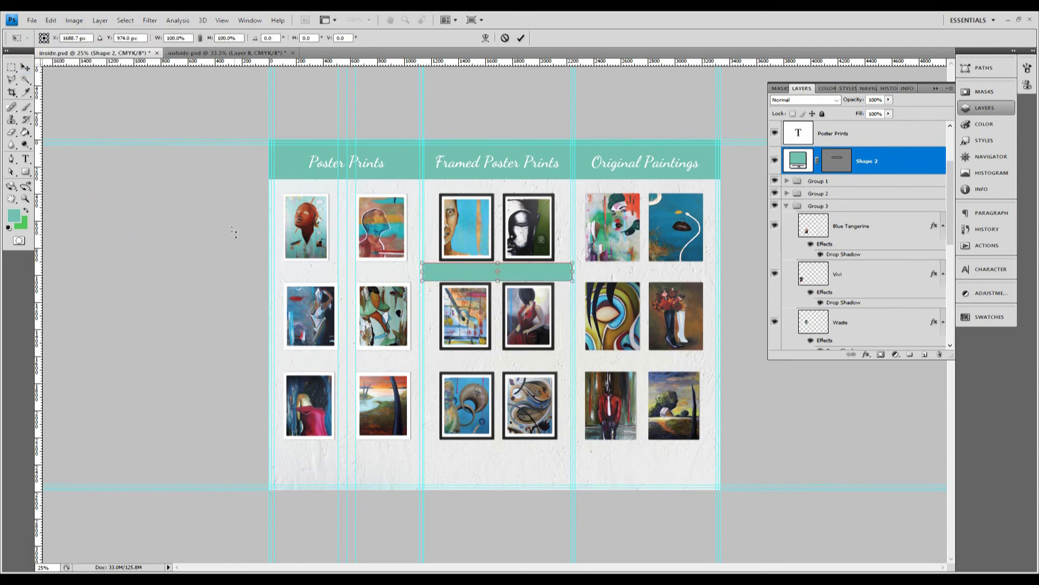
left_click(222, 20)
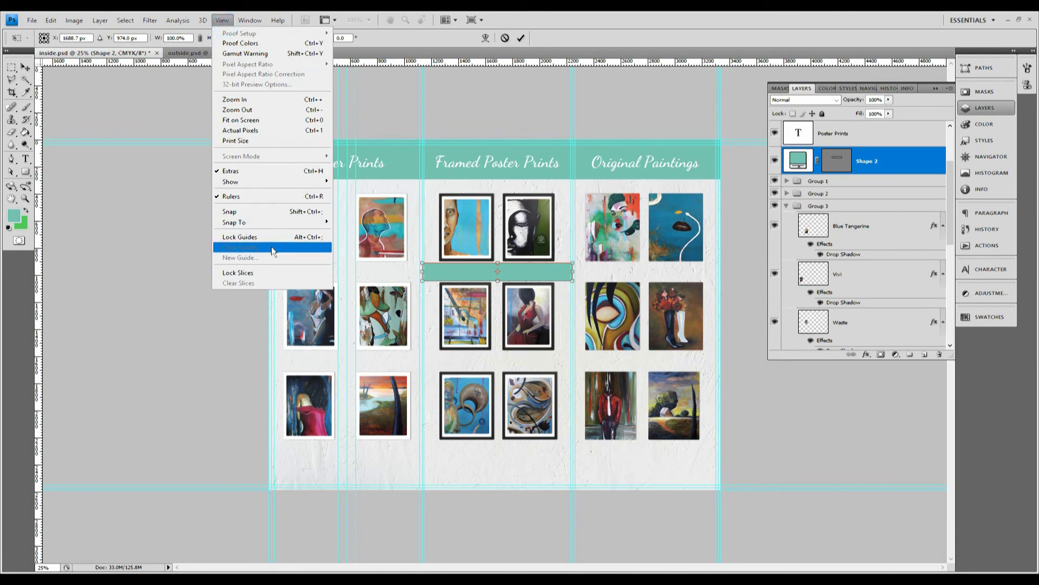
left_click(25, 67)
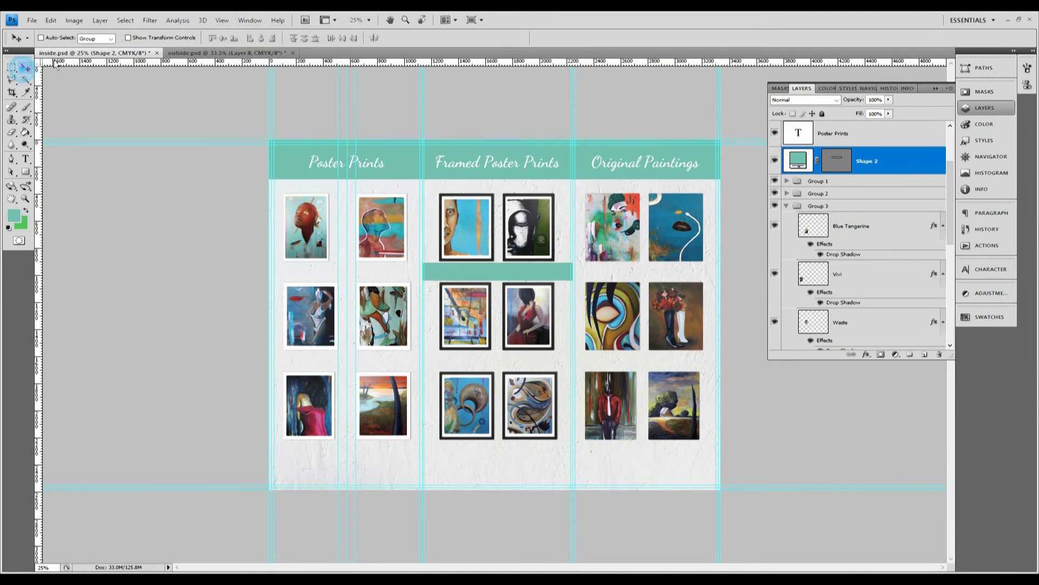
left_click(222, 20)
left_click(317, 259)
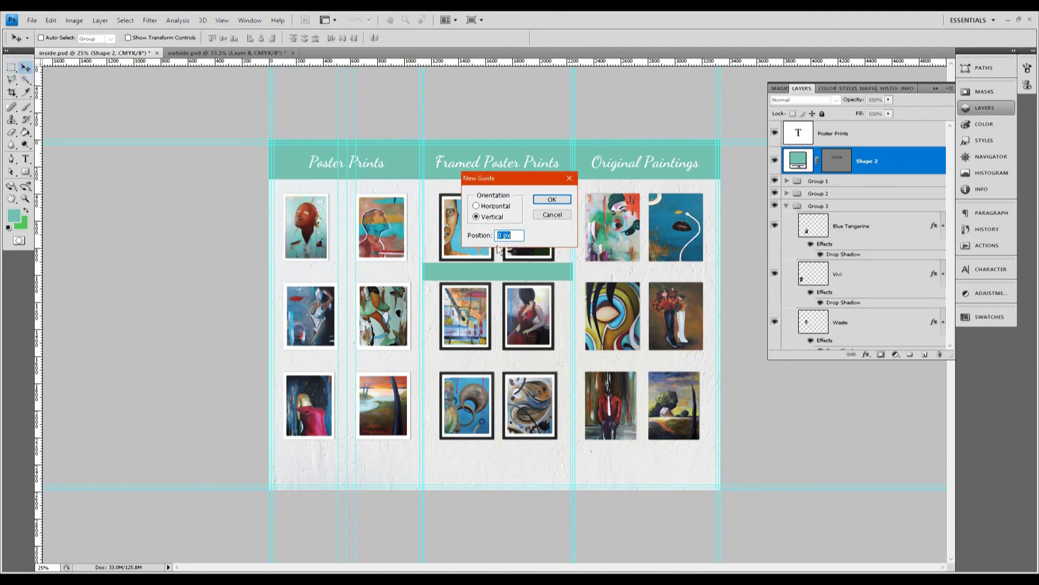
type("1688.7")
key("Return")
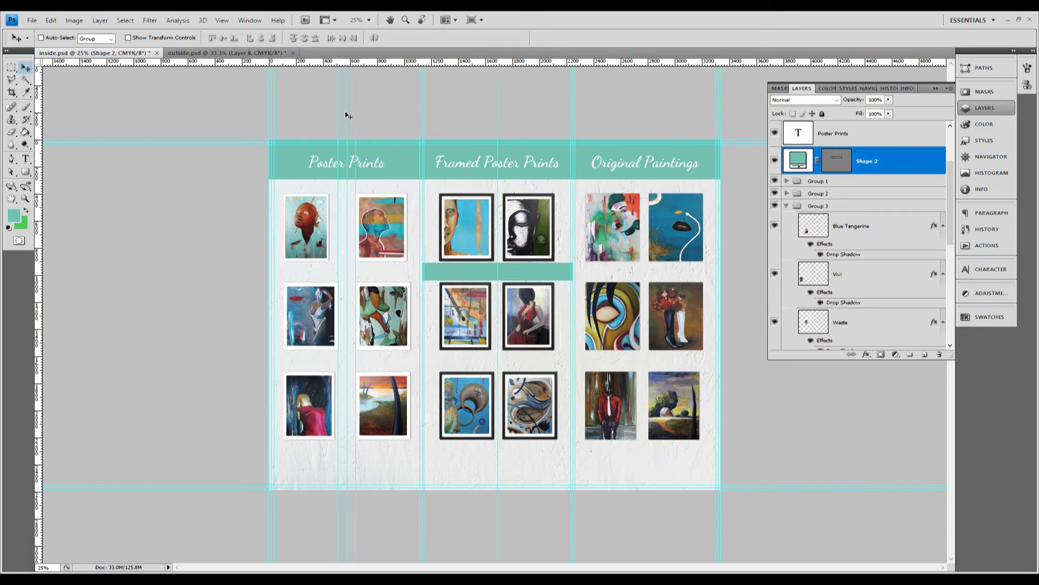
- Rotate the teal rectangle 90 degrees clockwise so it stands vertically between the two columns of framed prints
left_click(52, 21)
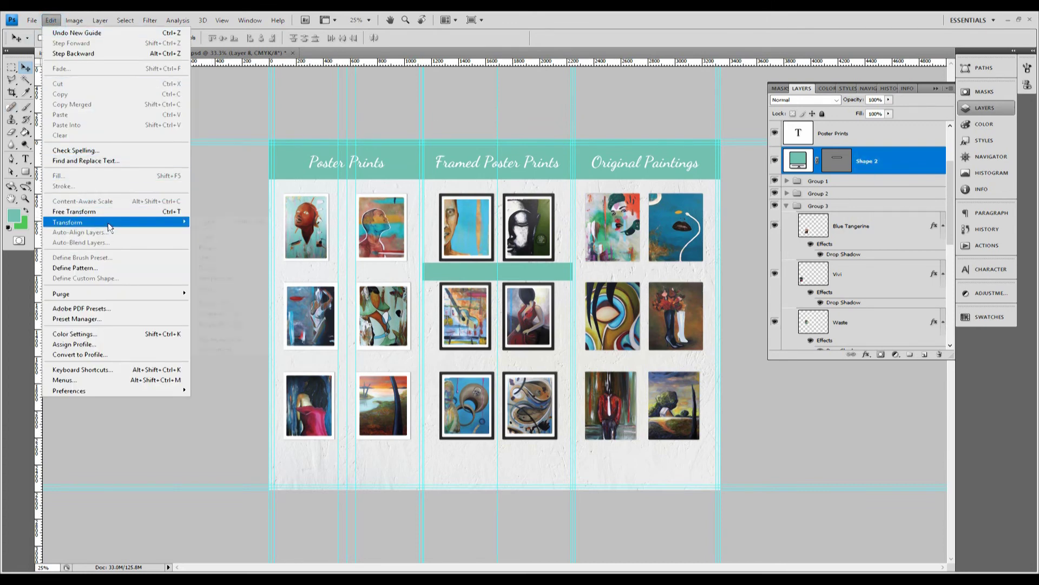
mouse_move(108, 222)
left_click(249, 313)
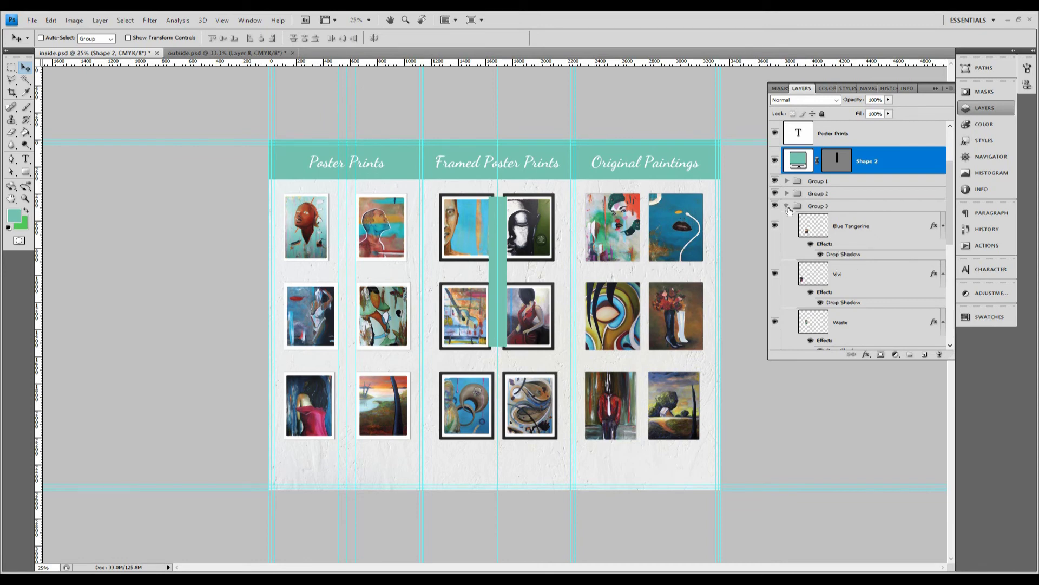
- Select the infinia, calm and dont look layers in Group 2 and nudge them left to the teal rectangle's left edge
left_click(786, 206)
left_click(787, 221)
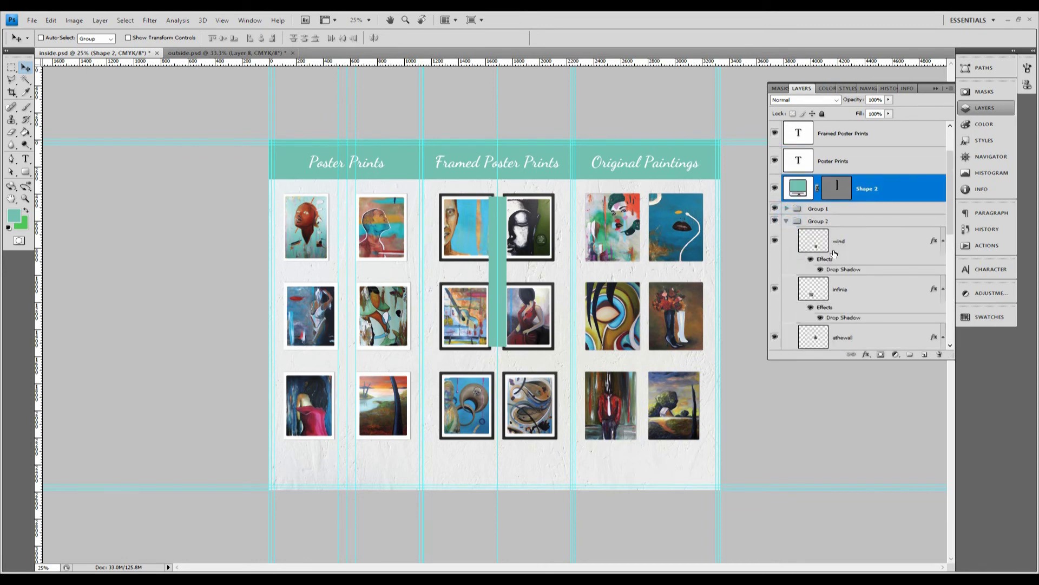
scroll(835, 254, "down", 3)
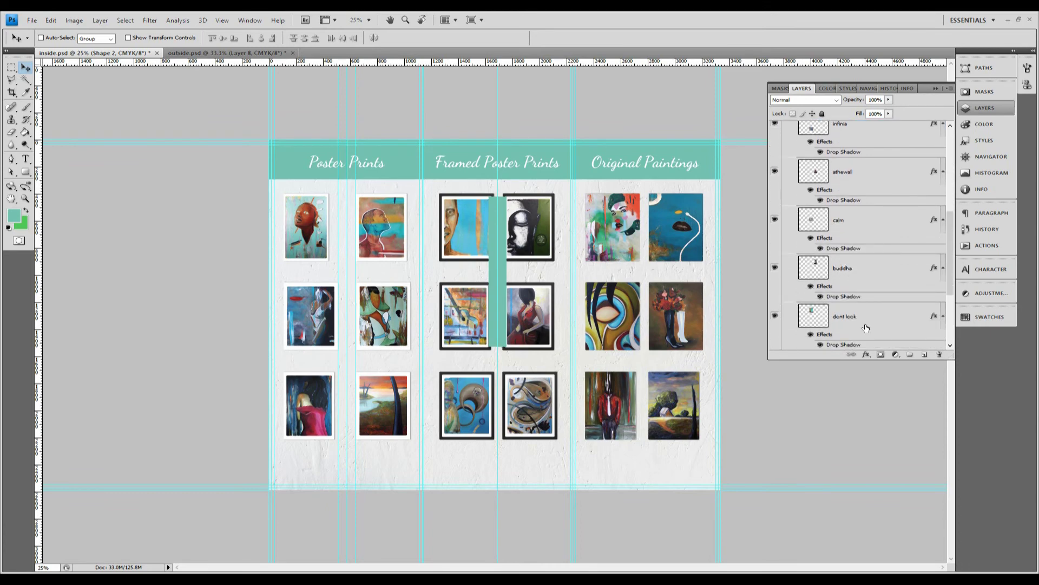
left_click(863, 319)
left_click(849, 222, "ctrl")
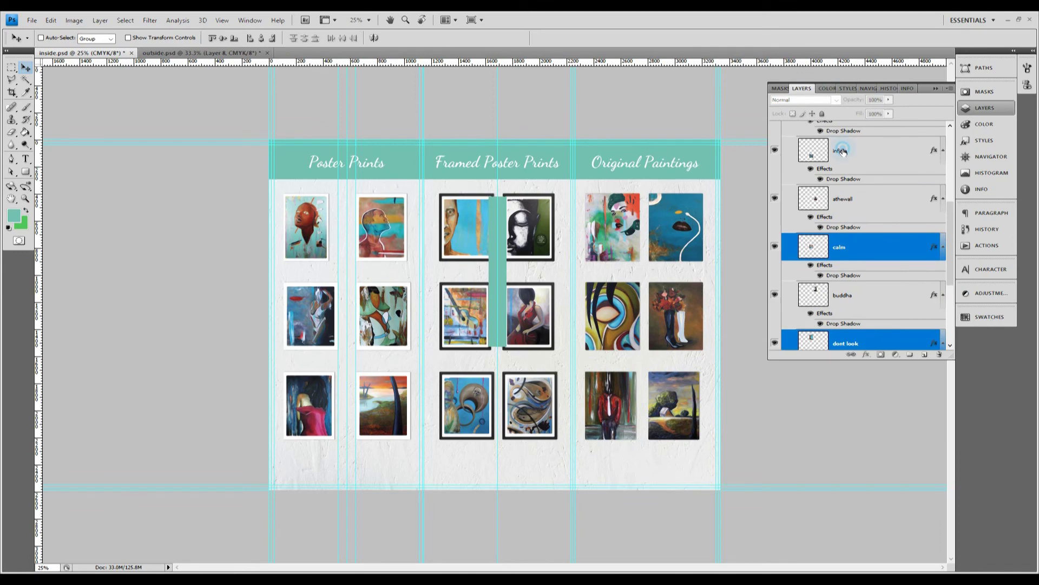
left_click(843, 153, "ctrl")
key("shift+Left")
key("shift+Left")
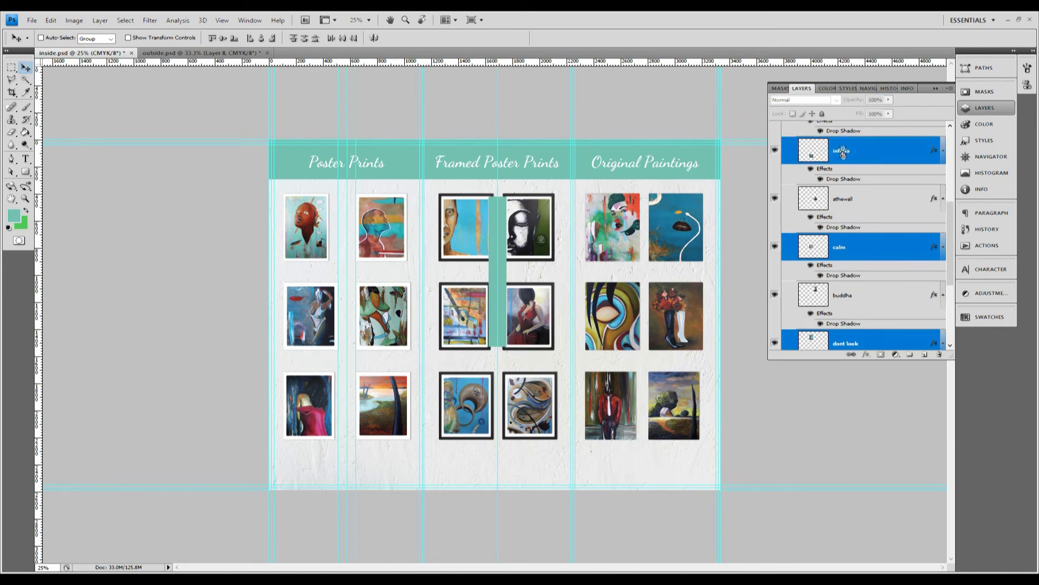
key("shift+Left")
key("shift+Left")
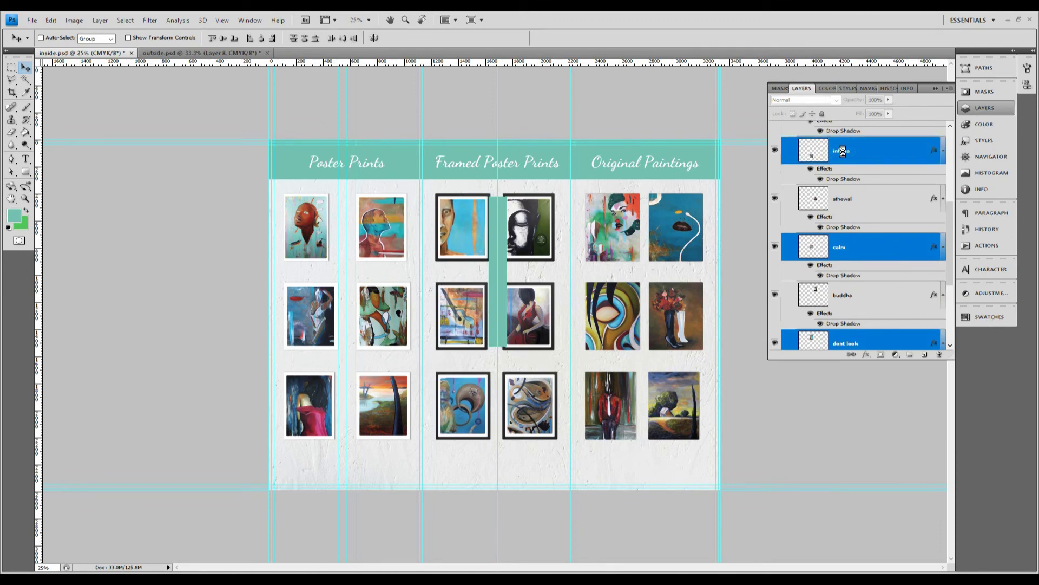
key("shift+Right")
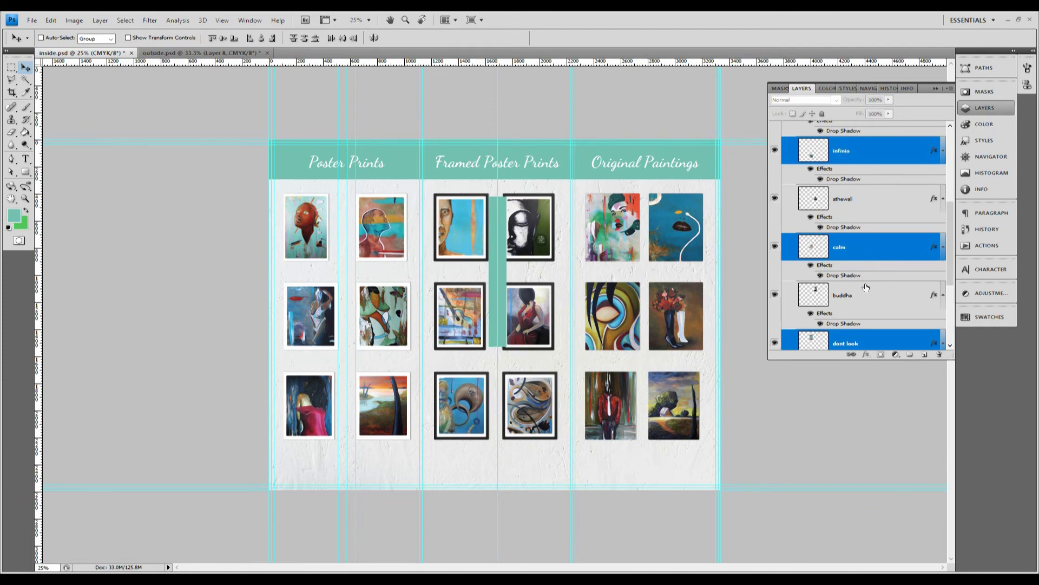
- Select the buddha, athewall and wind layers and nudge them right to the teal rectangle's right edge
left_click(862, 301)
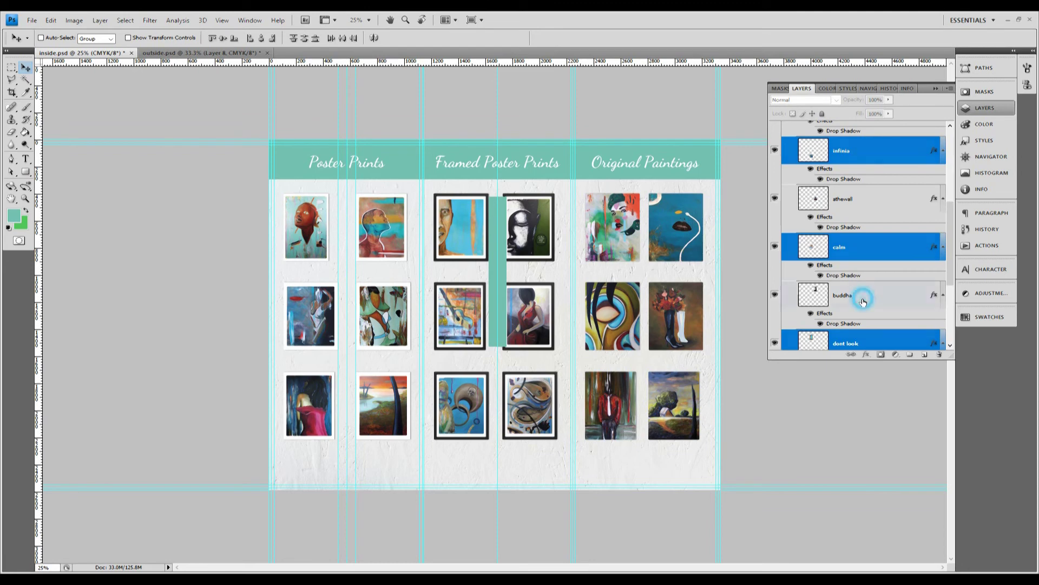
left_click(857, 208, "ctrl")
scroll(867, 190, "up", 1)
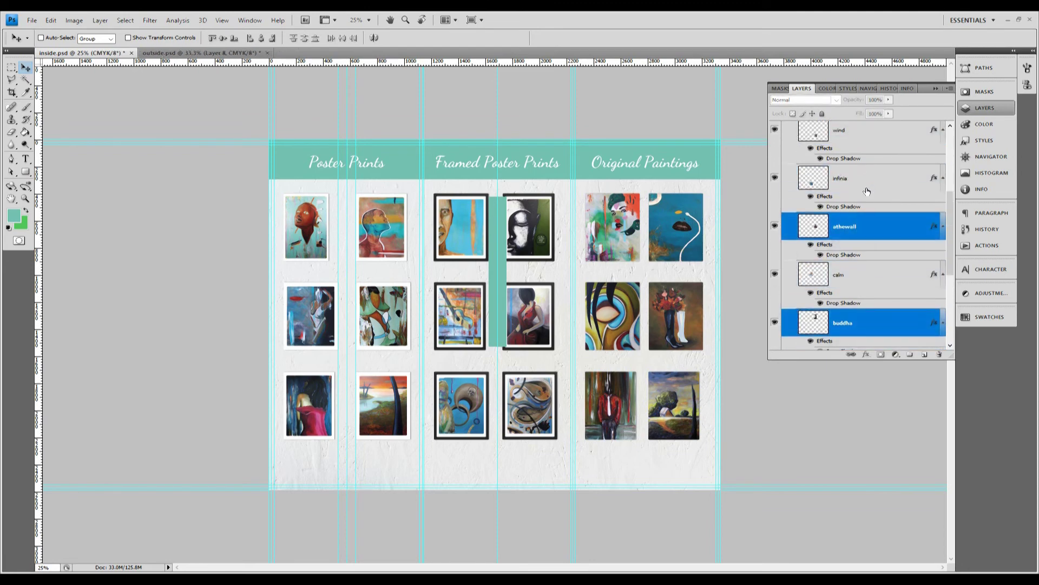
left_click(850, 131, "ctrl")
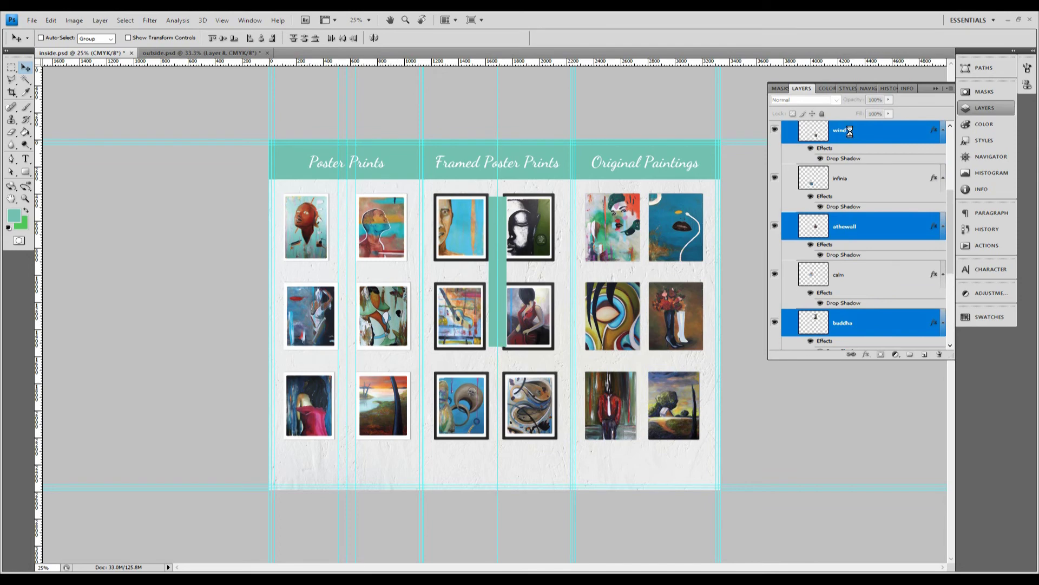
key("shift+Right")
key("shift+Right")
key("shift+Right")
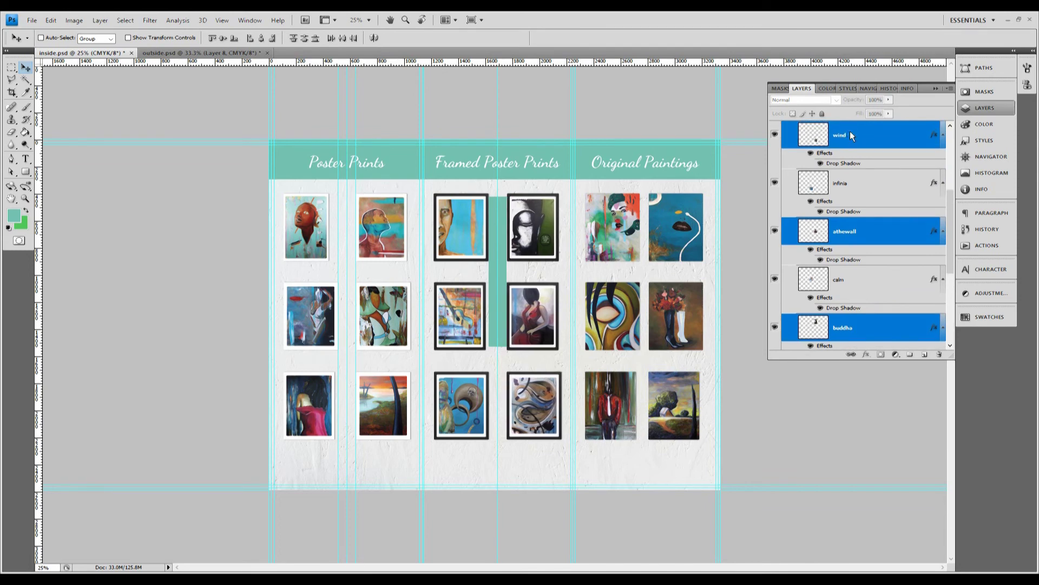
key("Left")
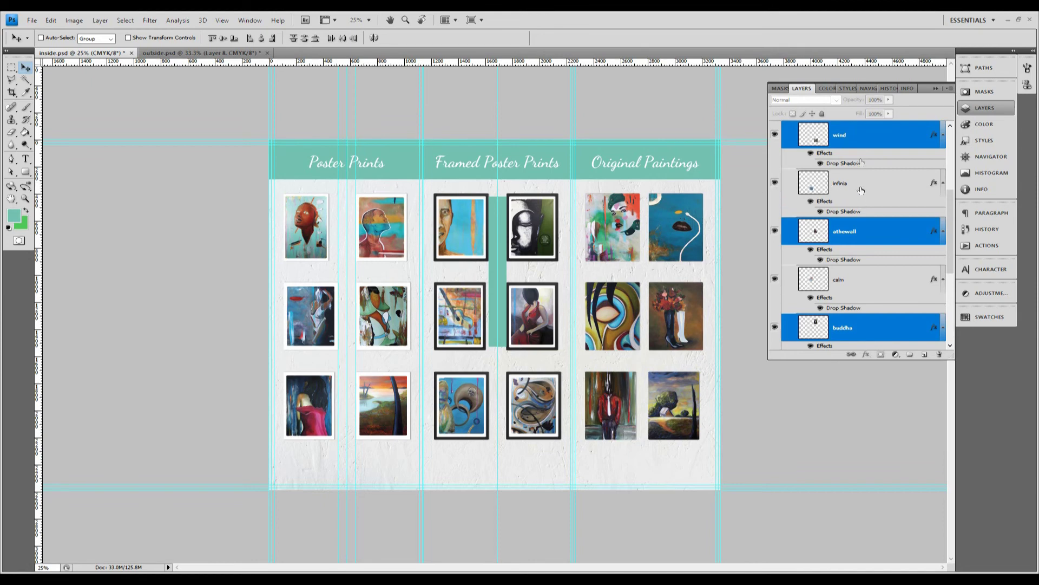
- Select the Shape 2 teal rectangle and rotate it 90 degrees clockwise to lie horizontally in the Framed Poster Prints panel
scroll(849, 195, "up", 4)
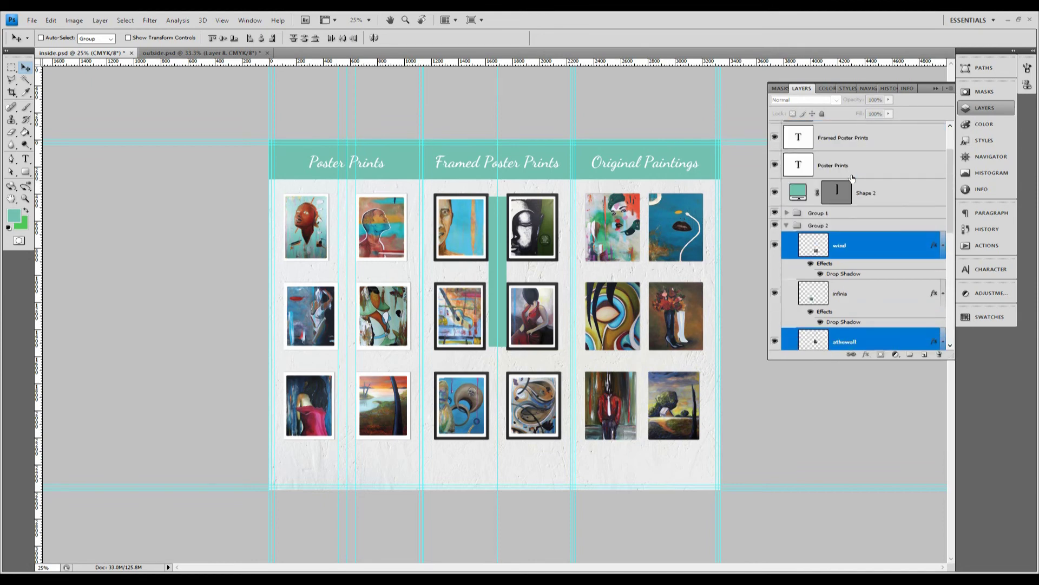
left_click(864, 193)
left_click(51, 20)
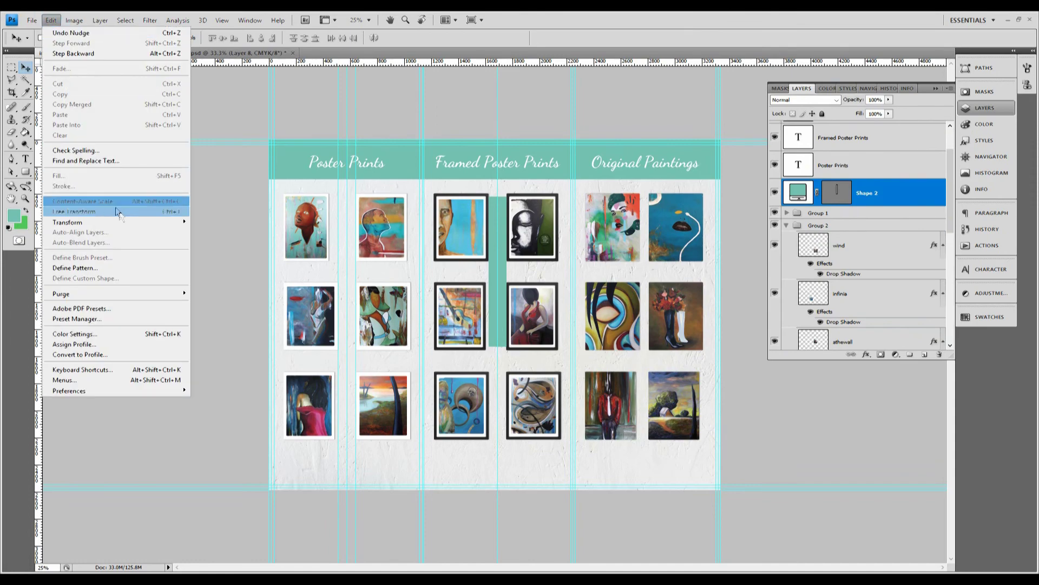
mouse_move(126, 221)
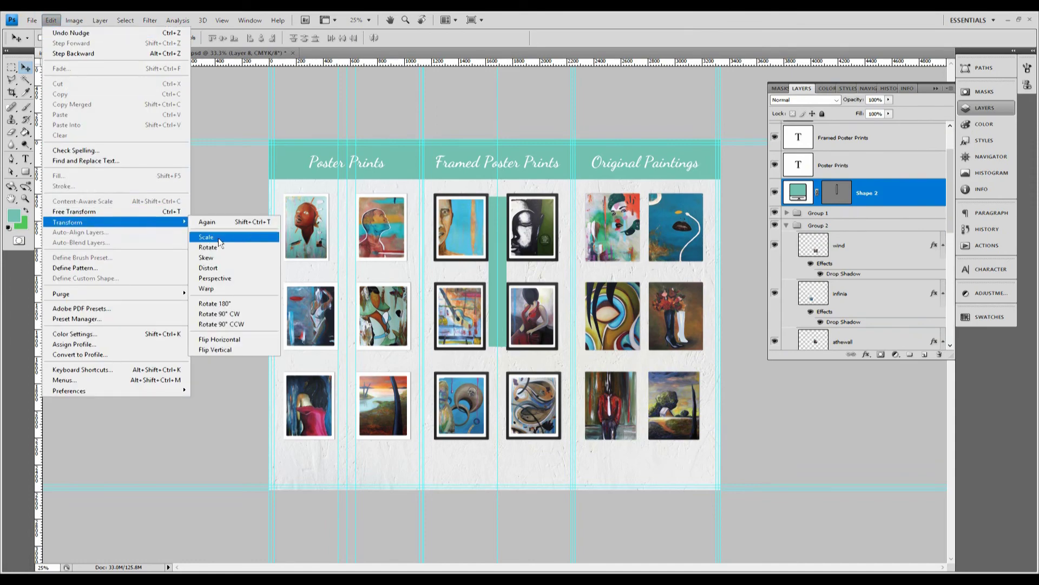
left_click(246, 314)
- Free-transform the teal rectangle so it spans the Original Paintings panel from guide to guide, and apply the transformation
left_click(51, 20)
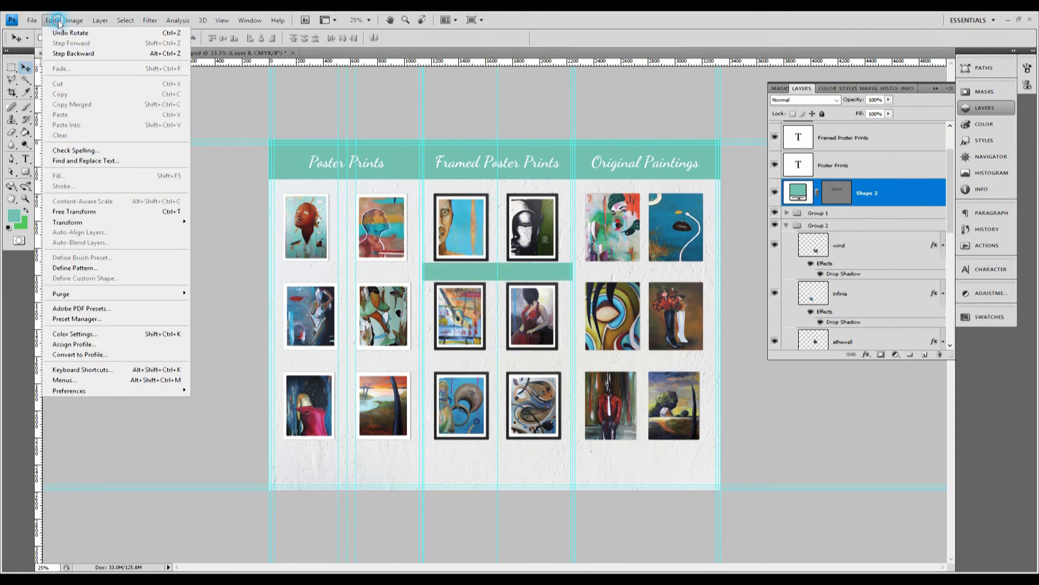
left_click(74, 211)
left_click_drag(574, 269, 715, 285)
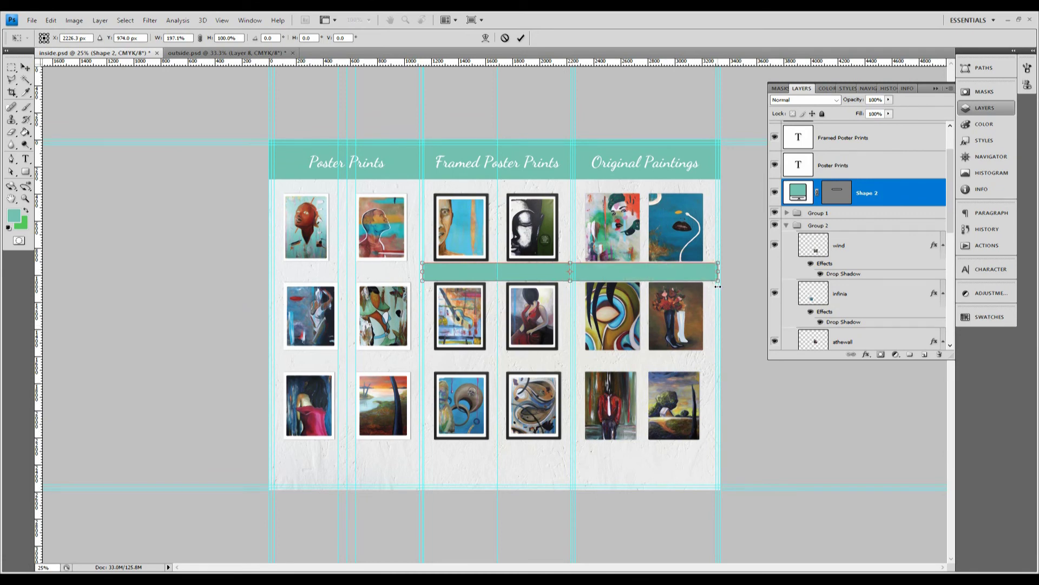
left_click_drag(424, 271, 574, 282)
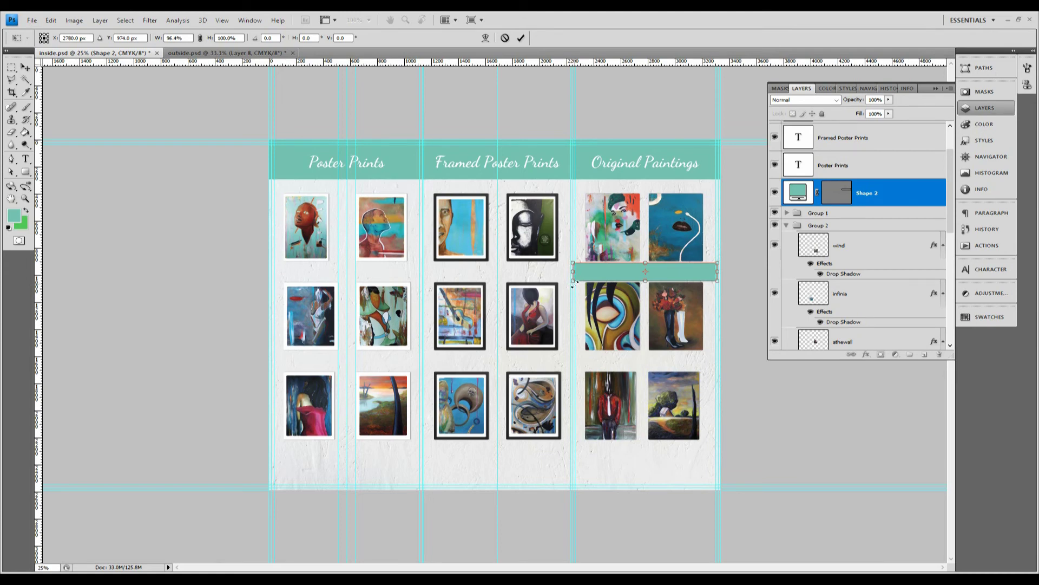
left_click(25, 68)
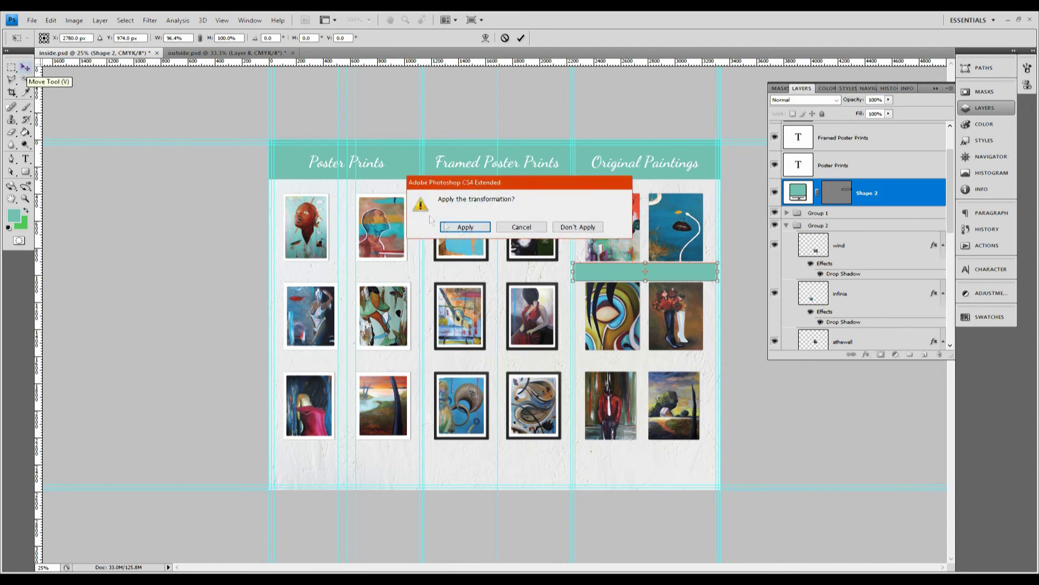
left_click(465, 225)
- Add a vertical guide at 2780 px through the teal rectangle's centre and rotate the rectangle 90 degrees clockwise to stand vertically
left_click(222, 20)
left_click(230, 255)
key("Return")
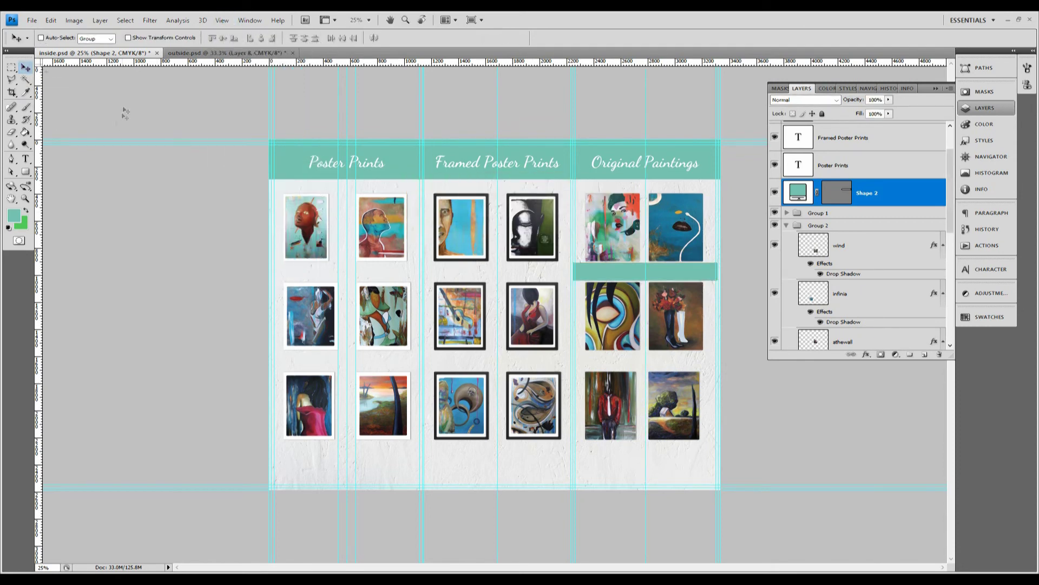
left_click(51, 20)
mouse_move(109, 222)
left_click(245, 314)
- Expand Group 1 to reach the original painting layers and collapse Group 2
scroll(858, 243, "down", 5)
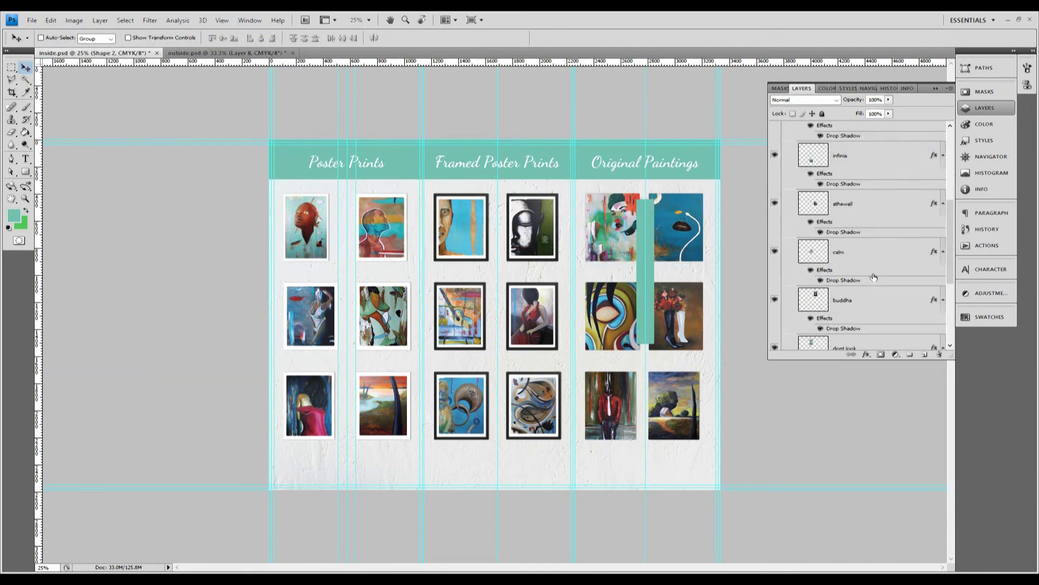
left_click(858, 238)
scroll(858, 243, "up", 2)
left_click(833, 211)
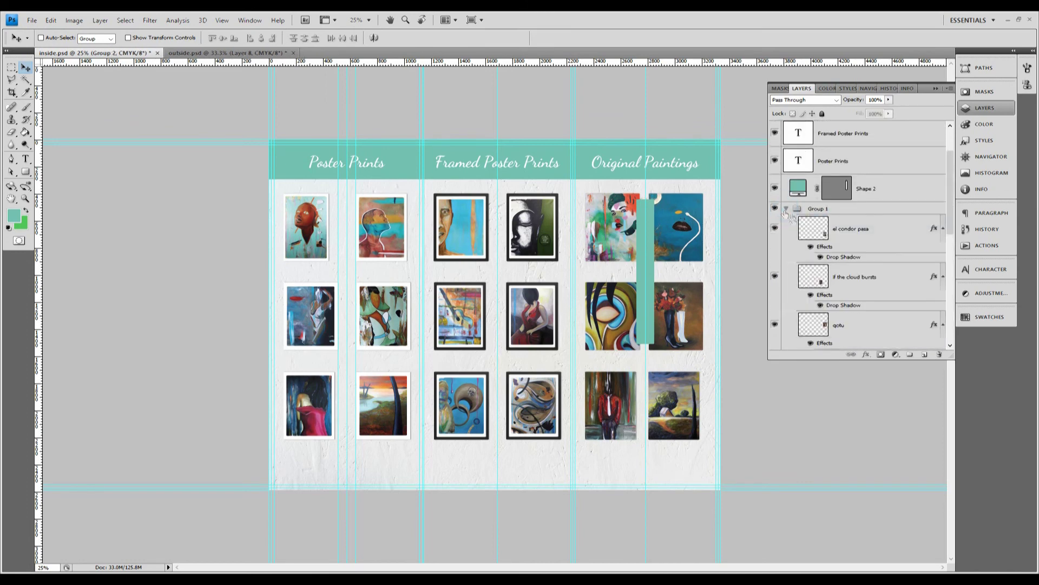
scroll(834, 243, "down", 3)
left_click(787, 316)
left_click(788, 235)
- Place vertical guides along both teal rectangle sides and nudge beatrice, unmasked and if the cloud bursts left to the left guide
scroll(854, 262, "up", 5)
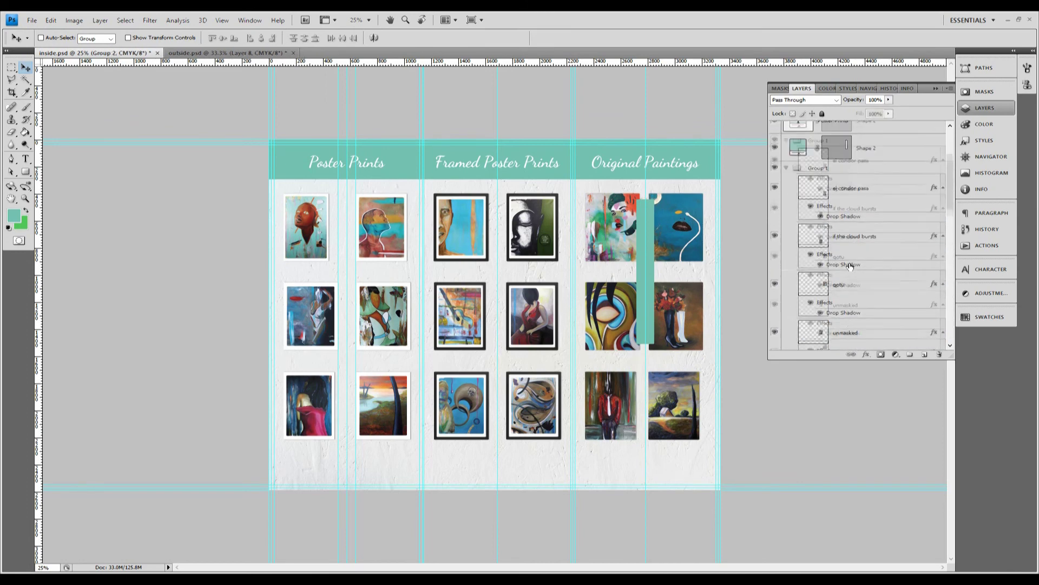
left_click(851, 320)
left_click(845, 223, "ctrl")
scroll(847, 224, "up", 1)
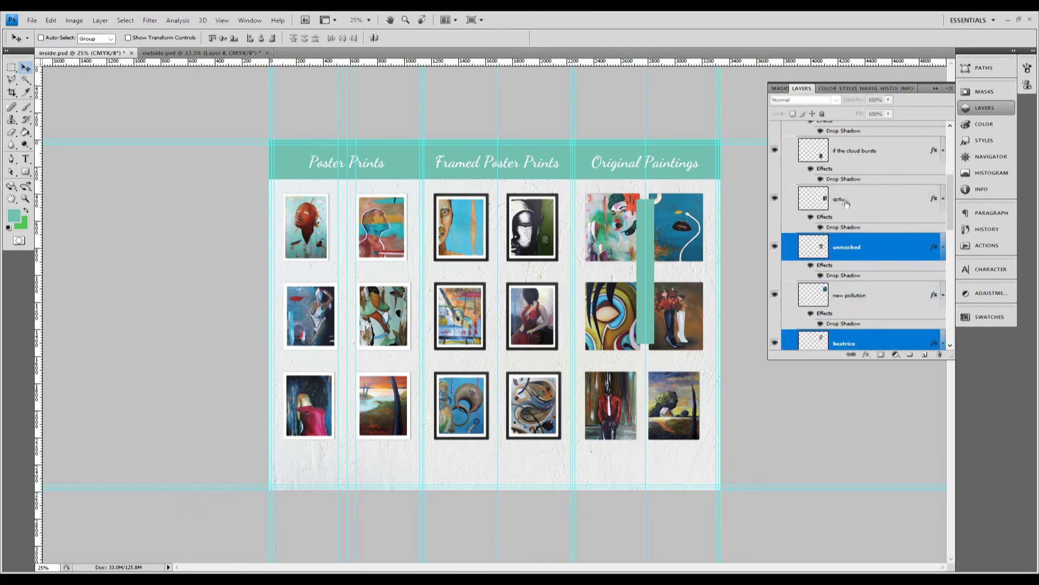
left_click(850, 153, "ctrl")
left_click_drag(34, 259, 637, 326)
left_click_drag(34, 286, 655, 326)
key("shift+Left")
key("shift+Left")
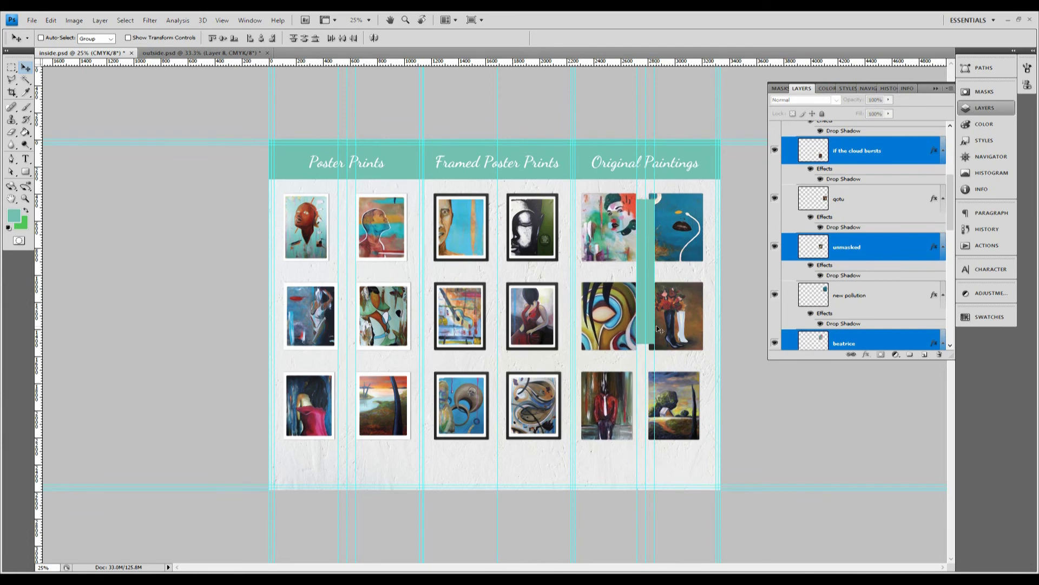
- Select the new pollution, qotu and el condor pasa paintings and nudge them right to the guide on the teal rectangle's right edge
left_click(866, 295)
left_click(866, 199, "ctrl")
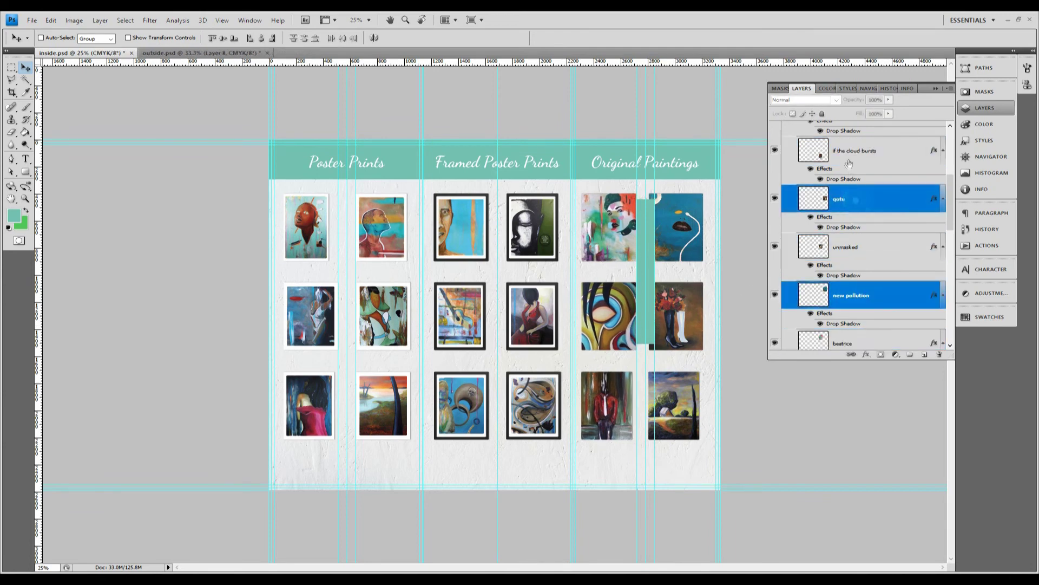
scroll(860, 184, "up", 2)
left_click(858, 165, "ctrl")
key("shift+Right")
key("shift+Right")
key("shift+Right")
key("shift+Right")
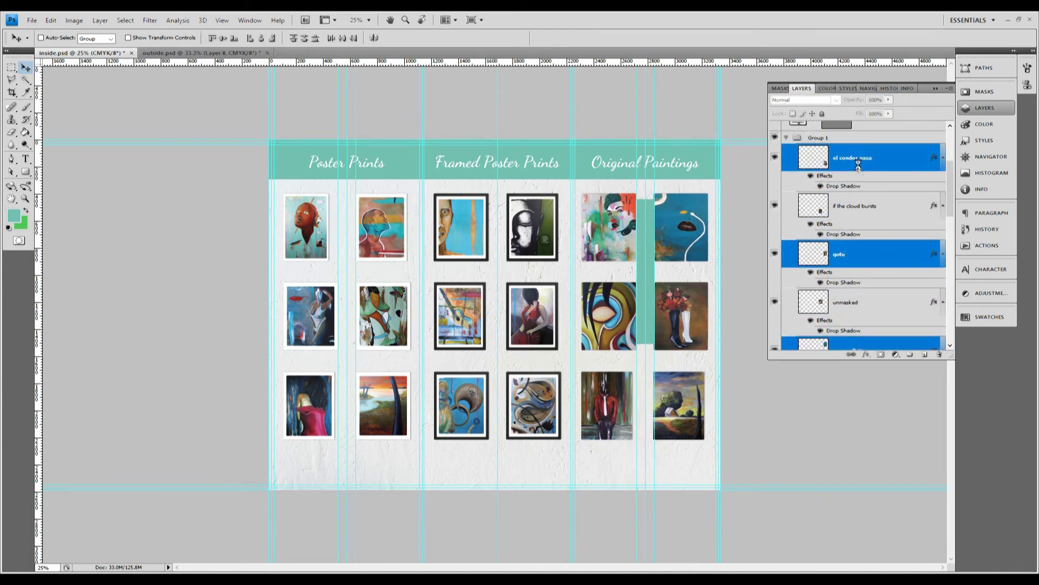
- Hide the guides to preview the artwork spacing across all three panels
left_click(221, 20)
left_click(231, 171)
key("alt+bracketright")
key("alt+bracketright")
key("alt+bracketright")
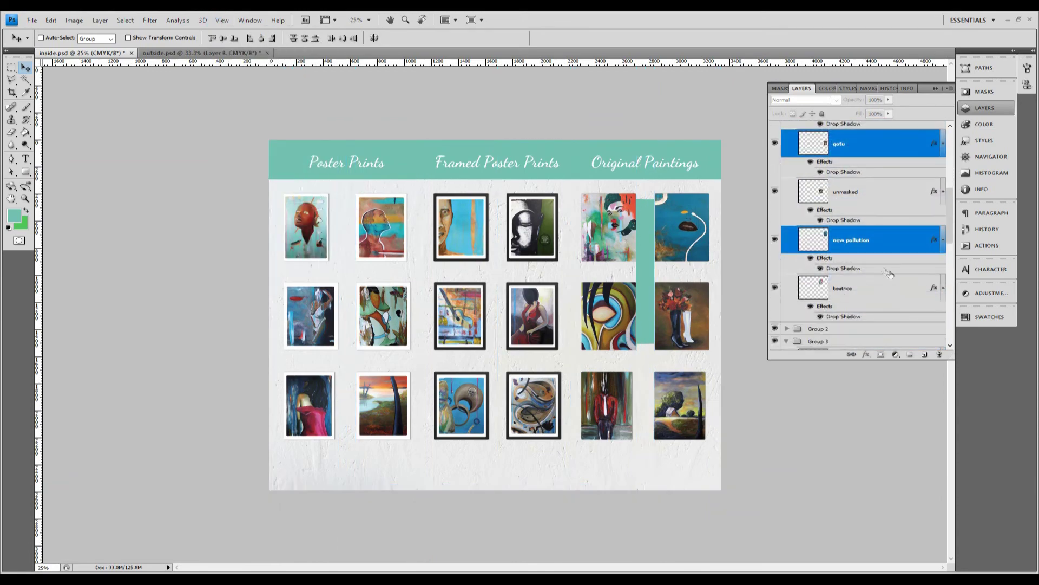
- Rotate the teal spacer rectangle 90° clockwise and place it in the gap between the first and second rows of framed prints
left_click(50, 21)
mouse_move(119, 222)
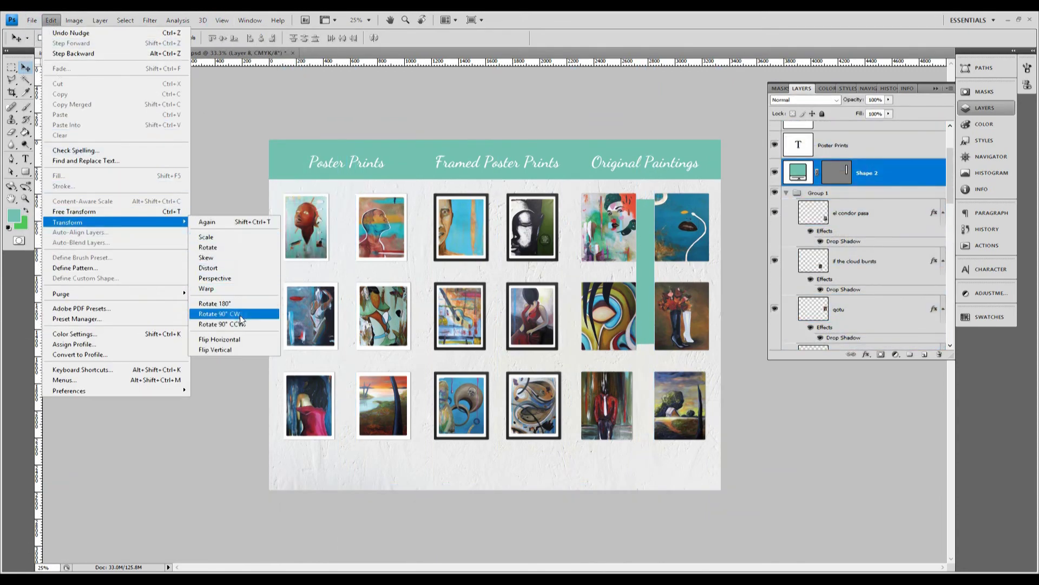
left_click(238, 309)
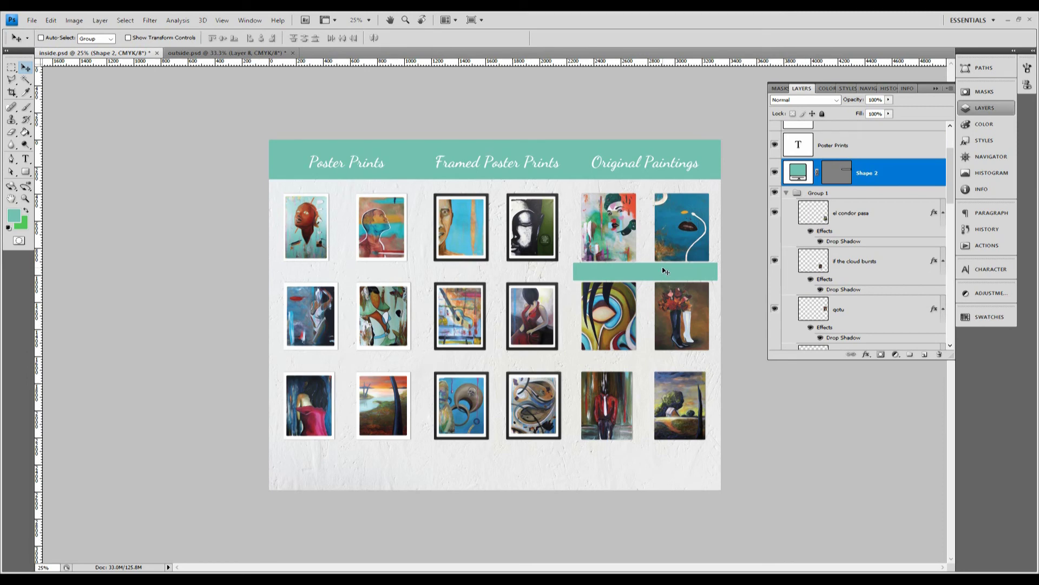
mouse_move(665, 270)
left_mouse_down()
mouse_move(502, 363)
mouse_move(506, 350)
mouse_move(515, 359)
left_mouse_up()
key("shift+Up")
key("shift+Up")
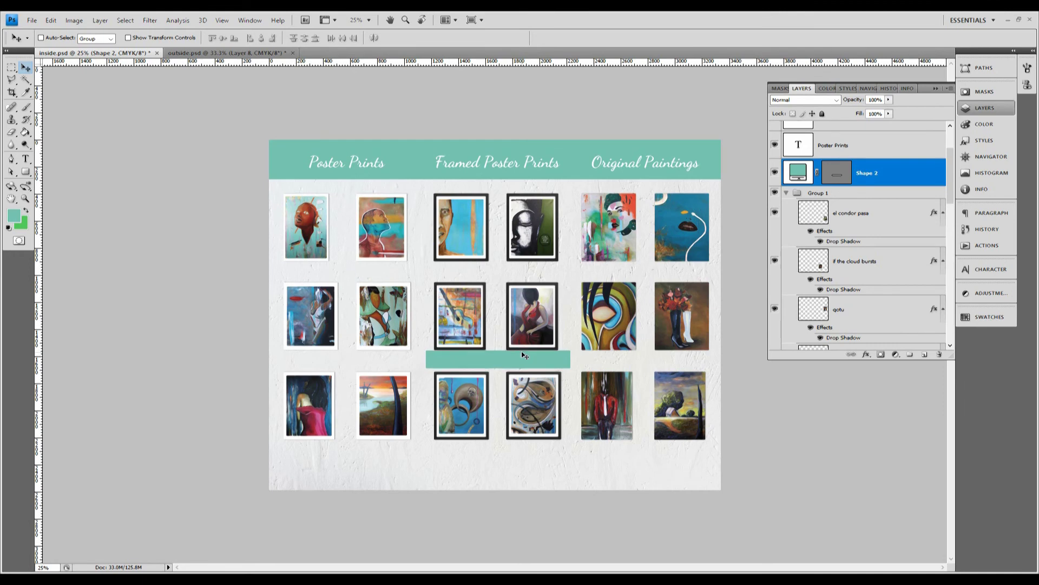
left_click_drag(523, 364, 532, 276)
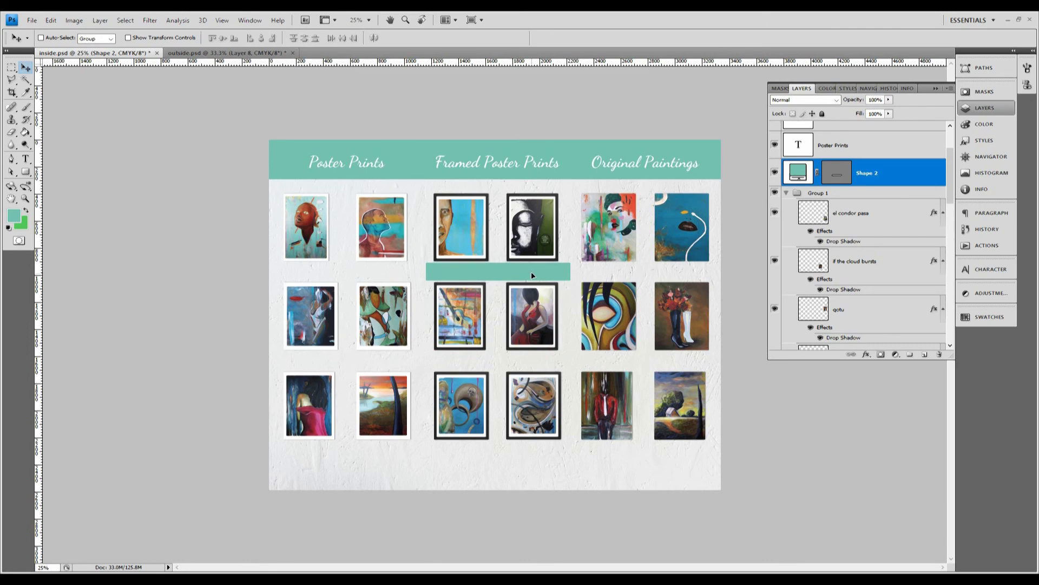
key("shift+Up")
left_click_drag(537, 275, 539, 277)
- Stretch the teal rectangle's height to 118.2% so it fills the gap between the upper two rows, and apply the transform
left_click(51, 20)
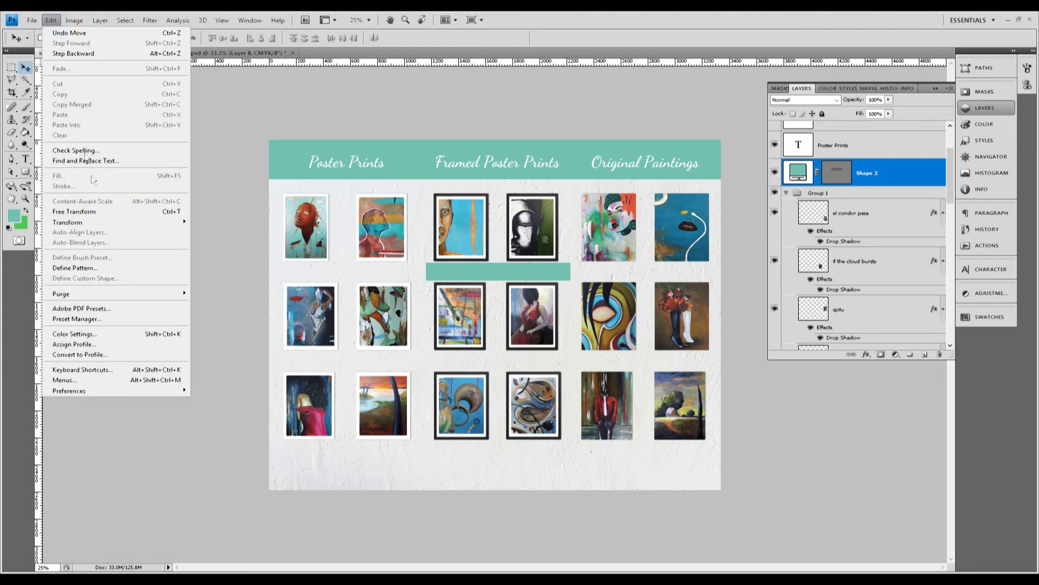
left_click(110, 214)
mouse_move(496, 261)
left_mouse_down()
mouse_move(497, 233)
mouse_move(506, 263)
left_mouse_up()
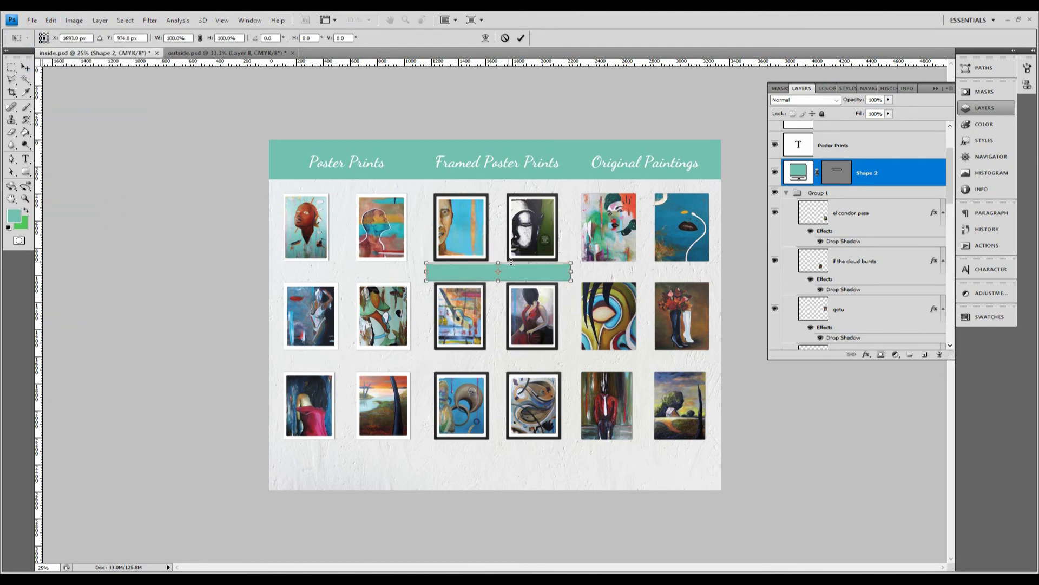
left_click_drag(517, 262, 502, 282)
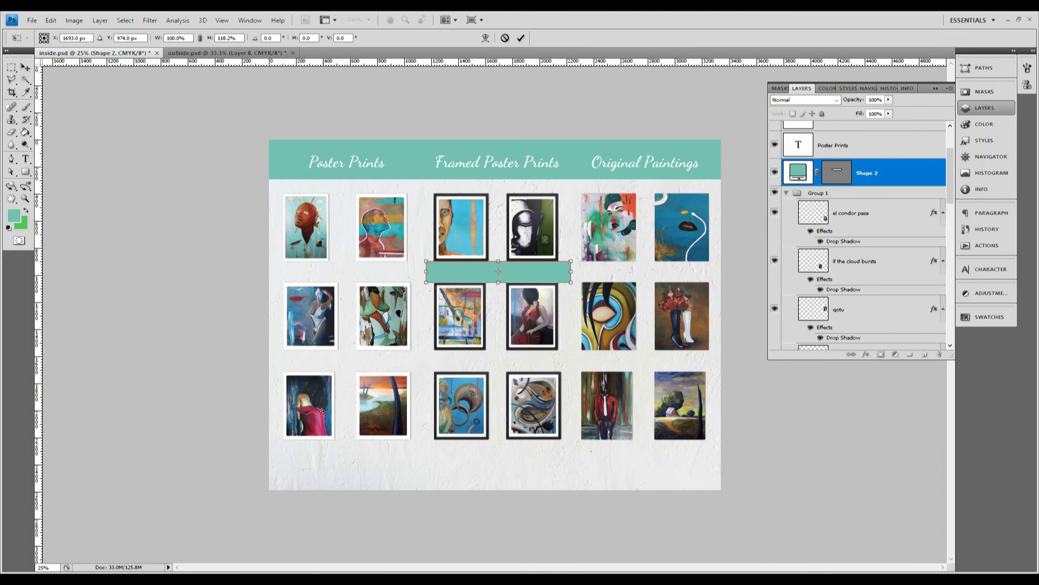
left_click(24, 67)
left_click(466, 227)
- Move the teal rectangle into the gap below the second row of framed prints and nudge it up against their frames
left_click_drag(509, 273, 533, 367)
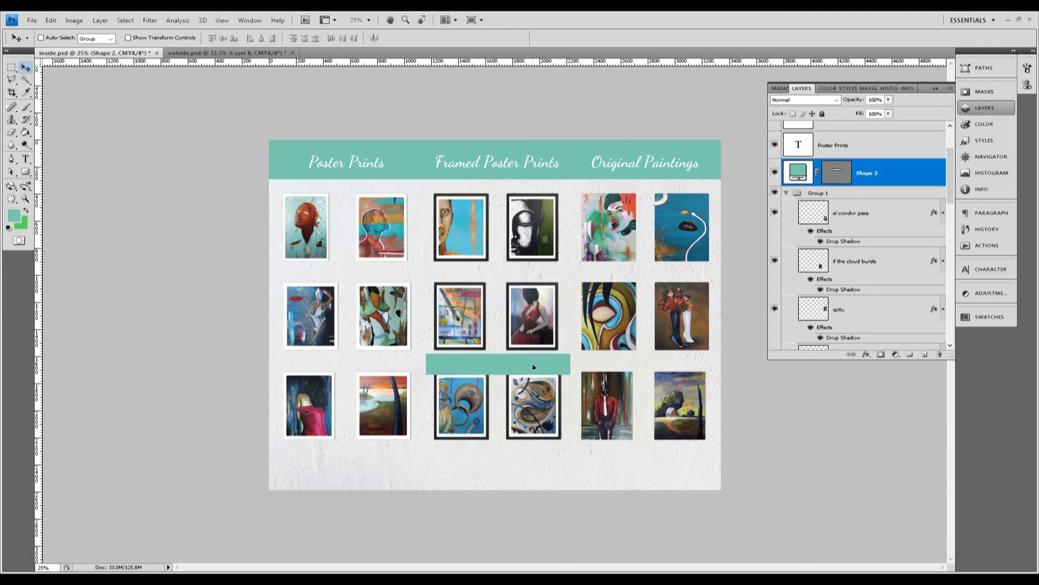
key("Up")
key("Up")
key("Up")
key("Up")
key("Up")
key("Up")
key("Up")
key("Up")
key("Up")
key("Up")
key("Up")
key("Up")
key("Up")
key("Up")
key("Up")
key("Up")
key("Up")
key("Up")
key("Up")
key("Up")
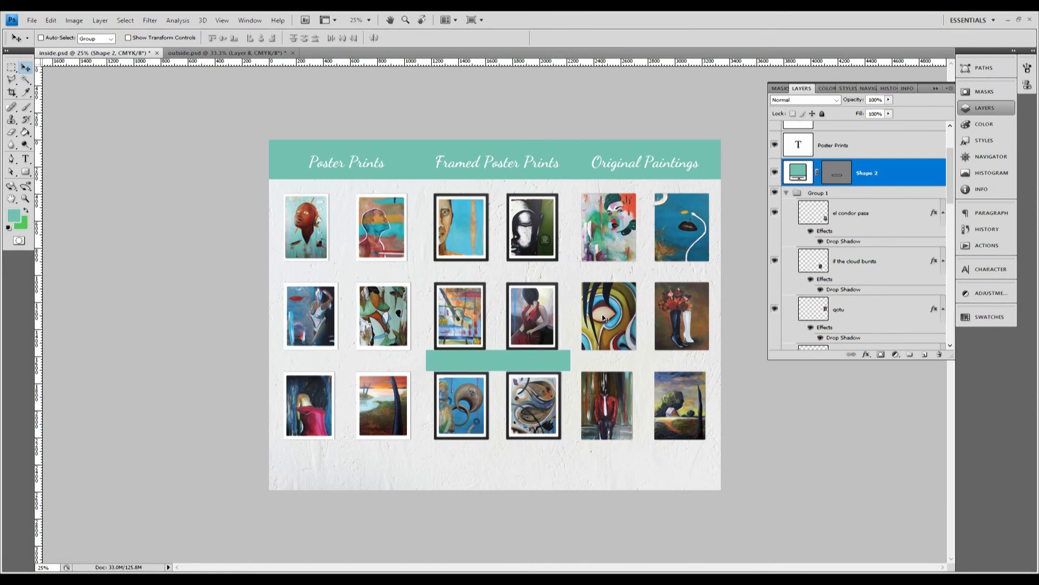
- Hide the teal spacer rectangle and collapse the open artwork groups
left_click(774, 173)
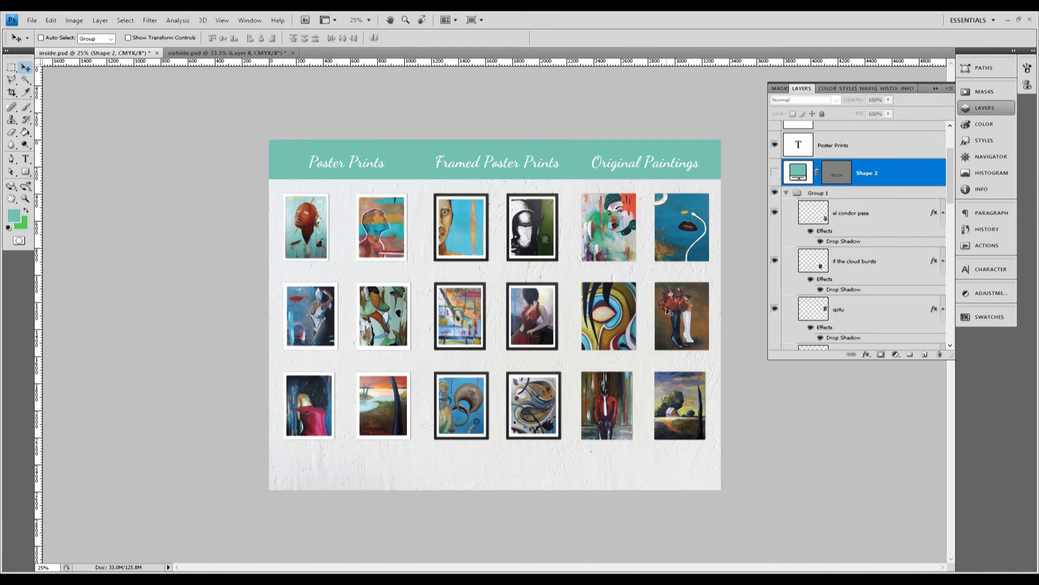
left_click(787, 193)
left_click(786, 217)
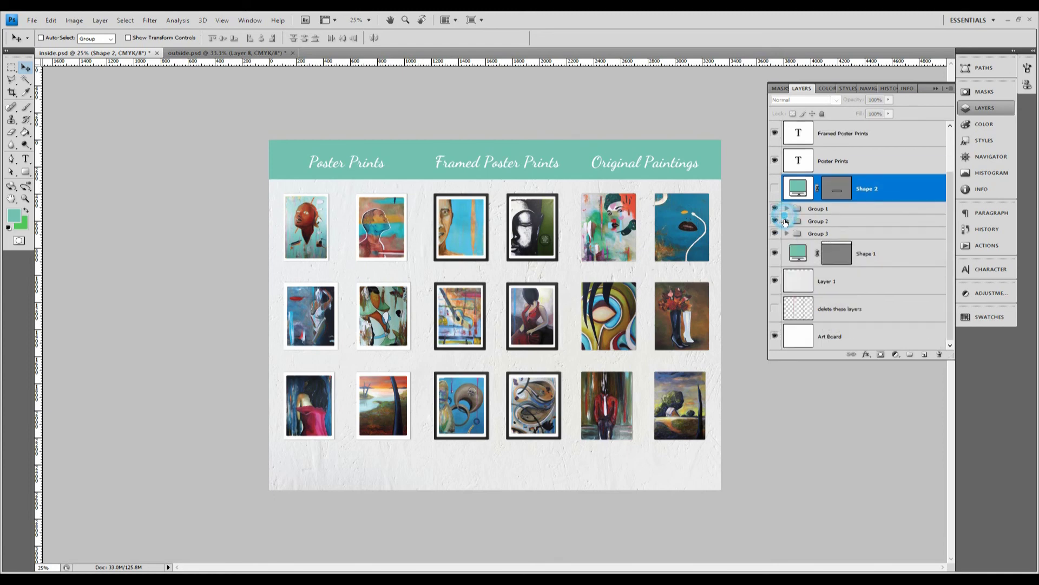
- Place the Cookie's Fortune CF000103P caption under the first poster print and duplicate it beneath the second print in that row
mouse_move(855, 242)
left_mouse_down()
mouse_move(245, 278)
mouse_move(292, 271)
left_mouse_up()
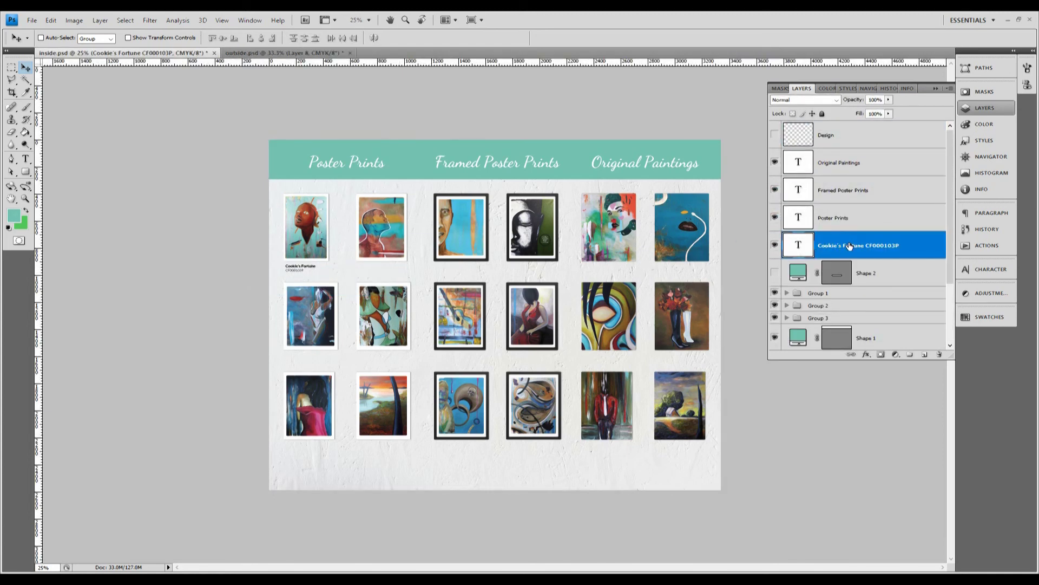
right_click(835, 252)
left_click(866, 280)
key("Return")
left_click_drag(295, 274, 370, 275)
- Duplicate the Cookie's Fortune caption beneath the remaining four artworks in the first row
left_click(612, 188)
left_click_drag(379, 268, 671, 280)
right_click(866, 245)
left_click(865, 282)
left_click(612, 188)
right_click(867, 245)
left_click(865, 283)
left_click(612, 188)
right_click(866, 246)
left_click(865, 282)
left_click(612, 188)
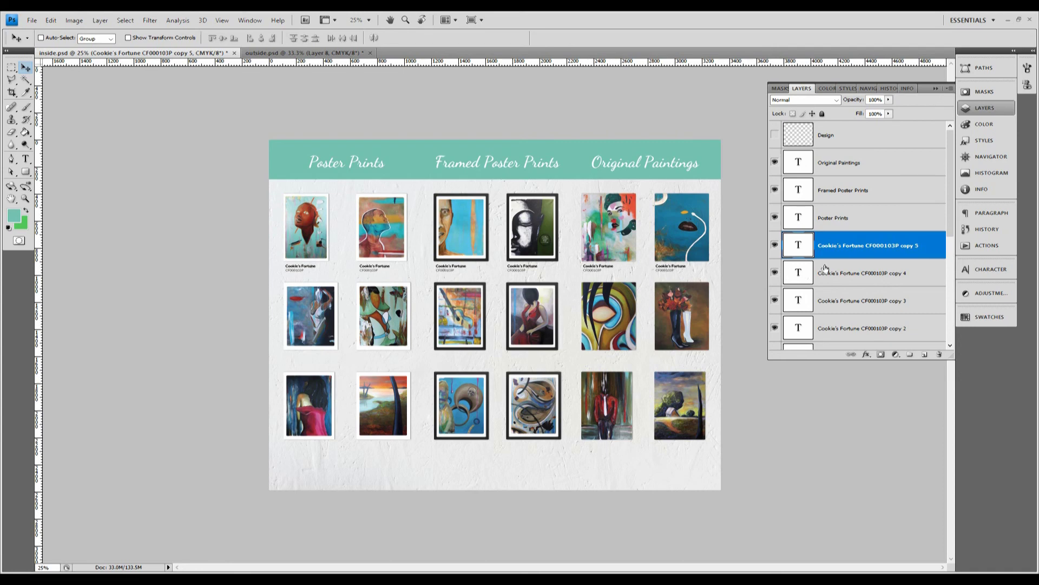
- Group the six Cookie's Fortune caption layers
scroll(845, 260, "down", 4)
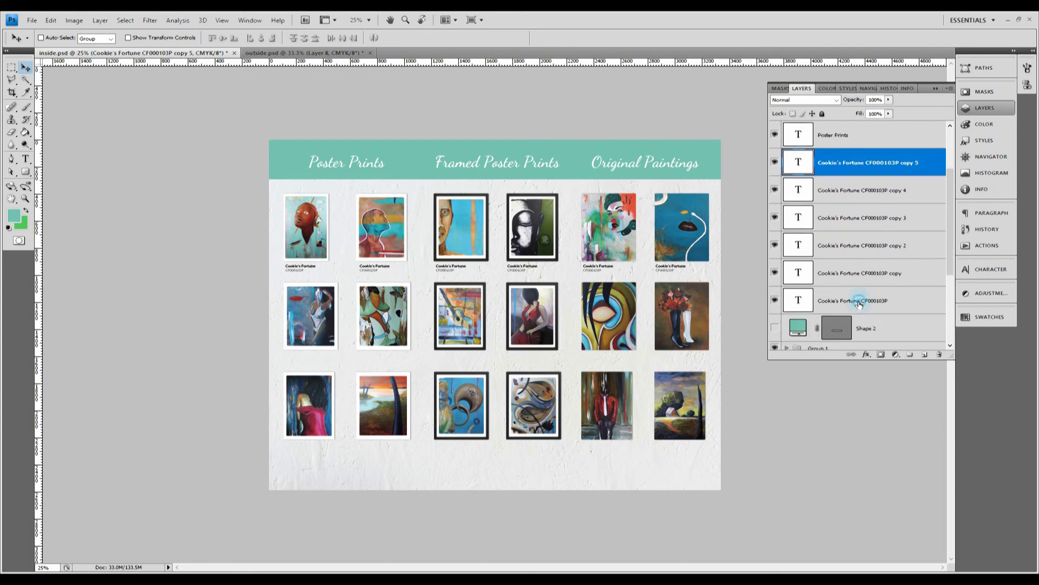
left_click(862, 300, "shift")
left_click_drag(883, 165, 910, 355)
- Duplicate the caption group and move the copy down until its captions sit just beneath the second row of artworks
right_click(843, 169)
left_click(866, 191)
left_click(611, 188)
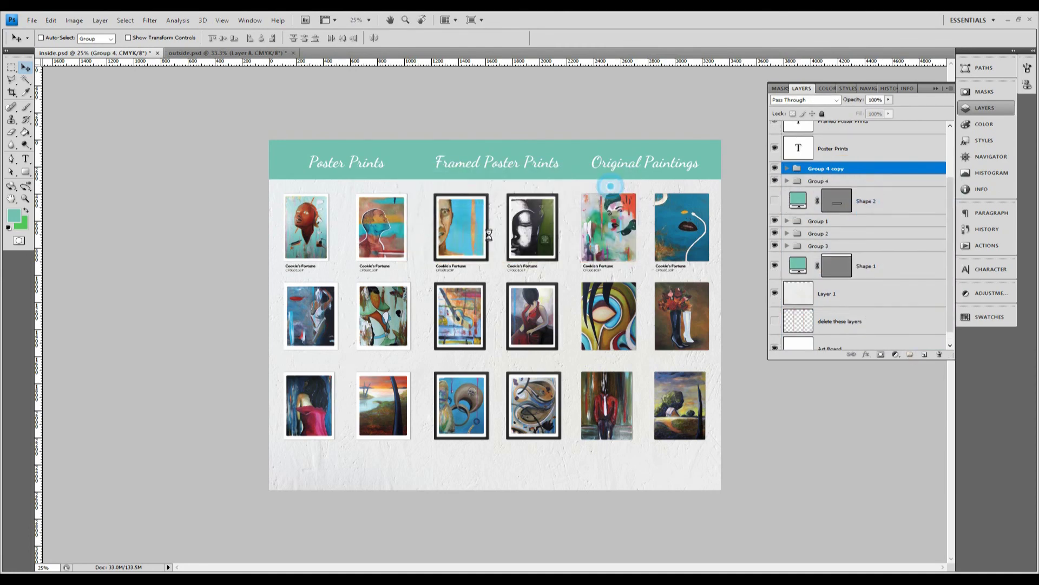
left_click_drag(372, 279, 378, 359)
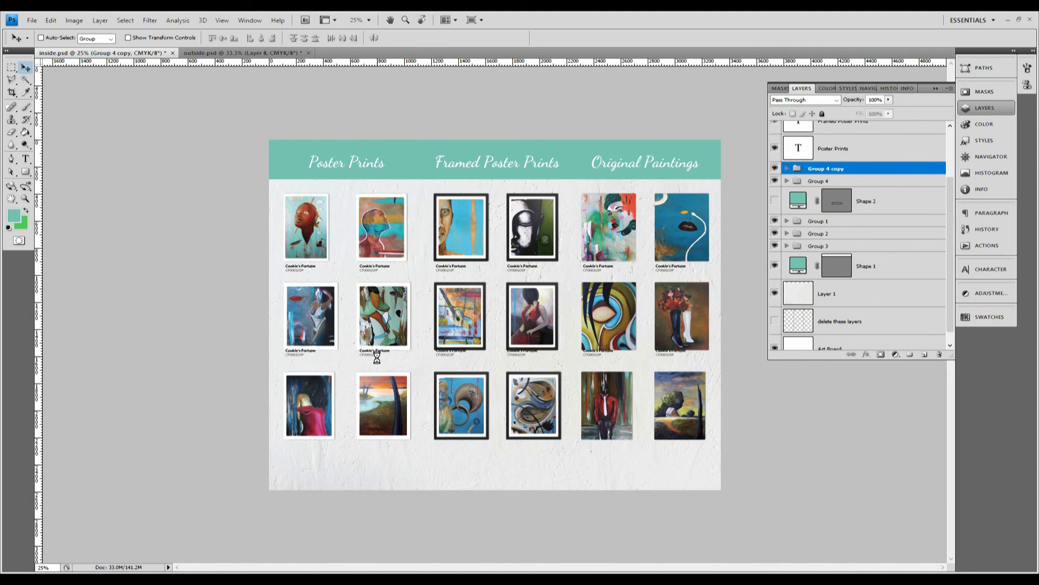
key("Down")
key("Down")
key("Down")
key("Down")
key("Down")
key("Down")
key("Down")
key("Down")
key("Down")
key("Down")
key("Down")
key("Down")
key("Down")
key("Down")
key("Down")
key("Down")
key("Down")
key("Down")
key("Down")
key("Down")
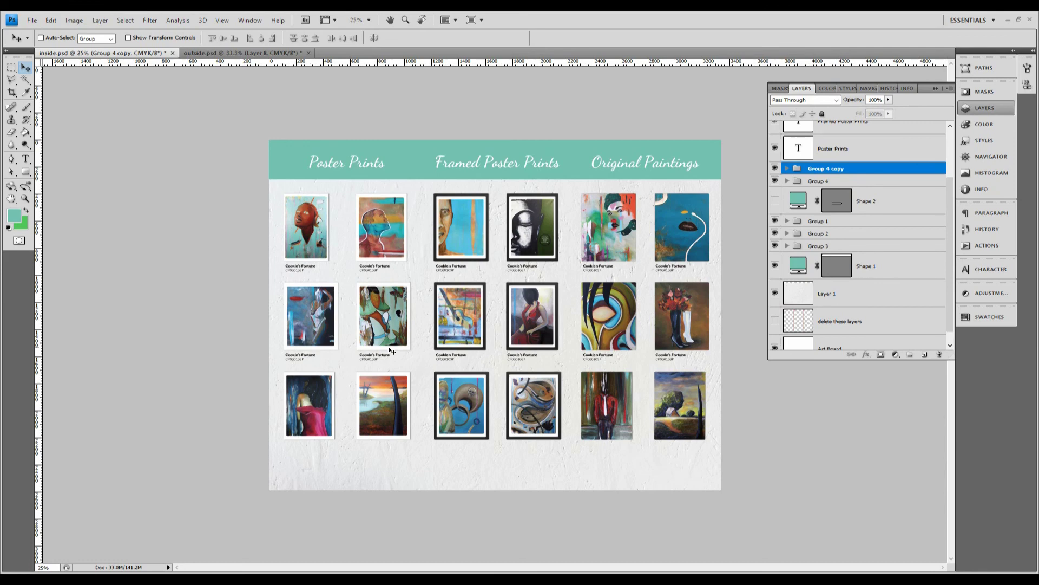
- Duplicate the second-row caption group and position the copy just beneath the third row of artworks
right_click(846, 172)
left_click(860, 193)
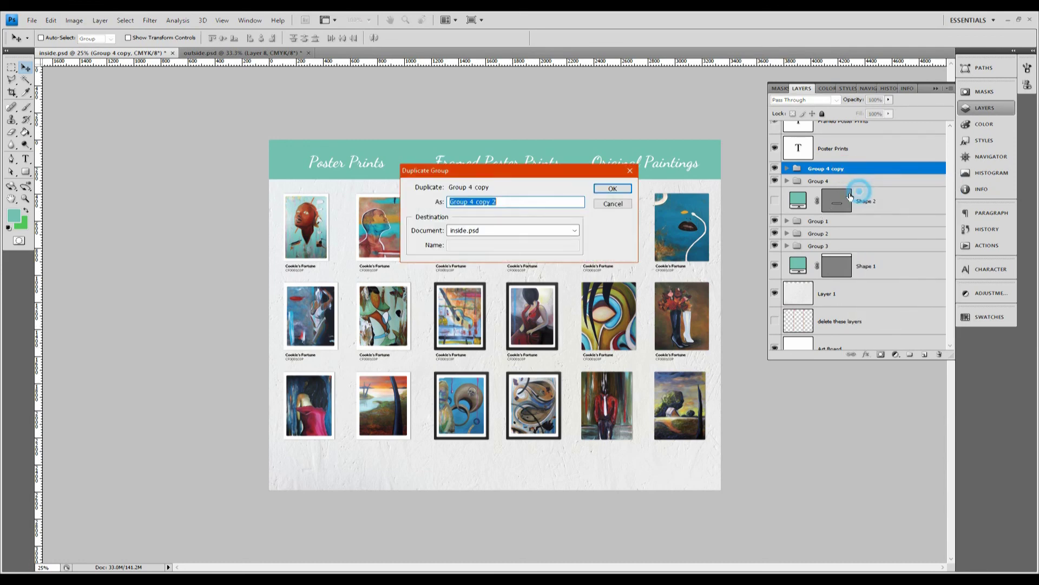
left_click(612, 189)
left_click_drag(326, 349, 336, 442)
key("Up")
key("Up")
key("Up")
key("Up")
key("Up")
key("Up")
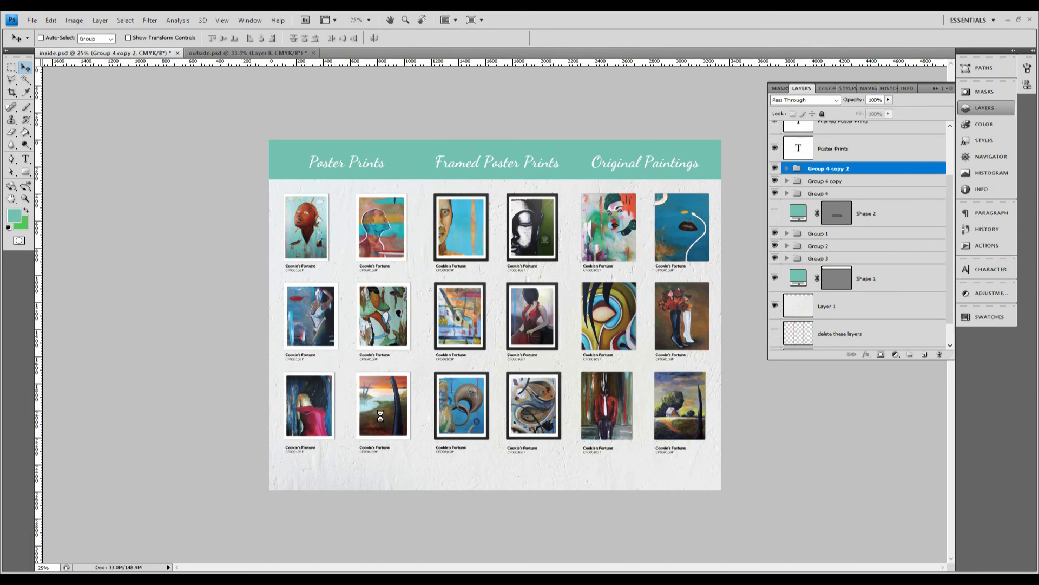
key("Up")
key("Up")
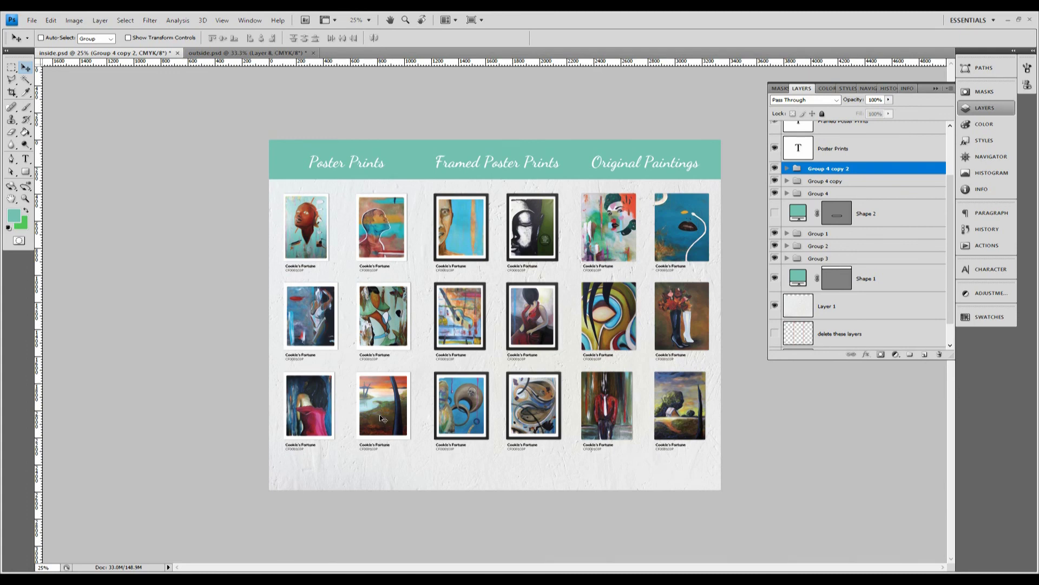
- Expand the caption groups and retitle the first row's next three captions Look Up CF000104P, Don't Look Now CF000105P and Buddha One CF000107P
left_click(787, 168)
left_click(782, 265)
left_click(782, 264)
key("t")
left_click(379, 267)
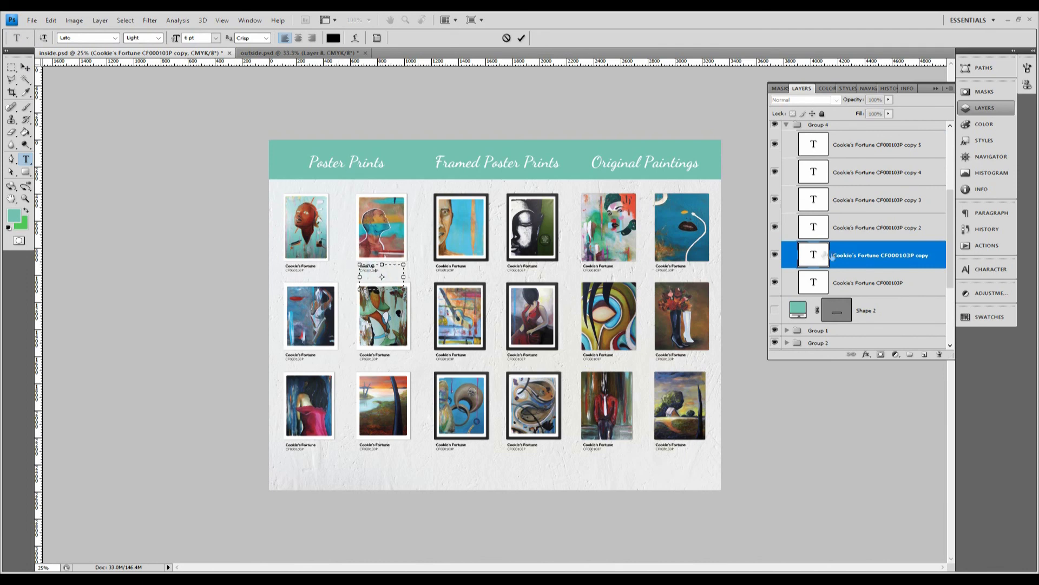
left_click(458, 267)
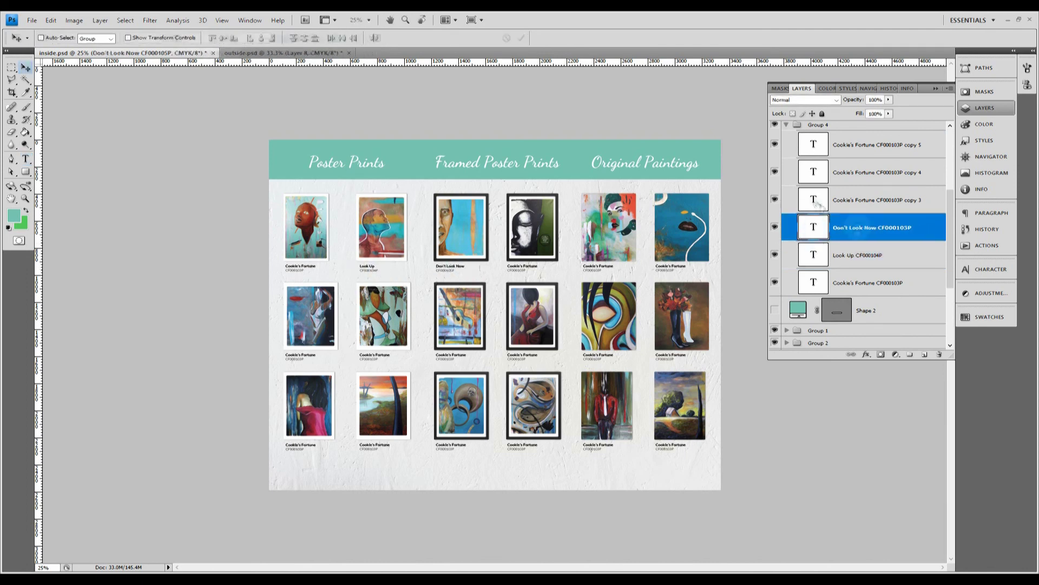
left_click(517, 266)
- Change the first row's last two captions to Beatrice CF000109P and New Pollution CF000123P
left_click(598, 265)
type("Beatrice CF000109P")
left_click(671, 266)
type("New Pollution CF000123P")
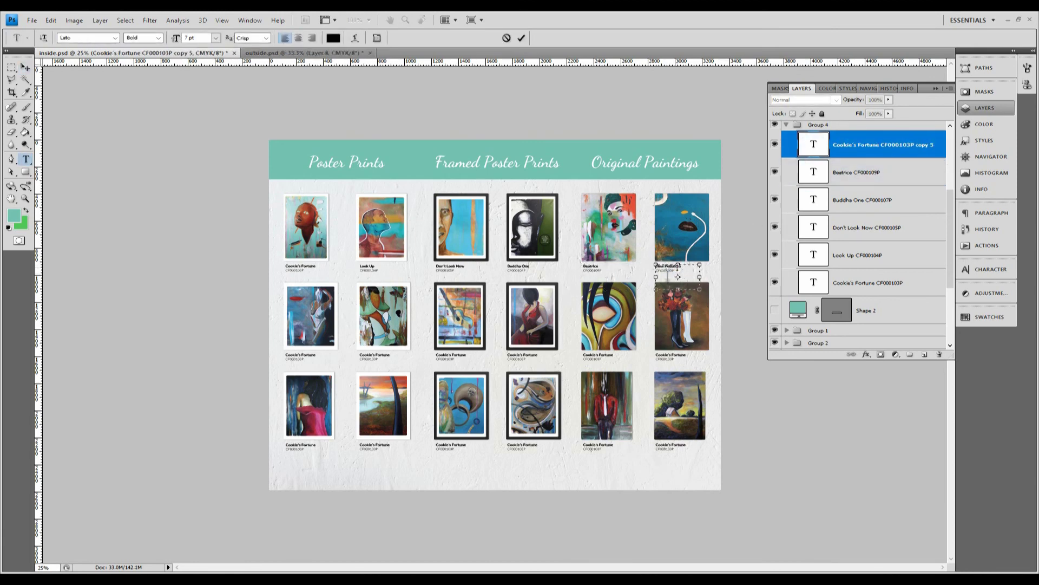
key("ctrl+Return")
key("v")
- Change the second row's first two captions to Mirror Mirror CF000161P and Waste CF000195P
scroll(794, 235, "up", 3)
double_click(814, 269)
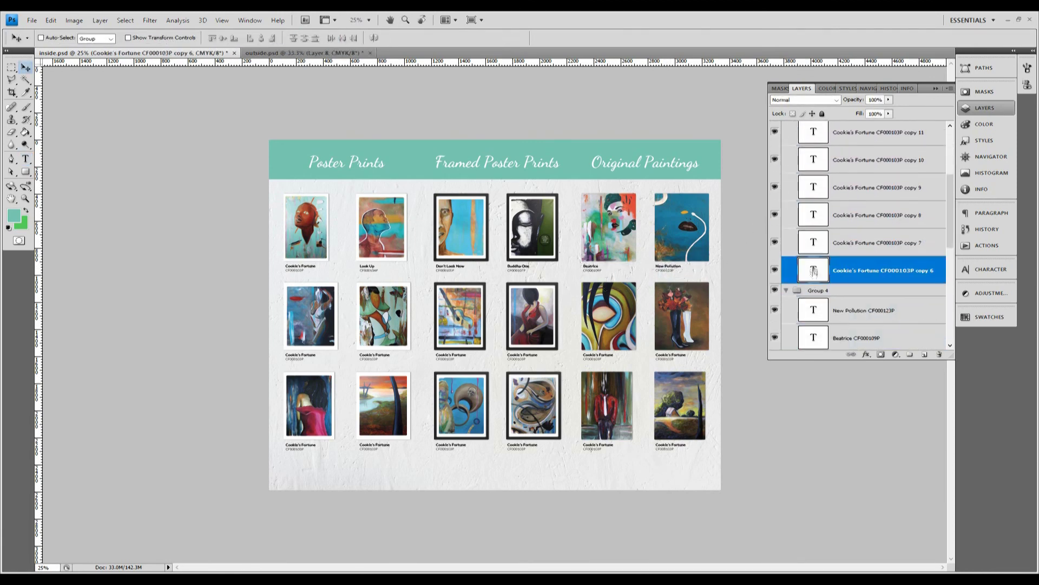
right_click(301, 358)
key("Escape")
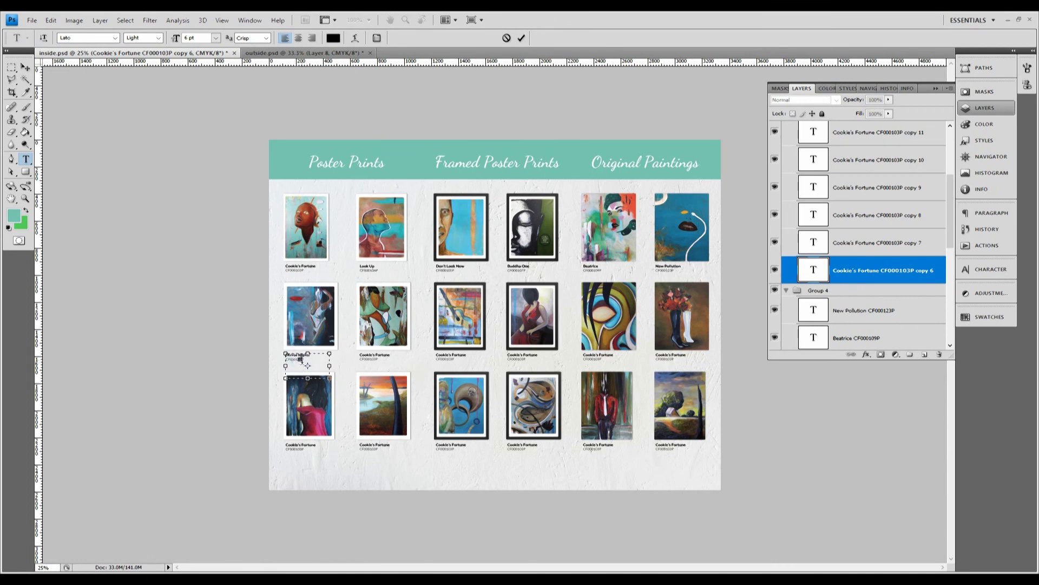
key("ctrl+Return")
double_click(814, 242)
type("Waste")
key("Return")
type("CF000195P")
key("ctrl+Return")
key("v")
- Change the captions under the second row's framed prints to Calm Like a Bomb CF000156P and Against the Wall CF000199P
double_click(814, 215)
type("Calm Like a Bomb")
key("Return")
type("CF000156P")
key("ctrl+Return")
double_click(824, 188)
type("Against the Wall")
key("Return")
type("CF000199P")
key("ctrl+Return")
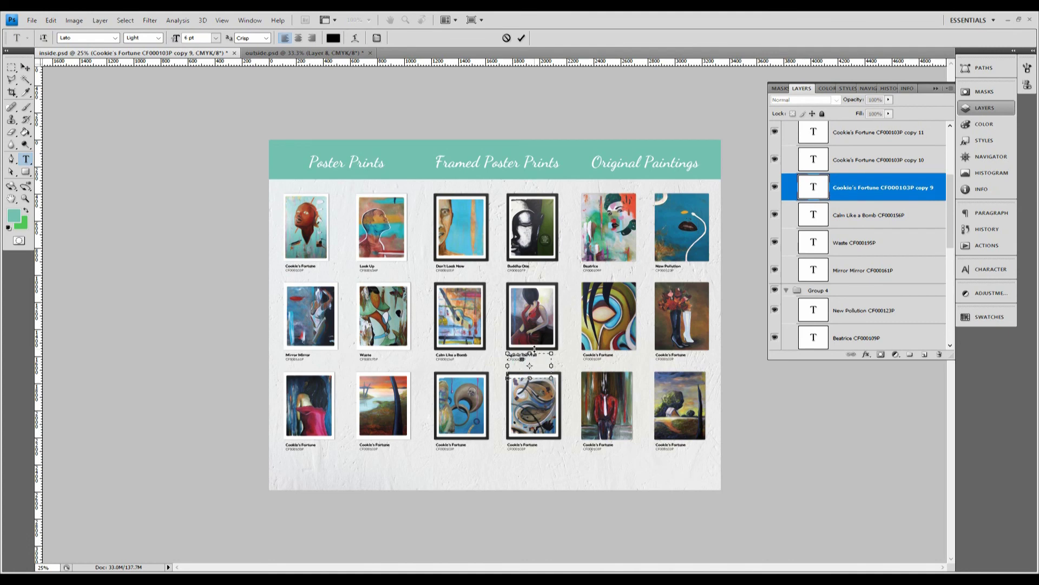
- Change the captions under the second row's original paintings to Unmasked CF000141P and Queen of the Underground CF000673P
double_click(817, 160)
type("Unmasked")
key("Return")
type("CF000141P")
key("ctrl+Return")
double_click(817, 134)
type("Queen of the Underground")
key("Return")
type("CF000673P")
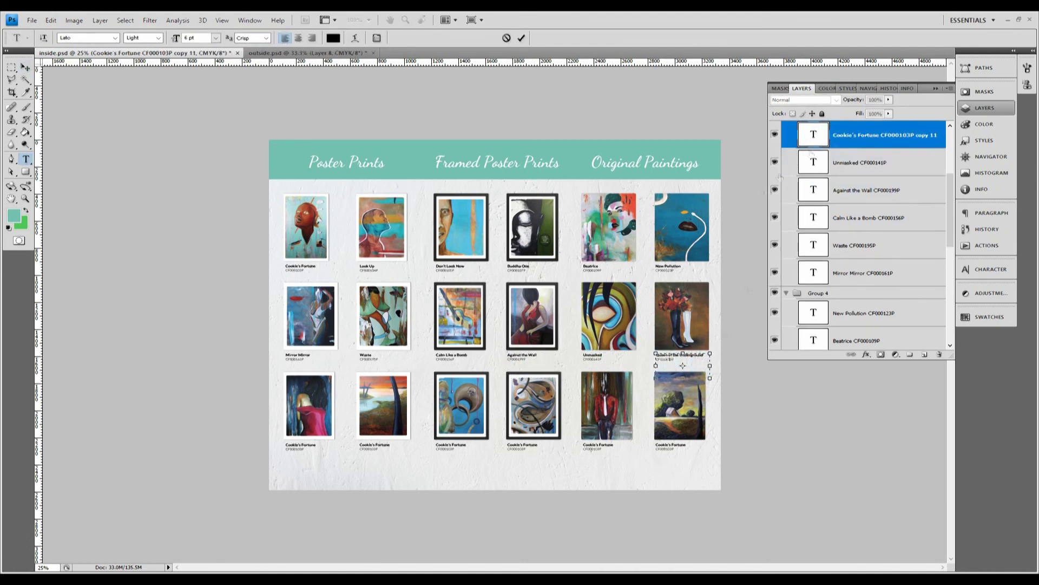
key("ctrl+Return")
key("v")
- Change the third row's poster print captions to Vivi CF00062P and Blue Tangerine CF000783P
double_click(821, 308)
type("Vivi")
key("Return")
type("CF00062P")
key("ctrl+Return")
key("v")
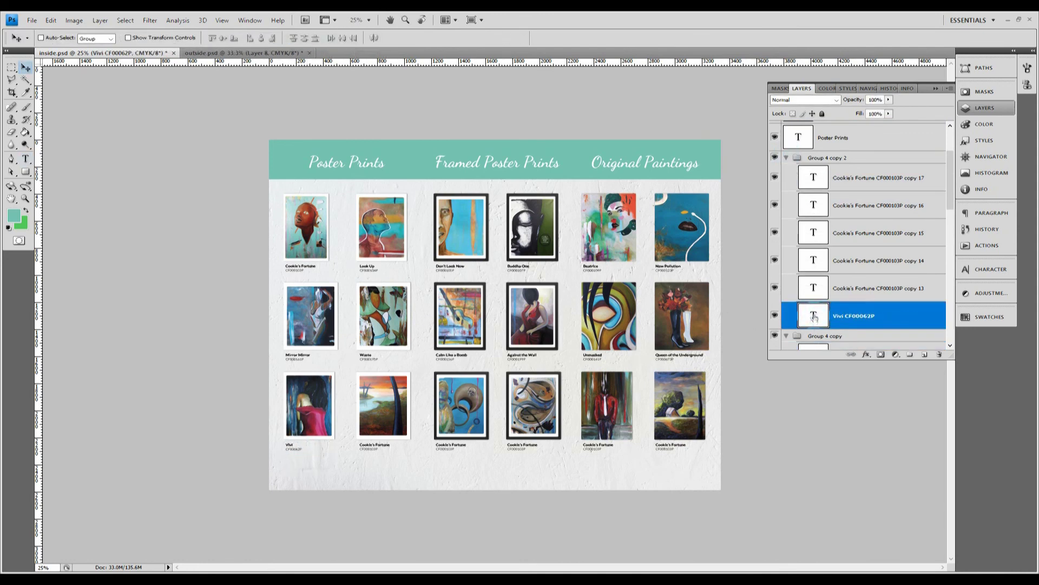
double_click(813, 288)
type("Blue Tangerine")
key("Return")
type("CF000783P")
key("ctrl+Return")
- Change the third row's framed print captions to Infinia CF000896P and Mushroom Wind CF000693P
left_click(446, 451)
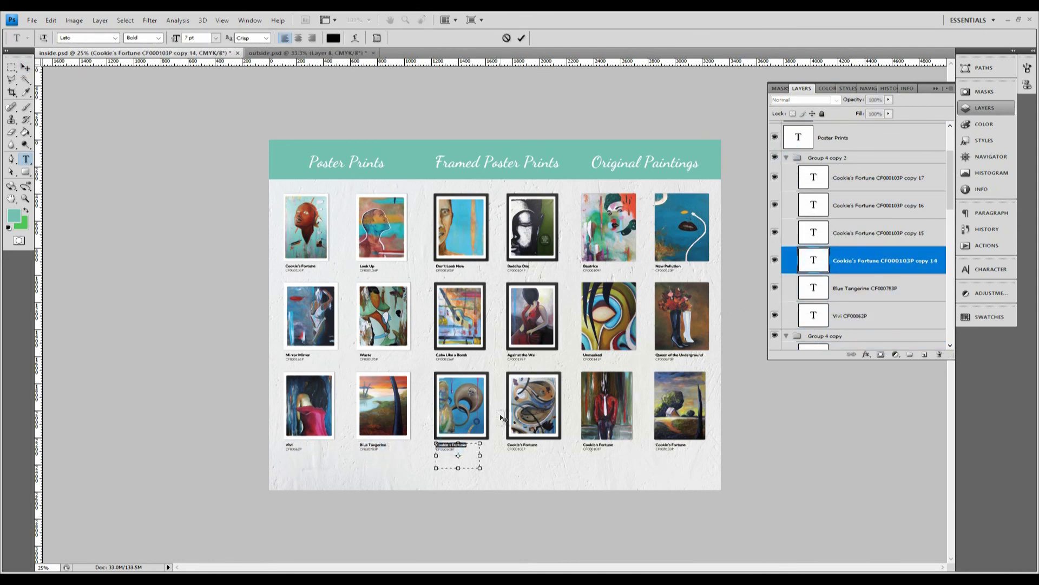
key("ctrl+Return")
left_click(519, 452)
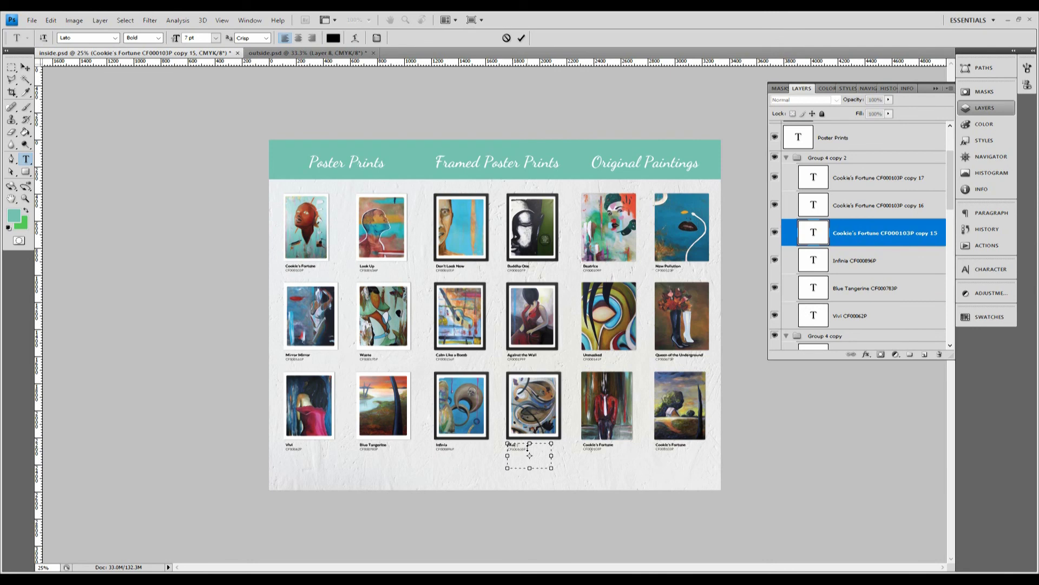
key("ctrl+Return")
- Change the third row's original painting captions to If the Cloud... CF000233P and Elcondor Pasa with its own code
left_click(584, 448)
type("CF000233P")
key("ctrl+Return")
left_click(657, 445)
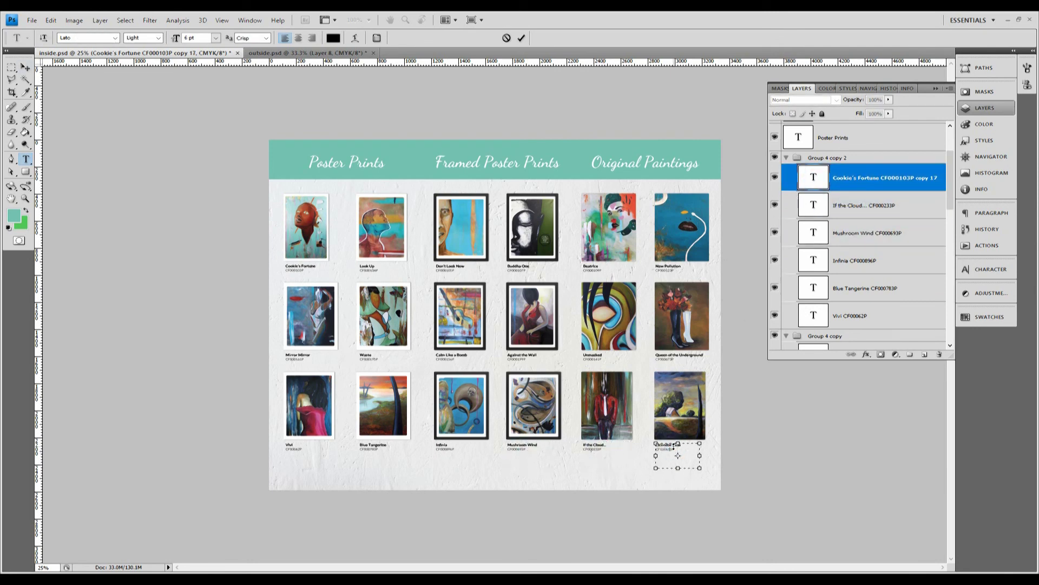
key("ctrl+Return")
key("v")
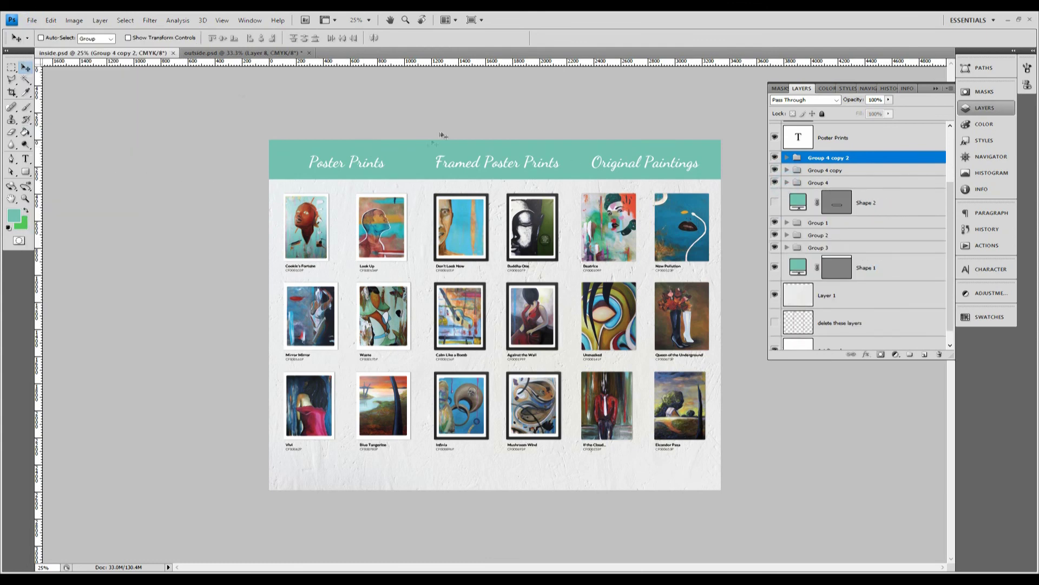
- Move the green header band up slightly on the inside page
left_click(890, 274)
key("Up")
key("Up")
key("Up")
key("Up")
key("Up")
key("Up")
key("Up")
key("Up")
key("Up")
key("Up")
key("Up")
key("Up")
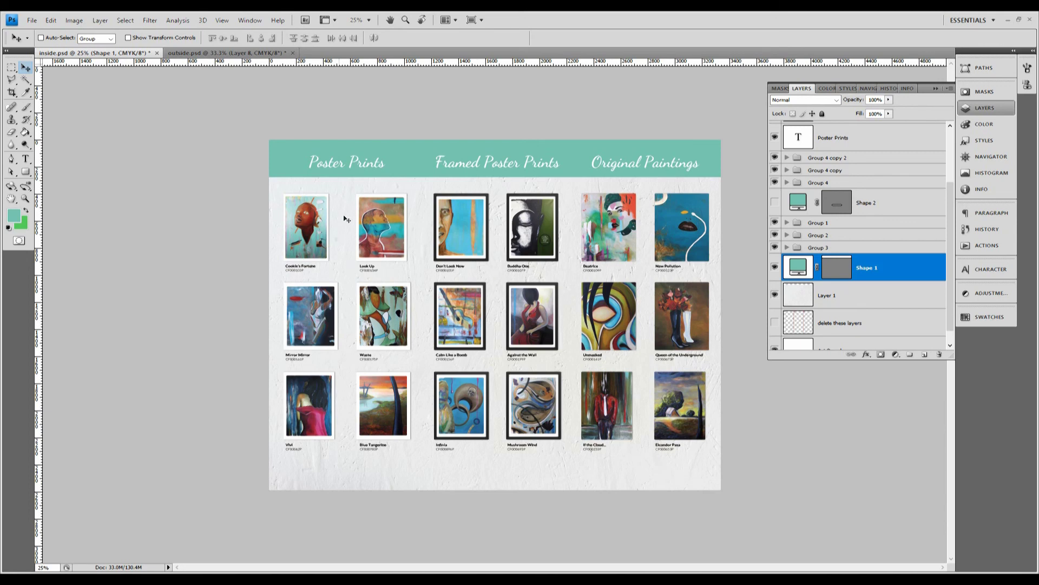
left_click(222, 21)
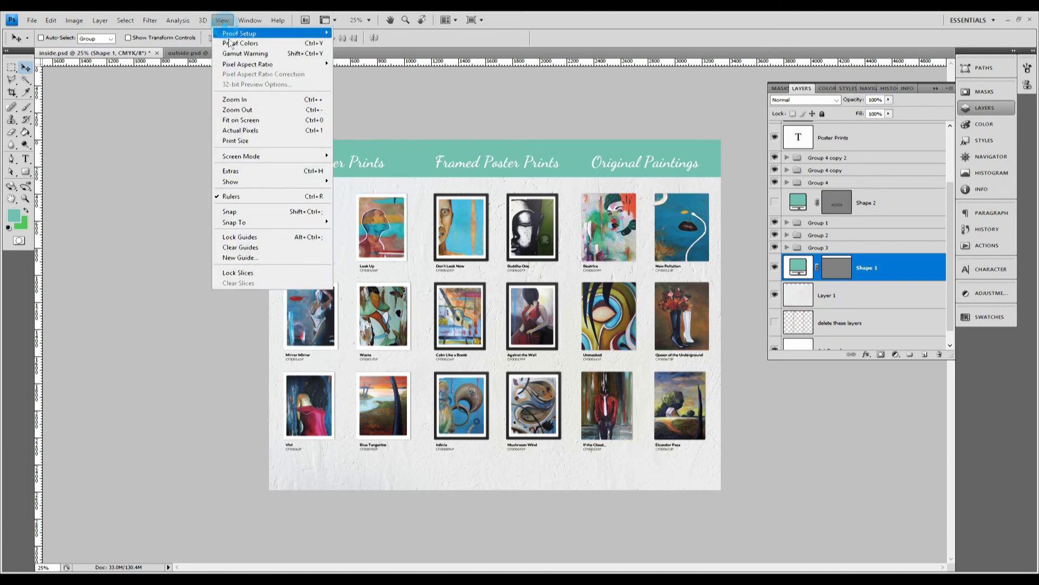
left_click(258, 172)
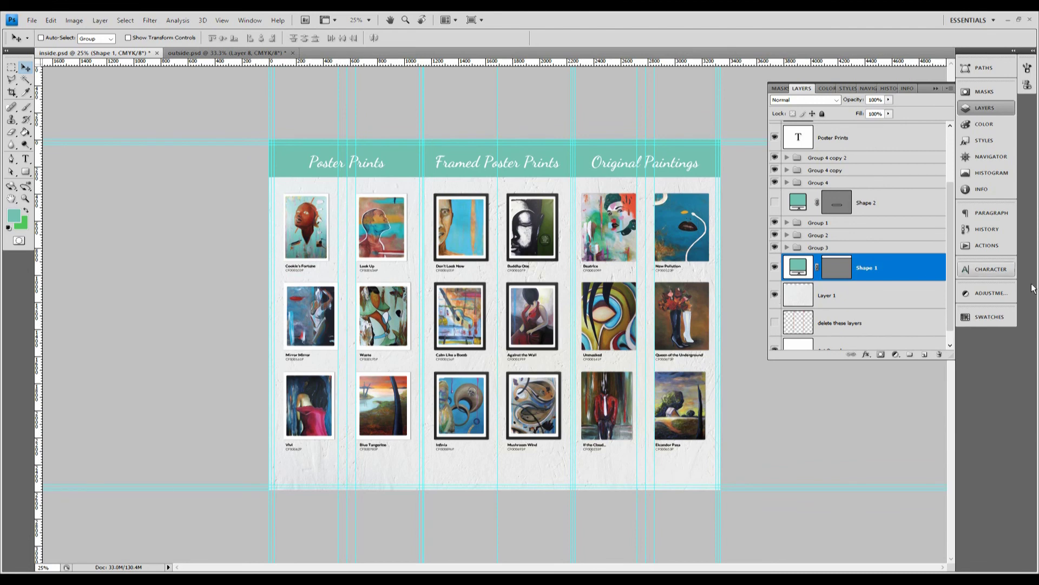
key("ctrl+Tab")
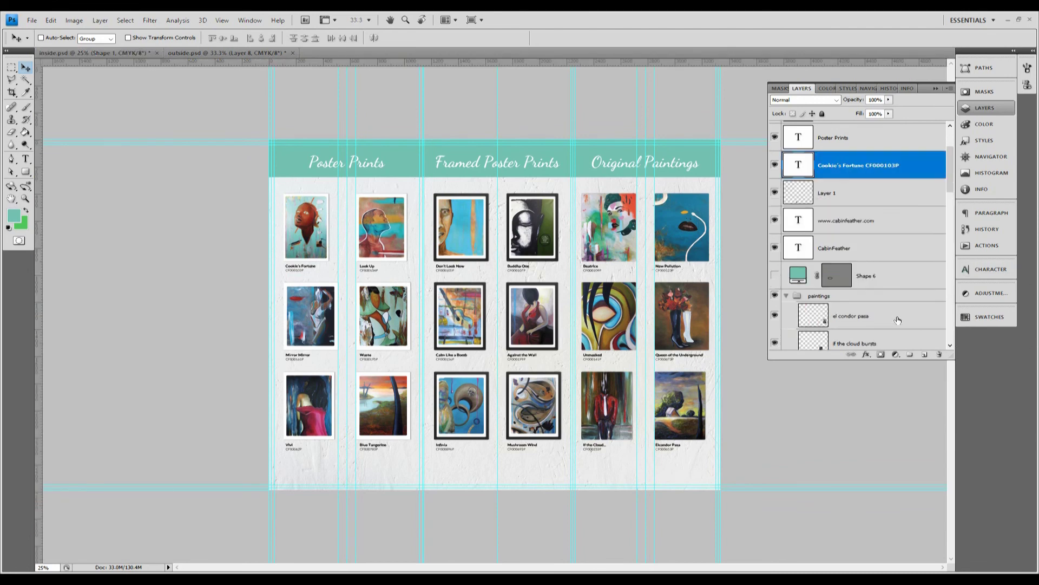
scroll(884, 305, "down", 1)
scroll(884, 304, "up", 2)
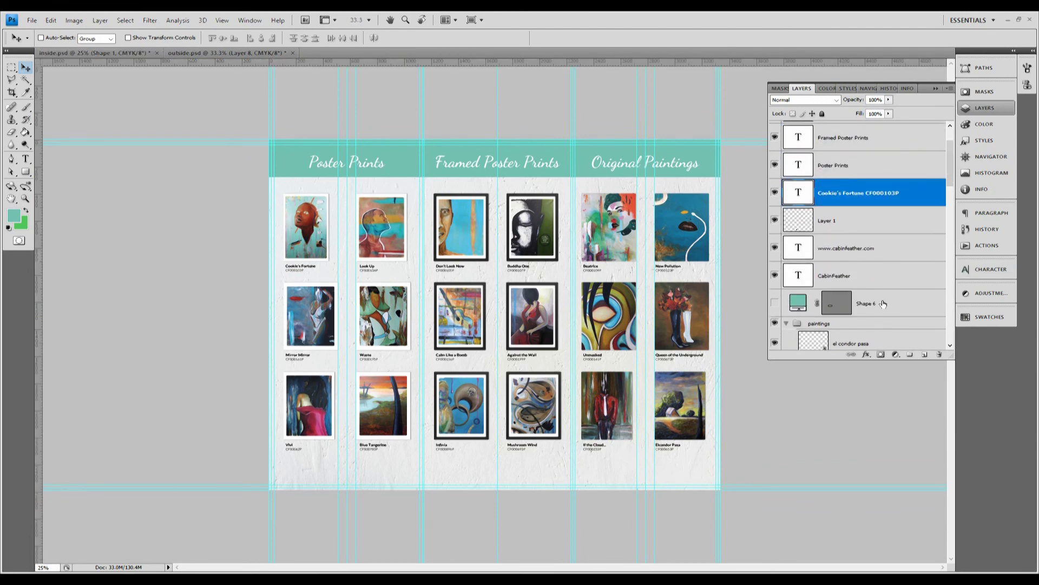
left_click(849, 232)
left_click(848, 252, "shift")
left_click_drag(849, 252, 536, 436)
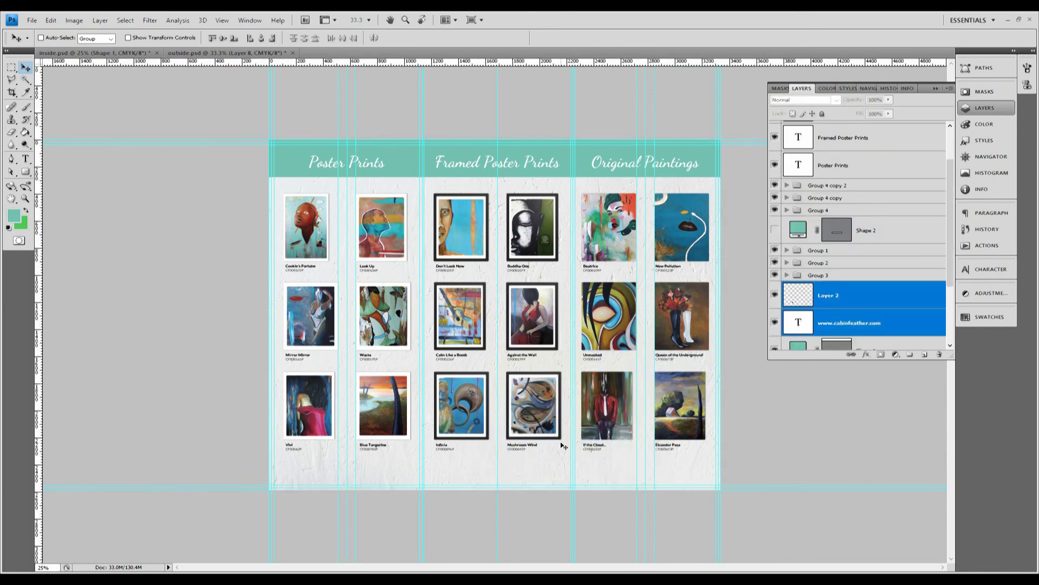
- Place the copied logo beneath the third row's framed prints, with the web address directly to its right
left_click_drag(420, 441, 457, 467)
left_click(51, 20)
left_click(51, 21)
left_click_drag(434, 382, 479, 420)
left_click(645, 484, "ctrl")
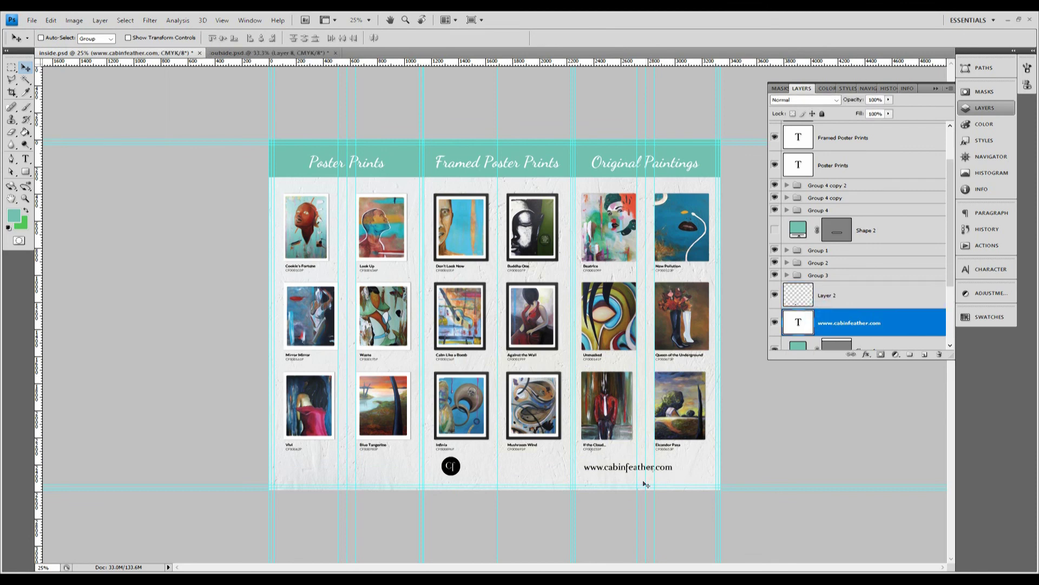
left_click_drag(637, 476, 510, 473)
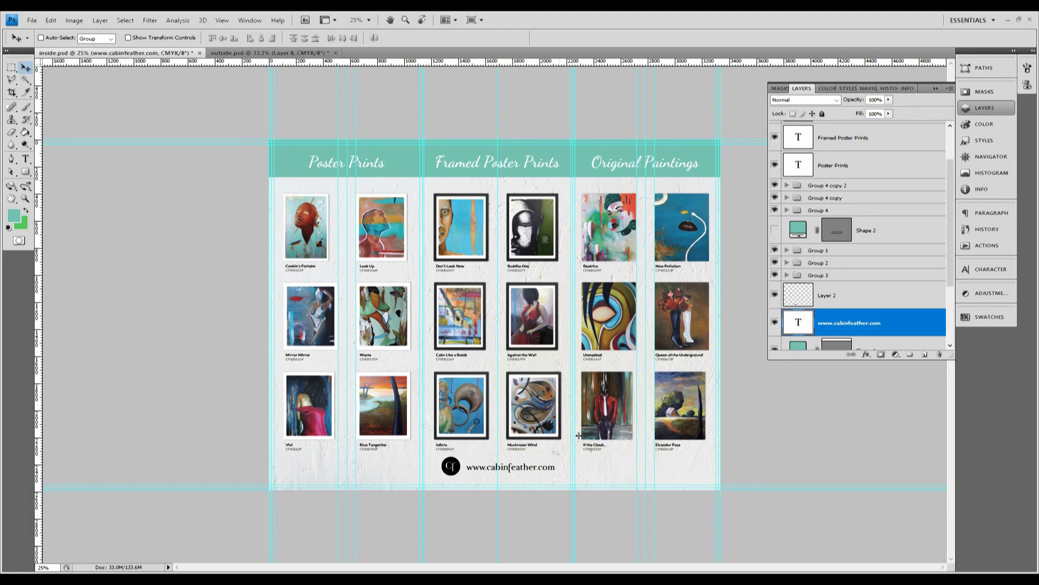
- Lower the logo and web address together slightly, and move the web address alone beneath the original paintings
left_click(837, 306, "ctrl")
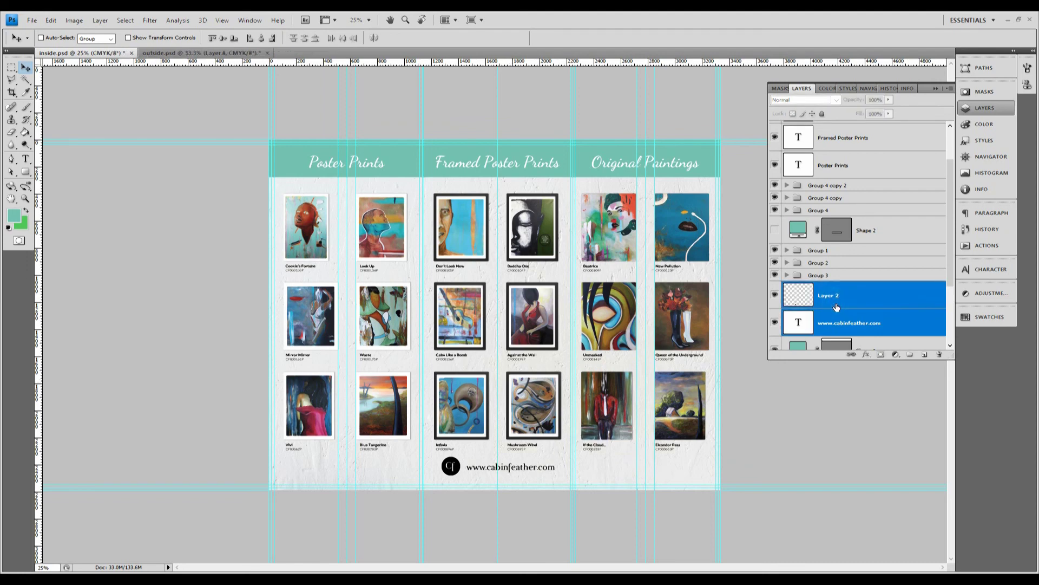
key("shift+Down")
key("shift+Down")
key("shift+Down")
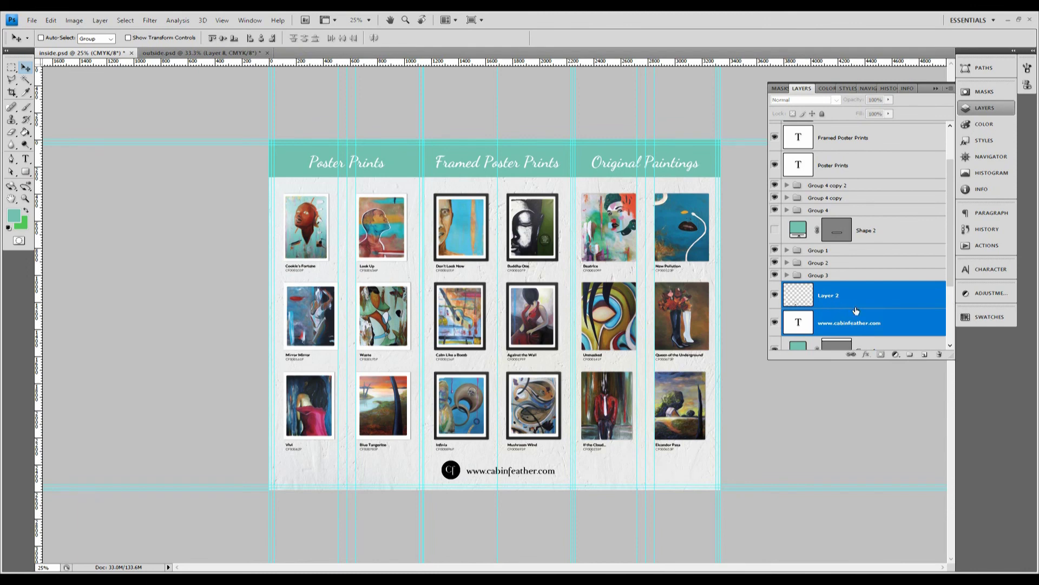
left_click(873, 328)
left_click_drag(513, 479, 648, 471)
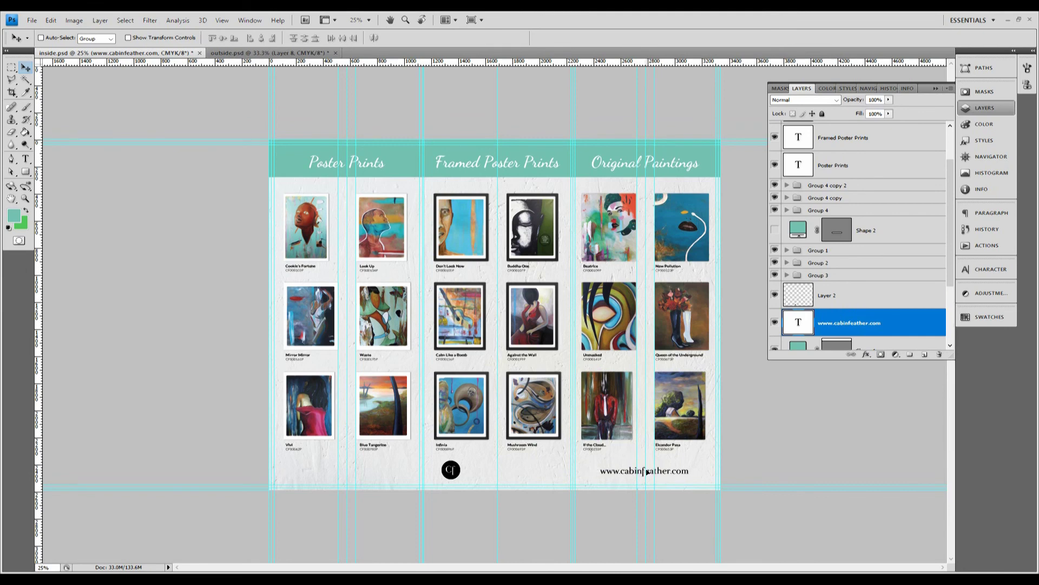
- Duplicate the web address layer within inside.psd and place the copy beside the logo on the middle panel
right_click(843, 324)
left_click(888, 292)
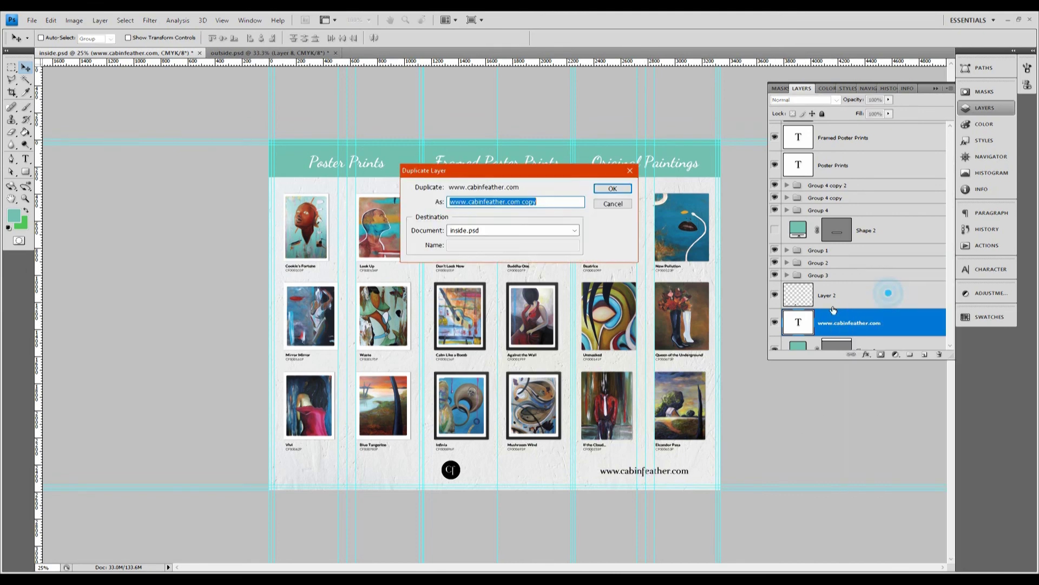
left_click(610, 189)
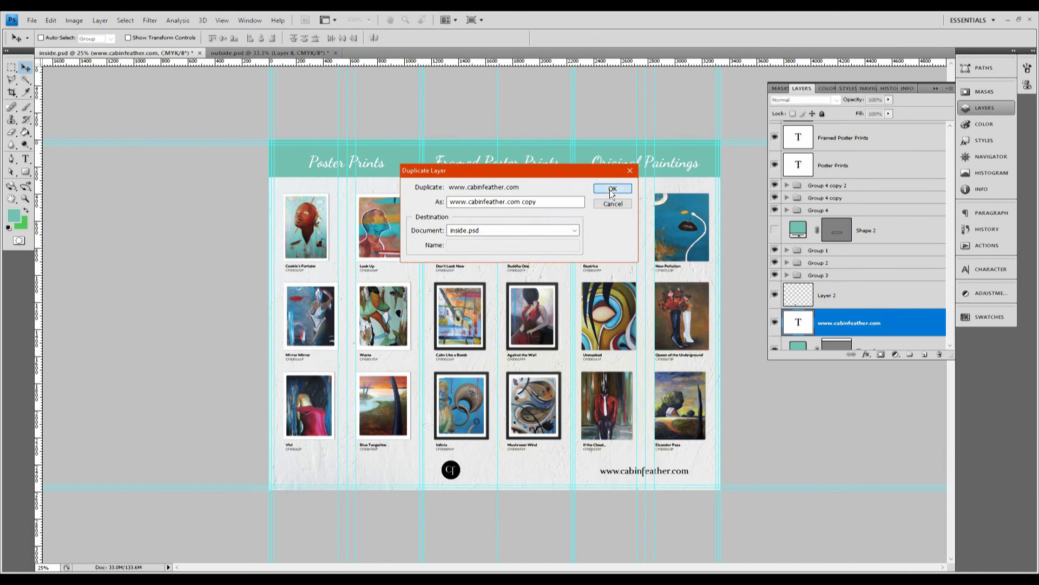
left_click_drag(662, 472, 535, 474)
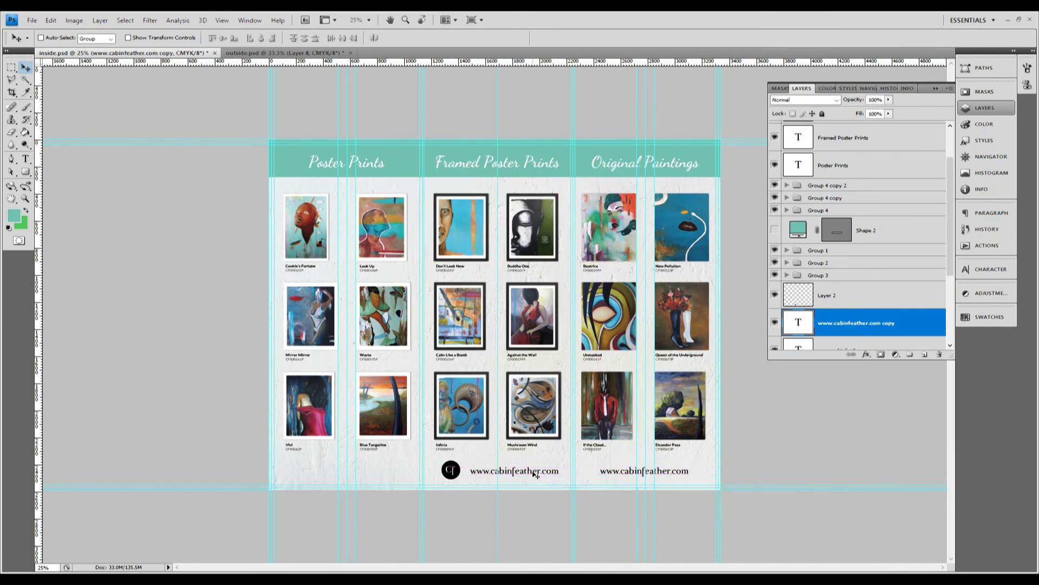
- Change the copied web address text to CabinFeather and shift it slightly left toward the logo
double_click(796, 328)
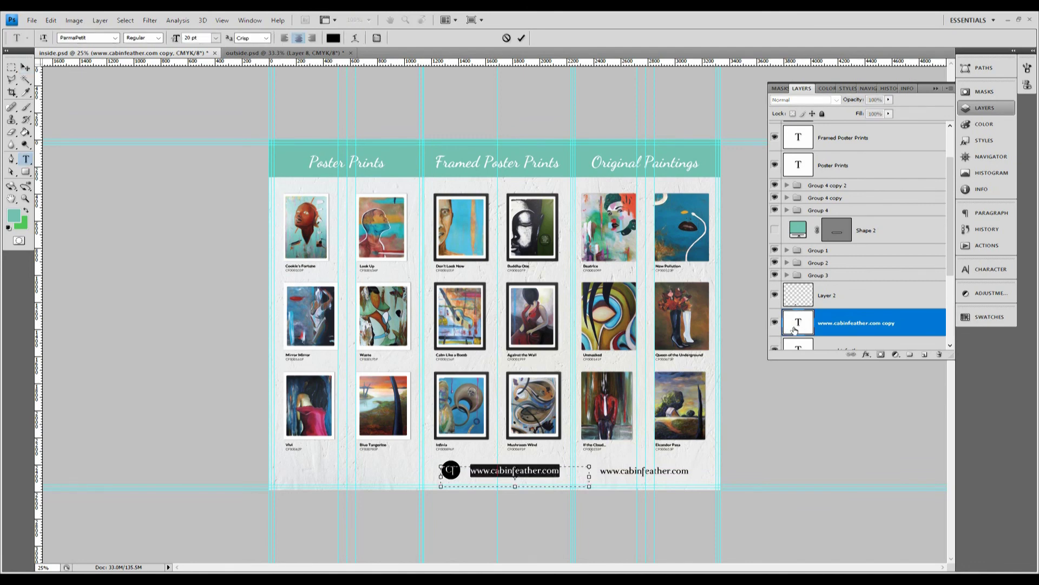
type("CabinFeather")
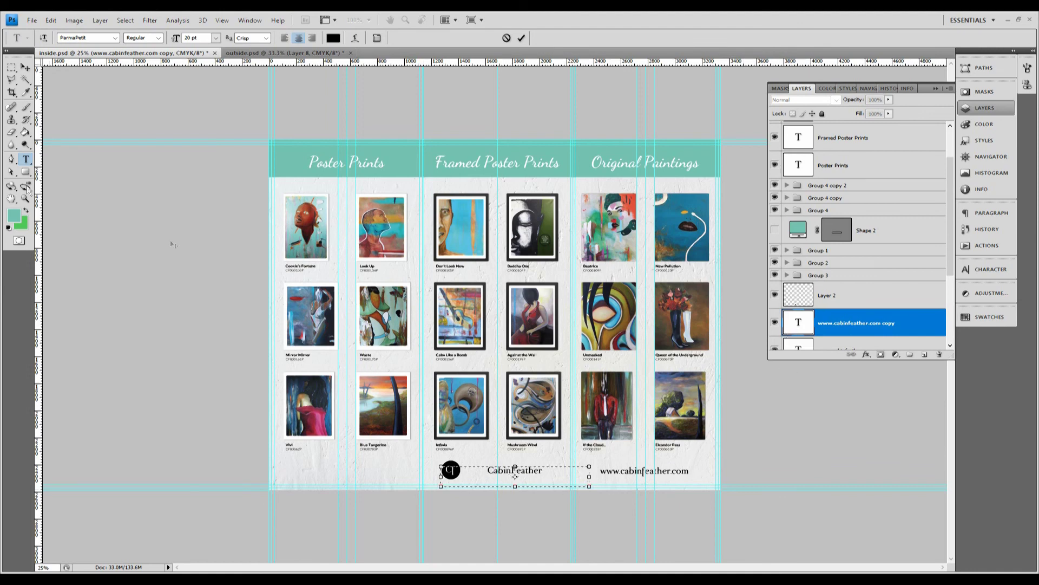
left_click(25, 66)
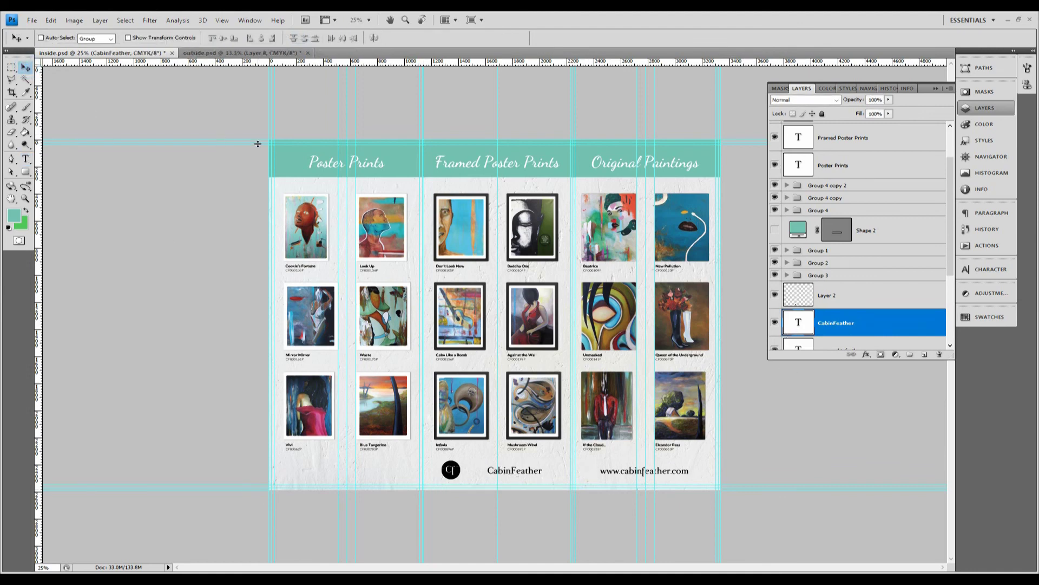
key("shift+Left")
key("shift+Left")
key("shift+Left")
- Move the logo right until it sits close to the CabinFeather text, and hide the guides
left_click(840, 307)
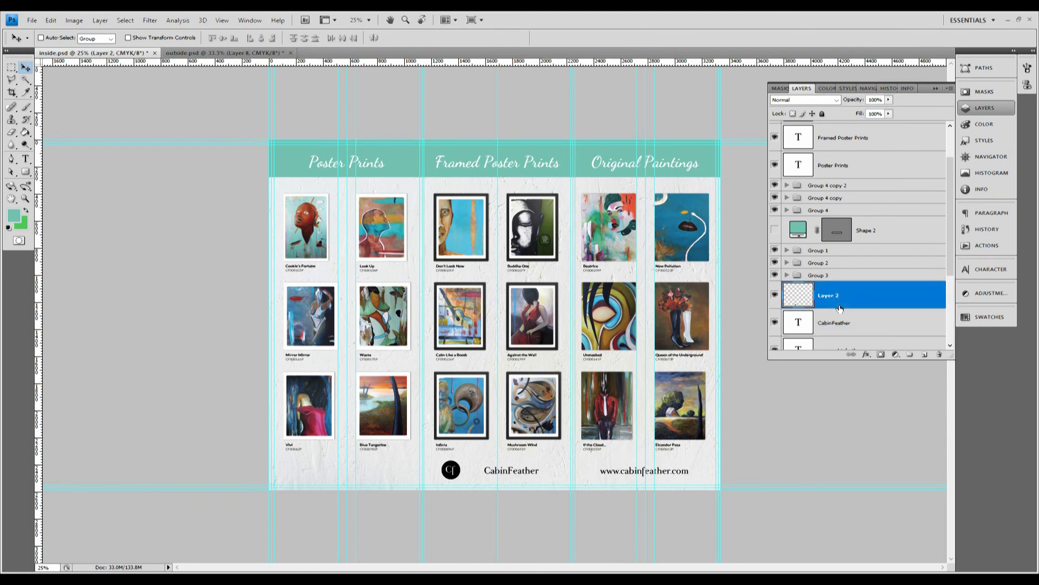
key("shift+Right")
key("shift+Right")
key("shift+Right")
key("shift+Right")
key("shift+Right")
key("shift+Right")
key("shift+Right")
key("shift+Right")
key("shift+Right")
key("shift+Right")
key("shift+Right")
key("shift+Right")
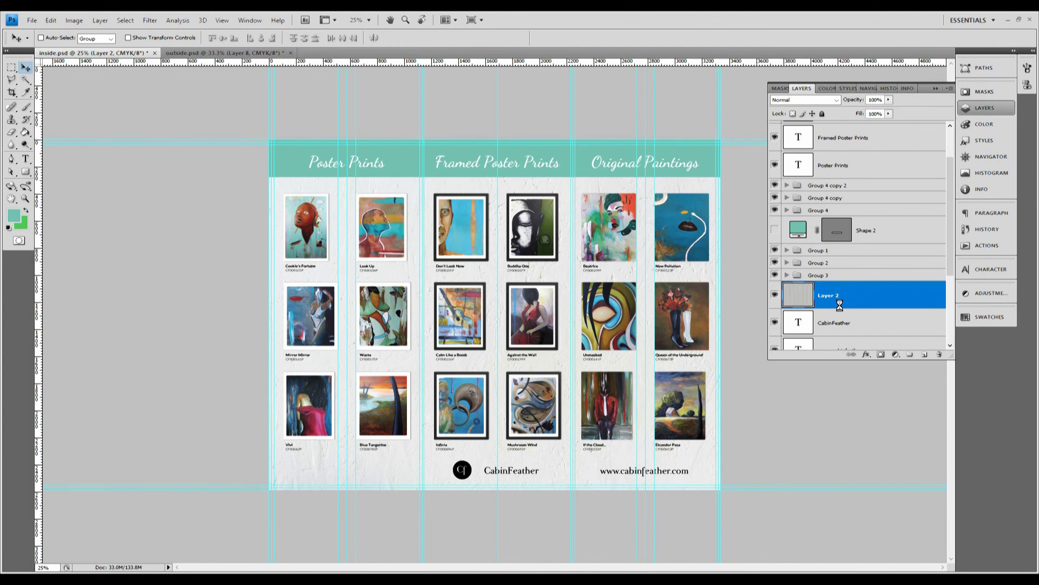
key("shift+Right")
key("shift+Right")
key("shift+Right")
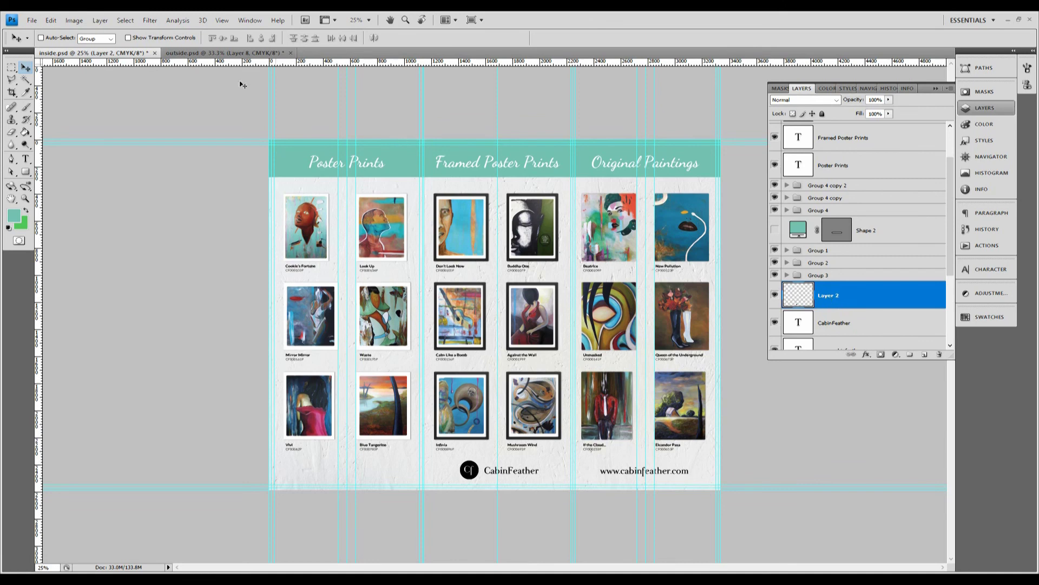
left_click(222, 20)
left_click(289, 170)
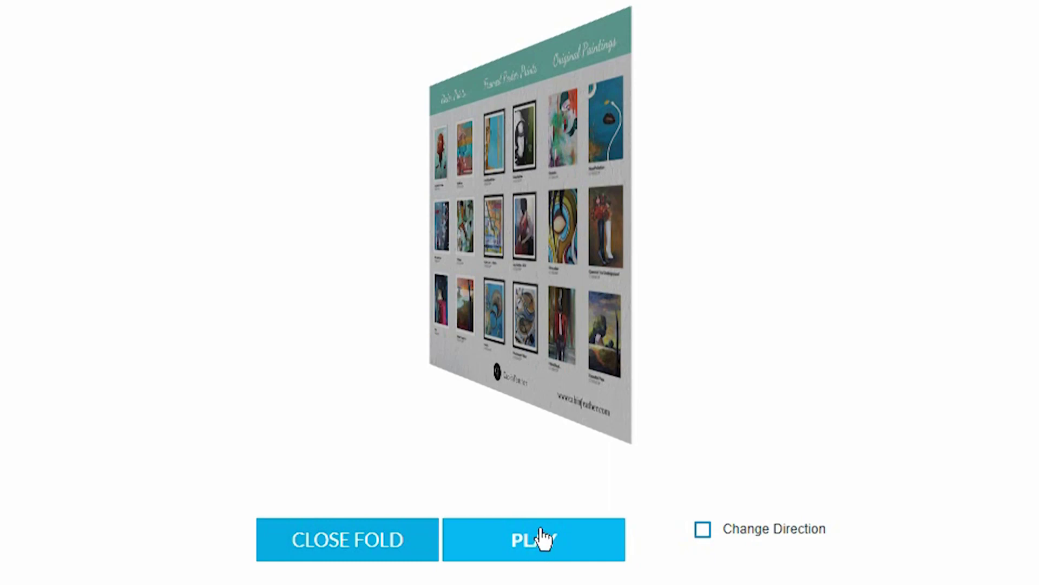
- Preview the brochure in the 3D fold viewer by playing its rotation, closing and reopening the fold, and pausing it
left_click(543, 538)
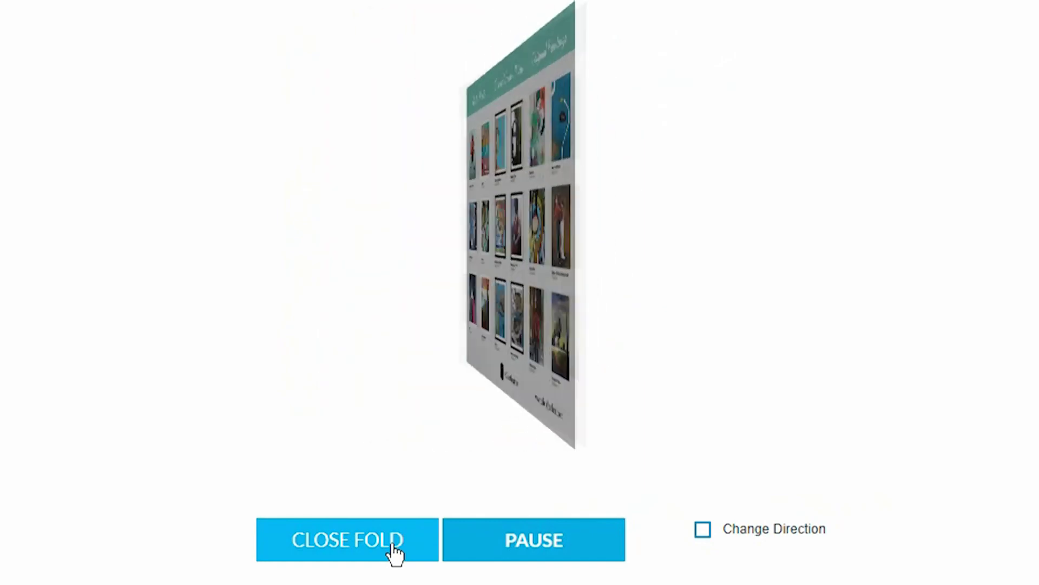
left_click(392, 545)
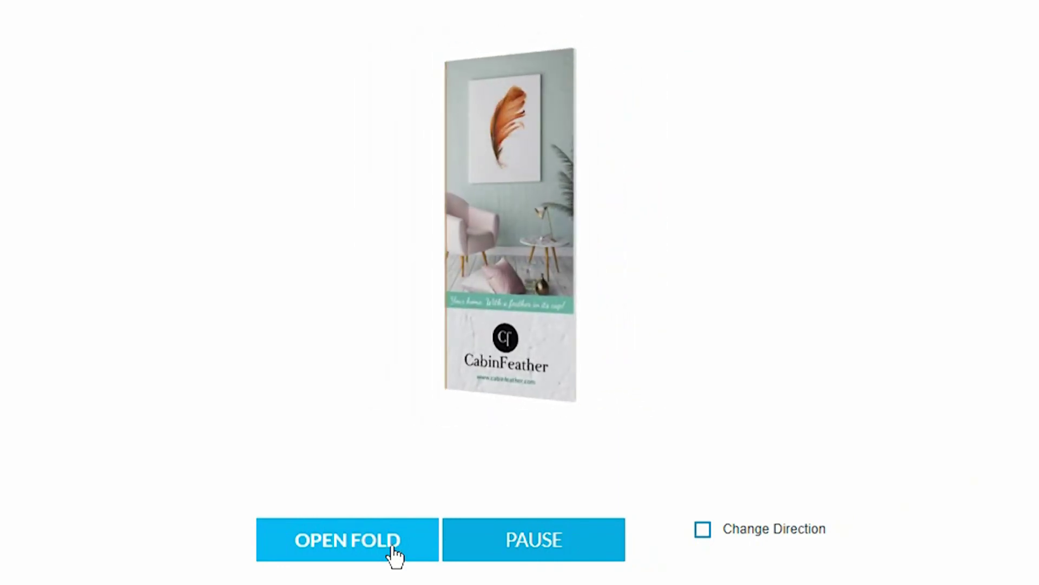
left_click(393, 547)
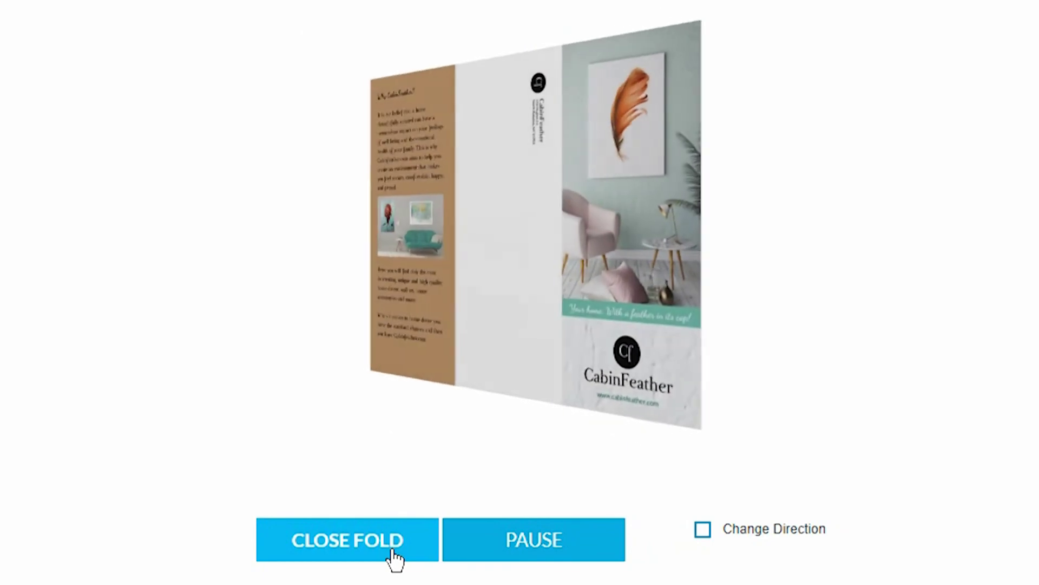
left_click(503, 545)
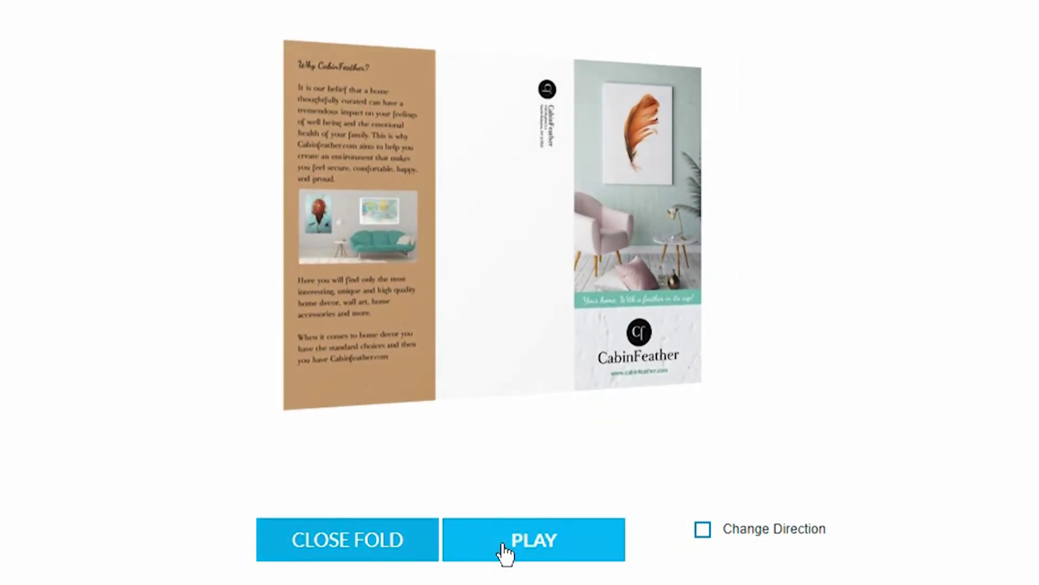